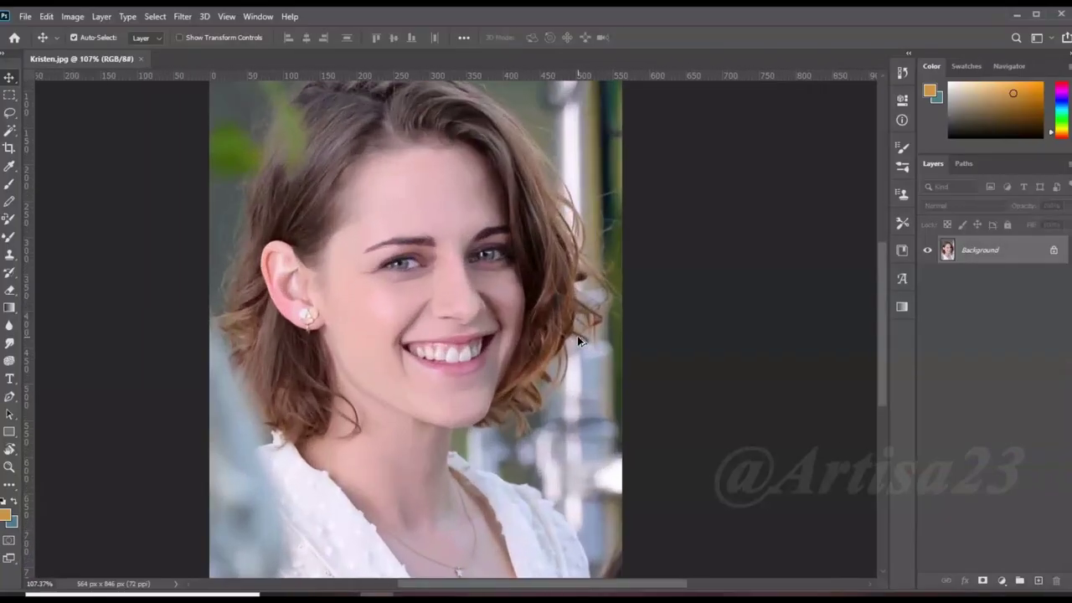
With the Pen tool, trace the outline from the left shoulder up the neck and hair
left_click(9, 397)
scroll(362, 407, "up", 5)
left_click(281, 433)
left_click_drag(326, 413, 344, 412)
left_click_drag(332, 275, 331, 263)
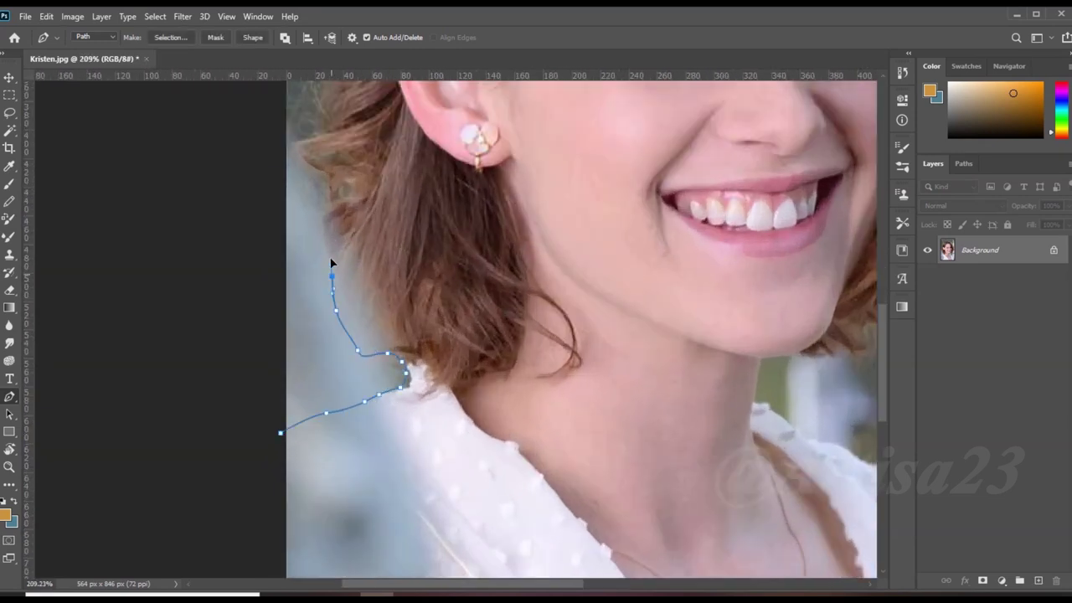
left_click(318, 189)
left_click(293, 157)
scroll(318, 209, "up", 5)
left_click(341, 282)
scroll(343, 335, "up", 5)
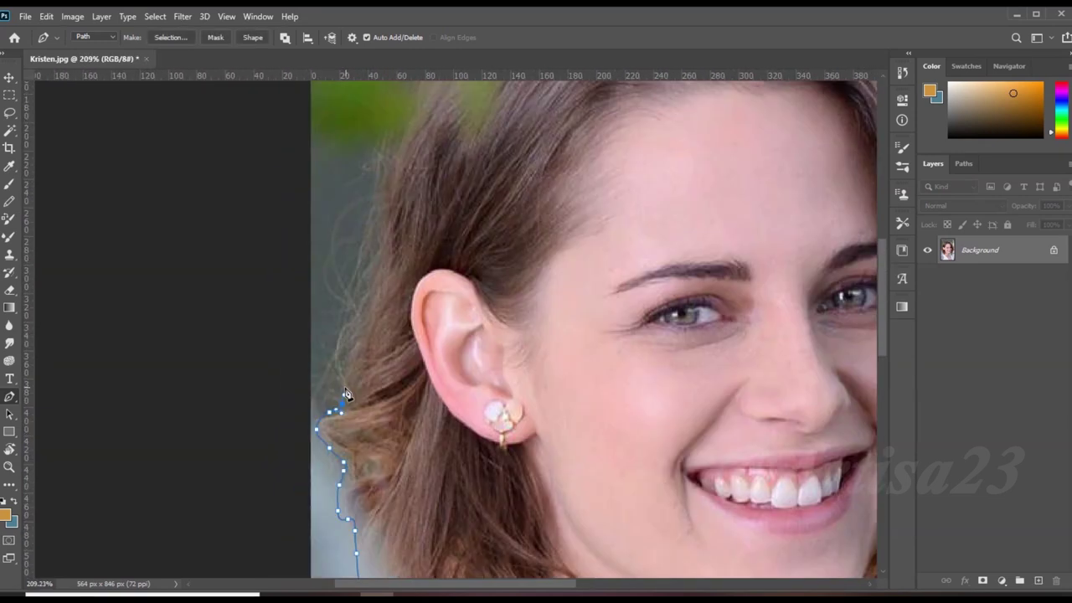
left_click(381, 194)
scroll(352, 252, "up", 5)
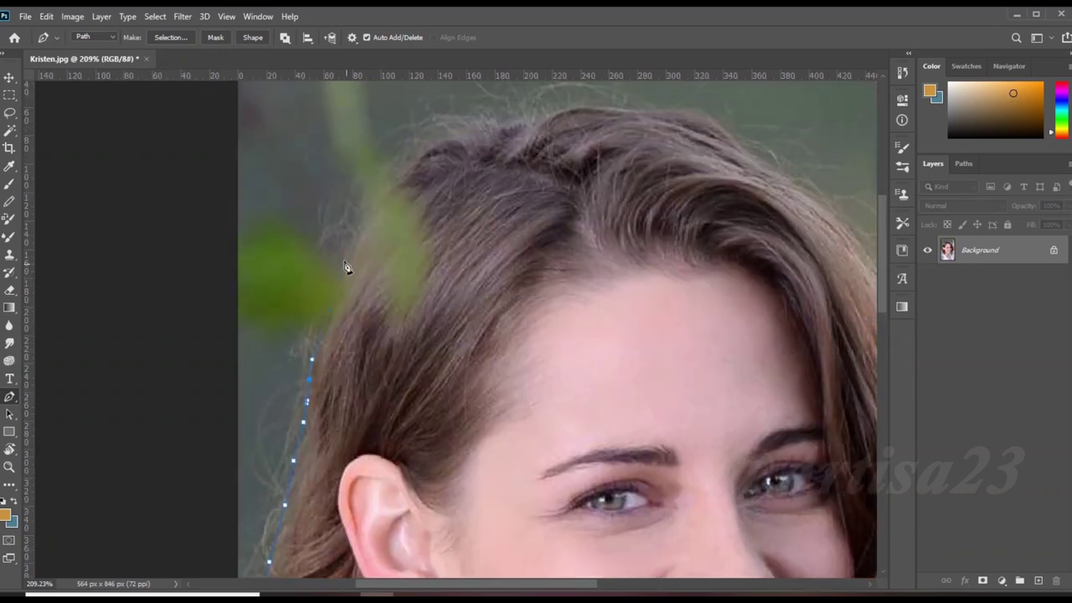
scroll(411, 161, "up", 3)
left_click(408, 208)
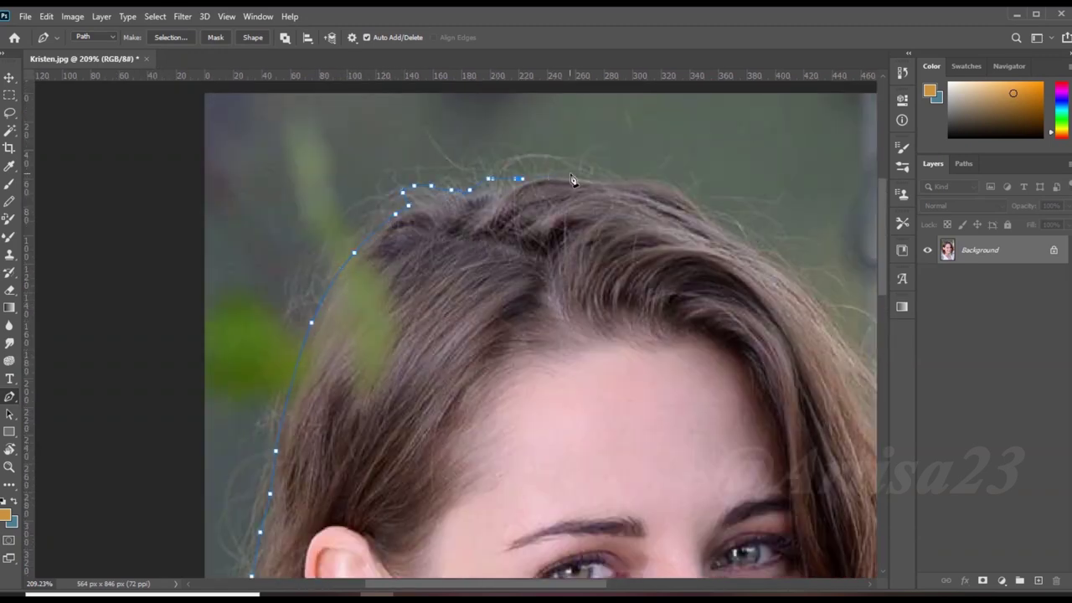
Continue the pen outline down the right-hand curly hair edge
left_click_drag(813, 290, 511, 197)
left_click(567, 287)
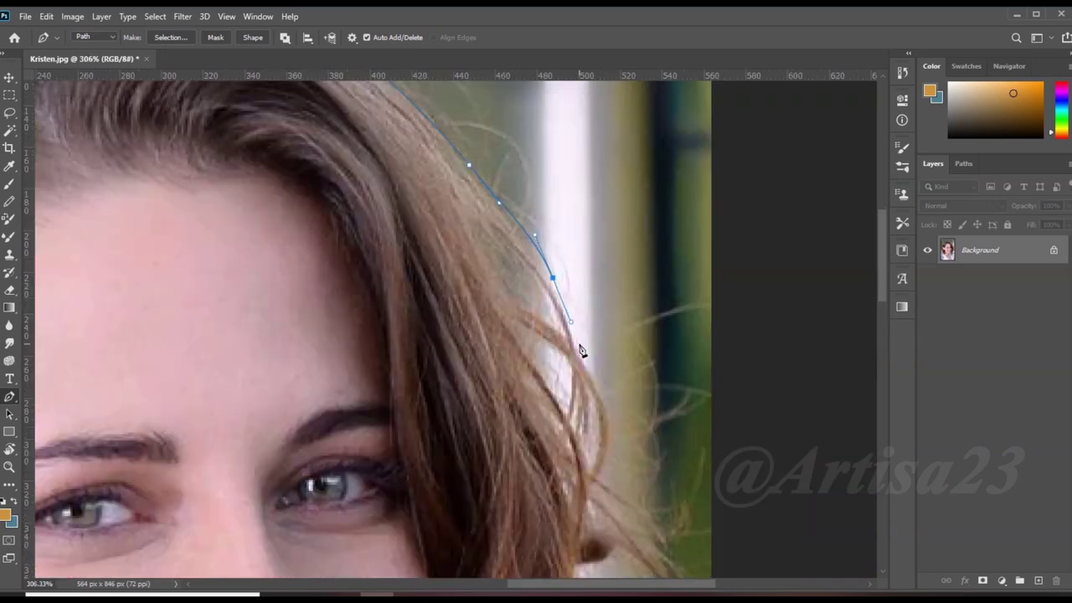
scroll(602, 369, "up", 2)
left_click(606, 422)
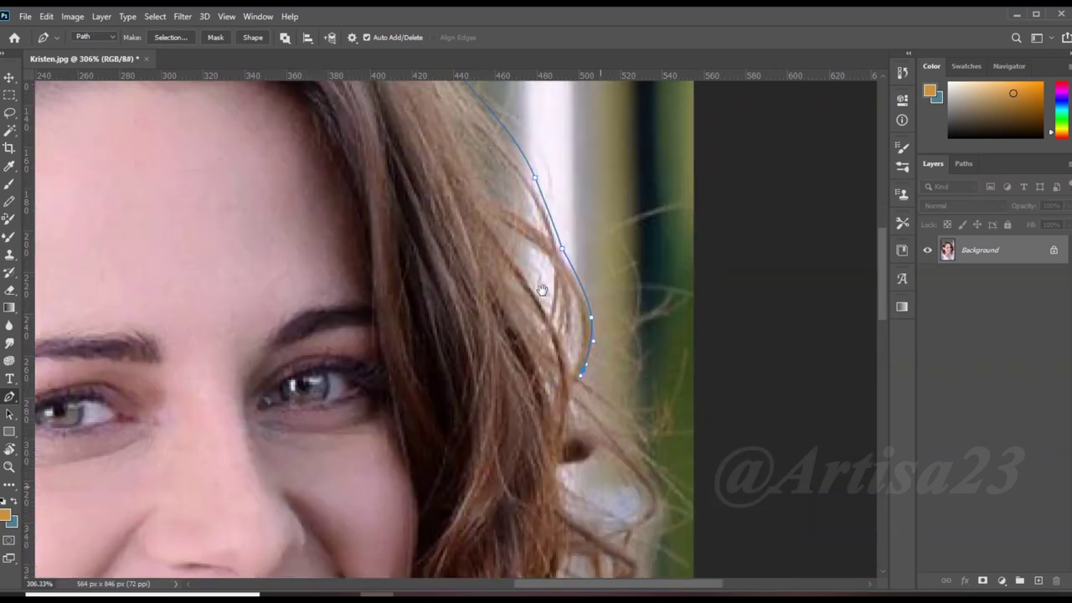
scroll(587, 335, "up", 3)
left_click(569, 273)
key("ctrl+z")
left_click(576, 298)
left_click(630, 407)
left_click(621, 446)
scroll(611, 402, "down", 3)
left_click(589, 328)
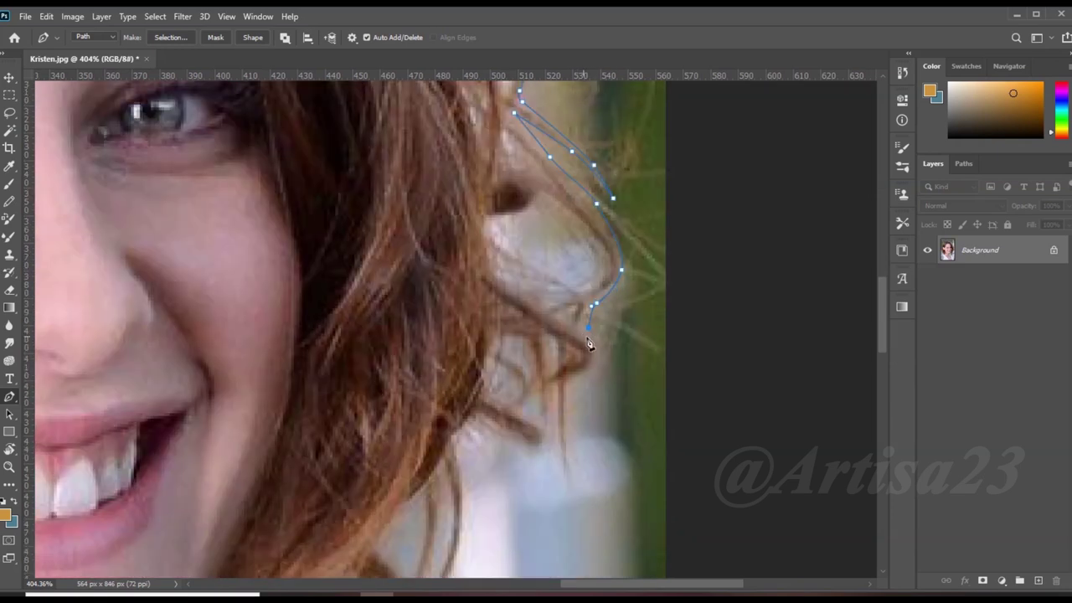
Trace the path around the hair curls and strand tips on the lower right
left_click(555, 390)
left_click_drag(484, 424, 473, 437)
scroll(462, 475, "down", 4)
scroll(463, 476, "left", 2)
left_click_drag(539, 291, 529, 262)
left_click_drag(462, 438, 473, 440)
left_click_drag(503, 356, 510, 331)
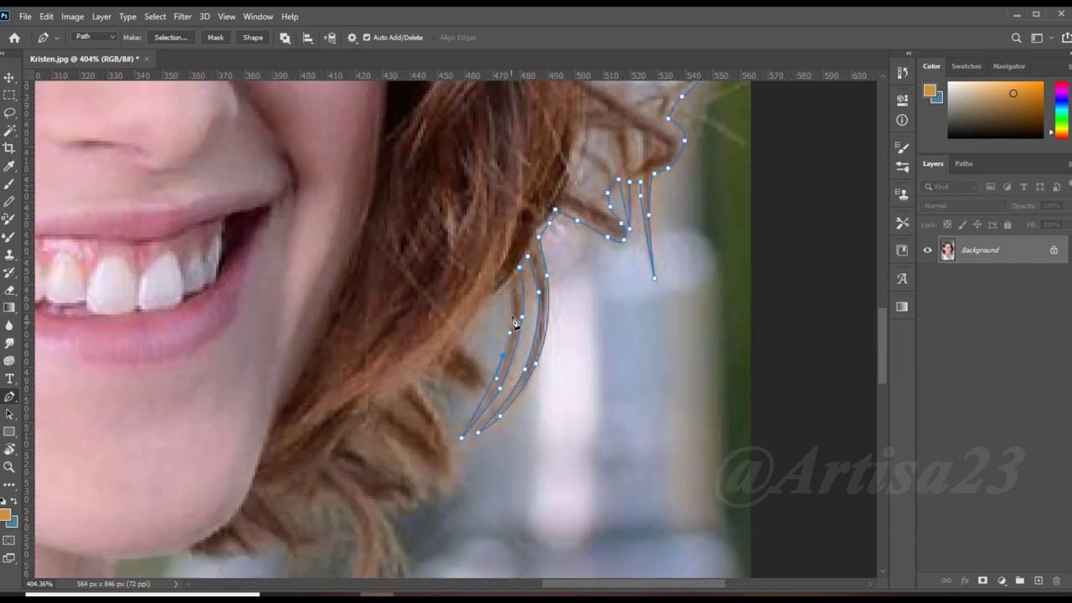
left_click(456, 455)
left_click_drag(459, 493, 431, 488)
left_click_drag(425, 578, 543, 411)
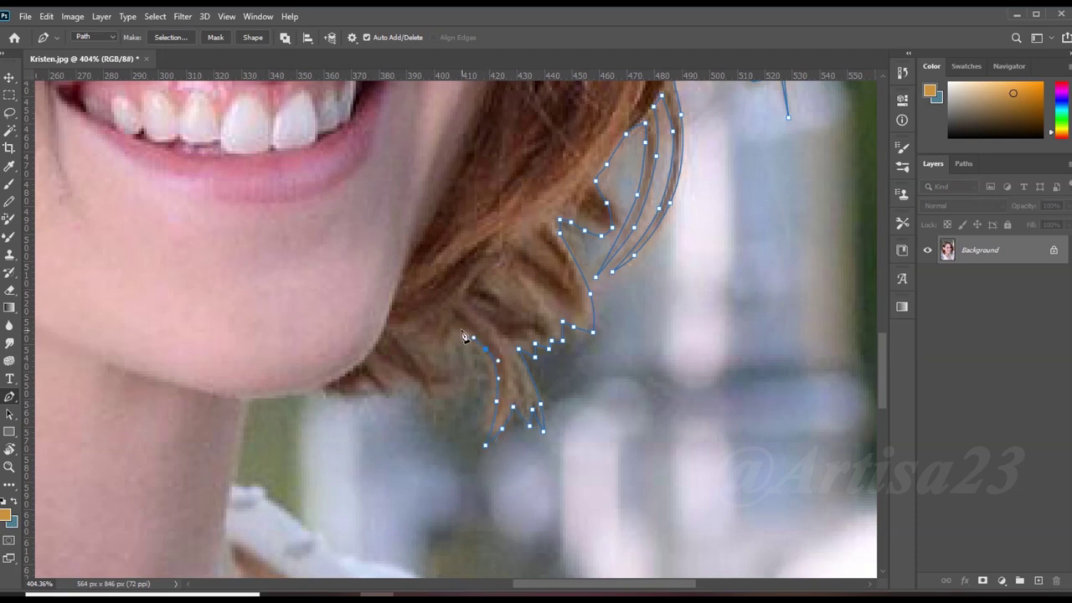
Carry the outline from the chin along the edge of the collar
scroll(333, 402, "left", 3)
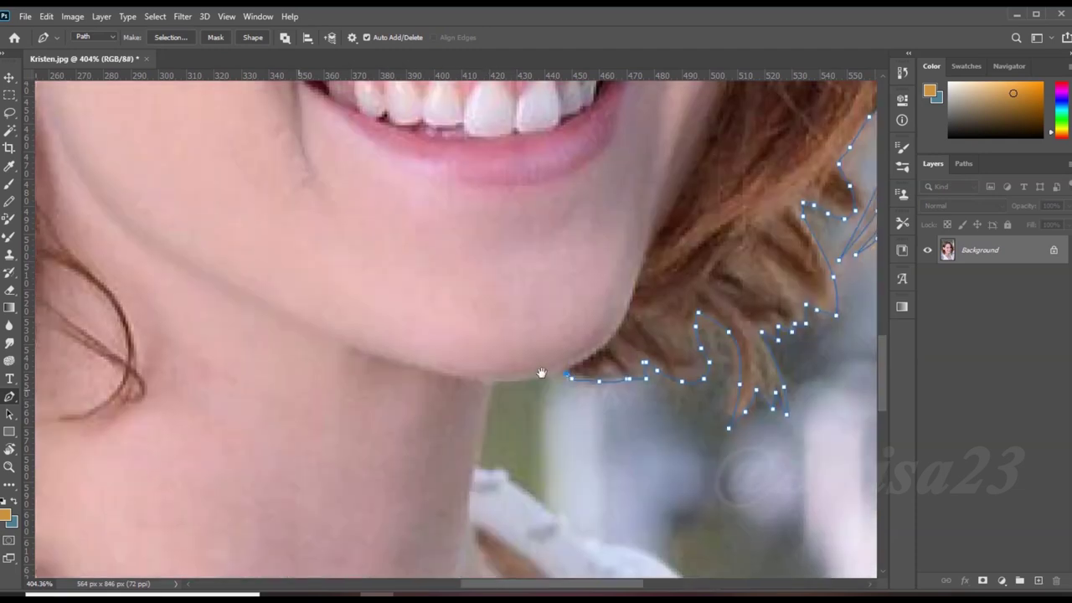
scroll(522, 388, "up", 3, "alt")
scroll(478, 254, "down", 2)
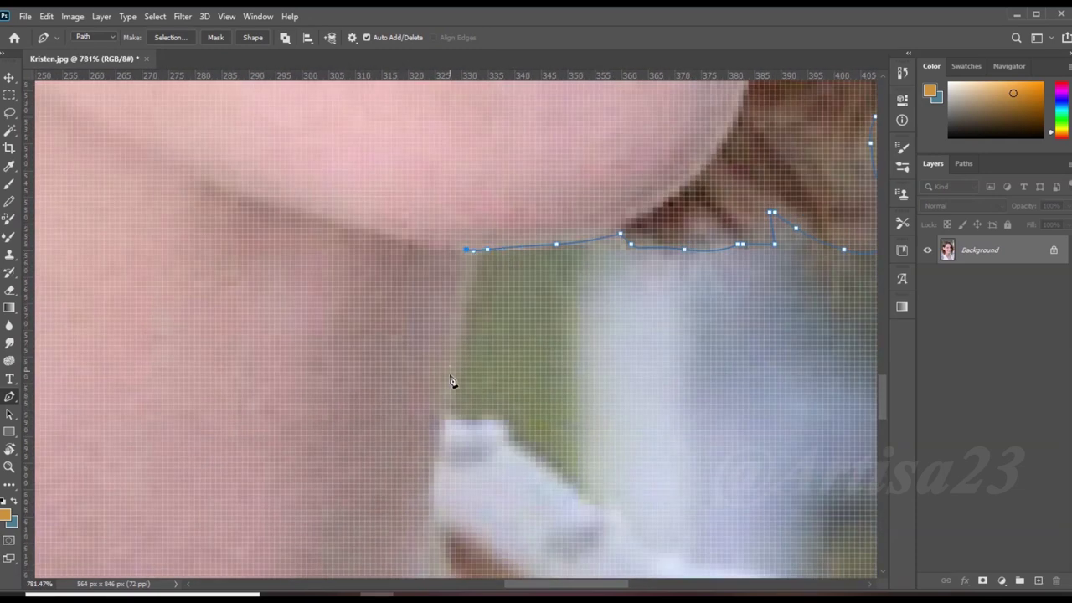
scroll(590, 500, "down", 2)
left_click(513, 374)
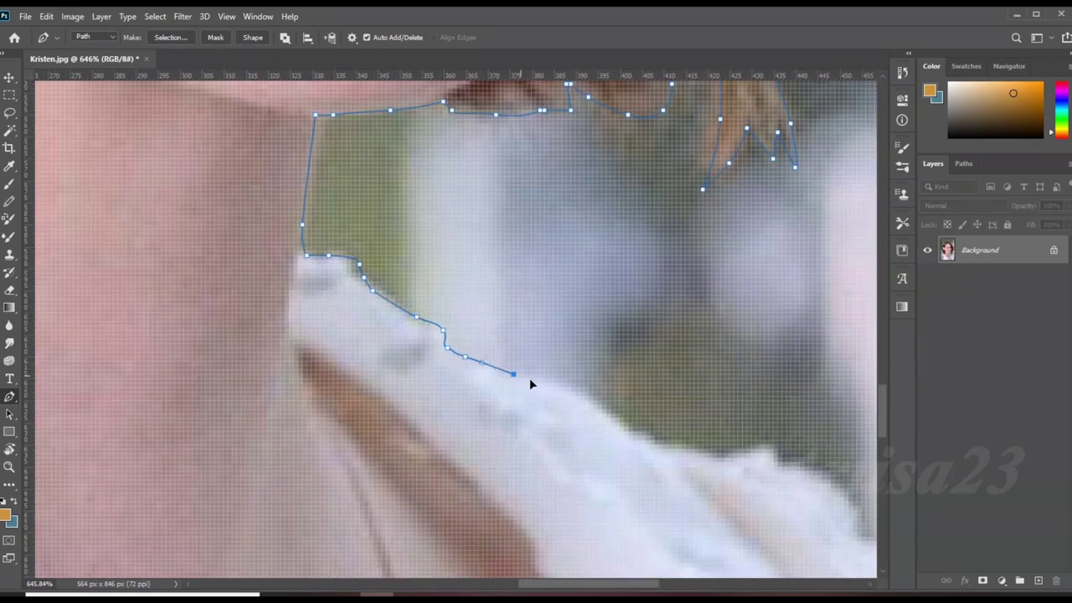
left_click(708, 449)
left_click(787, 450)
left_click(800, 472)
scroll(670, 377, "down", 3)
left_click(499, 261)
left_click(512, 288)
left_click(551, 309)
left_click(582, 326)
left_click(582, 348)
left_click(586, 366)
left_click_drag(613, 383, 626, 393)
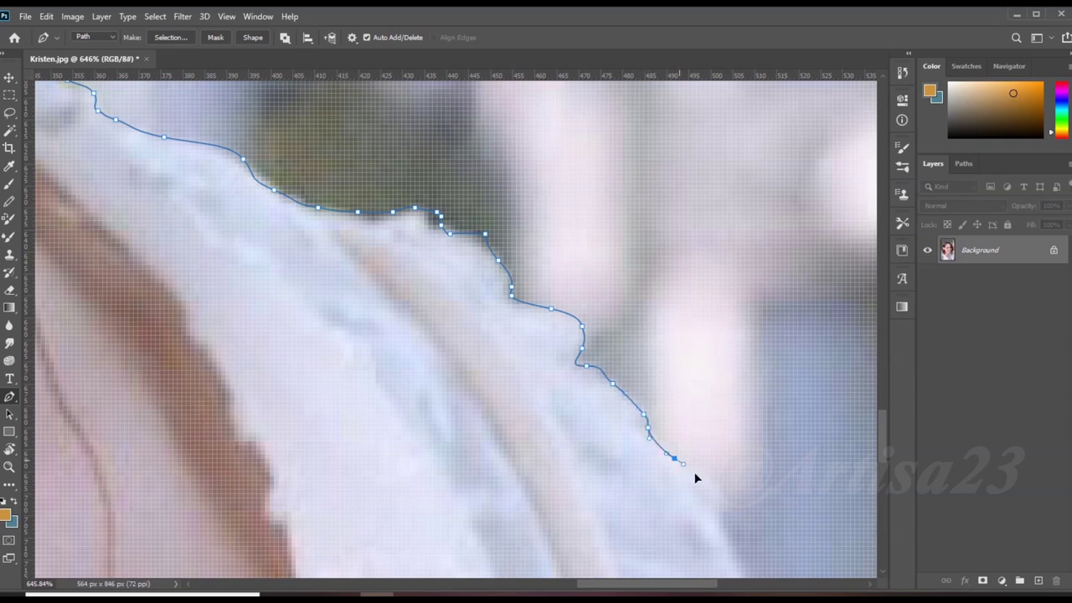
left_click(696, 483)
left_click_drag(697, 483, 576, 367)
Trace down the shirt, close the path at its start, and choose Make Selection
left_click_drag(618, 454, 461, 192)
left_click(482, 222)
left_click(497, 277)
left_click(506, 383)
left_click(513, 405)
left_click(506, 422)
scroll(503, 514, "down", 5)
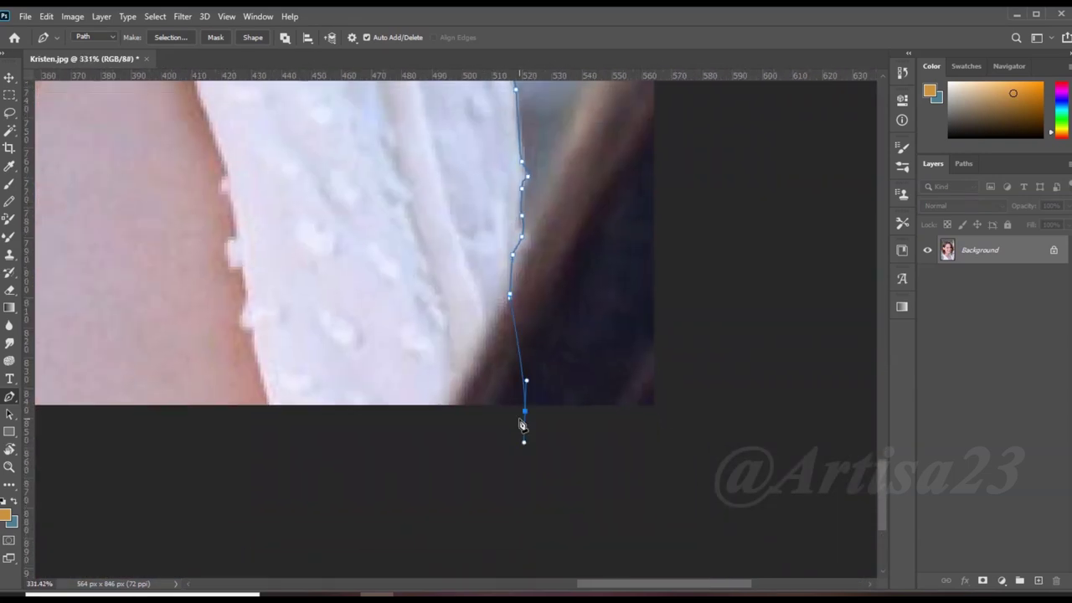
scroll(520, 419, "down", 5)
left_click(504, 529)
left_click(311, 522)
left_click(299, 466)
left_click(349, 400)
right_click(437, 282)
left_click(503, 345)
Copy the selected woman onto Layer 1 and widen the canvas to 1200 × 952 px
left_click(603, 160)
key("ctrl+j")
key("ctrl+0")
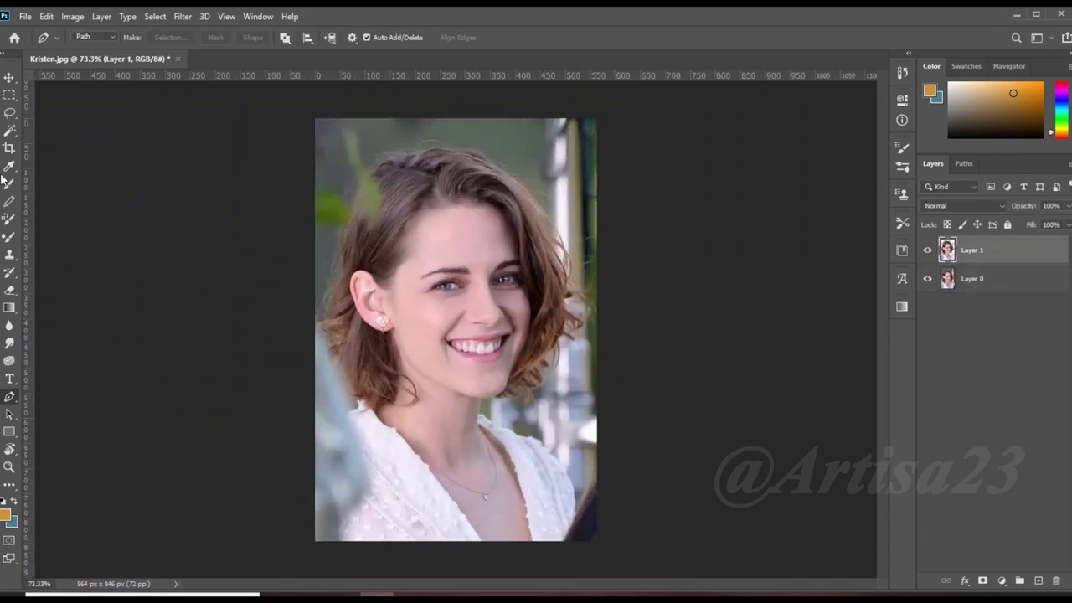
key("c")
left_click_drag(576, 335, 709, 338)
key("Return")
left_click(980, 273)
Fill a new Layer 2 with a grey-brown sampled from the photo
left_click(1039, 580)
left_click(5, 514)
left_click_drag(576, 346, 561, 246)
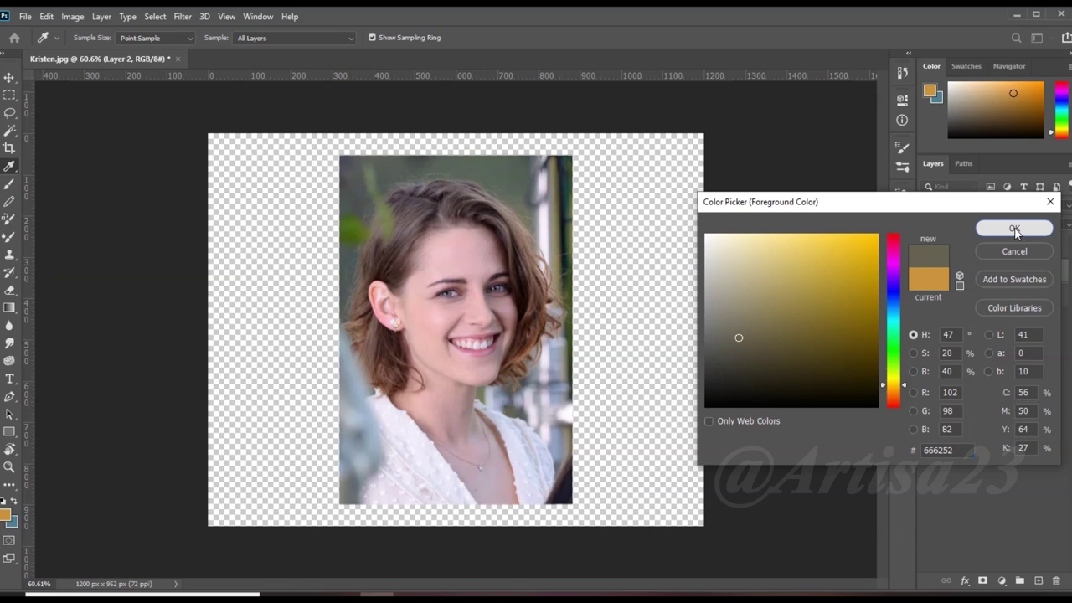
left_click(1015, 227)
key("alt+BackSpace")
key("c")
Save the document as Kristen-01 in PSD format
left_click(25, 16)
left_click(48, 179)
left_click(176, 196)
key("Return")
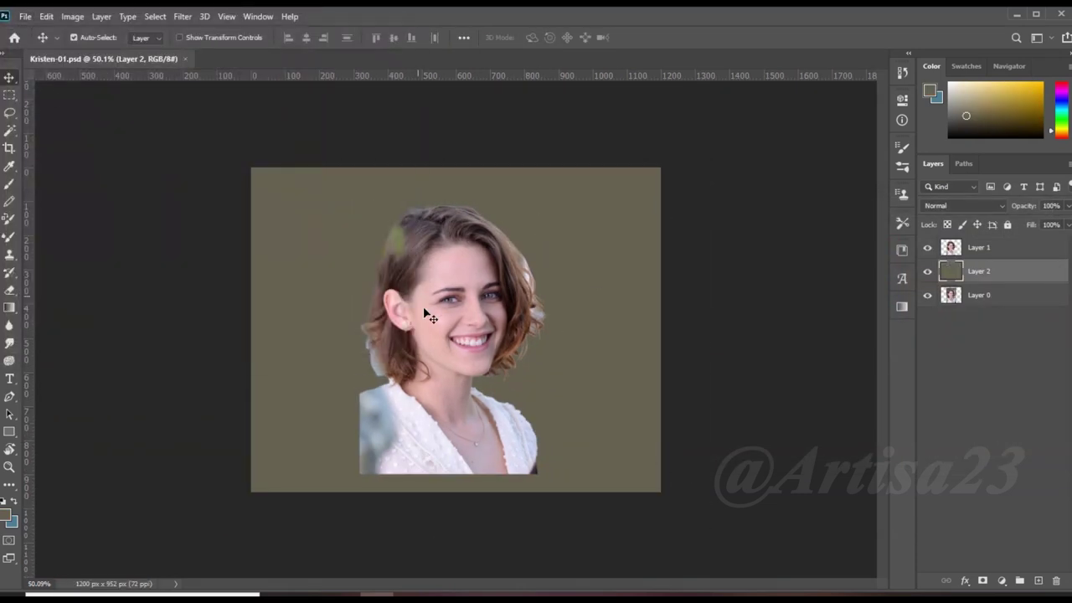
left_click(26, 16)
Save a copy as Kristen-01a and select the cut-out woman's Layer 1
left_click(48, 180)
left_click(305, 343)
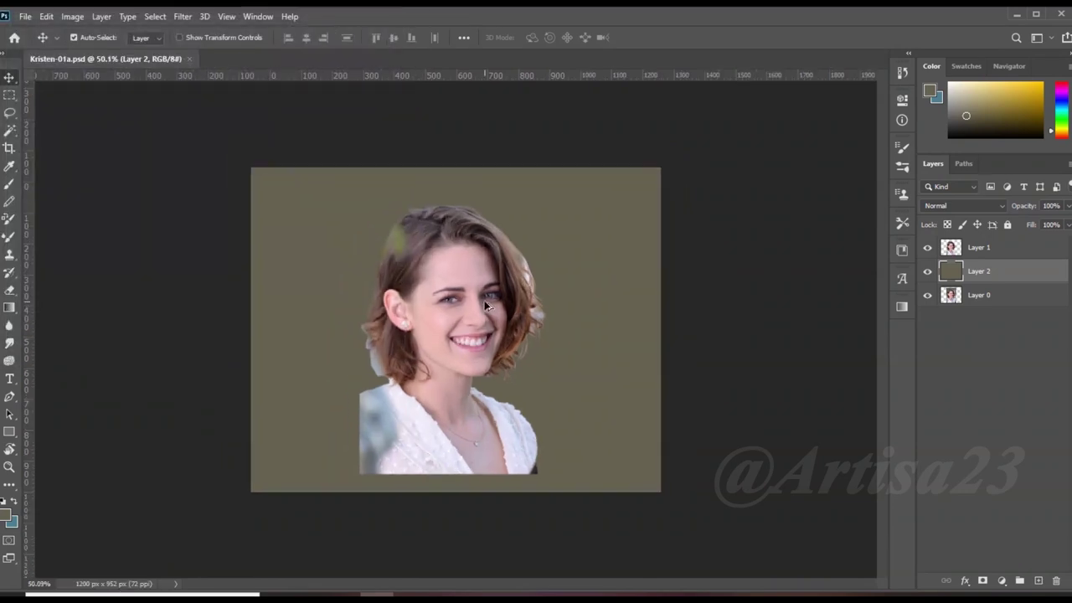
scroll(550, 222, "up", 5, "alt")
left_click(549, 222)
scroll(550, 222, "up", 8, "alt")
With the Pen tool, draw a closed path around the first bright gap in the hair
key("p")
left_click(473, 169)
left_click(566, 267)
left_click(607, 344)
left_click_drag(566, 316, 552, 307)
left_click(510, 279)
left_click(473, 170)
left_click_drag(490, 225, 461, 172)
Outline the bright patch below the first gap with another closed path
left_click(499, 275)
left_click(575, 318)
left_click(587, 374)
left_click(580, 409)
left_click(541, 343)
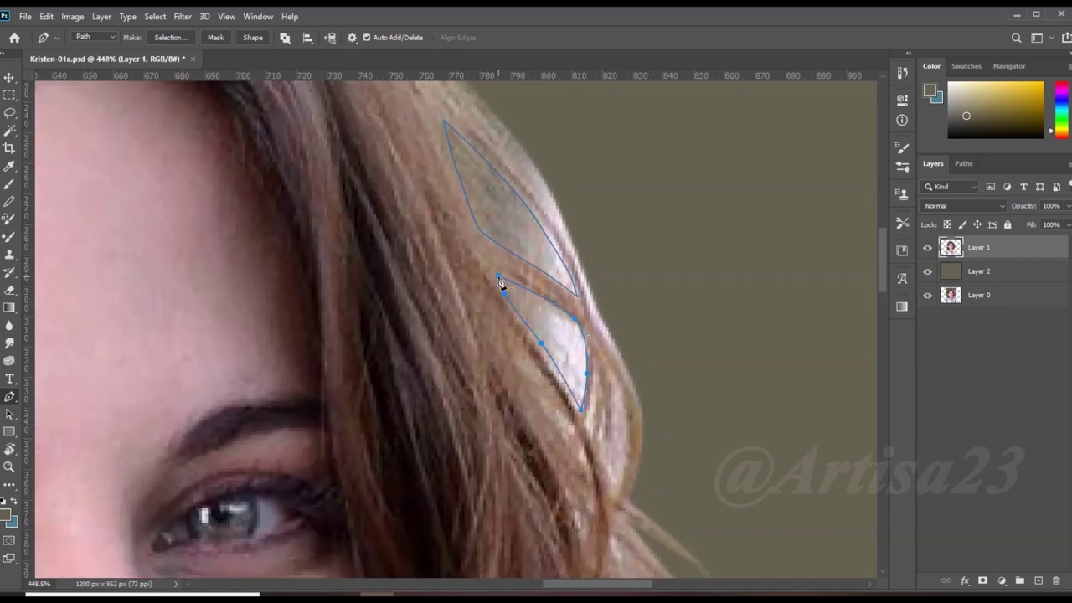
left_click(499, 275)
Trace around the bright patch inside the lower hair curl
scroll(499, 275, "down", 5, "alt")
scroll(545, 257, "up", 5, "alt")
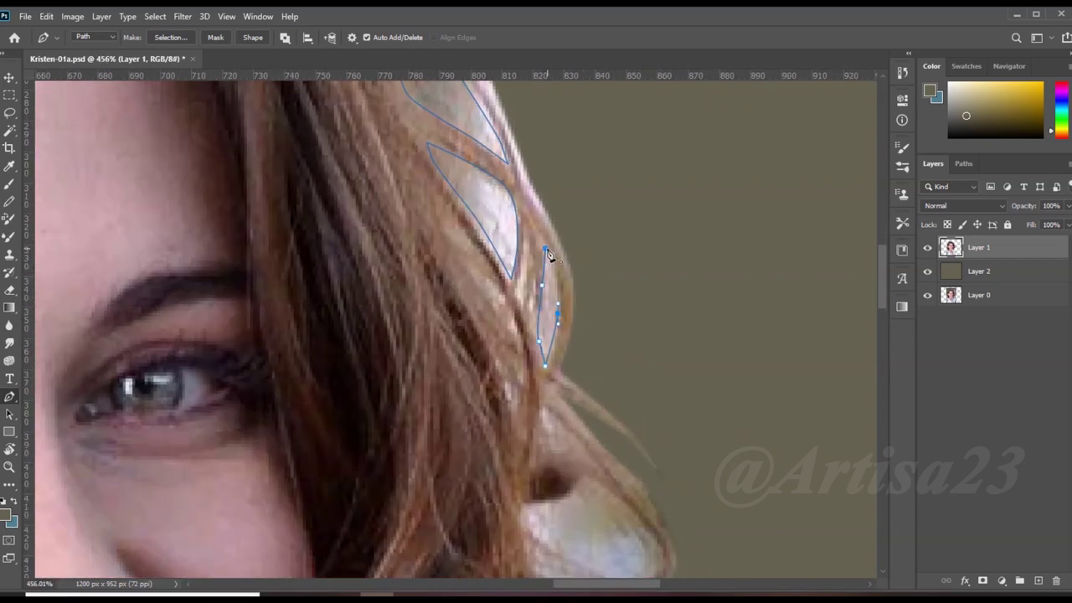
scroll(546, 243, "down", 2)
scroll(556, 360, "down", 1, "alt")
left_click_drag(599, 457, 568, 365)
scroll(573, 385, "down", 2)
left_click_drag(508, 344, 583, 387)
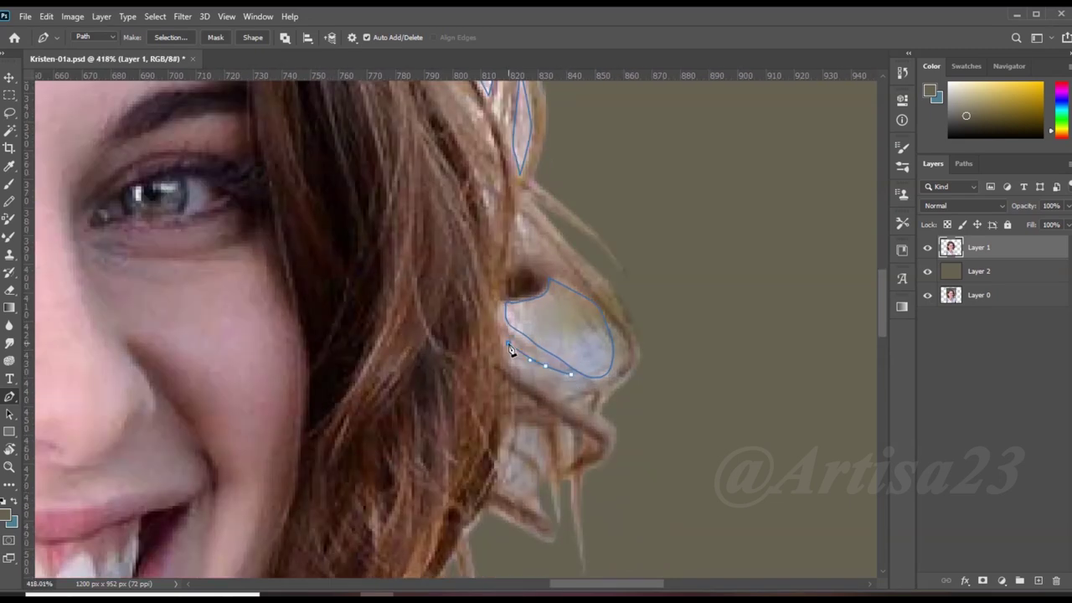
scroll(574, 382, "down", 2)
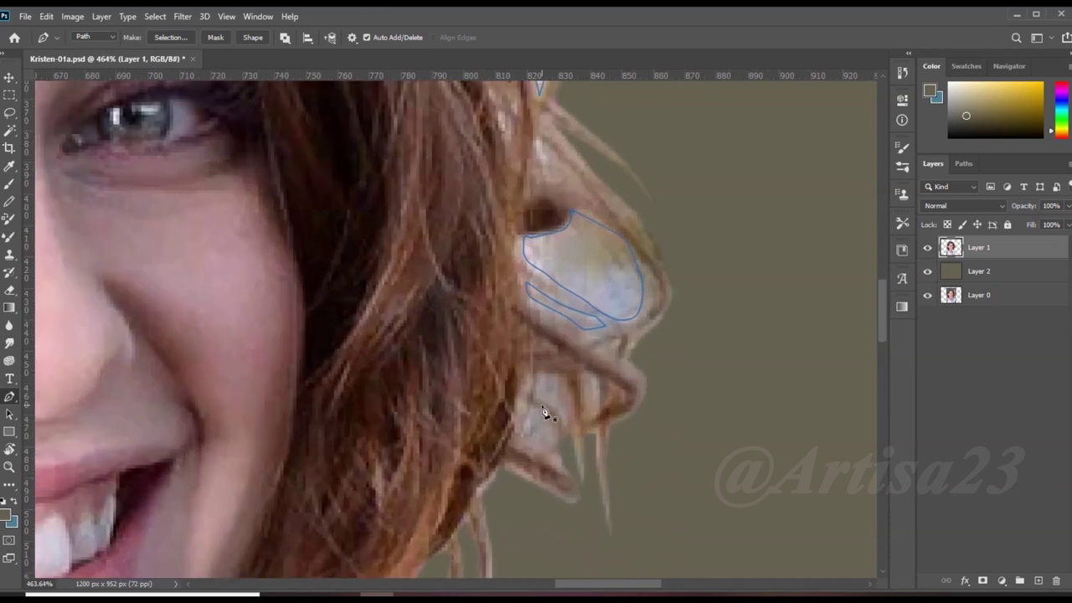
scroll(546, 411, "up", 2, "alt")
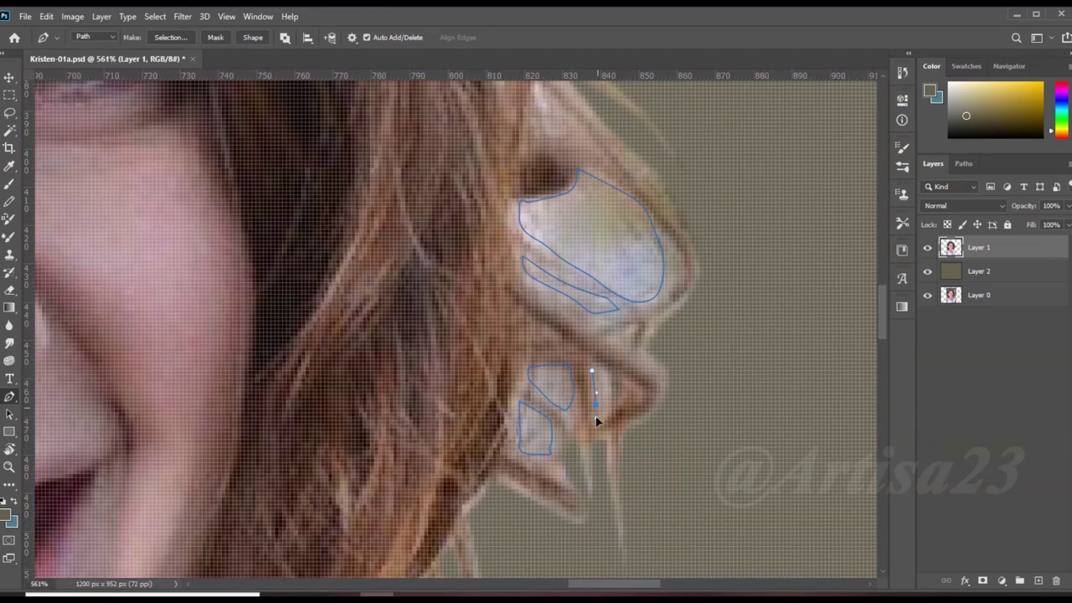
scroll(594, 388, "down", 5, "alt")
scroll(592, 335, "down", 1, "alt")
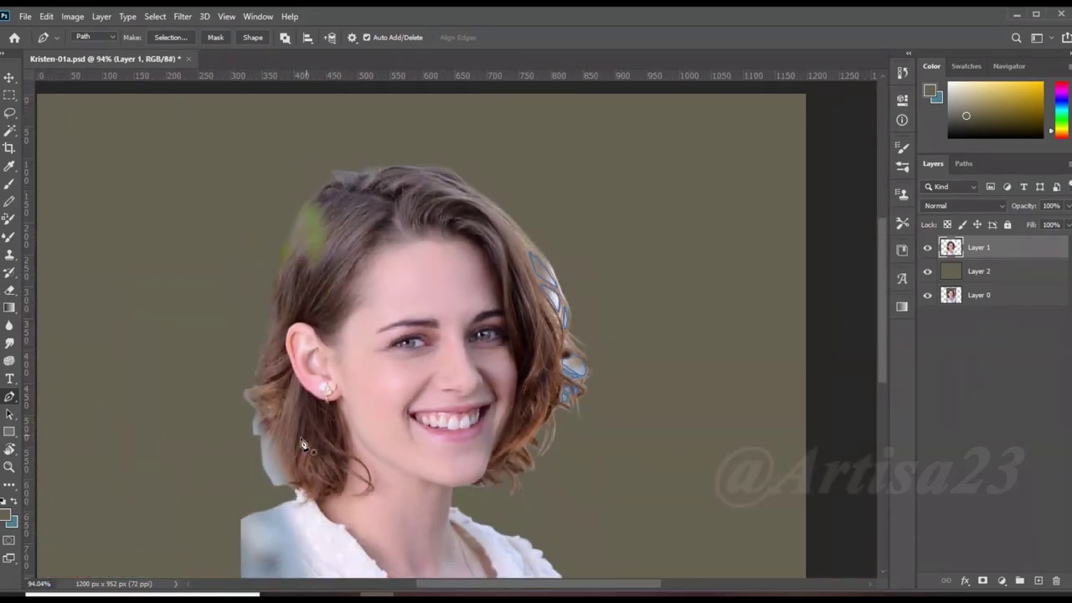
scroll(593, 283, "up", 1, "alt")
Turn the gap outlines into a selection and delete the bright patches from Layer 1
right_click(592, 283)
left_click(620, 347)
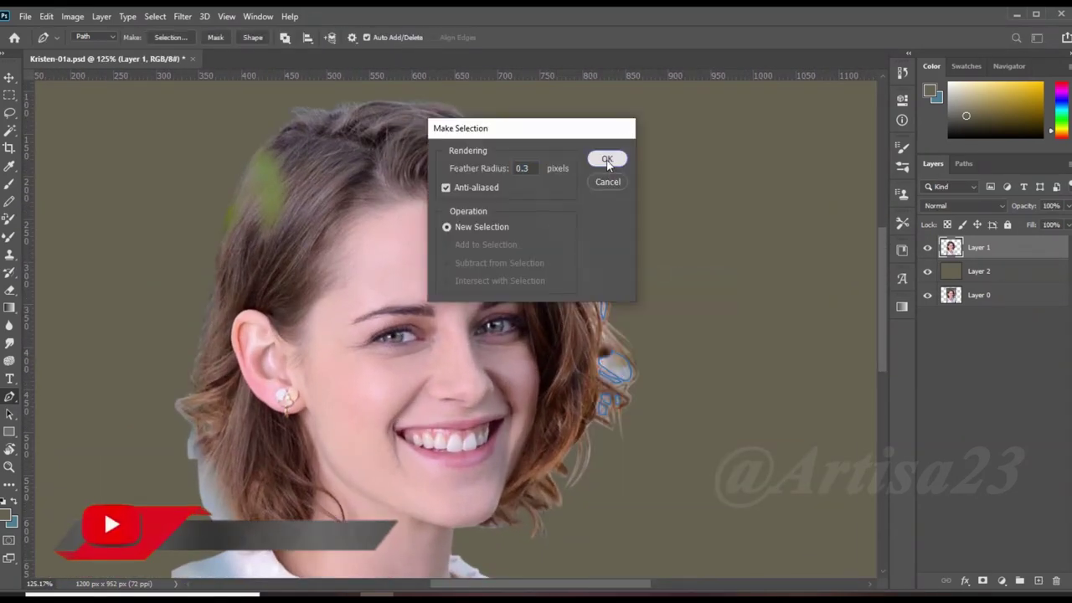
left_click(609, 159)
key("ctrl+s")
Duplicate Layer 1, deselect, and widen the canvas to 1316 × 952 px
key("ctrl+0")
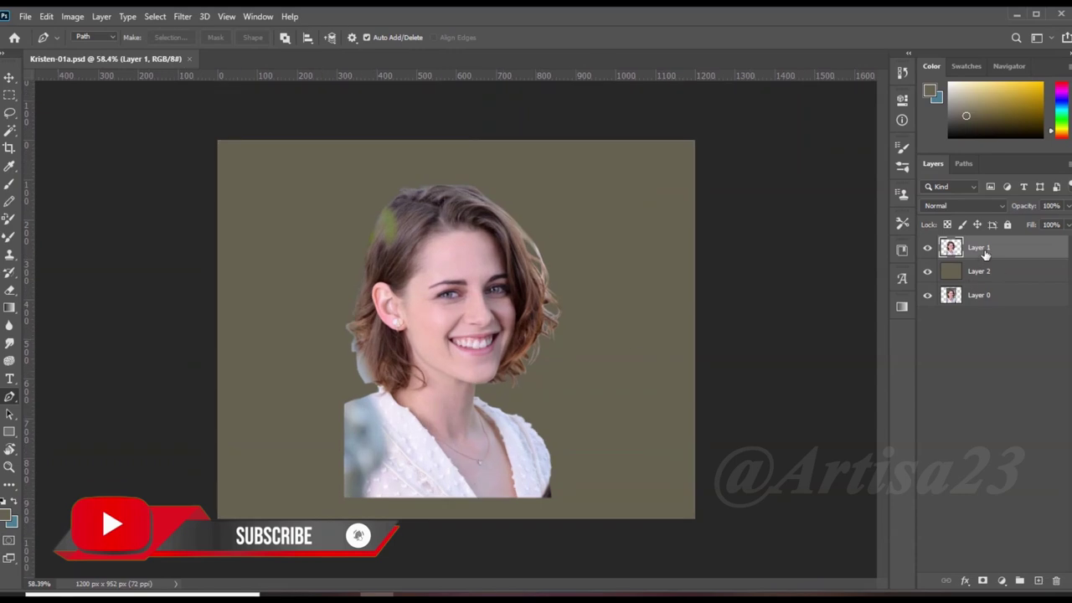
key("ctrl+j")
left_click(9, 149)
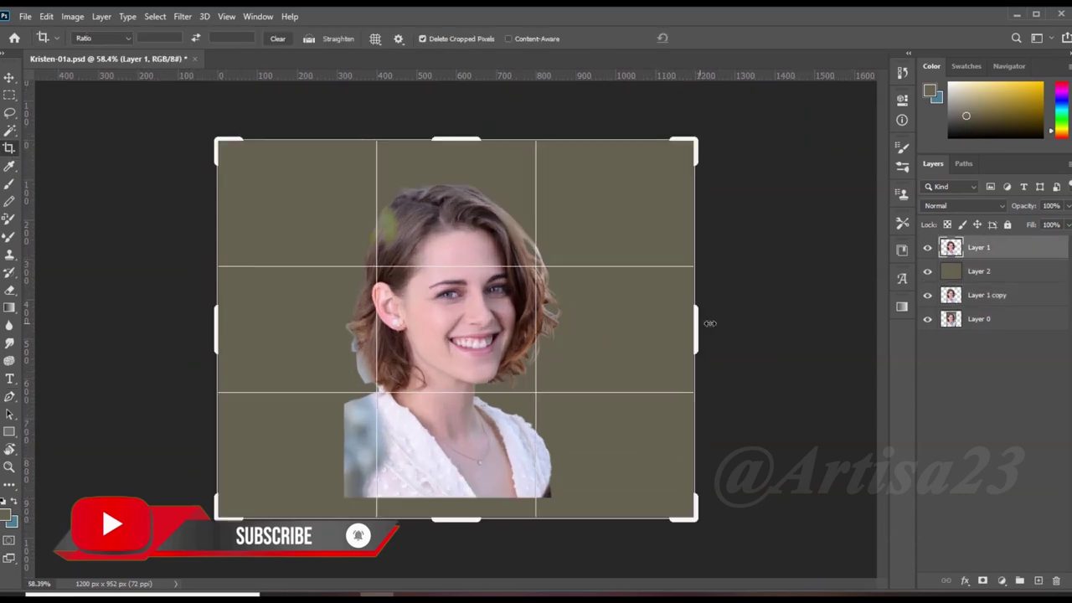
left_click_drag(696, 319, 719, 319)
key("Return")
key("ctrl+s")
key("v")
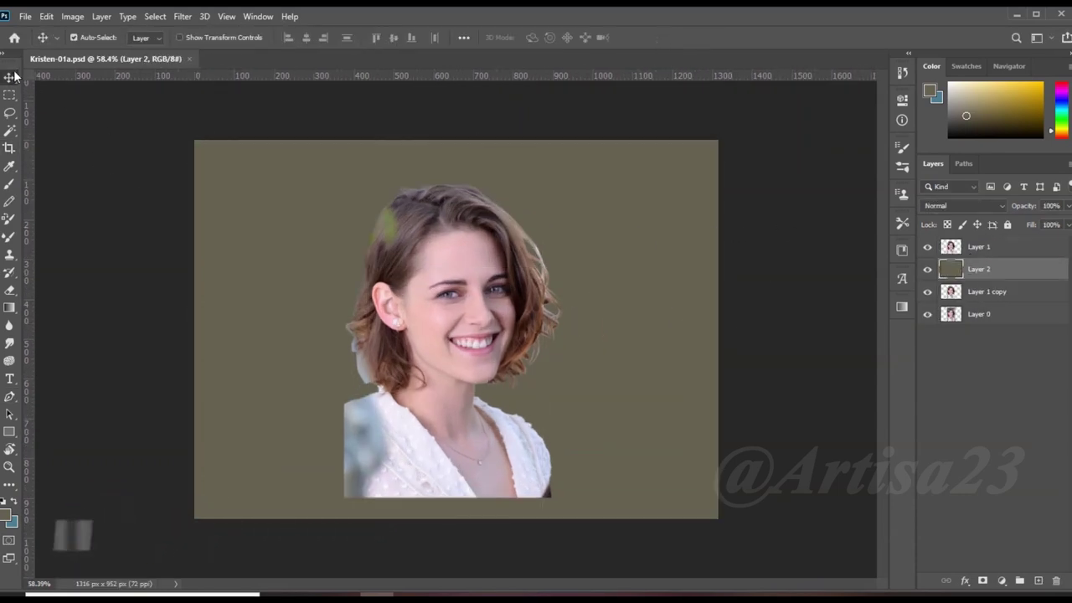
Save the file as Kristen-01b
left_click(25, 16)
left_click(68, 180)
left_click_drag(130, 190, 125, 190)
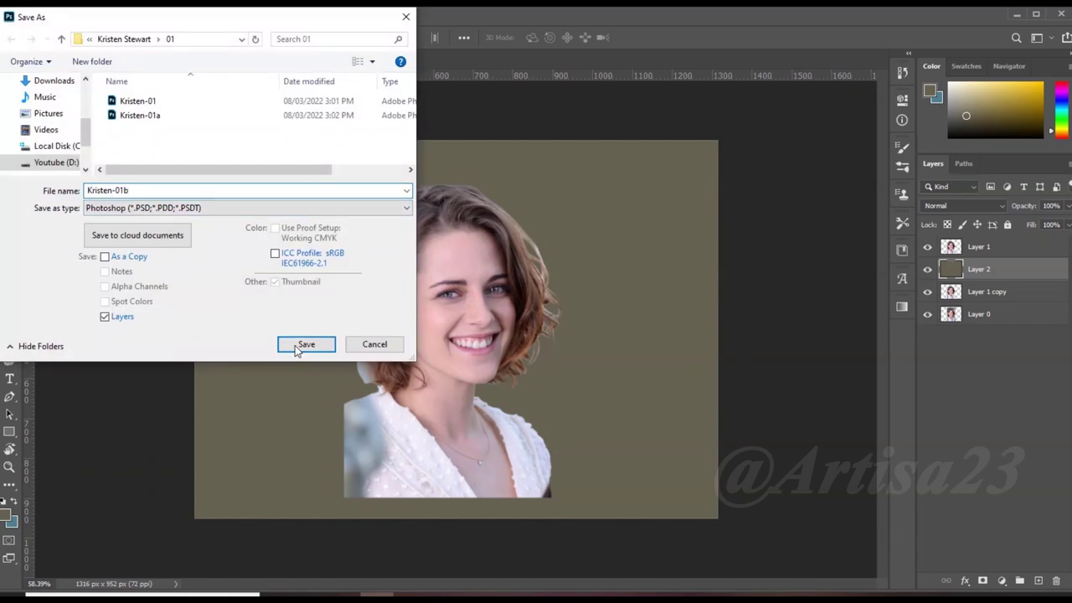
left_click(297, 350)
key("alt+bracketright")
scroll(477, 239, "up", 3)
Apply Levels with black input 28, gamma 1.00 and white input 244
left_click(72, 16)
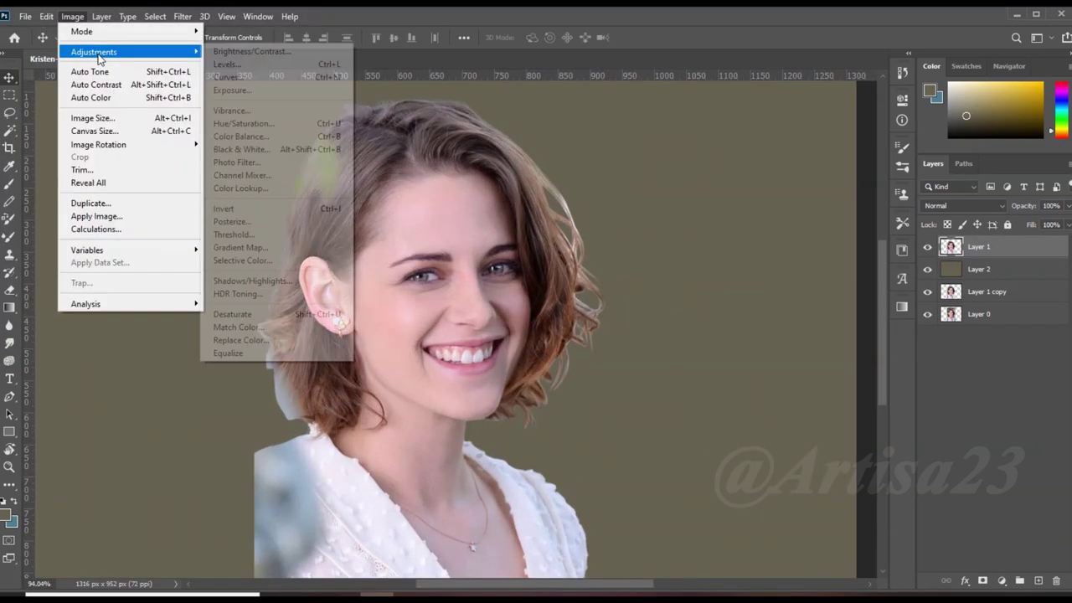
left_click(227, 64)
left_click_drag(631, 239, 649, 237)
left_click_drag(803, 239, 795, 239)
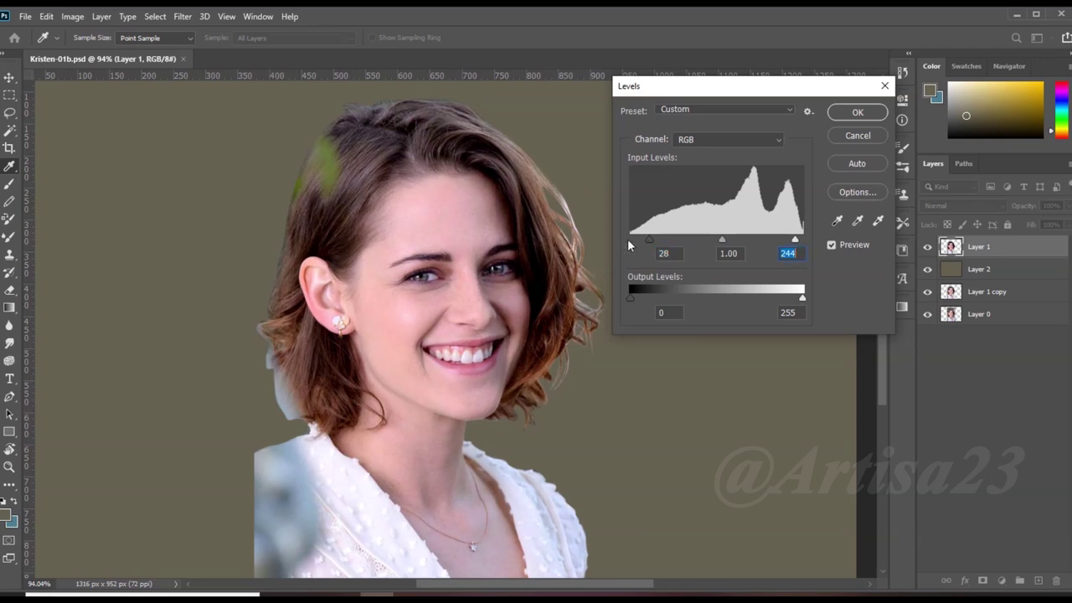
key("Return")
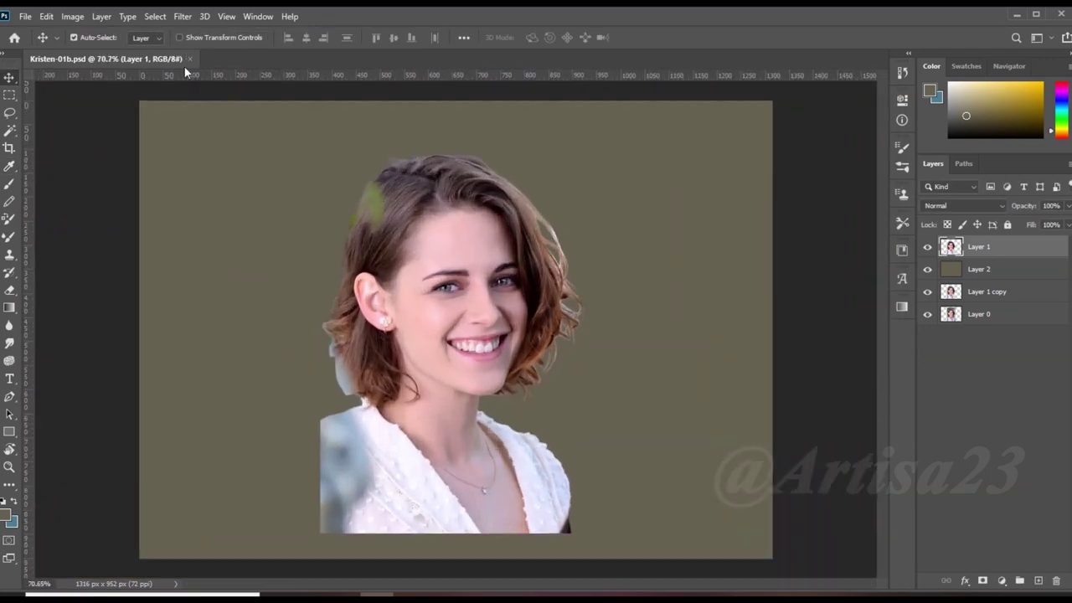
Lift the midtones with a Curves point moved from 123 to 132, then start Save As
left_click(72, 16)
left_click(240, 73)
left_click(701, 241)
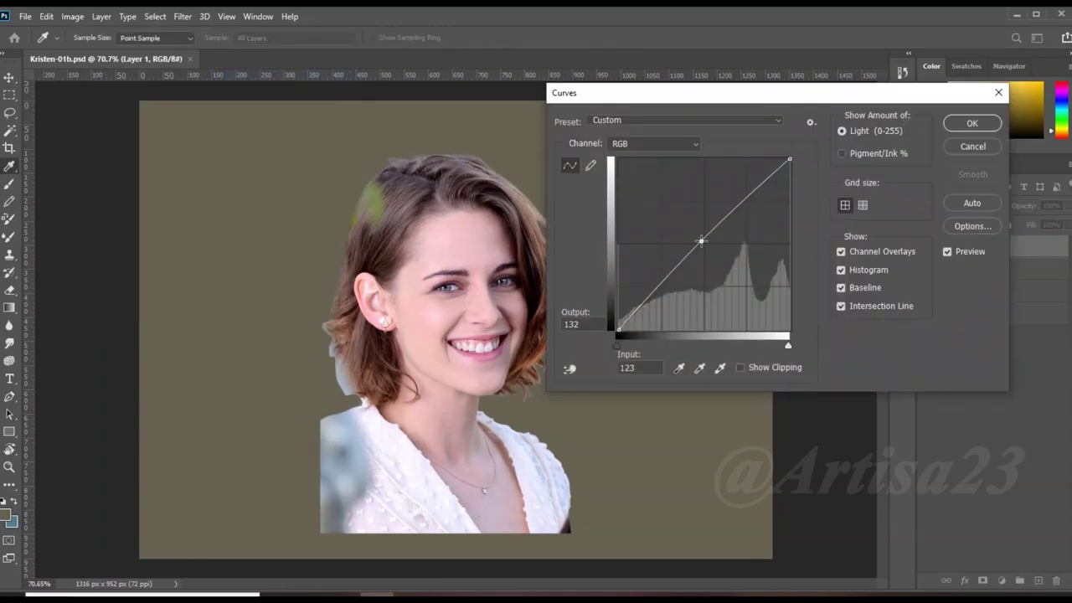
left_click(968, 125)
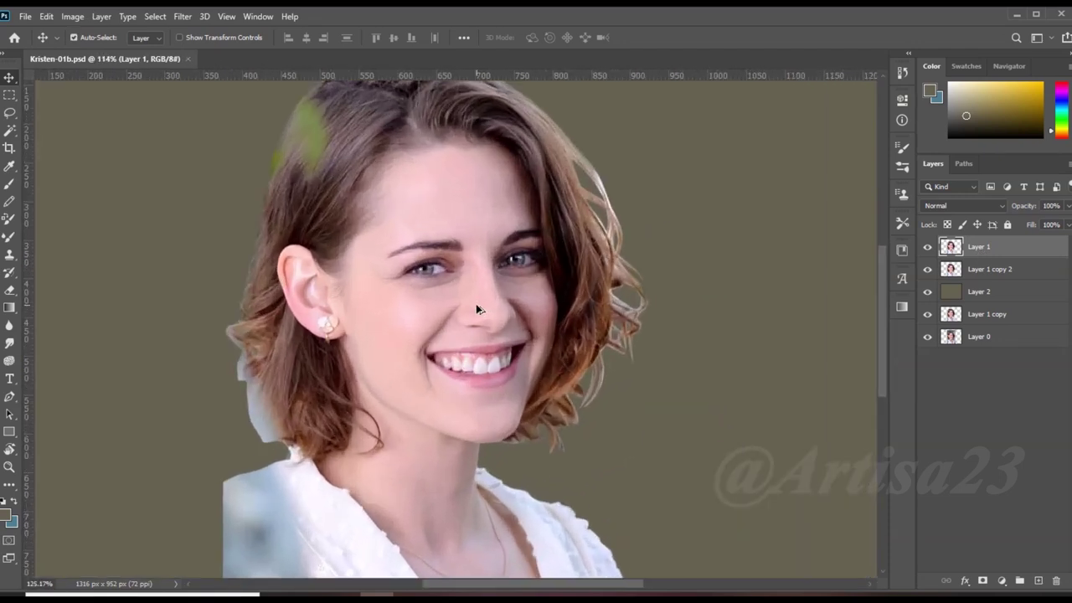
left_click(25, 16)
left_click(42, 179)
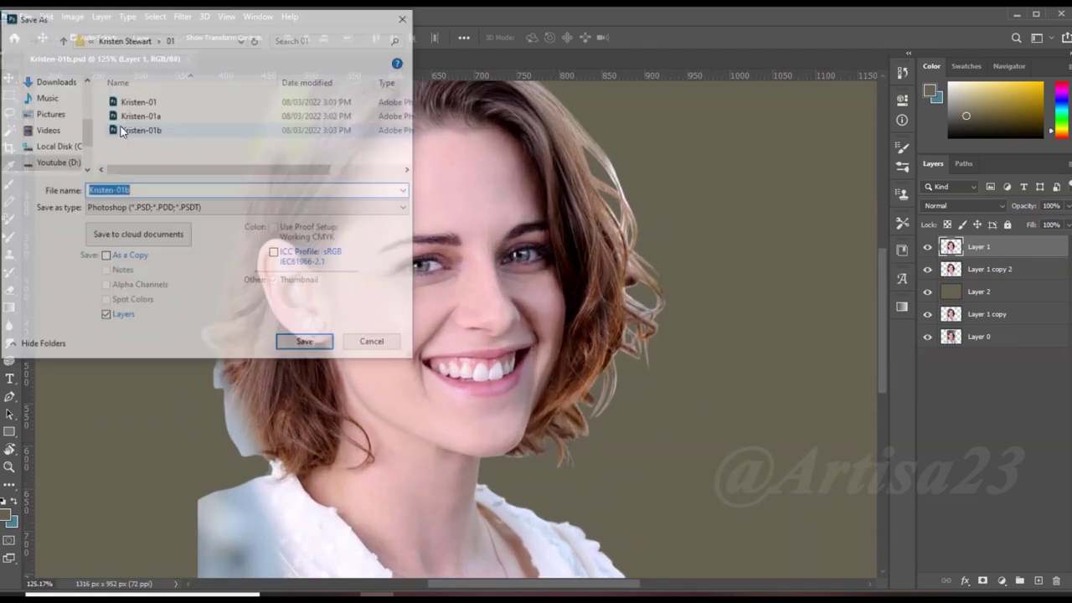
Overwrite Kristen-01.psd, then sharpen with Unsharp Mask at 75% amount and 6.7 px radius
left_click(306, 344)
left_click(555, 307)
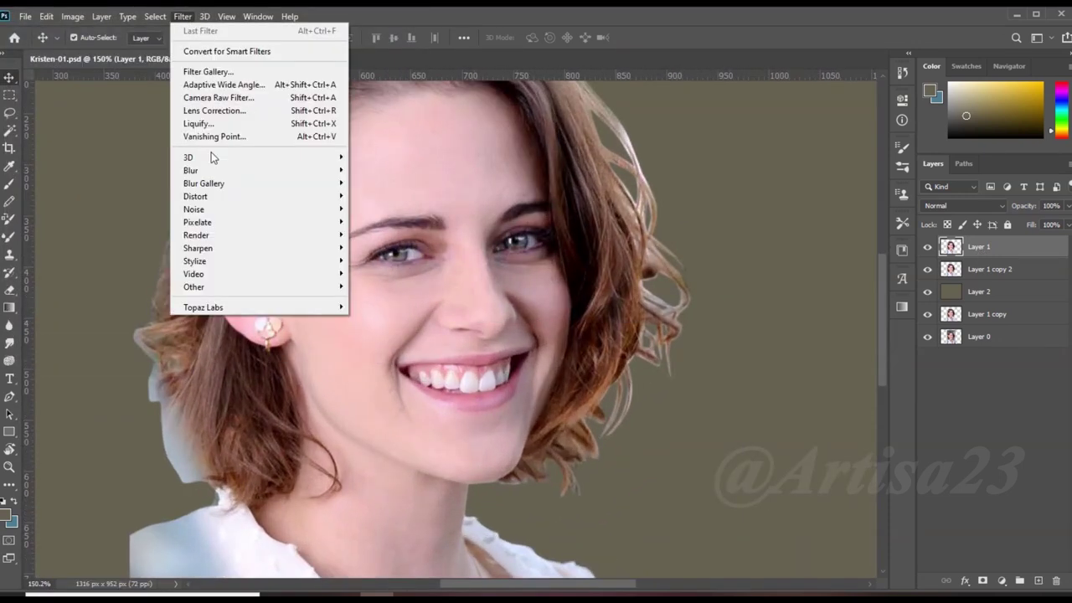
left_click(387, 308)
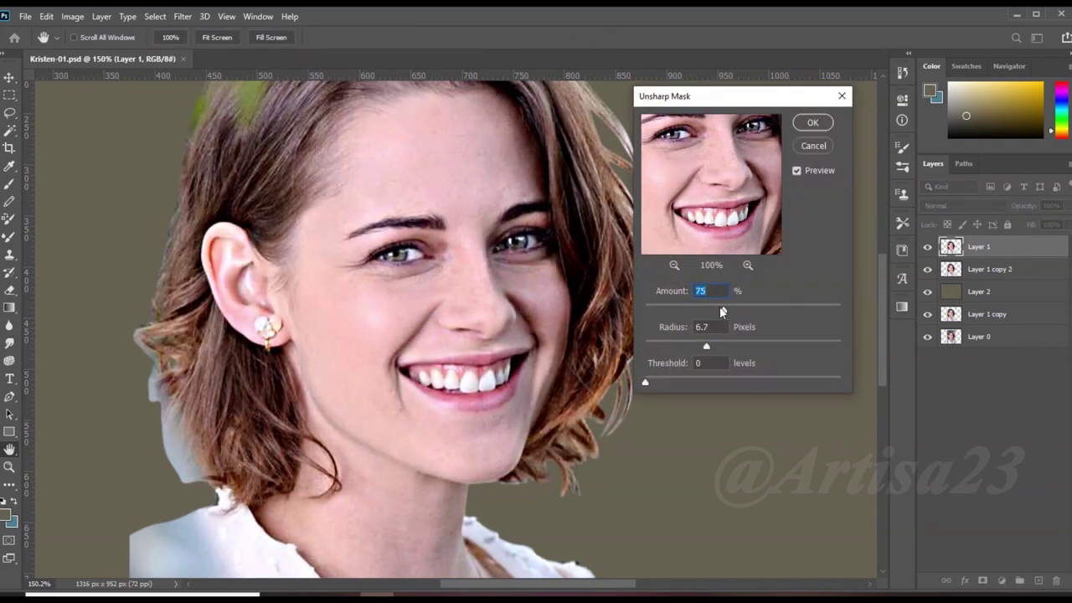
left_click(702, 346)
left_click(723, 309)
key("Return")
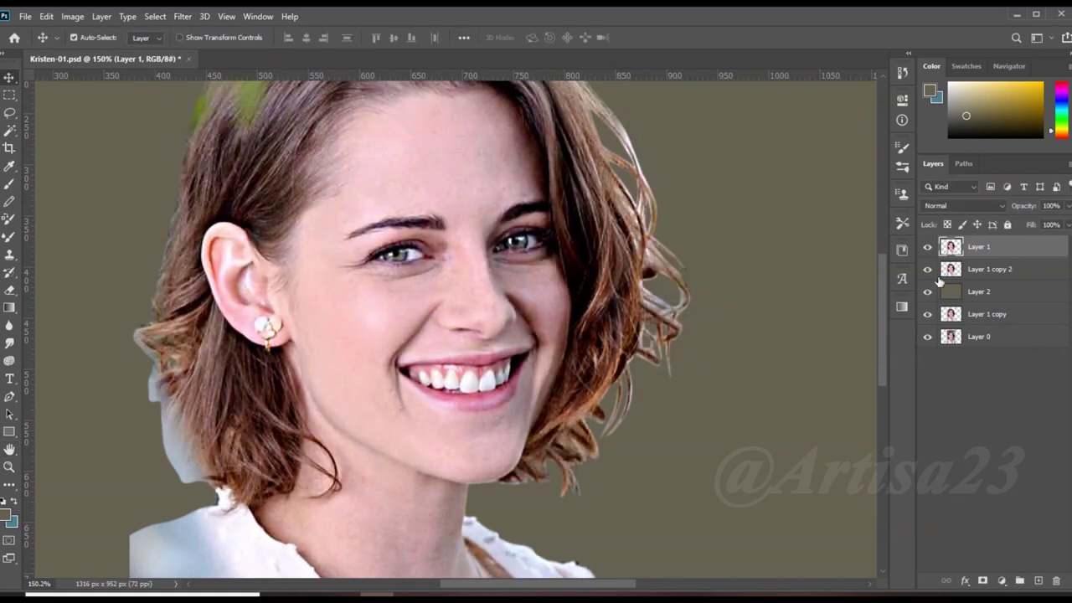
left_click(929, 246)
left_click(928, 247)
left_click(929, 246)
left_click(928, 247)
Switch to the Smudge tool with the Smudge Brush 3 preset at about 52% strength
scroll(509, 260, "down", 5)
scroll(470, 243, "up", 3)
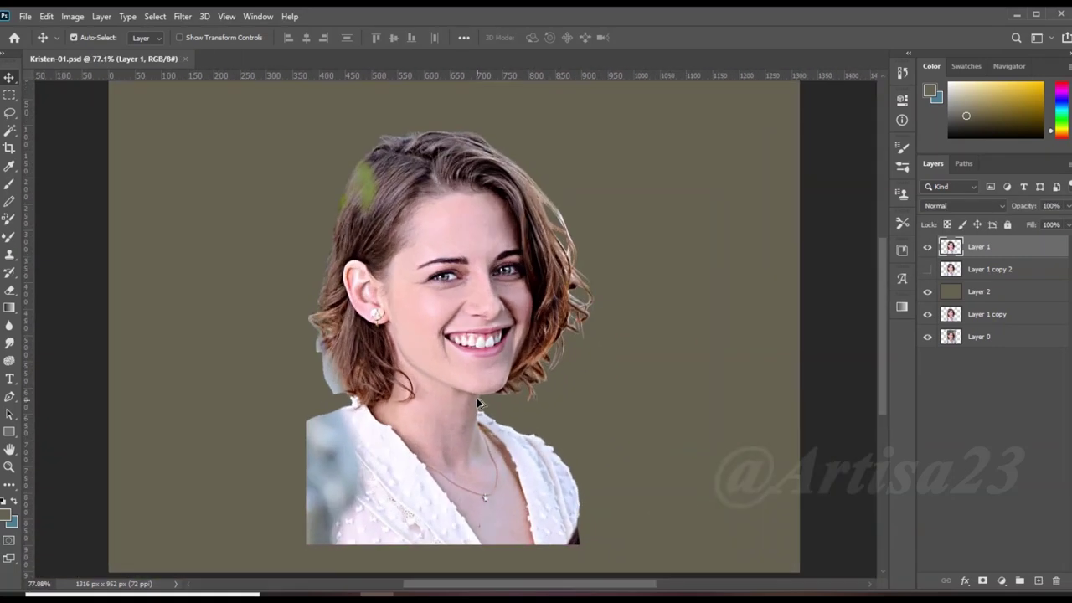
scroll(471, 244, "up", 5)
left_click(9, 342)
scroll(461, 167, "down", 3)
scroll(394, 119, "up", 4)
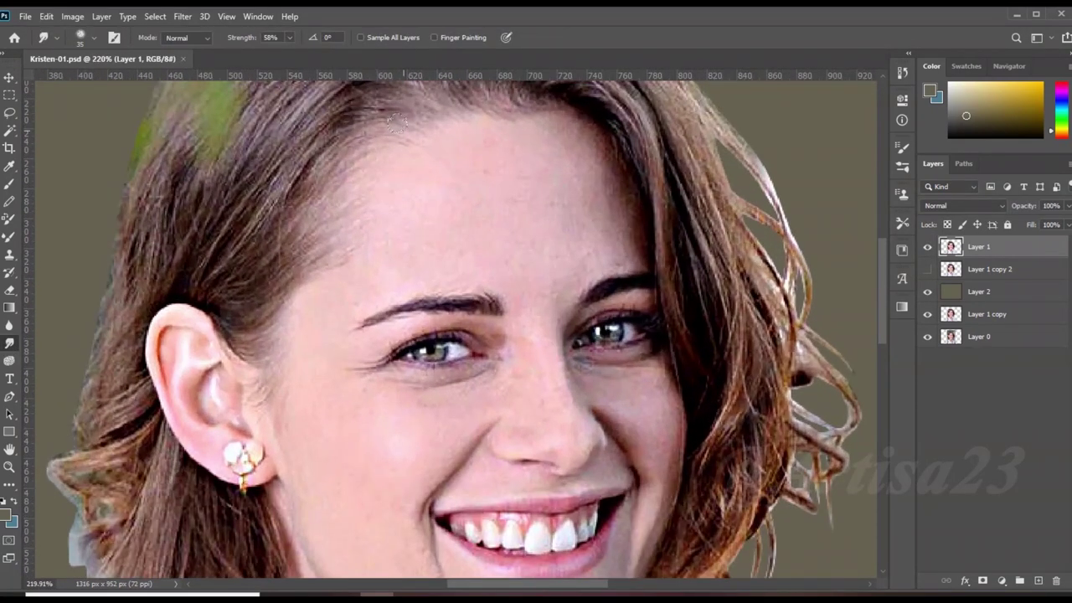
scroll(498, 163, "up", 2)
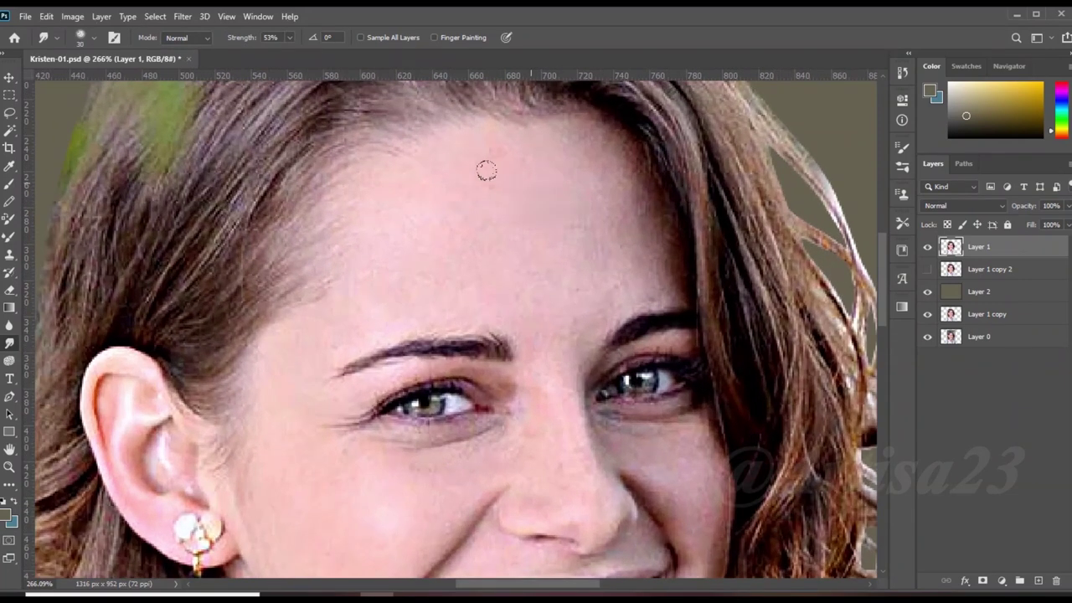
left_click(114, 38)
left_click(712, 142)
left_click(812, 390)
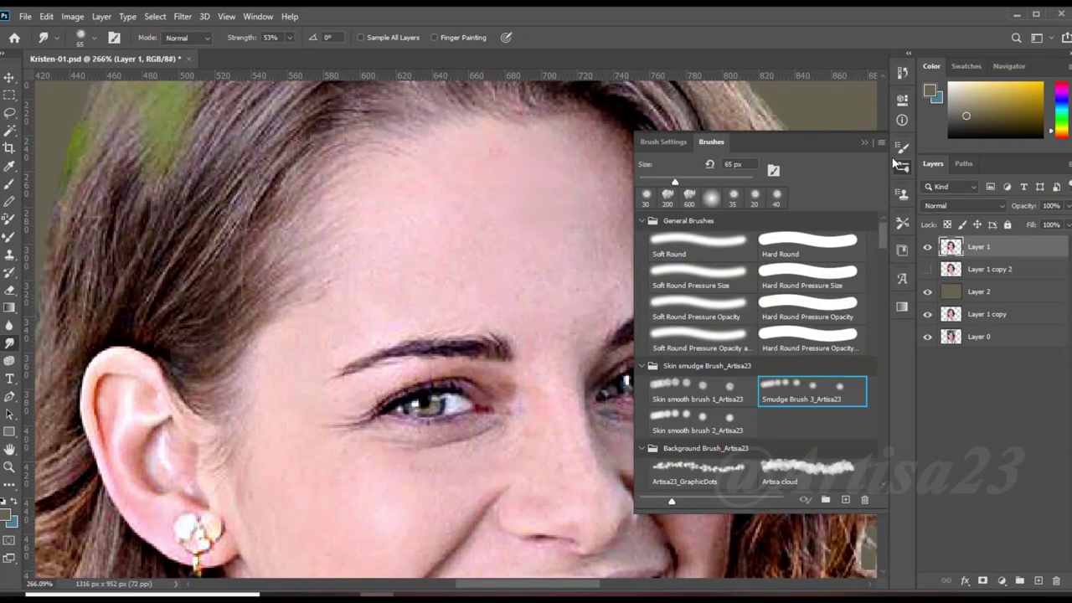
left_click(902, 165)
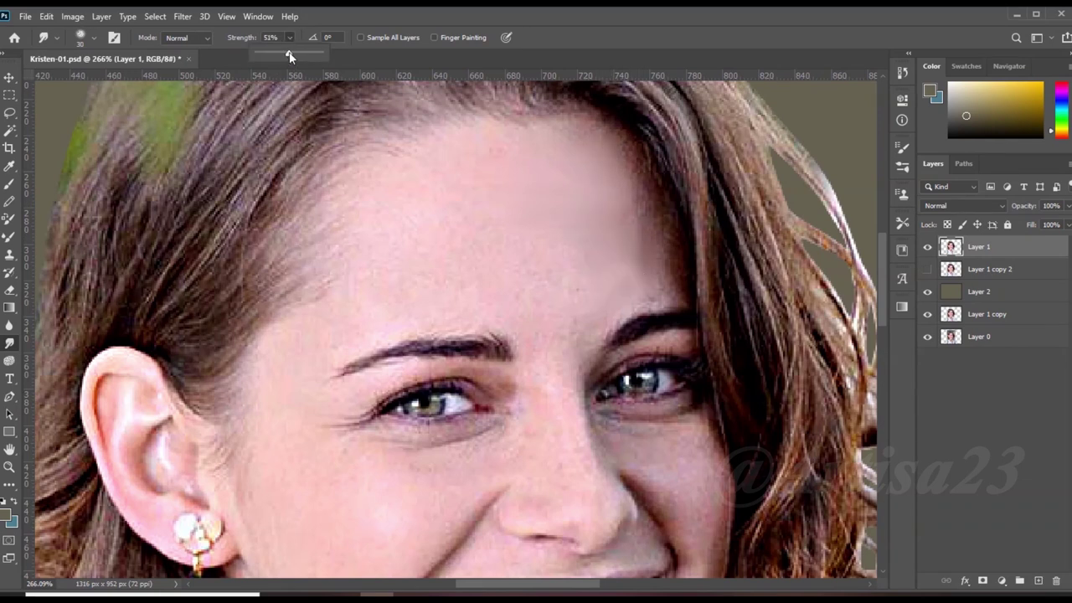
Smudge the upper lash line into a smooth dark line with a 10 px brush
key("bracketleft")
key("bracketright")
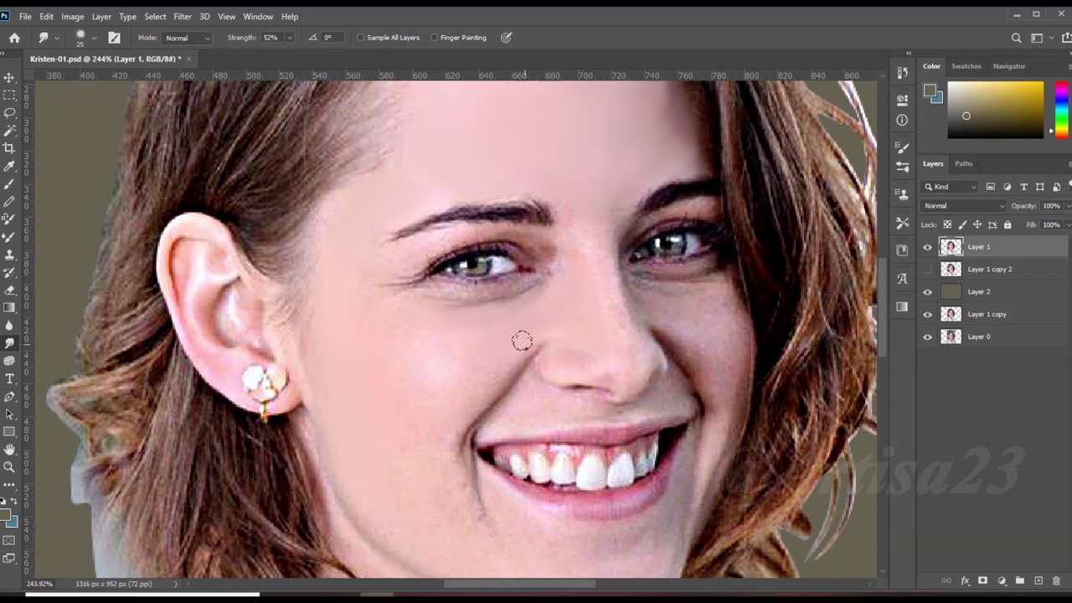
key("bracketleft")
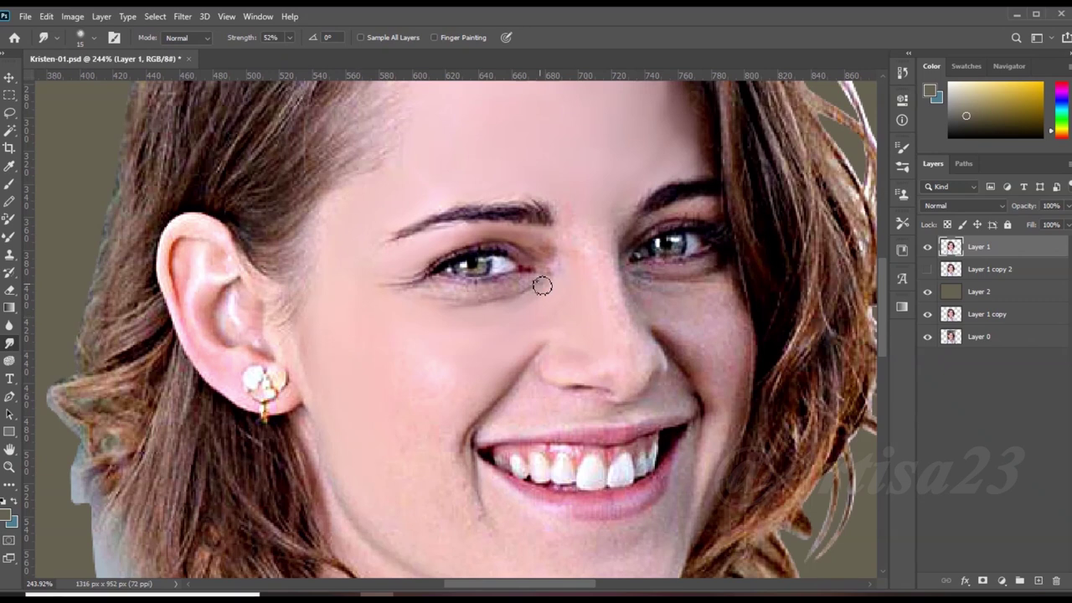
scroll(543, 285, "up", 3)
key("bracketleft")
left_click_drag(533, 234, 299, 283)
Keep smoothing the surrounding skin, resizing the smudge brush between 10 and 20 px
key("bracketright")
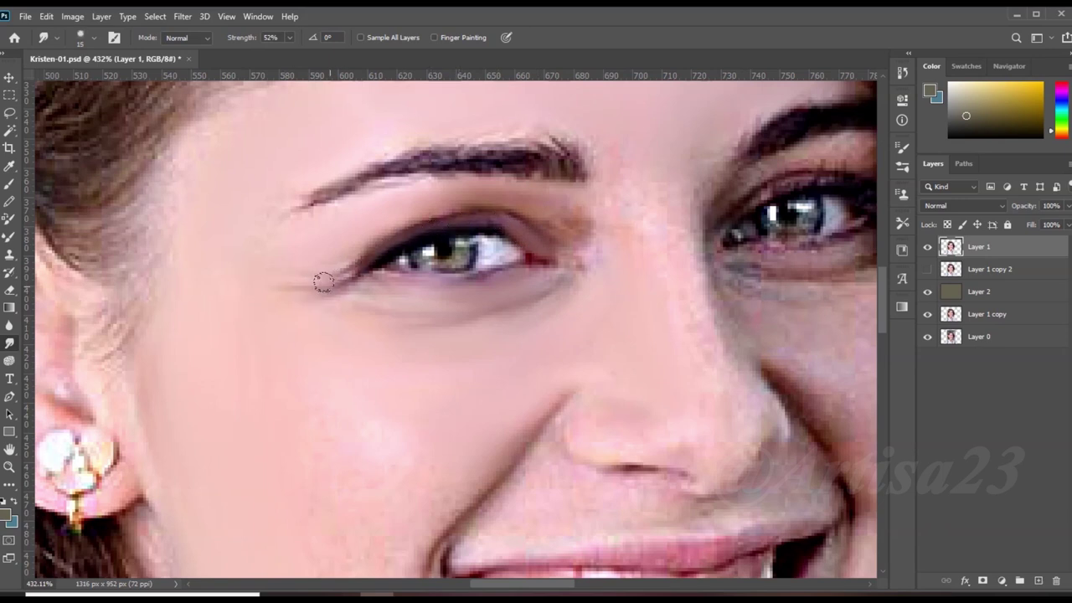
key("bracketright")
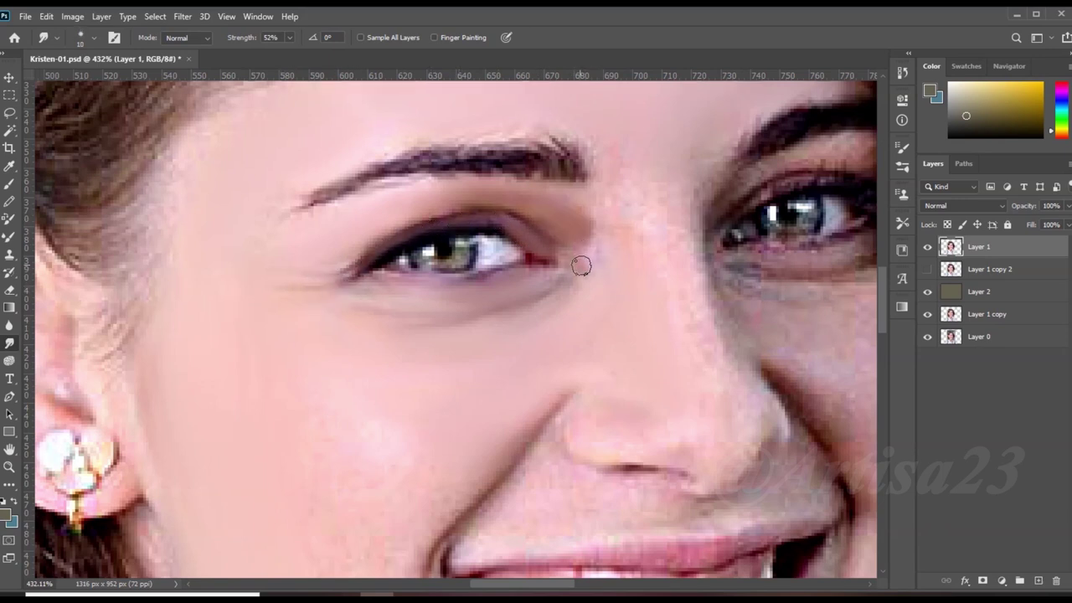
key("bracketleft")
key("bracketleft")
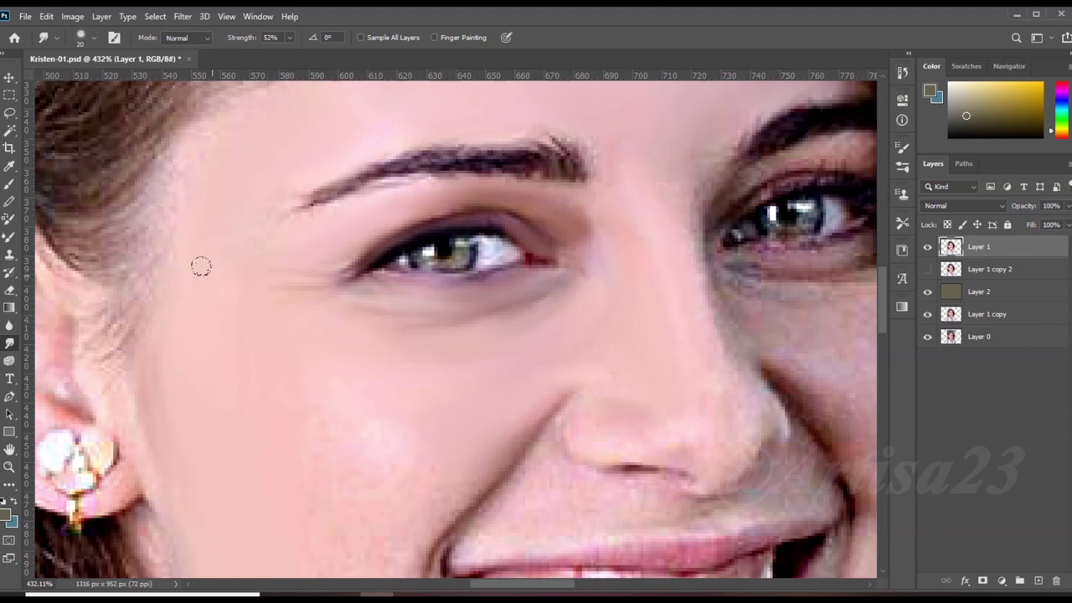
scroll(398, 349, "down", 3)
key("bracketright")
key("bracketright")
scroll(398, 350, "up", 1)
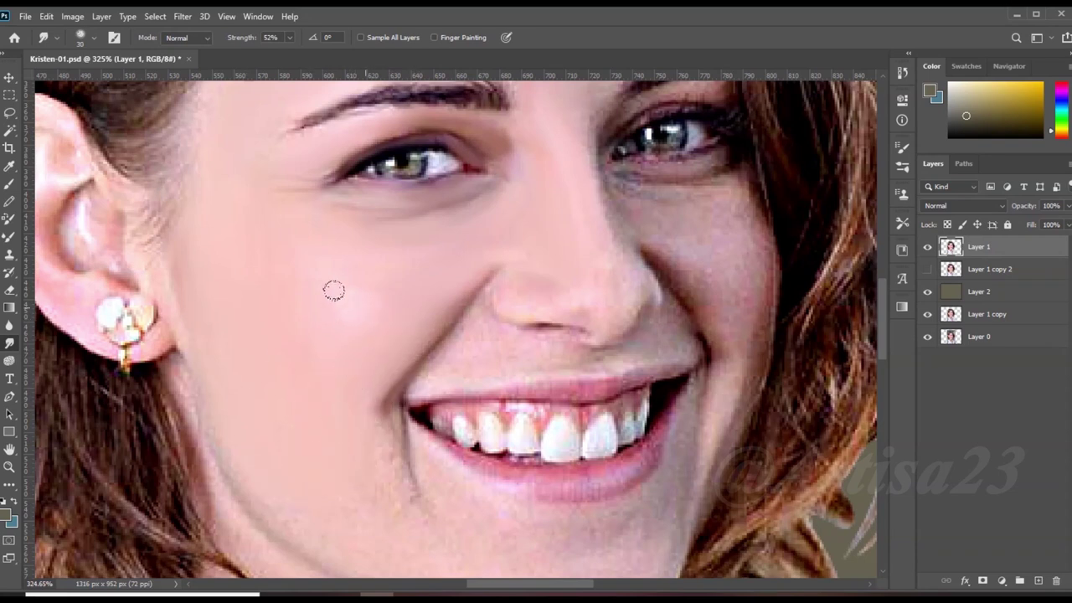
scroll(333, 291, "down", 2)
scroll(322, 277, "up", 1)
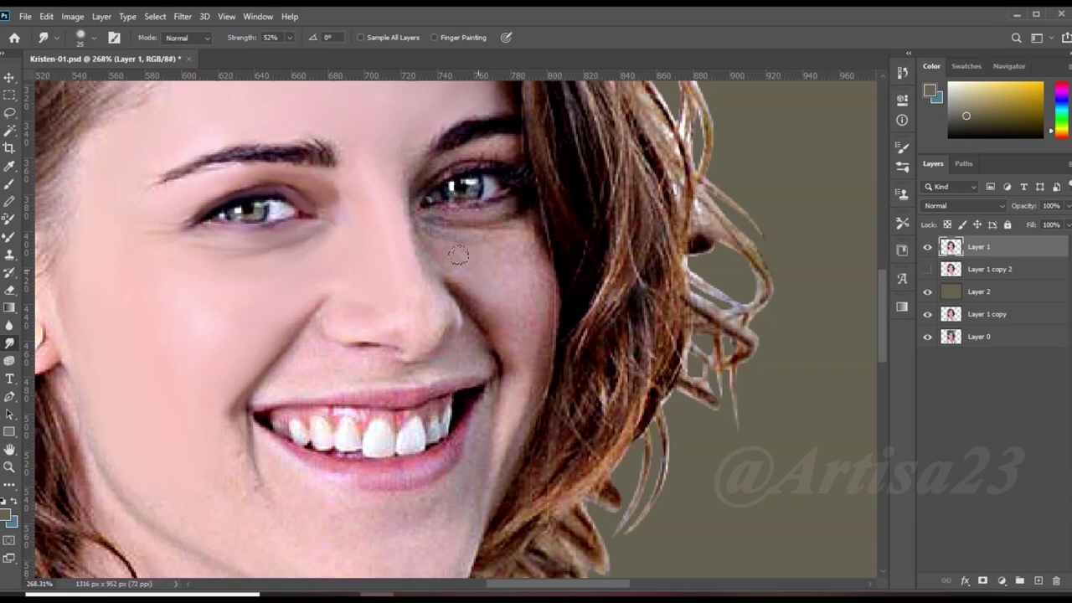
scroll(455, 252, "down", 5)
scroll(482, 276, "up", 2)
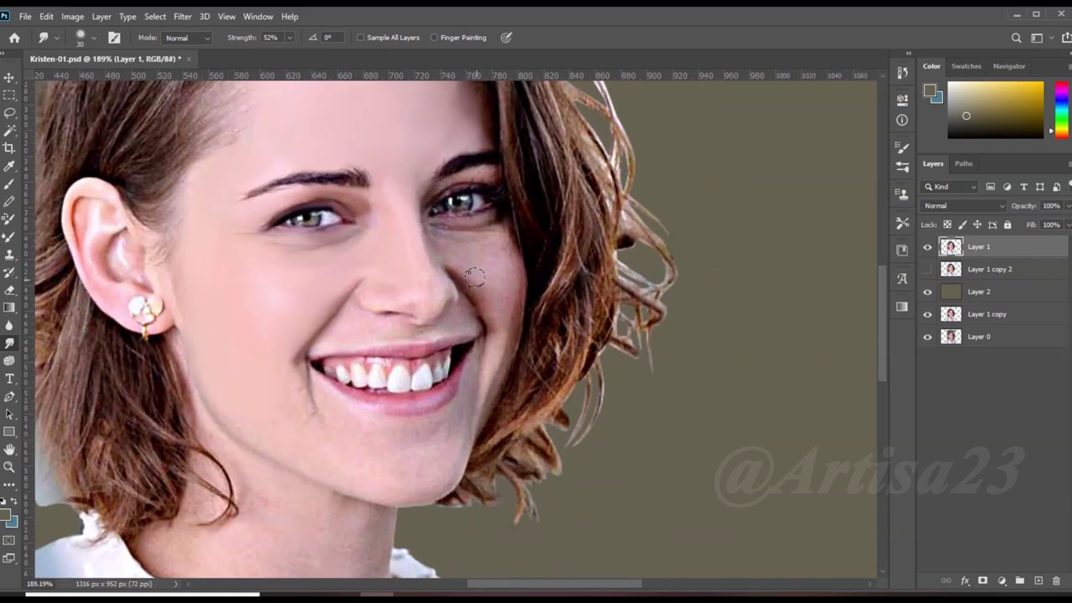
scroll(474, 277, "up", 1)
scroll(477, 255, "up", 1)
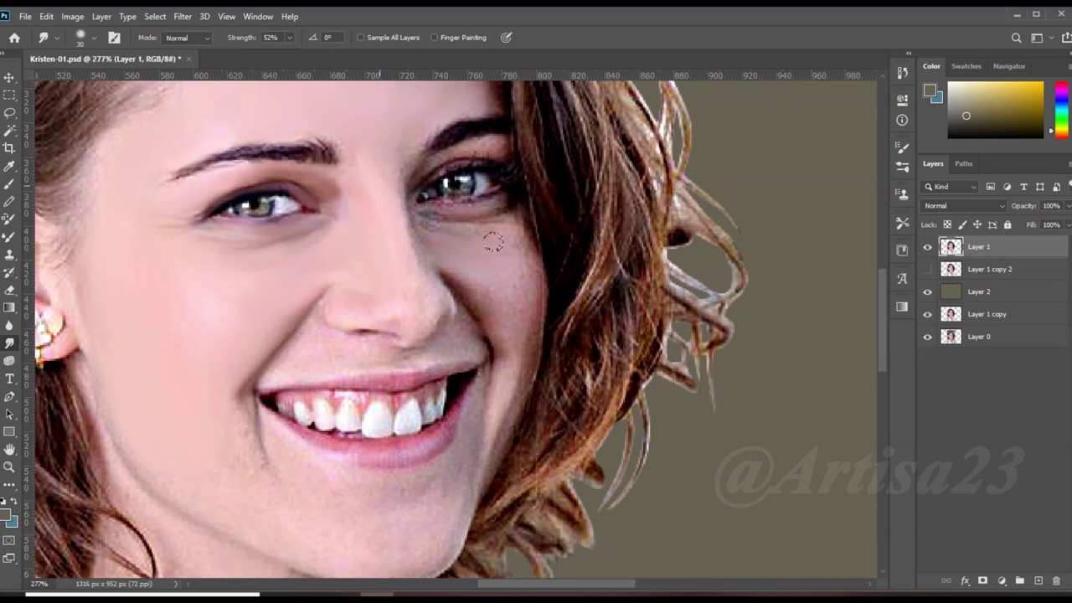
scroll(491, 240, "up", 1)
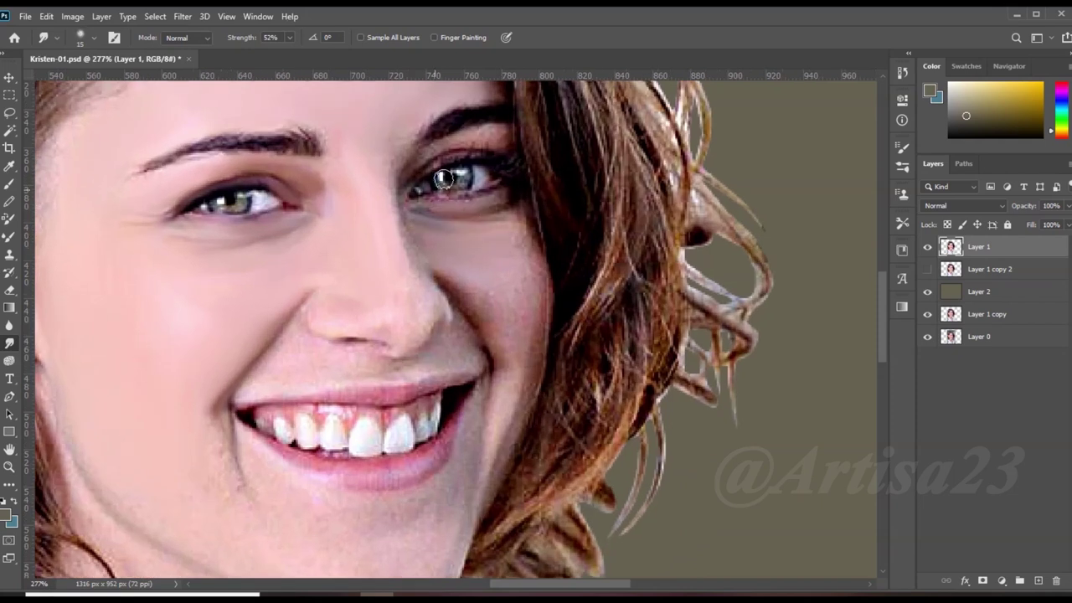
Smooth the nose and cheek with a 20 px smudge brush
key("bracketright")
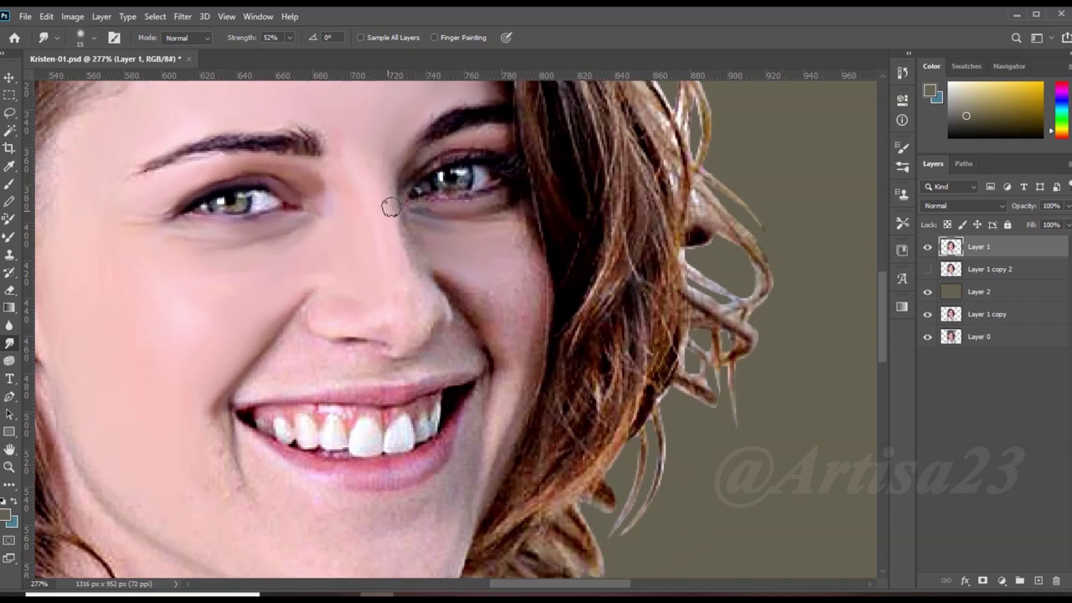
key("bracketright")
key("bracketleft")
key("bracketright")
key("bracketright")
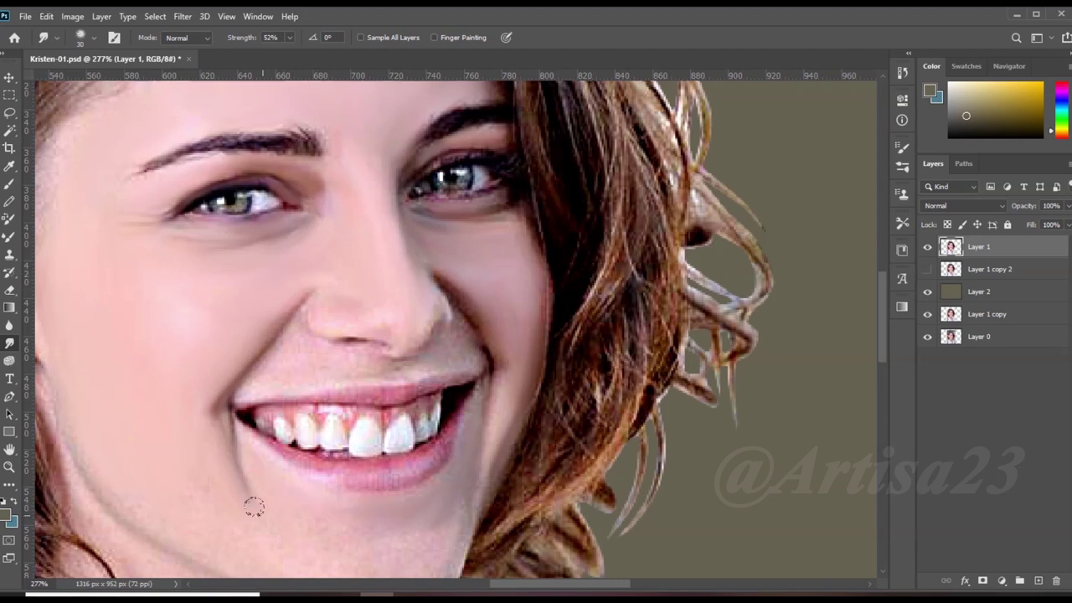
scroll(369, 470, "down", 3)
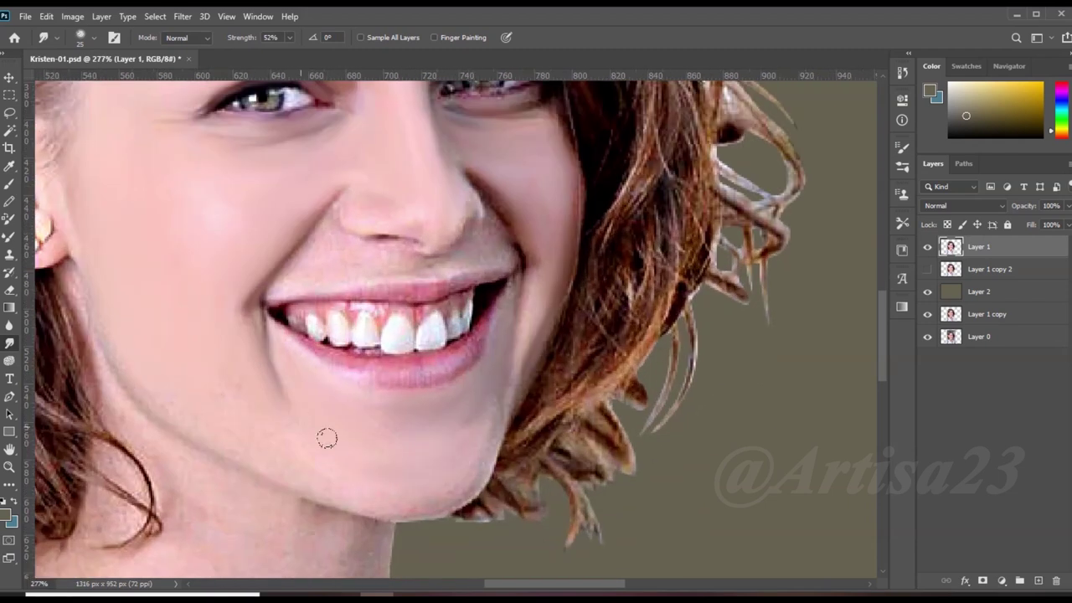
scroll(372, 471, "up", 1)
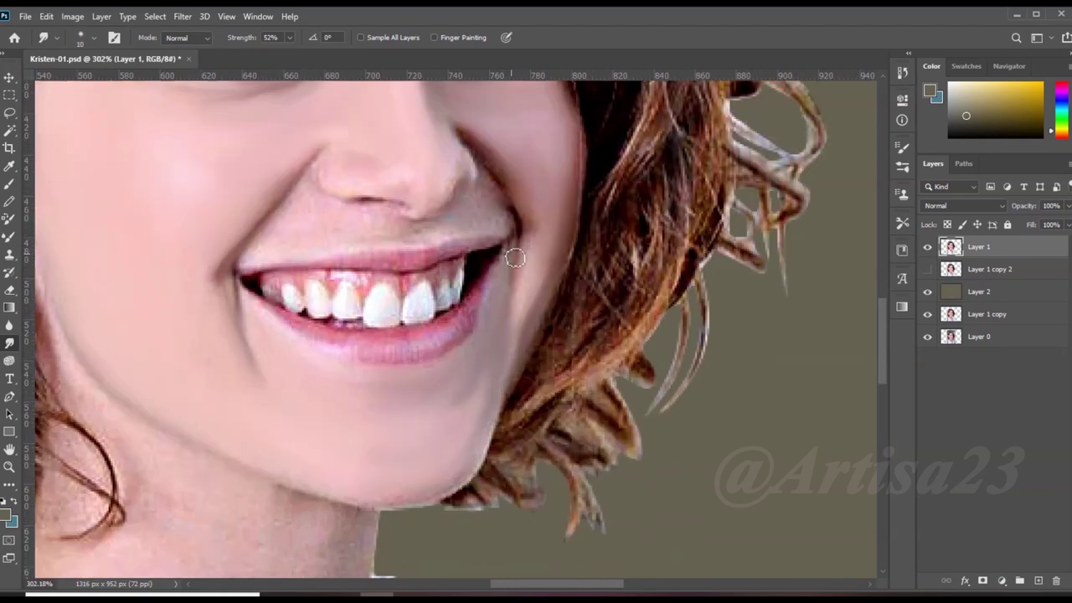
Smudge the front tooth brighter and tone down the red gum above it
scroll(516, 258, "up", 2)
scroll(437, 202, "up", 2)
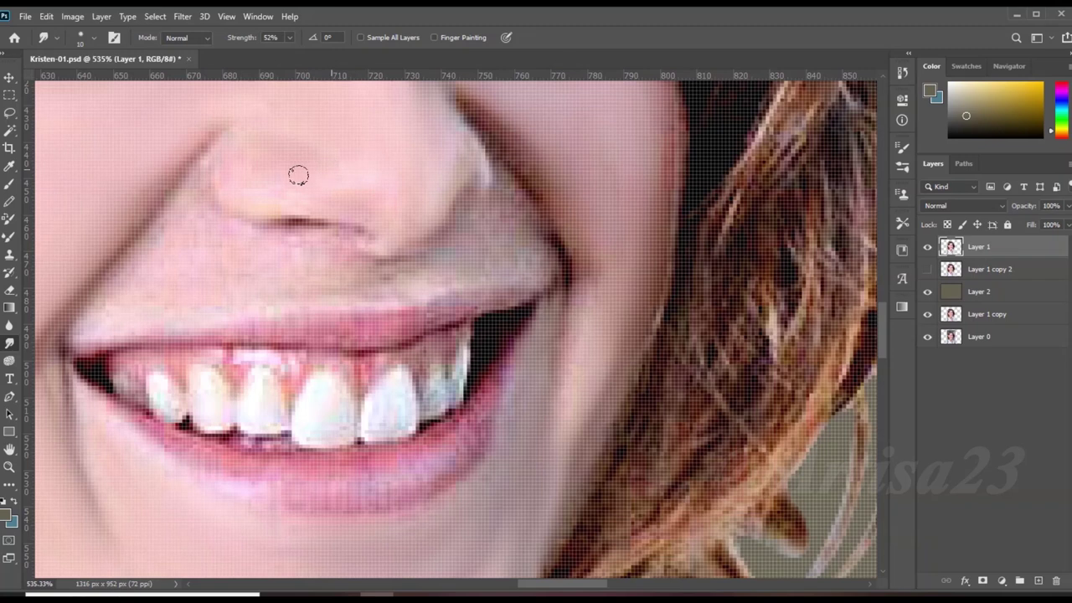
scroll(298, 176, "up", 1)
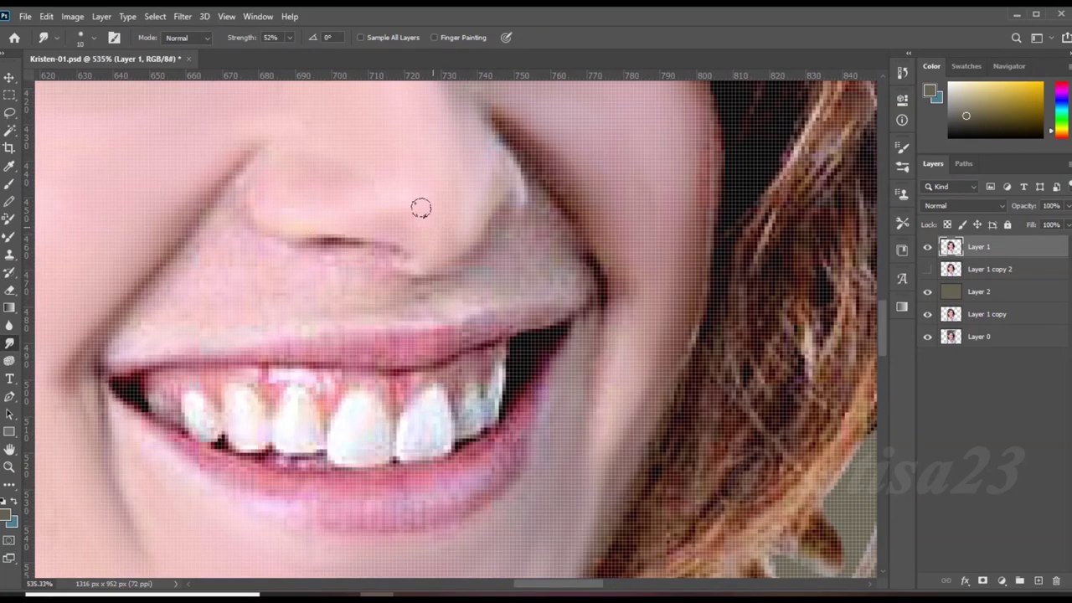
scroll(402, 235, "up", 1)
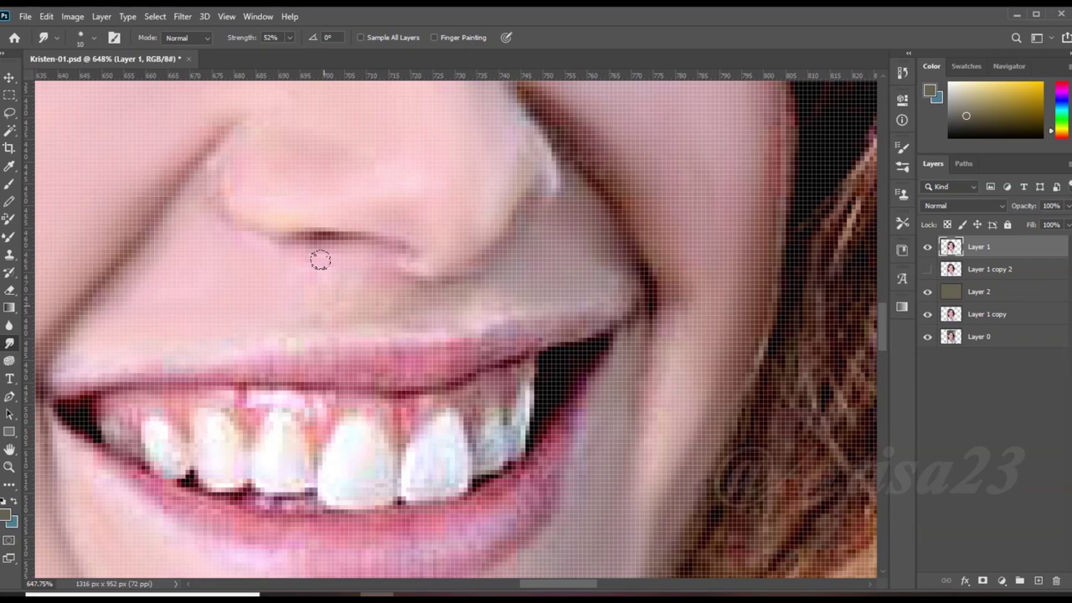
scroll(514, 273, "down", 3)
scroll(326, 249, "up", 2)
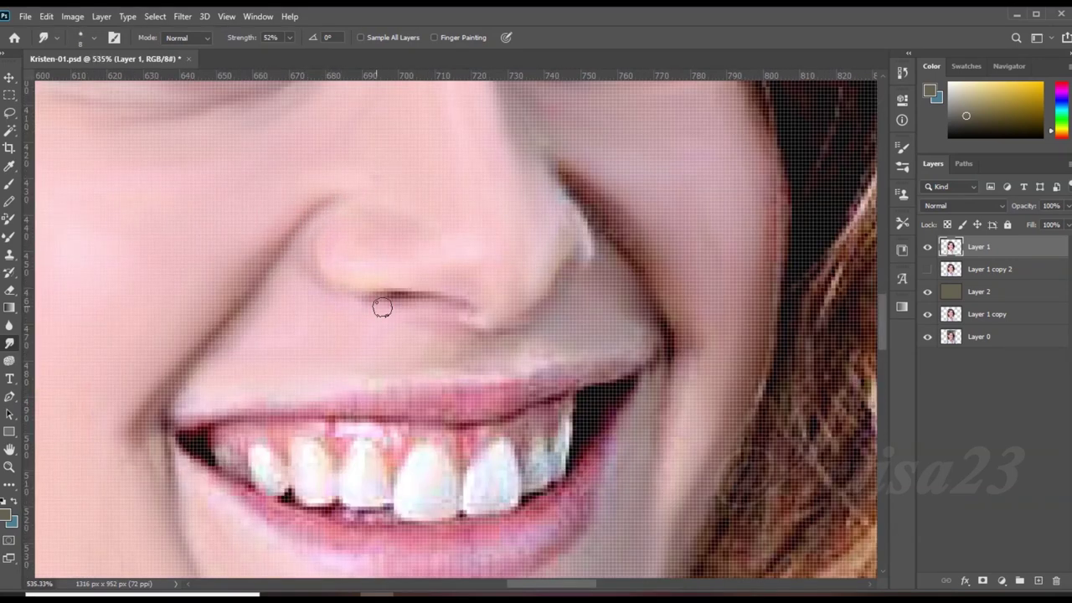
scroll(572, 222, "down", 3)
scroll(472, 283, "up", 2)
scroll(521, 308, "up", 1)
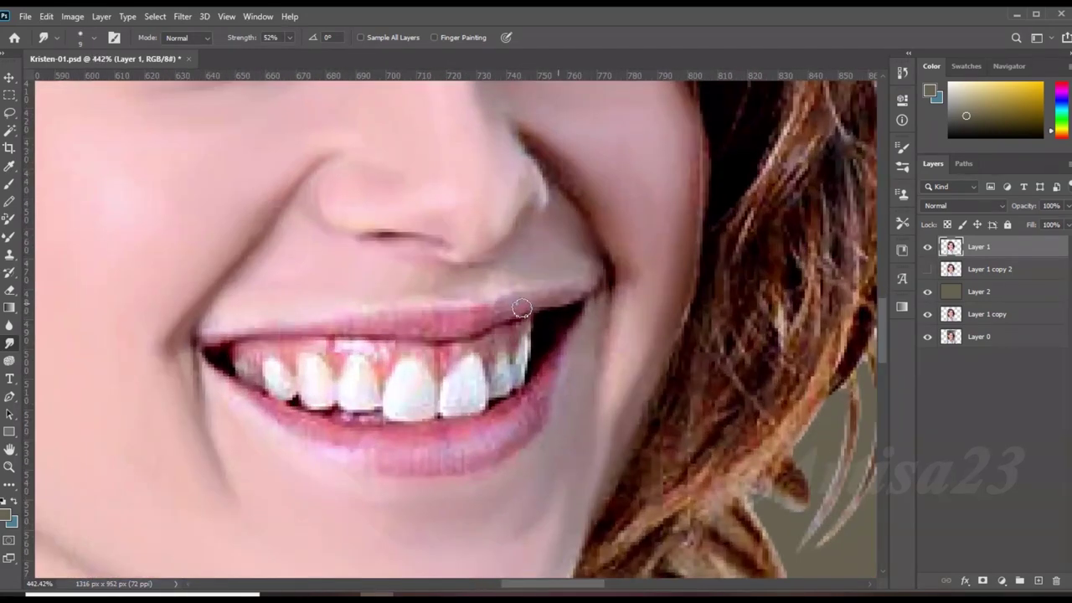
scroll(353, 390, "down", 3)
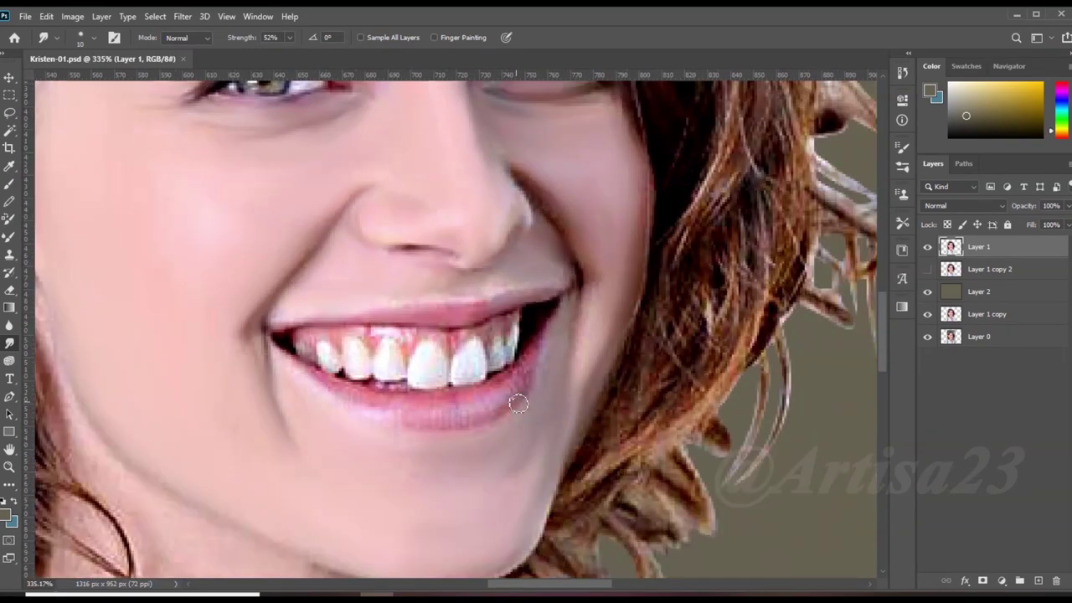
scroll(498, 403, "up", 3)
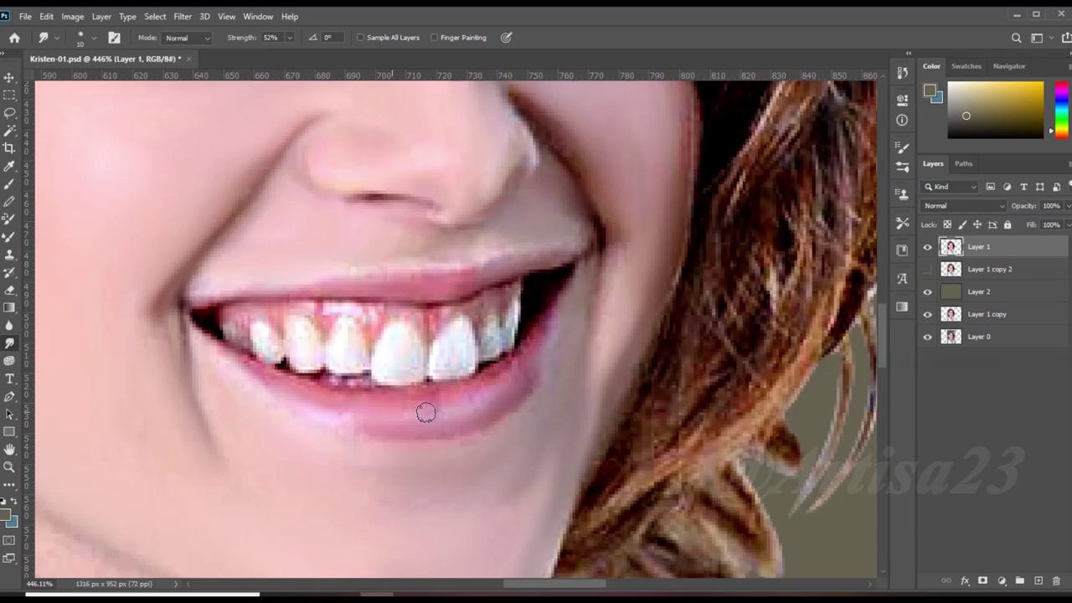
scroll(483, 346, "up", 2)
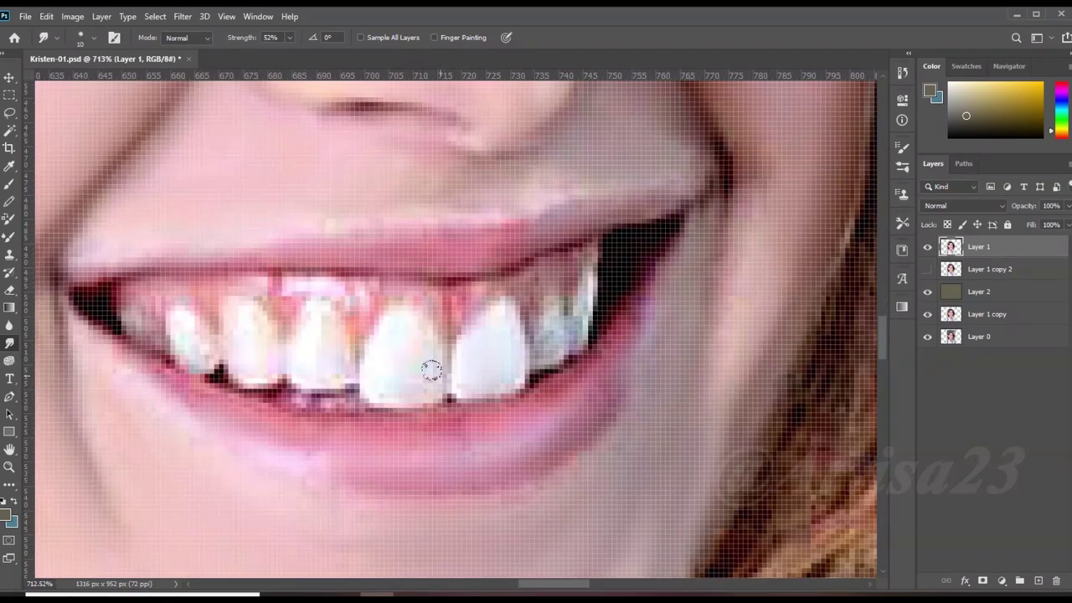
left_click_drag(313, 351, 300, 299)
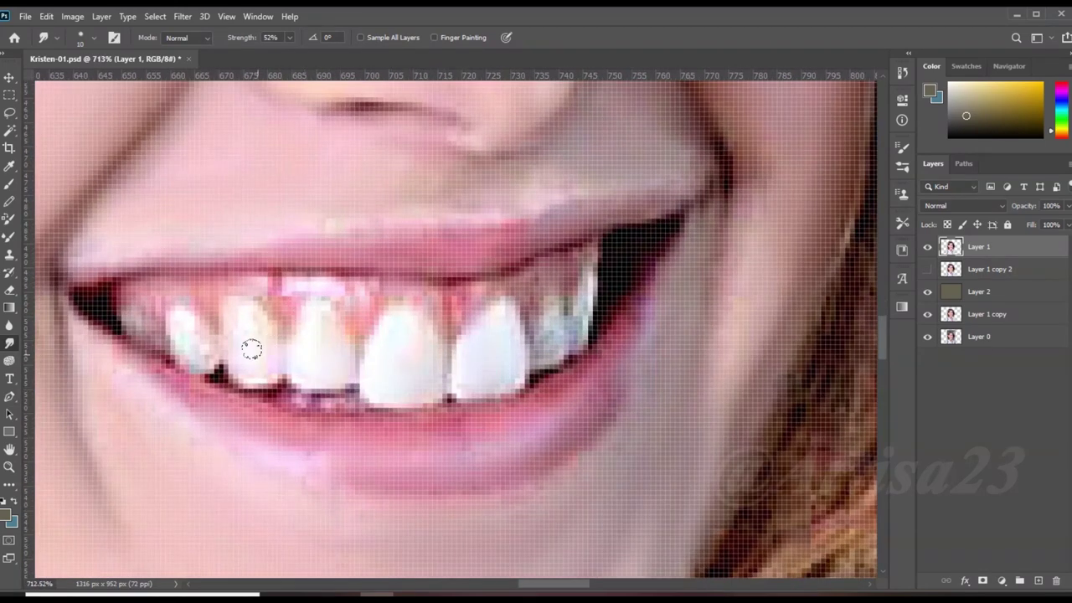
Blend the gum line smoothly across the front teeth
scroll(405, 352, "down", 1)
scroll(404, 352, "down", 3)
scroll(282, 295, "up", 4)
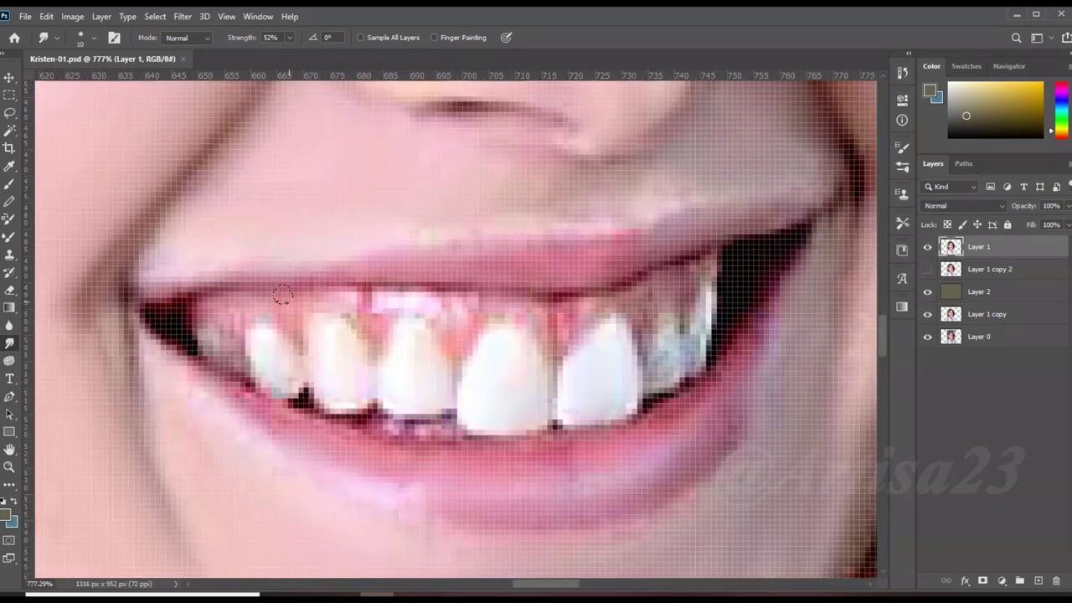
mouse_move(287, 312)
left_mouse_down()
mouse_move(354, 299)
mouse_move(552, 324)
left_mouse_up()
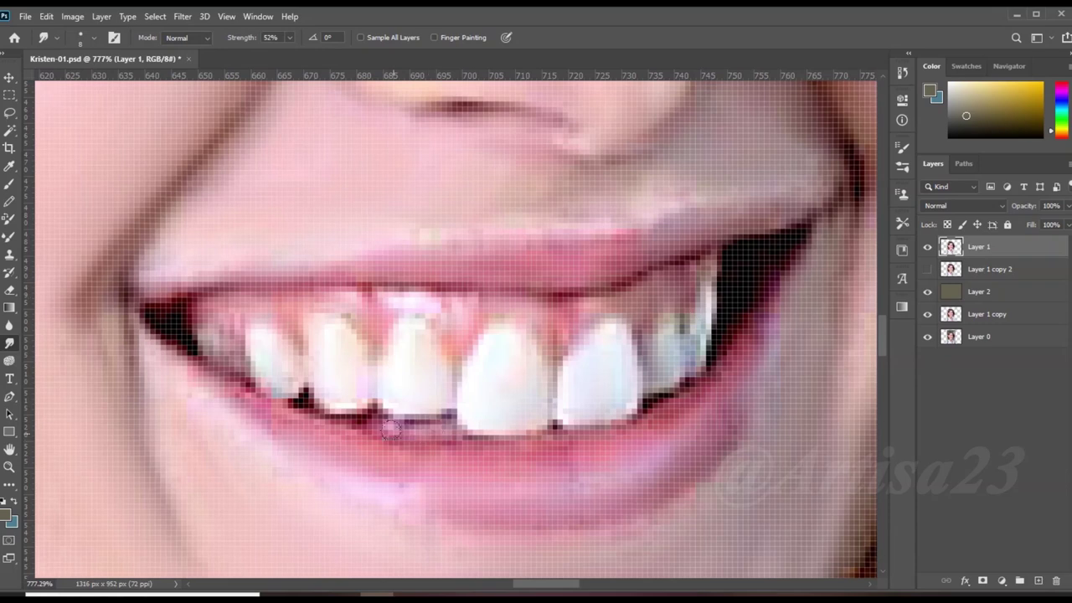
scroll(507, 395, "down", 5)
With a 15 px brush, smooth the inner ear fold and the hair edge by the ear
scroll(328, 287, "up", 1)
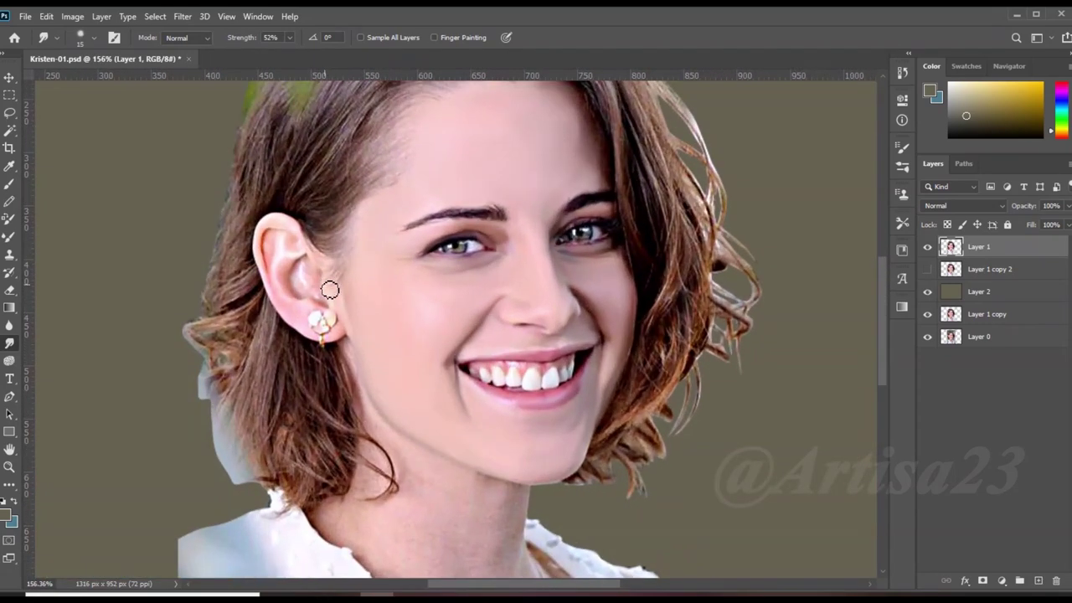
scroll(264, 240, "up", 2)
scroll(264, 241, "up", 1)
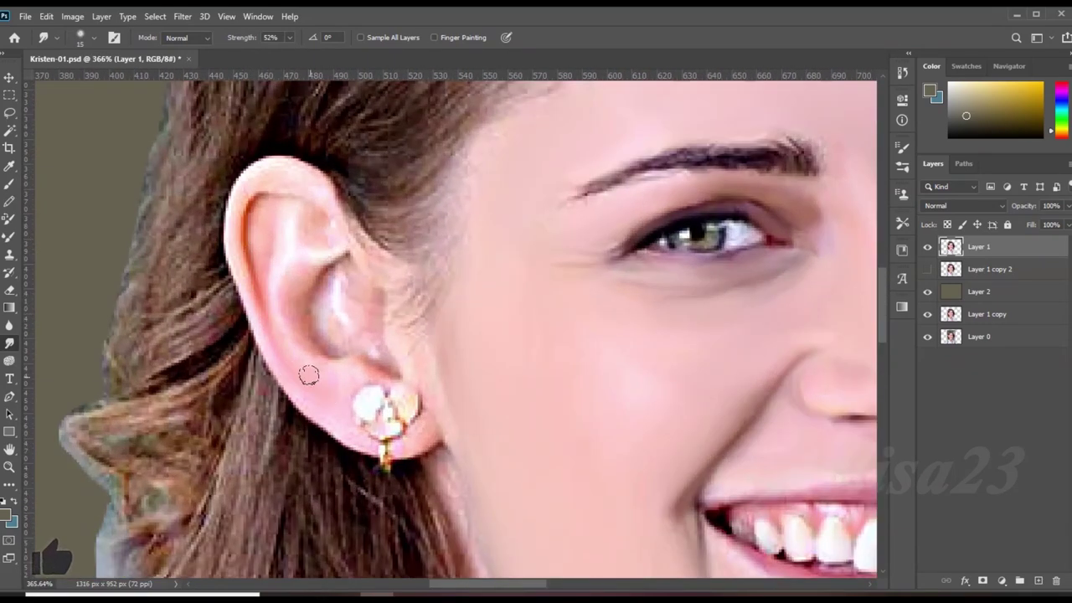
key("bracketright")
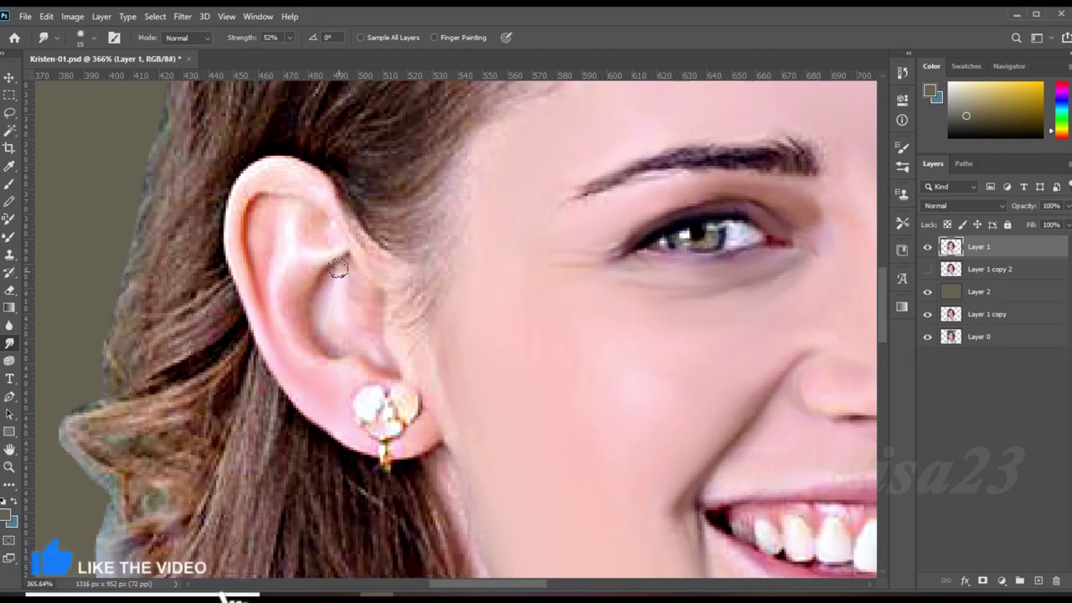
left_click_drag(287, 232, 292, 201)
left_click_drag(381, 252, 373, 311)
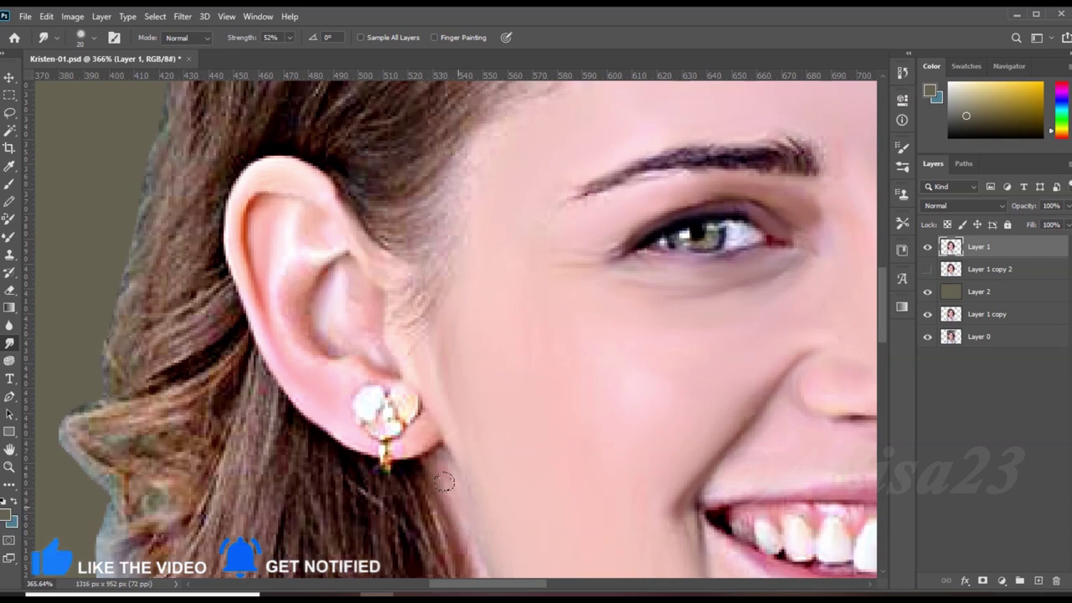
Smooth the stray hair strand beside the neck
scroll(444, 482, "down", 2)
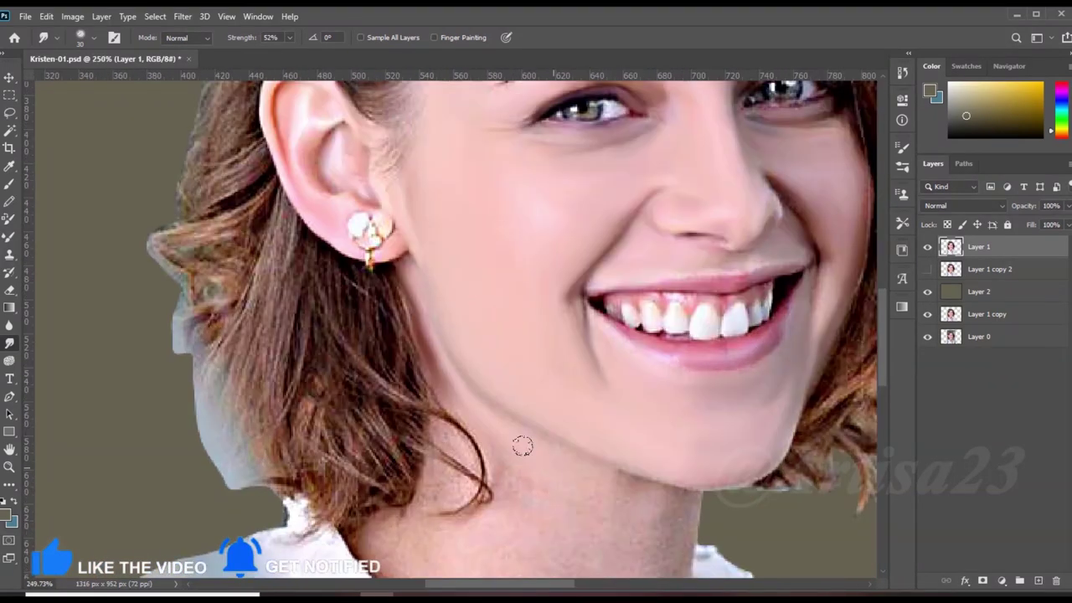
scroll(507, 506, "down", 3)
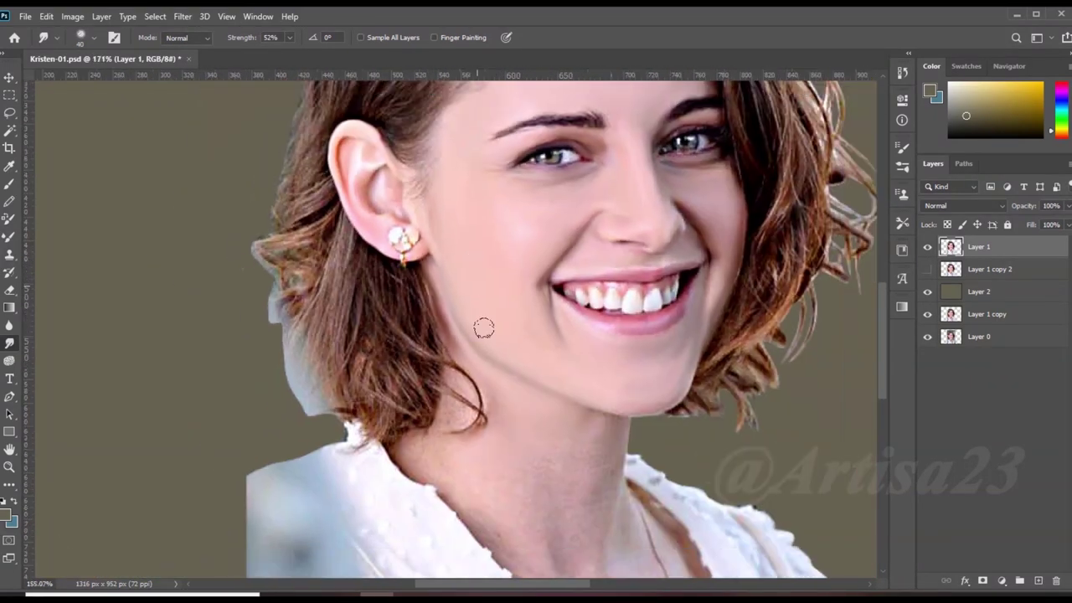
scroll(483, 326, "up", 3)
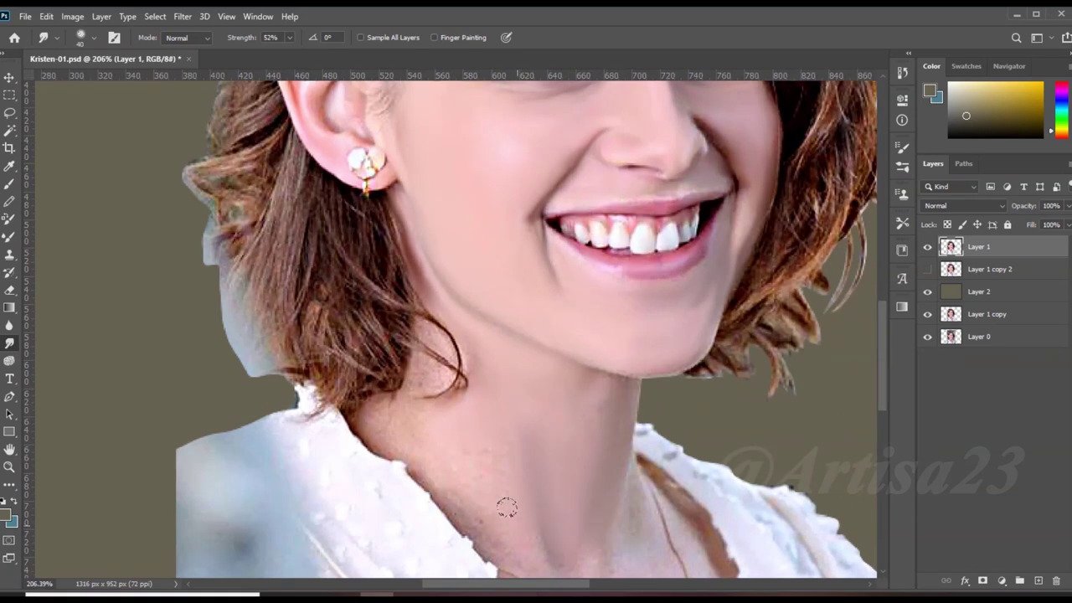
scroll(434, 430, "up", 1)
key("[")
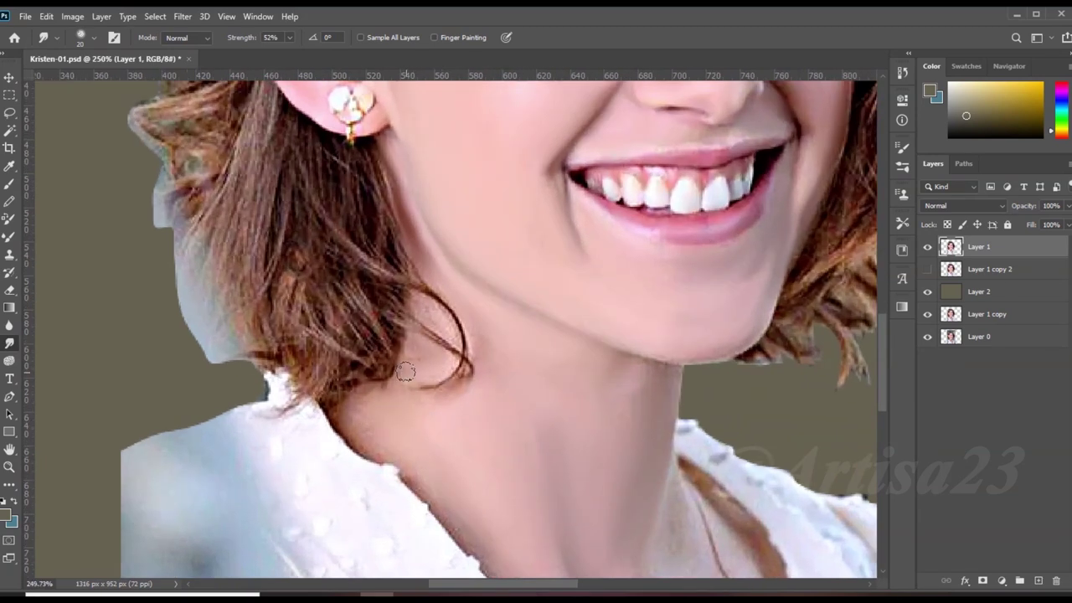
mouse_move(450, 292)
left_mouse_down()
mouse_move(449, 394)
mouse_move(463, 376)
left_mouse_up()
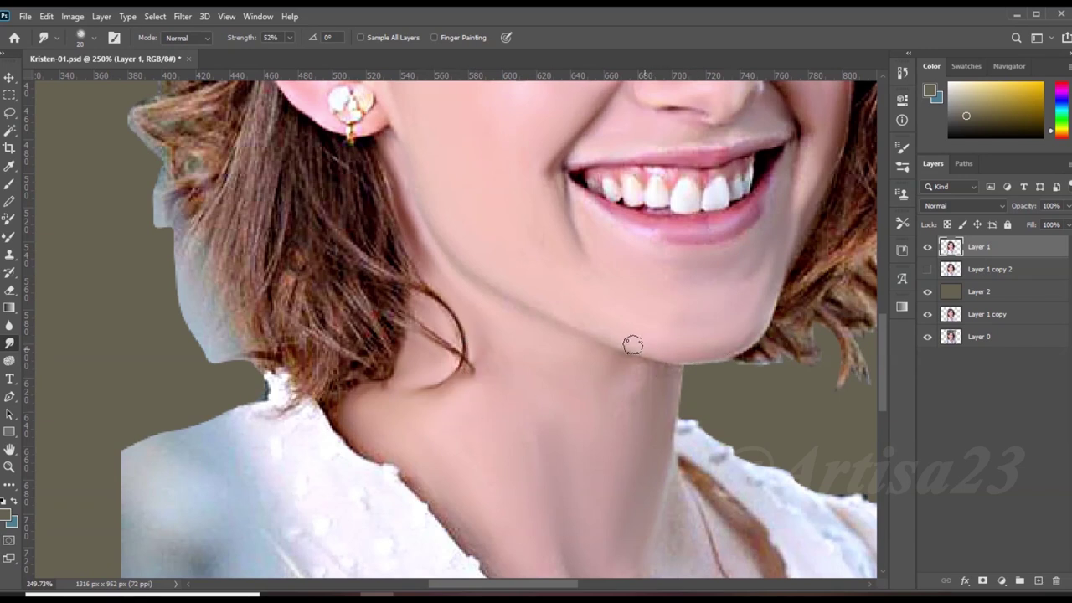
Smear the neckline colour down past the portrait's bottom edge, brush at 20 px
scroll(619, 513, "down", 2)
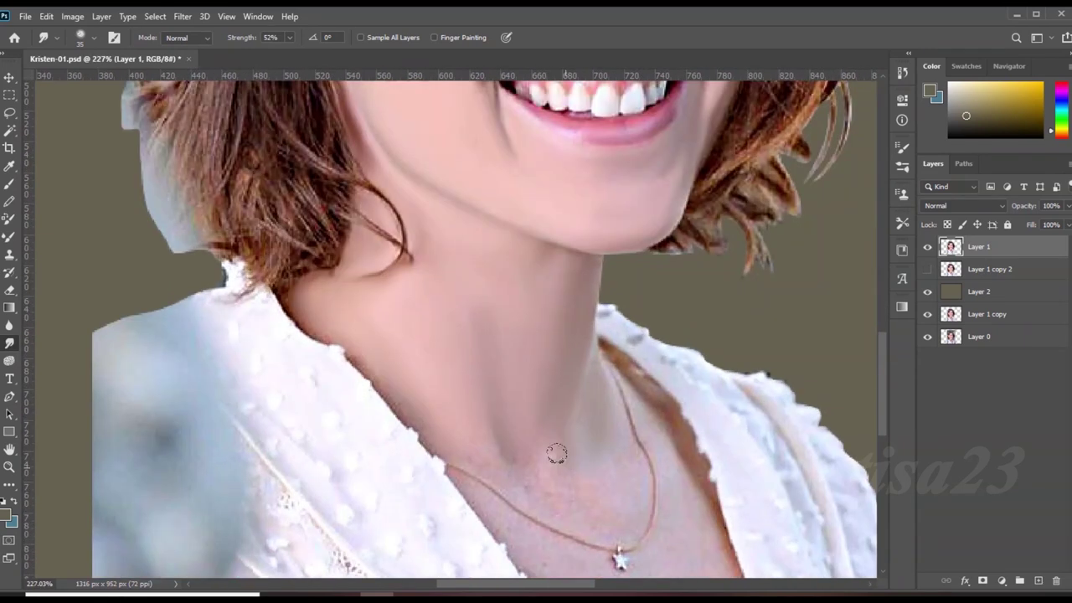
scroll(538, 513, "down", 2)
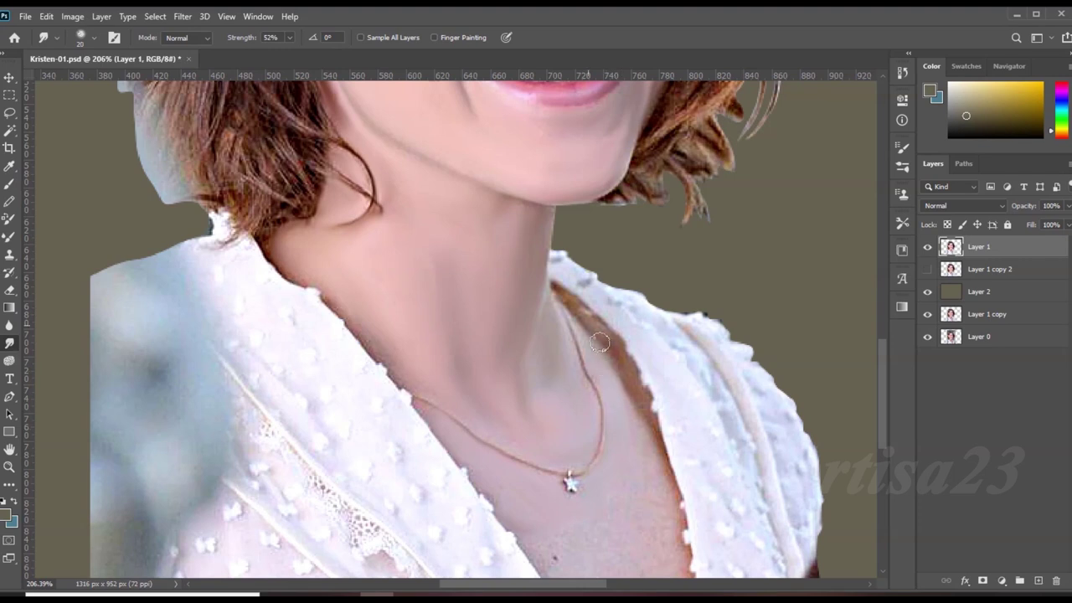
scroll(602, 540, "down", 2)
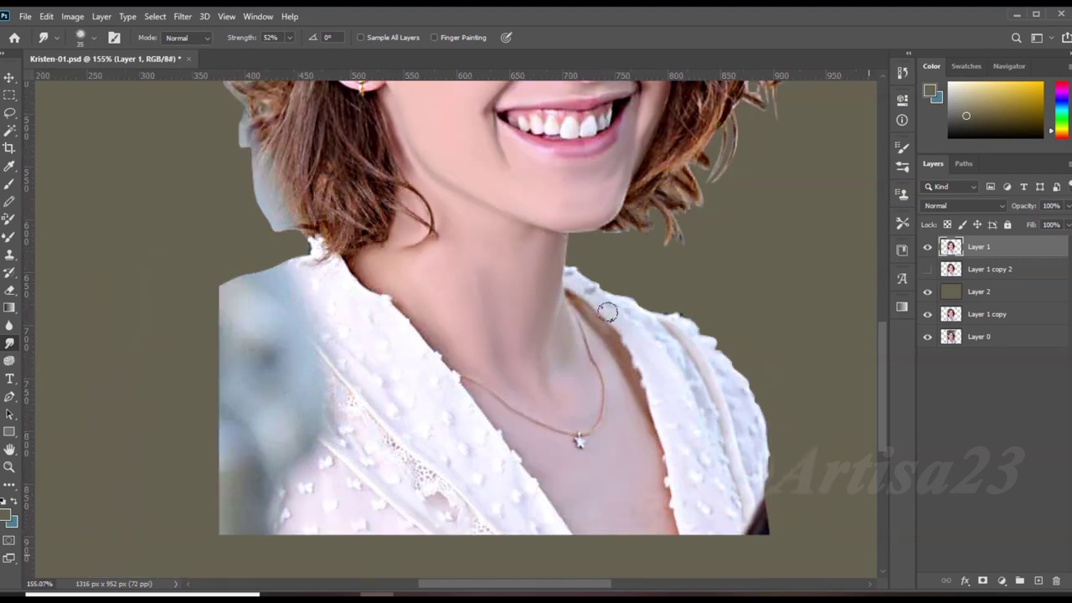
mouse_move(578, 512)
left_mouse_down()
mouse_move(662, 514)
mouse_move(568, 508)
left_mouse_up()
scroll(526, 378, "up", 5)
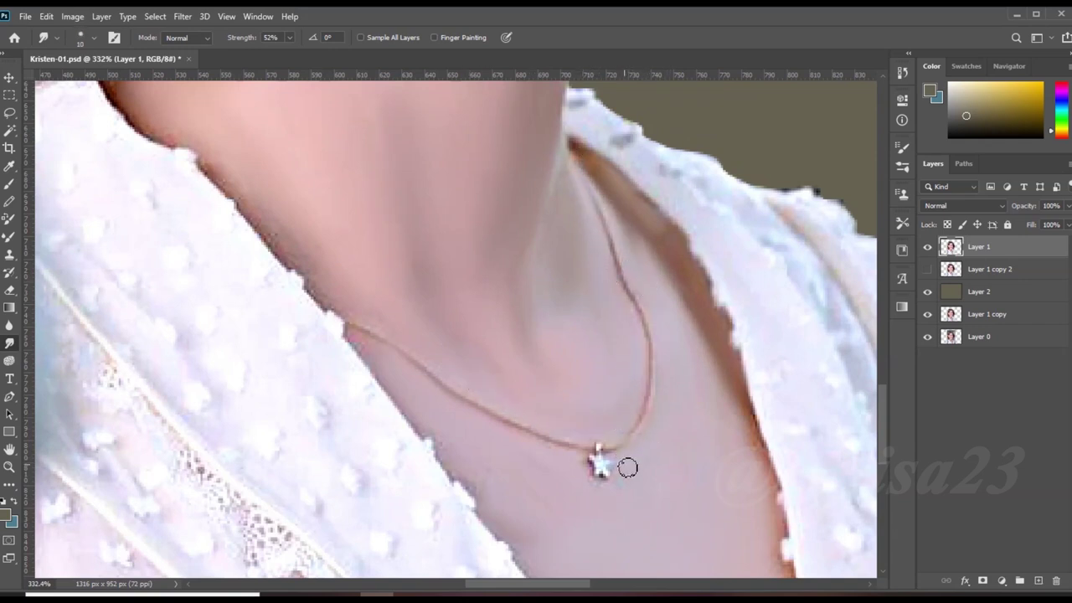
key("bracketright")
scroll(466, 377, "down", 5)
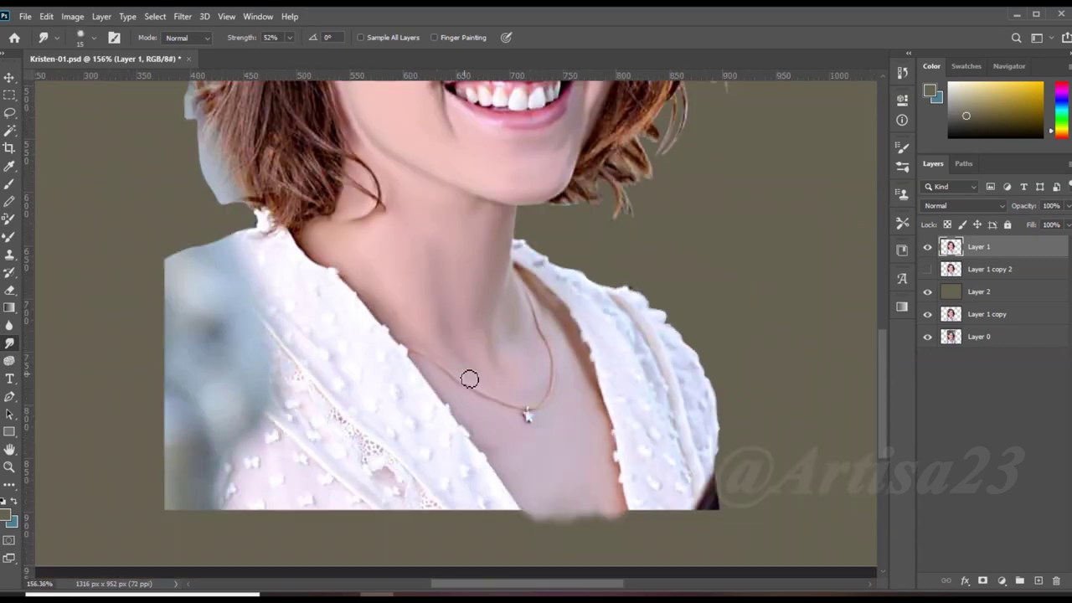
scroll(472, 352, "down", 1)
scroll(530, 250, "up", 3)
Smudge the shirt's bottom edge, collar, right lapel and dark lower-right corner into soft strokes
scroll(529, 250, "down", 2)
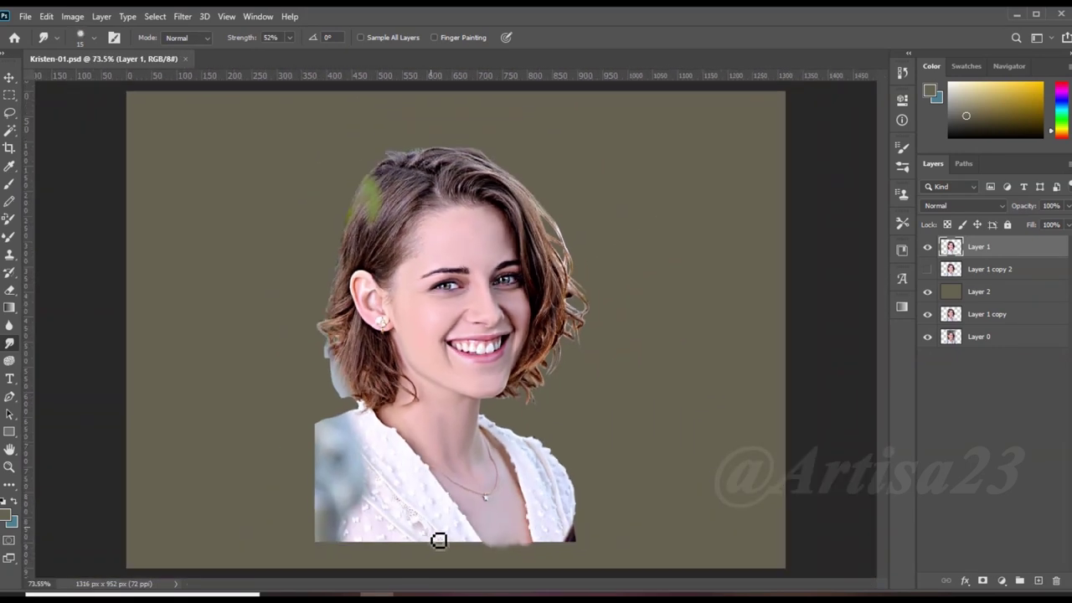
scroll(465, 533, "up", 3)
mouse_move(490, 515)
left_mouse_down()
mouse_move(381, 511)
mouse_move(347, 491)
mouse_move(383, 433)
mouse_move(290, 338)
mouse_move(239, 329)
mouse_move(205, 339)
mouse_move(318, 351)
mouse_move(293, 456)
mouse_move(268, 352)
mouse_move(235, 371)
mouse_move(237, 475)
mouse_move(309, 445)
mouse_move(336, 369)
left_mouse_up()
left_click_drag(393, 337, 374, 307)
mouse_move(518, 480)
left_mouse_down()
mouse_move(377, 455)
mouse_move(653, 438)
mouse_move(685, 491)
left_mouse_up()
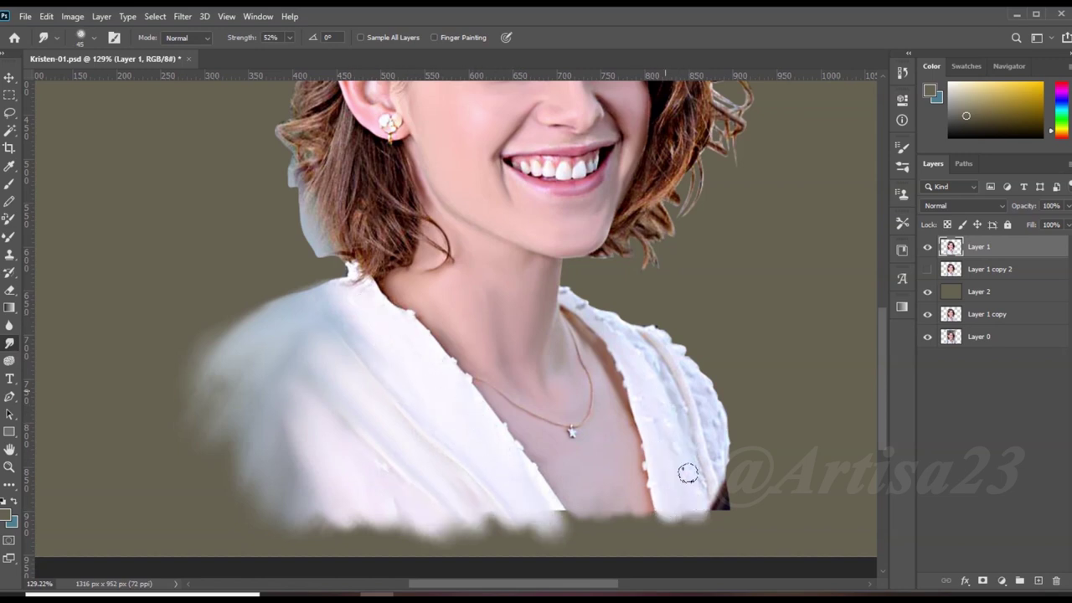
left_click_drag(631, 379, 662, 511)
mouse_move(721, 452)
left_mouse_down()
mouse_move(720, 515)
mouse_move(715, 405)
left_mouse_up()
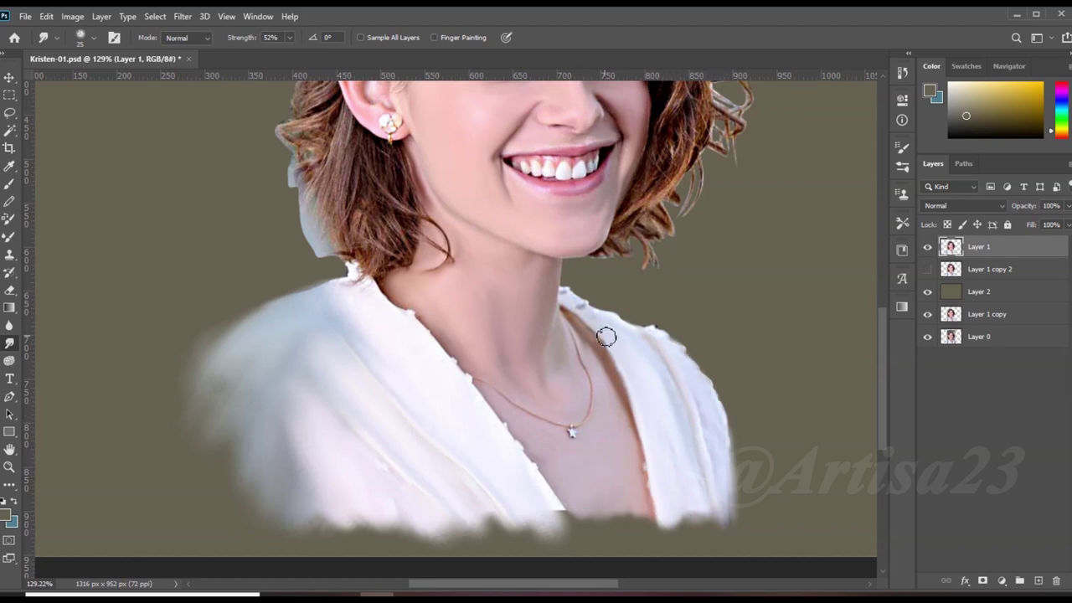
Smudge the whole bottom shirt edge with a 50 px brush and fit the image on screen
key("bracketright")
mouse_move(536, 508)
left_mouse_down()
mouse_move(721, 523)
mouse_move(577, 505)
mouse_move(530, 535)
mouse_move(417, 520)
mouse_move(271, 464)
mouse_move(182, 383)
left_mouse_up()
key("bracketright")
key("bracketright")
key("ctrl+0")
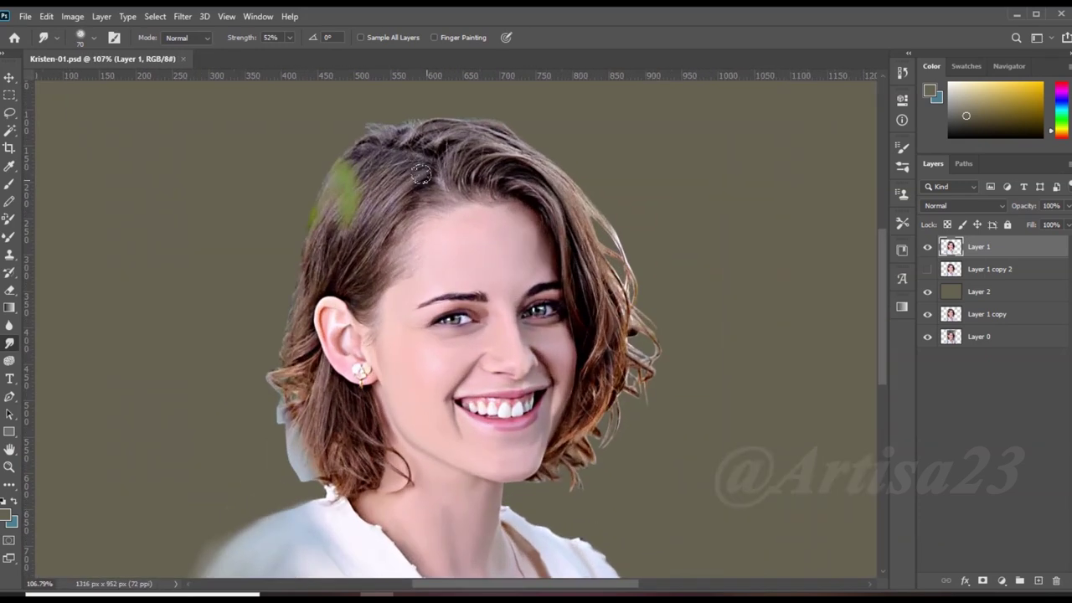
Save the document as Kristen-01a.psd, overwriting the existing file
left_click(26, 16)
left_click(92, 181)
left_click(304, 343)
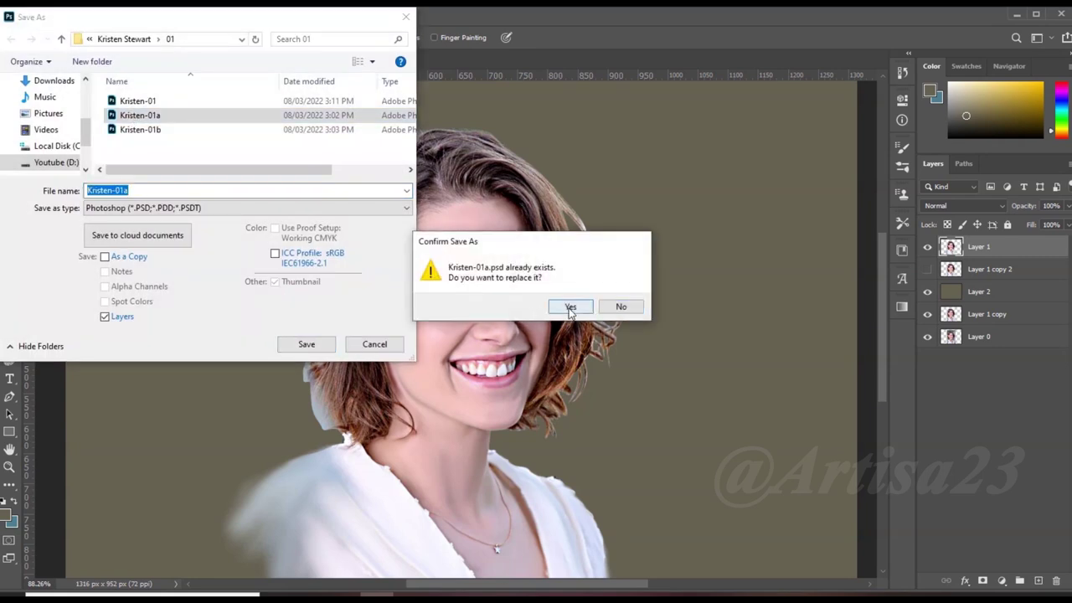
left_click(567, 306)
Zoom in near the eye with a smaller smudge brush for detail work
scroll(517, 256, "up", 5)
key("bracketleft")
key("bracketleft")
key("bracketleft")
scroll(530, 332, "up", 2)
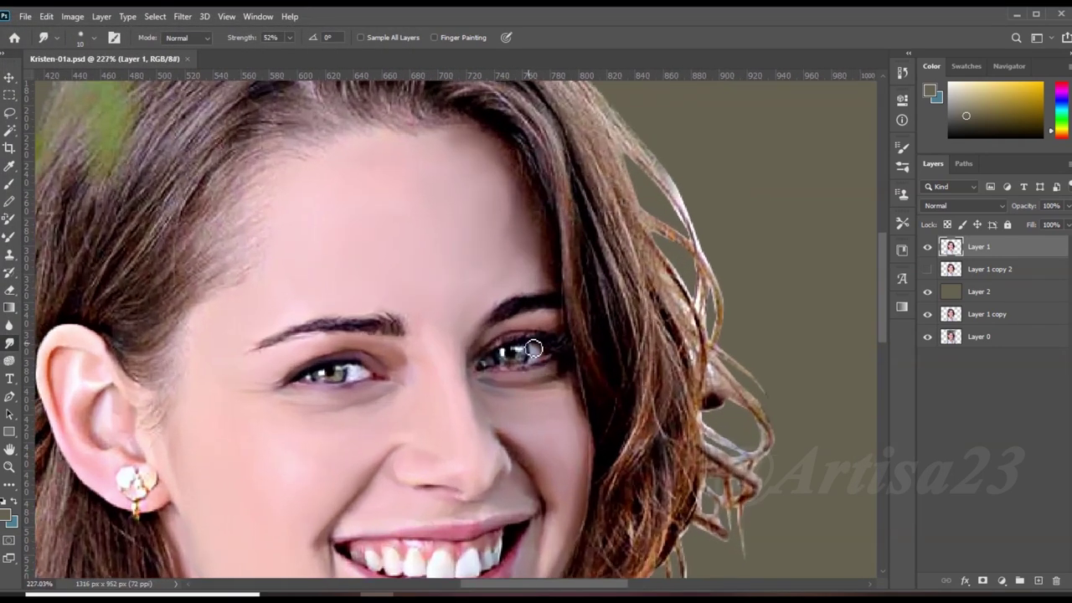
scroll(536, 336, "up", 3)
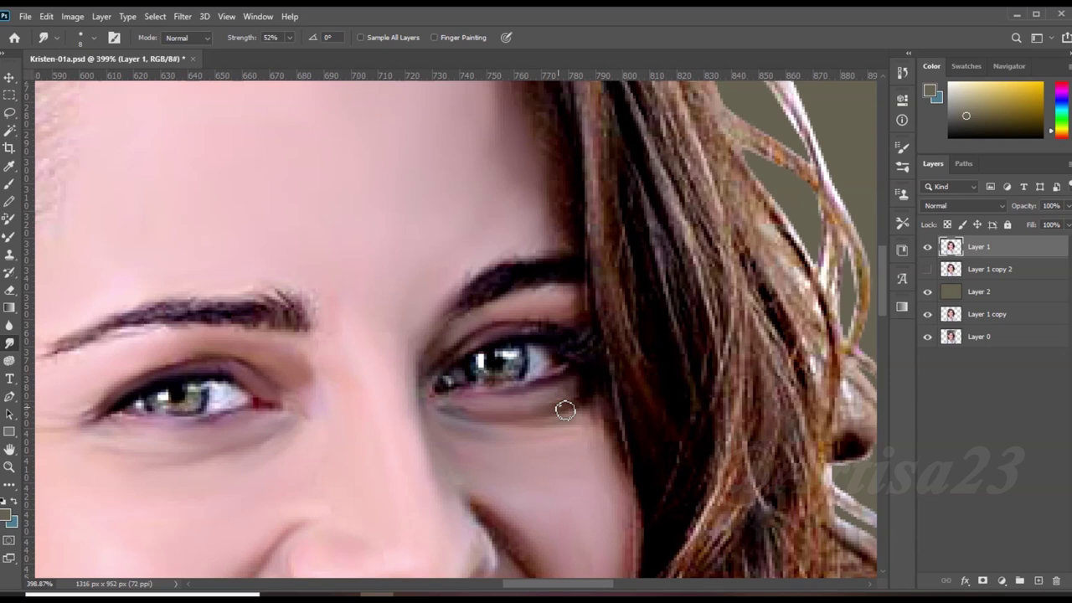
scroll(565, 410, "down", 3)
Load the Smudge 10 brush preset with smudge strength raised to 93%
scroll(531, 391, "down", 2)
left_click(903, 166)
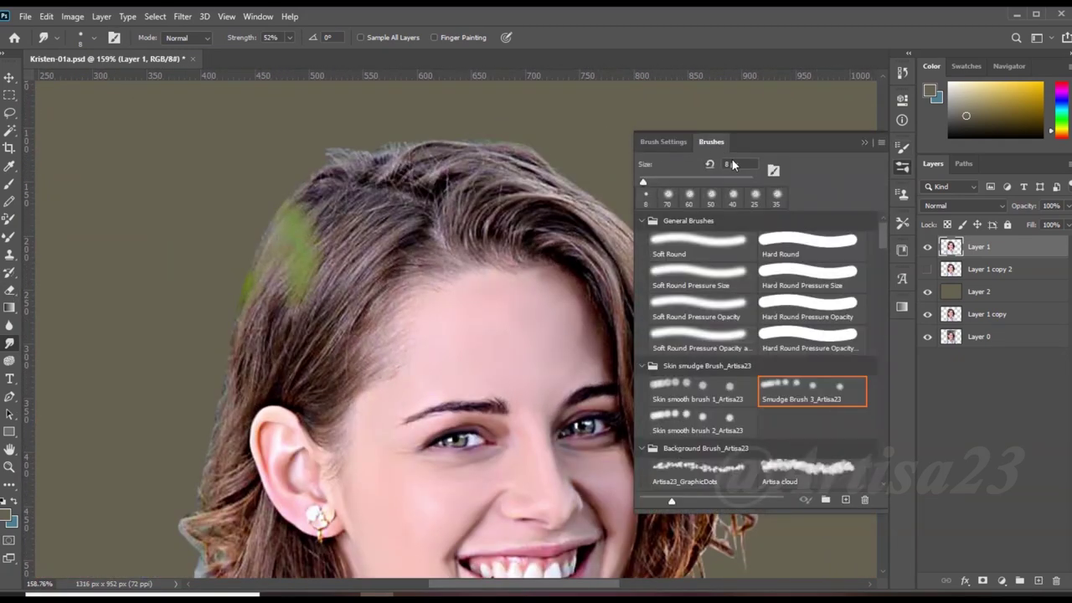
left_click_drag(882, 237, 894, 330)
left_click(863, 255)
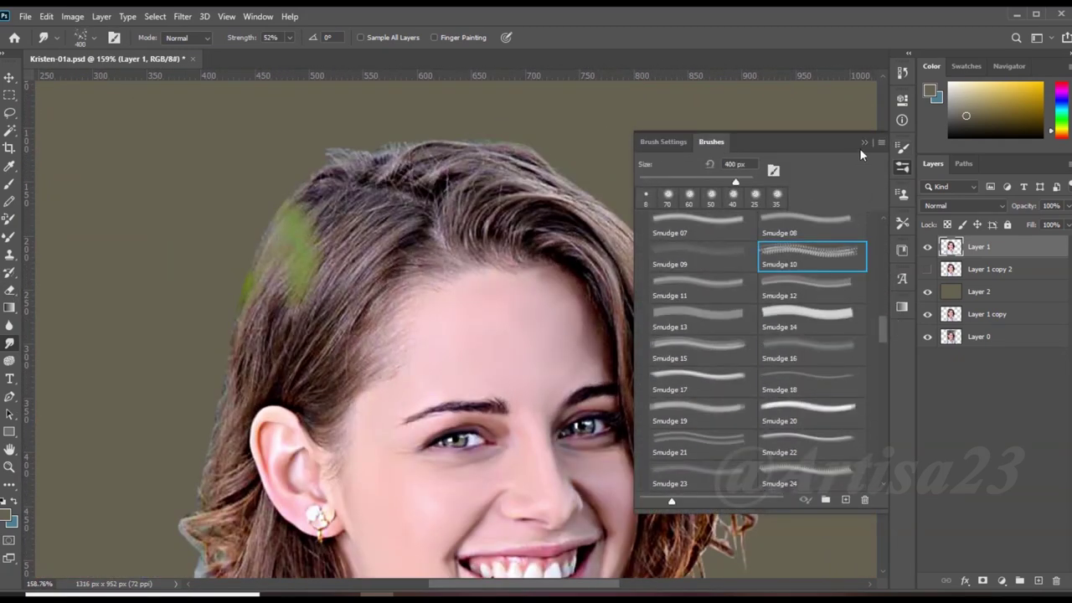
left_click(864, 142)
left_click(290, 37)
left_click(330, 210)
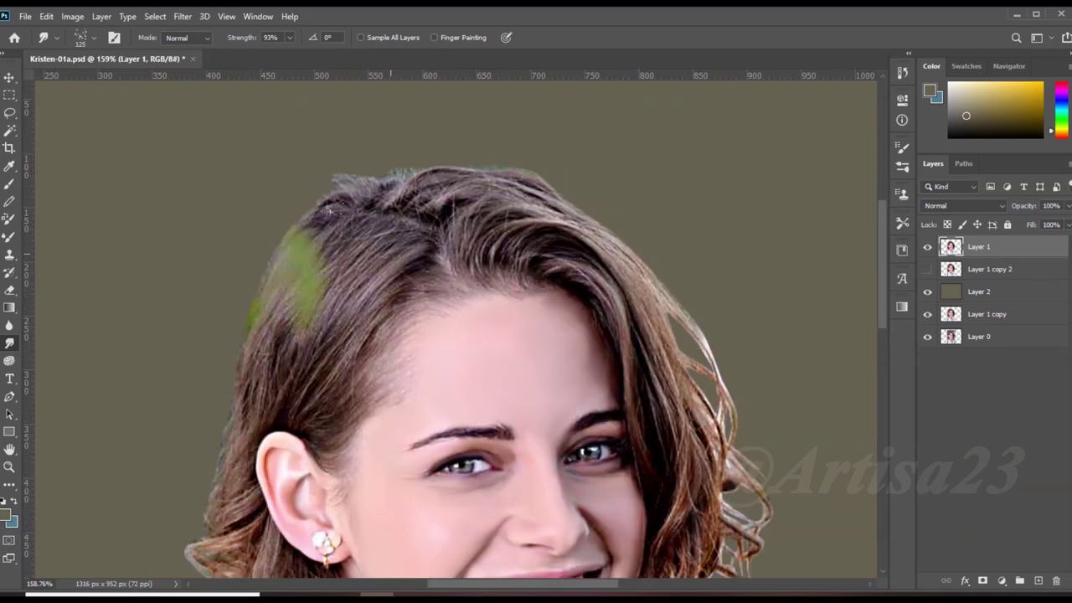
Smudge hair strands on the left side over the green patch to hide it
scroll(397, 256, "up", 2)
mouse_move(397, 251)
left_mouse_down()
mouse_move(228, 321)
mouse_move(252, 277)
left_mouse_up()
mouse_move(419, 243)
left_mouse_down()
mouse_move(335, 377)
mouse_move(252, 402)
mouse_move(201, 393)
left_mouse_up()
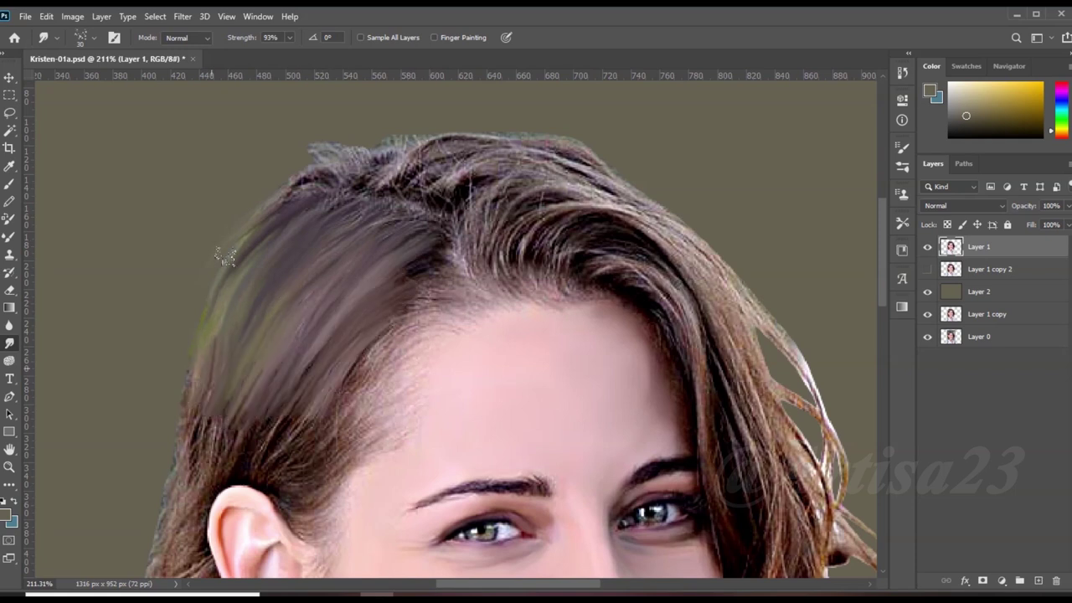
left_click_drag(251, 226, 170, 410)
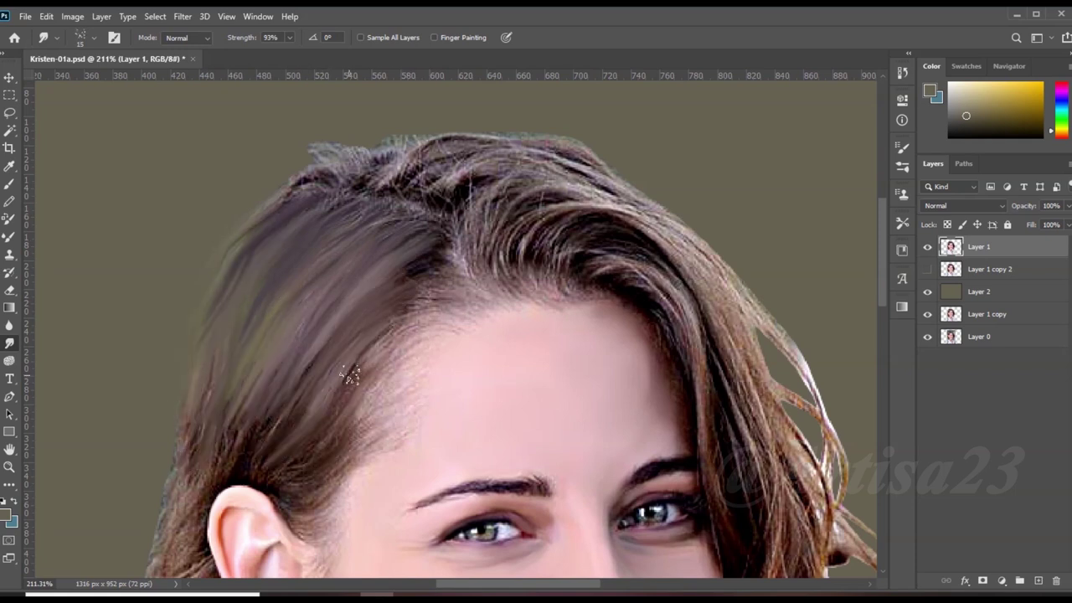
Use a smaller smudge brush to blend the hair edge along the hairline
scroll(397, 379, "up", 2)
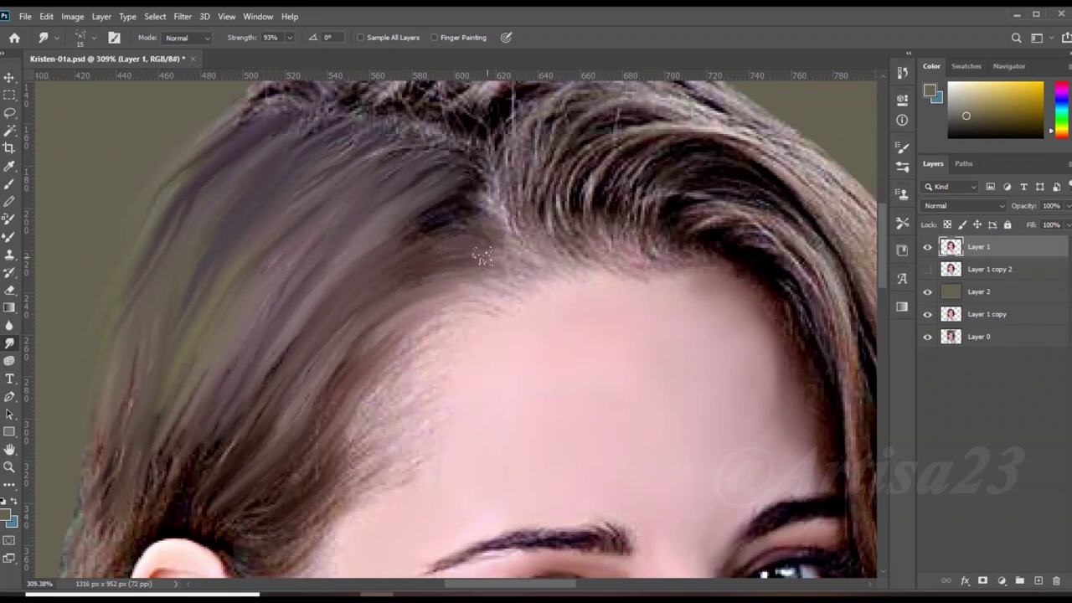
scroll(392, 410, "down", 2)
scroll(392, 410, "up", 1)
scroll(336, 452, "up", 1)
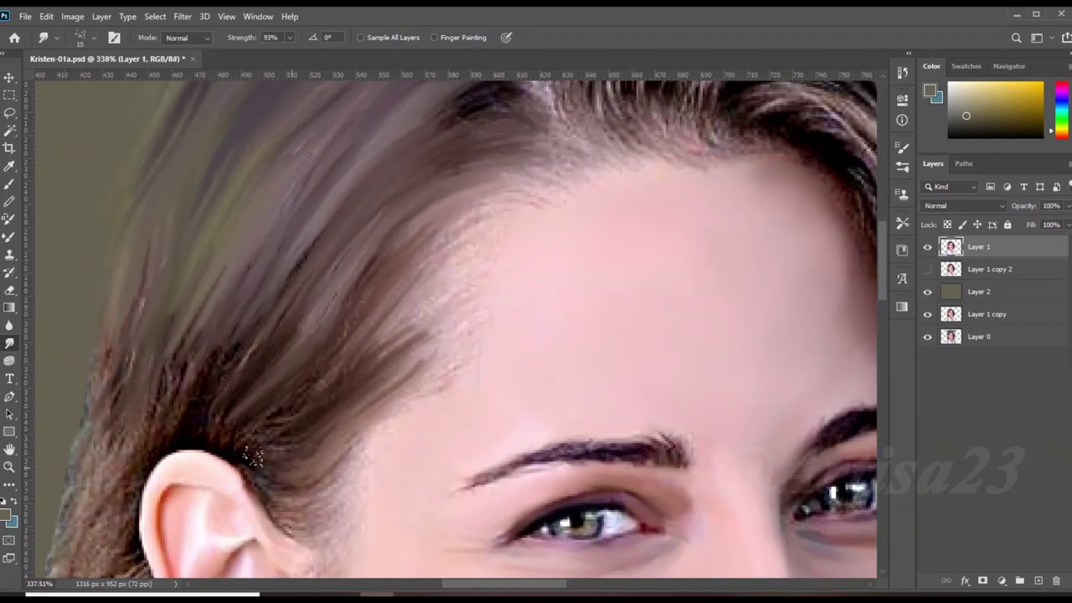
scroll(316, 484, "up", 1)
key("bracketleft")
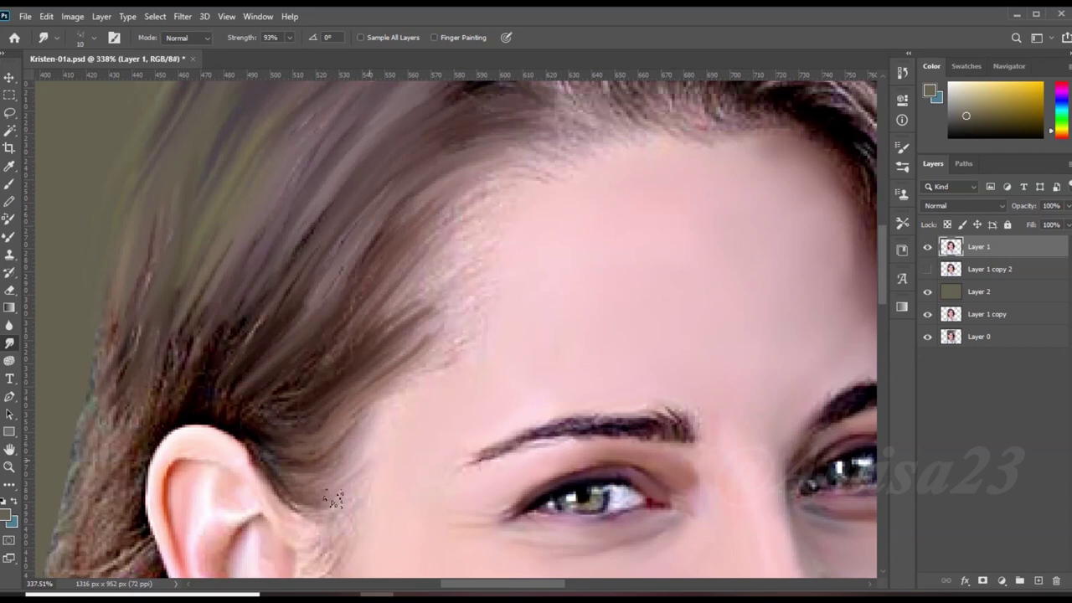
mouse_move(377, 396)
left_mouse_down()
mouse_move(497, 230)
mouse_move(478, 167)
mouse_move(563, 149)
left_mouse_up()
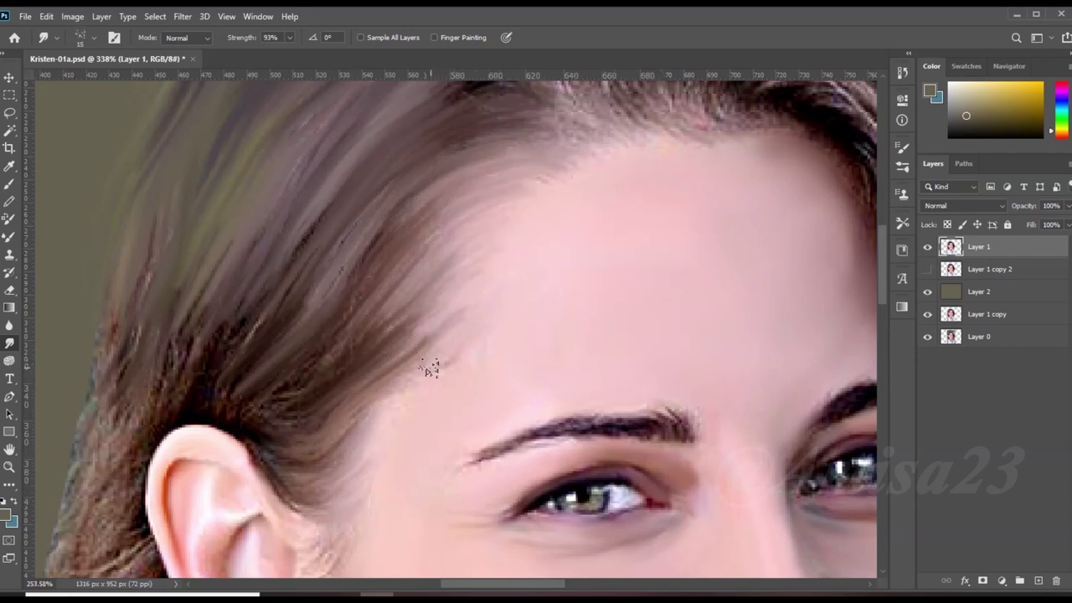
Smooth the hair across the crown, from its left side and top edge to the right strands
scroll(463, 302, "up", 3)
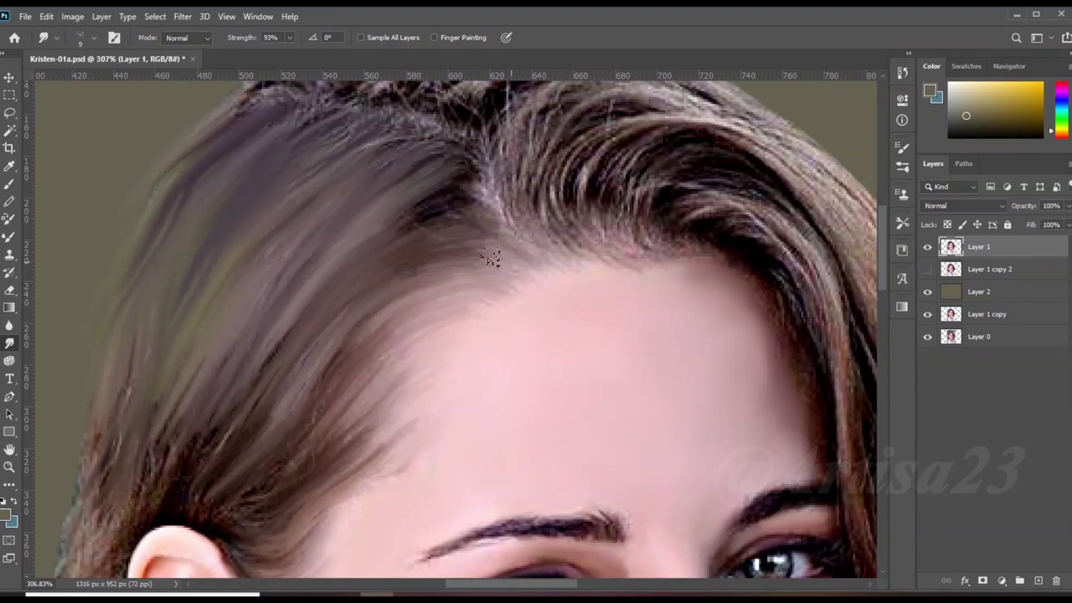
scroll(368, 138, "up", 3)
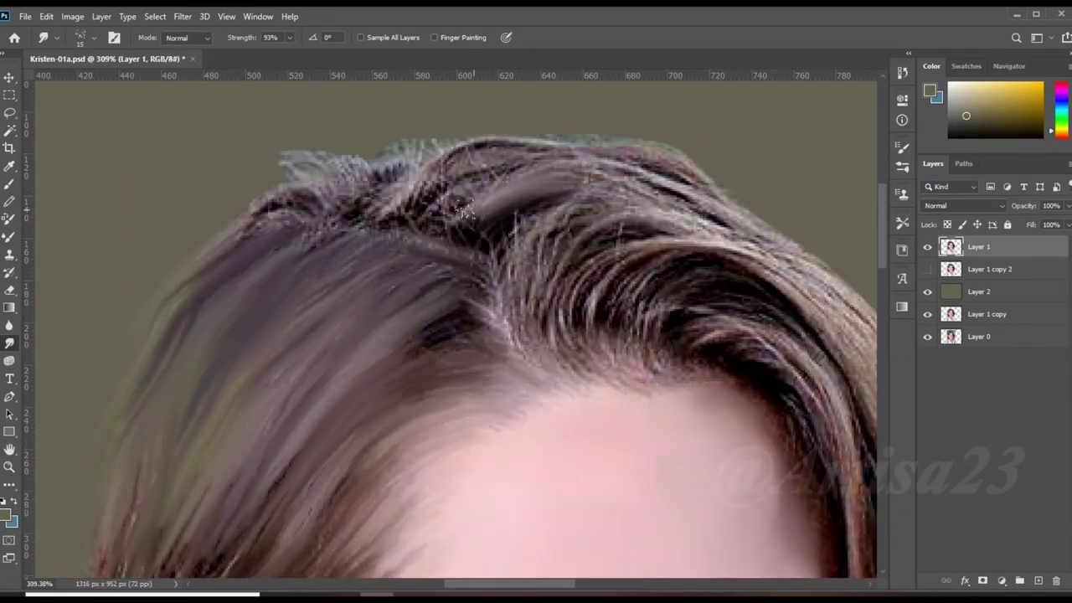
mouse_move(472, 148)
left_mouse_down()
mouse_move(276, 209)
mouse_move(318, 163)
left_mouse_up()
mouse_move(436, 147)
left_mouse_down()
mouse_move(687, 174)
mouse_move(578, 197)
left_mouse_up()
mouse_move(662, 214)
left_mouse_down()
mouse_move(545, 251)
mouse_move(511, 314)
left_mouse_up()
mouse_move(520, 268)
left_mouse_down()
mouse_move(563, 330)
mouse_move(629, 259)
mouse_move(537, 344)
left_mouse_up()
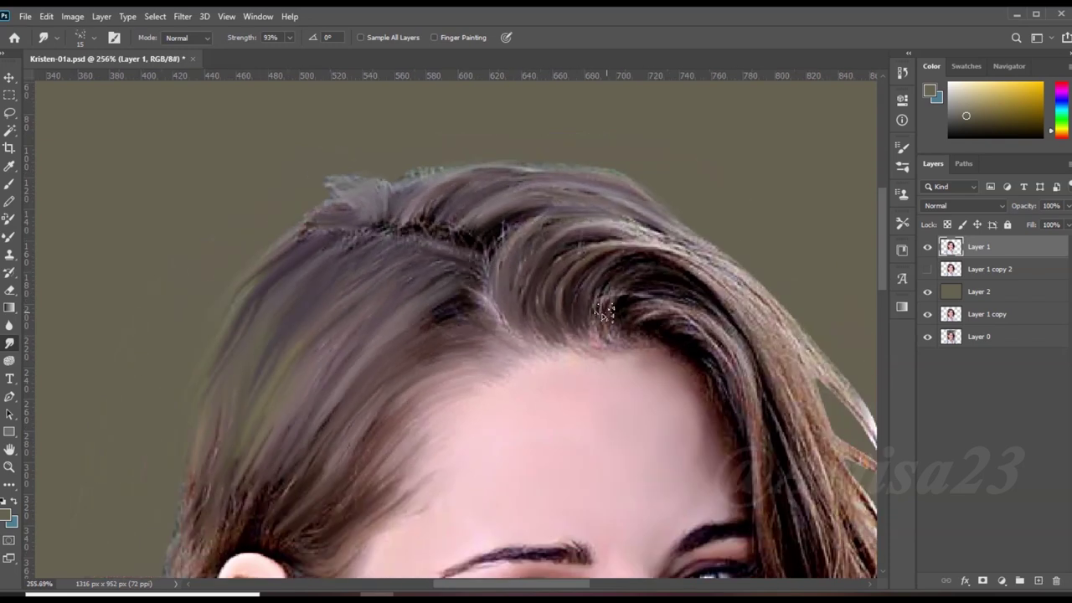
scroll(545, 189, "down", 2)
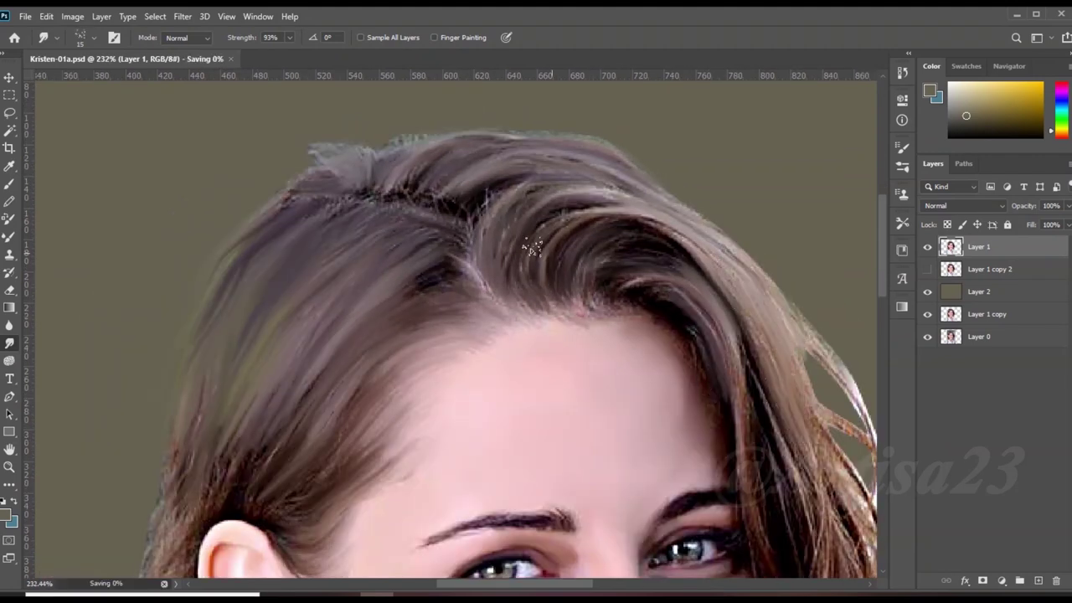
scroll(670, 348, "down", 3)
scroll(666, 352, "up", 3)
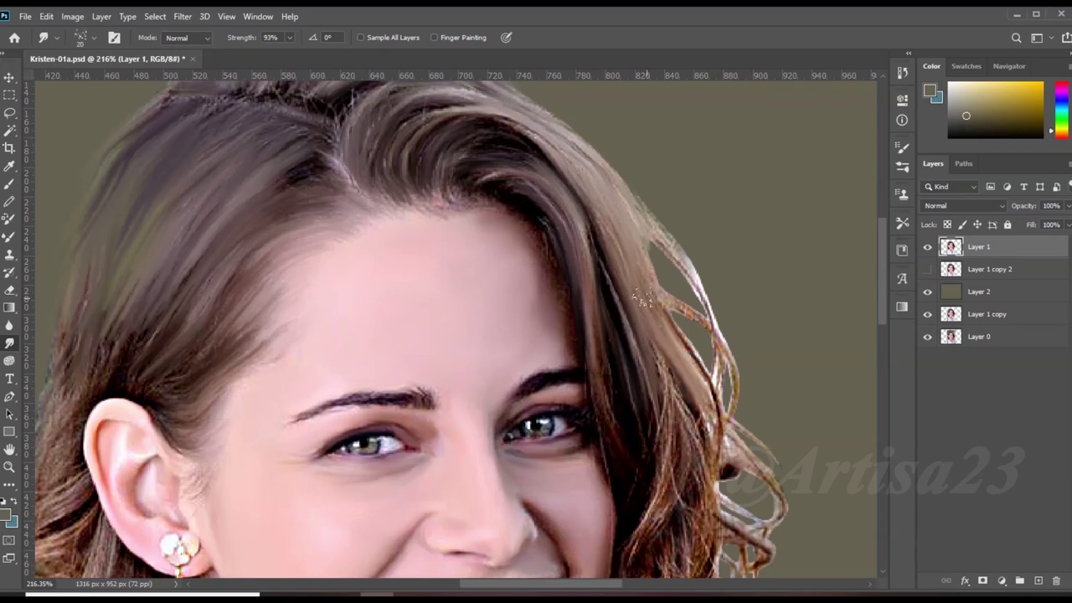
Smudge the hair edge along the jaw and the hair tips below it
scroll(666, 502, "down", 2)
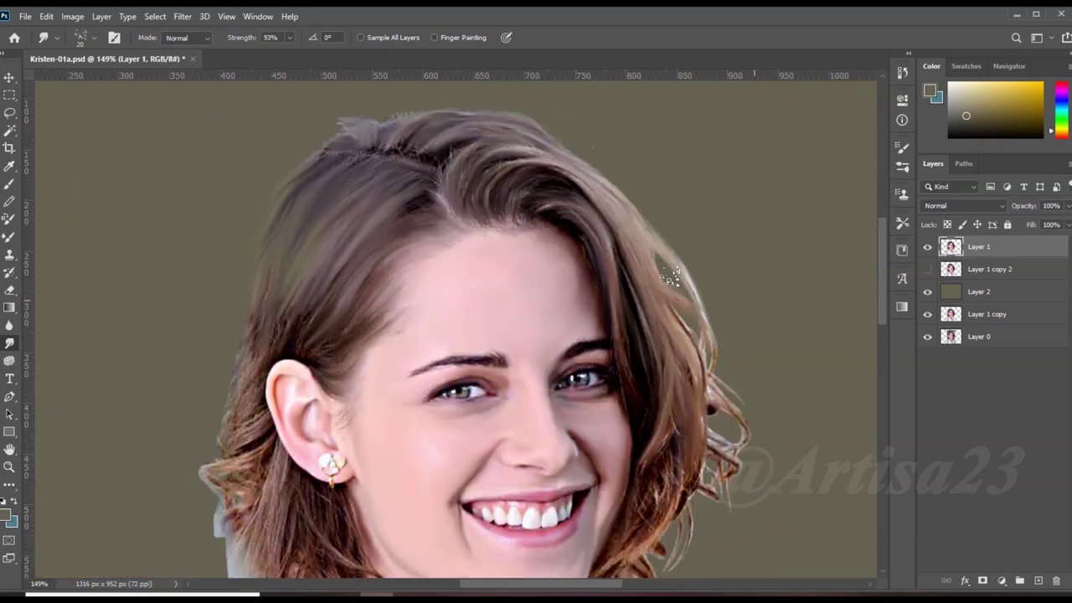
scroll(620, 457, "up", 2)
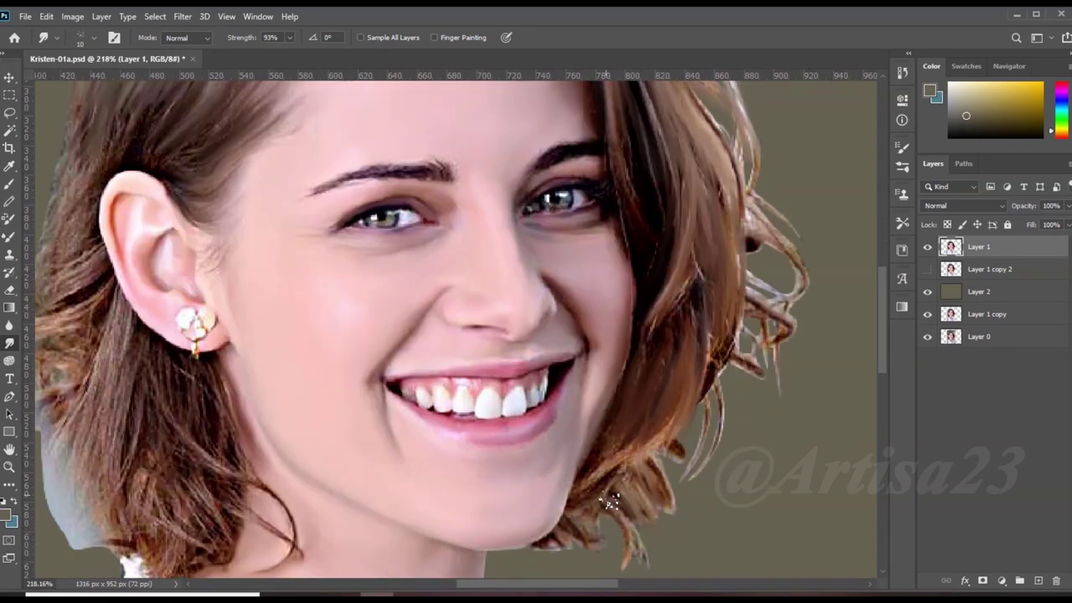
left_click_drag(650, 454, 605, 460)
left_click_drag(586, 521, 632, 549)
With a larger brush, blend the bluish-grey patch and the hair left of the ear into strands
key("]")
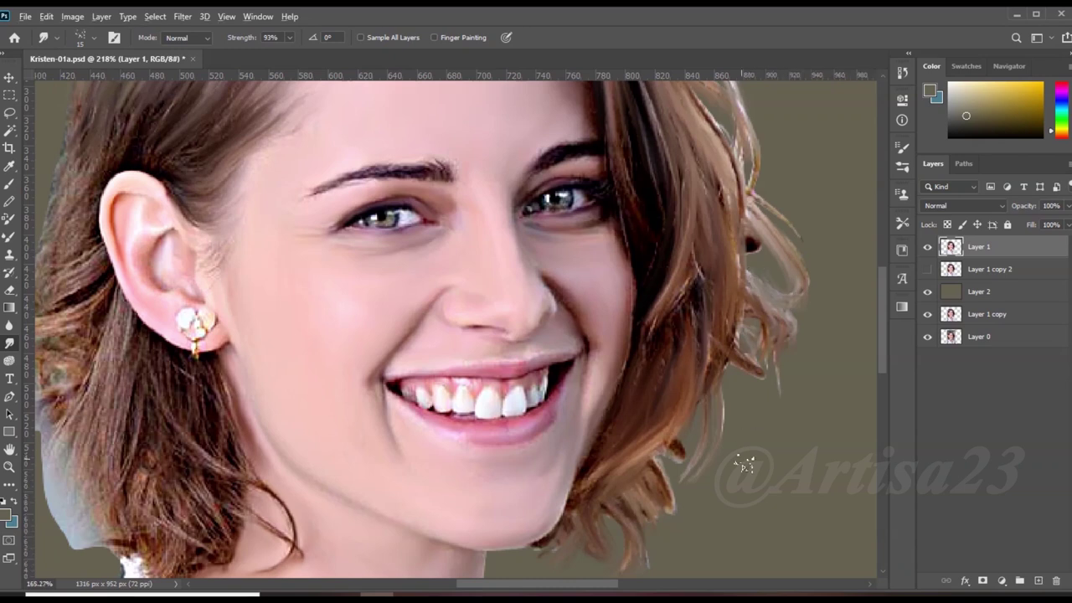
scroll(748, 256, "up", 3)
scroll(729, 189, "down", 5)
scroll(586, 293, "up", 5)
scroll(502, 336, "down", 5)
scroll(453, 434, "up", 4)
mouse_move(453, 434)
left_mouse_down()
mouse_move(444, 381)
mouse_move(423, 356)
mouse_move(415, 394)
mouse_move(453, 474)
mouse_move(432, 394)
left_mouse_up()
scroll(471, 346, "up", 1)
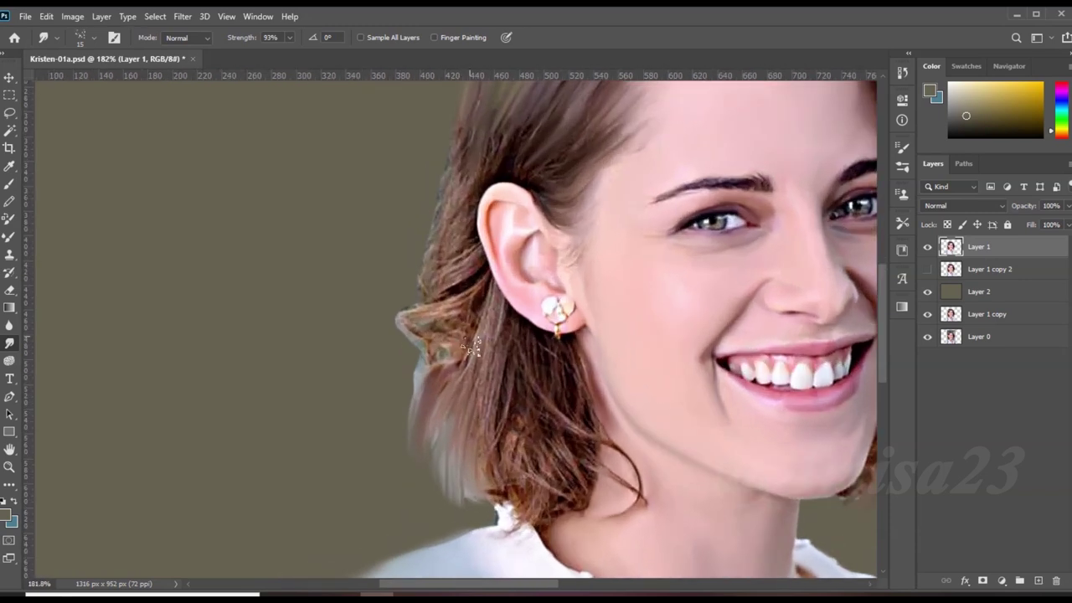
mouse_move(473, 300)
left_mouse_down()
mouse_move(402, 335)
mouse_move(452, 364)
mouse_move(432, 427)
left_mouse_up()
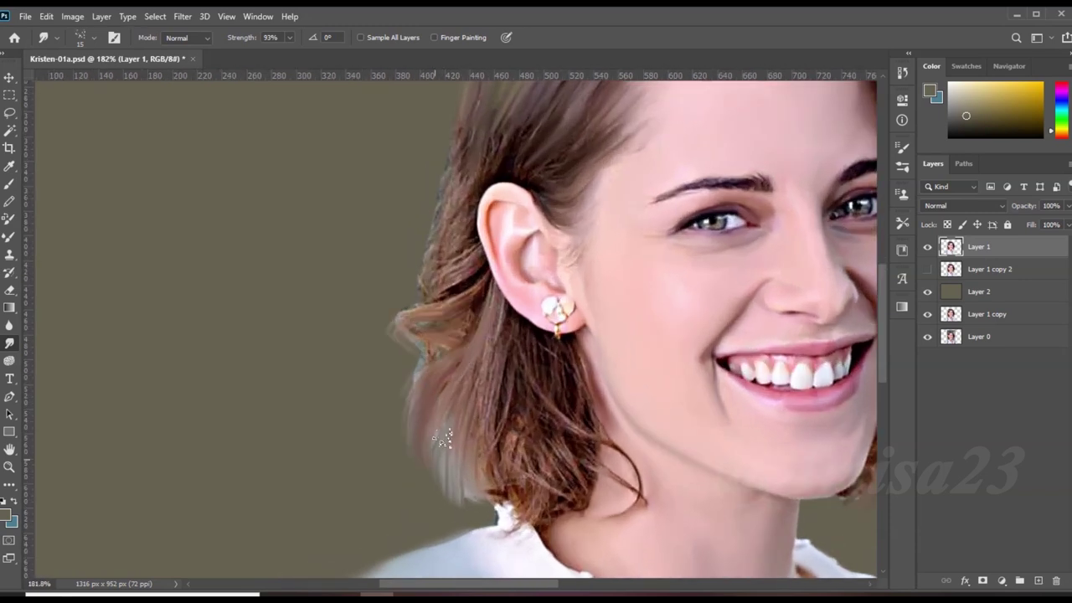
Raise smudge strength to 98% and blend the hair below the earring into strands
scroll(513, 454, "up", 1)
scroll(514, 454, "up", 2)
left_click_drag(289, 41, 300, 55)
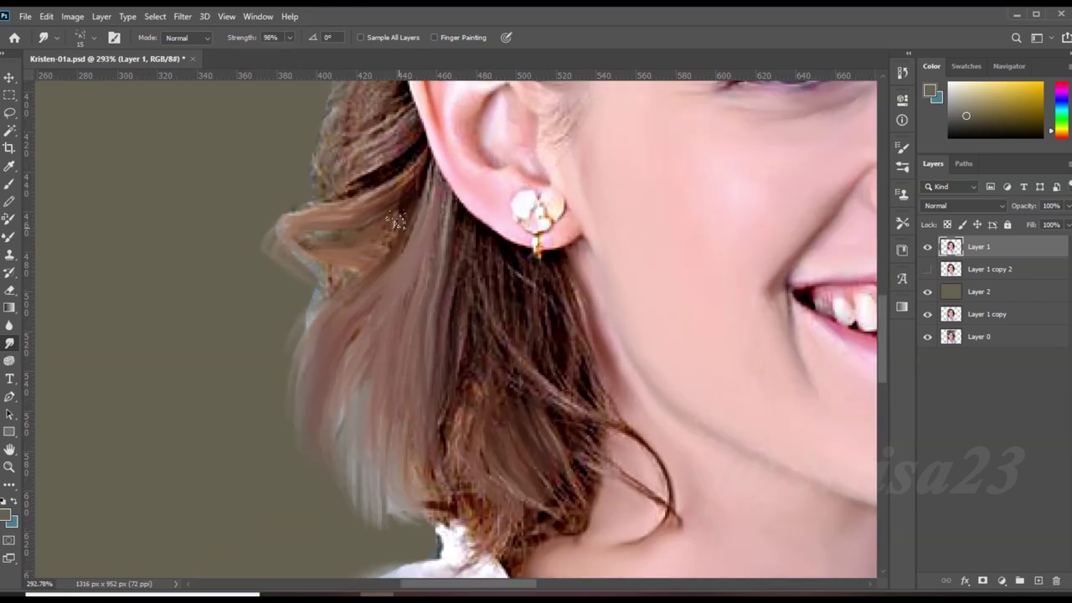
left_click_drag(396, 222, 338, 180)
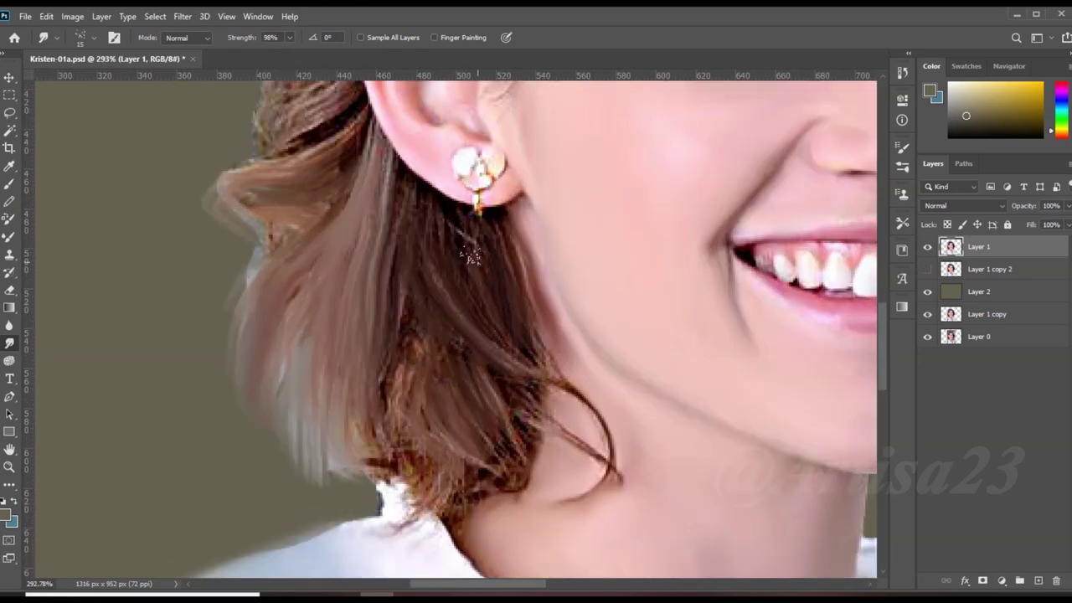
left_click_drag(472, 258, 449, 216)
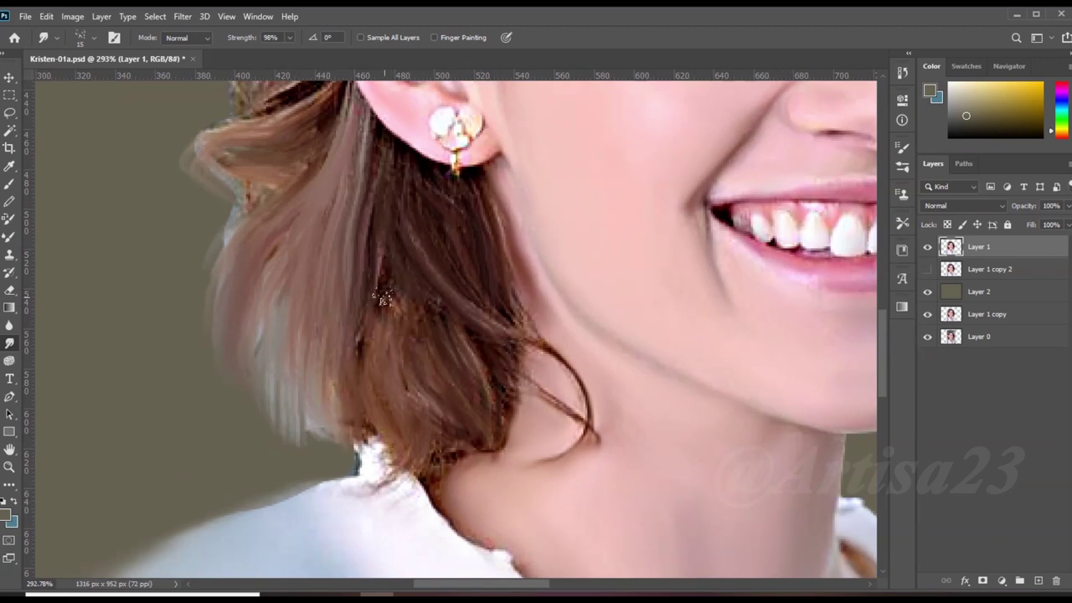
scroll(383, 298, "down", 3)
scroll(327, 314, "up", 2)
left_click_drag(327, 315, 319, 321)
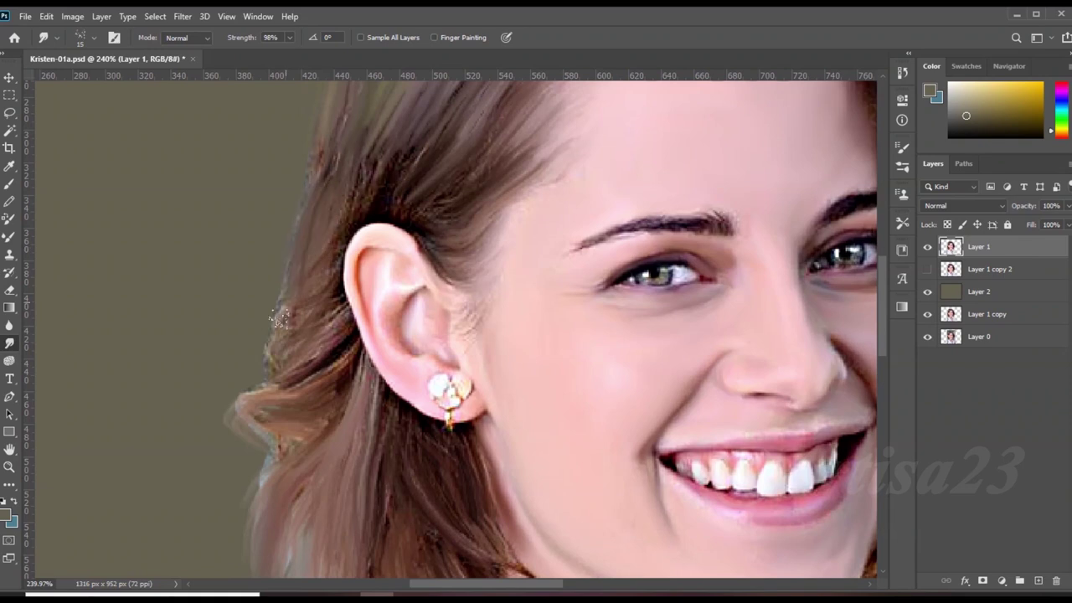
scroll(407, 272, "down", 3)
scroll(707, 320, "up", 3)
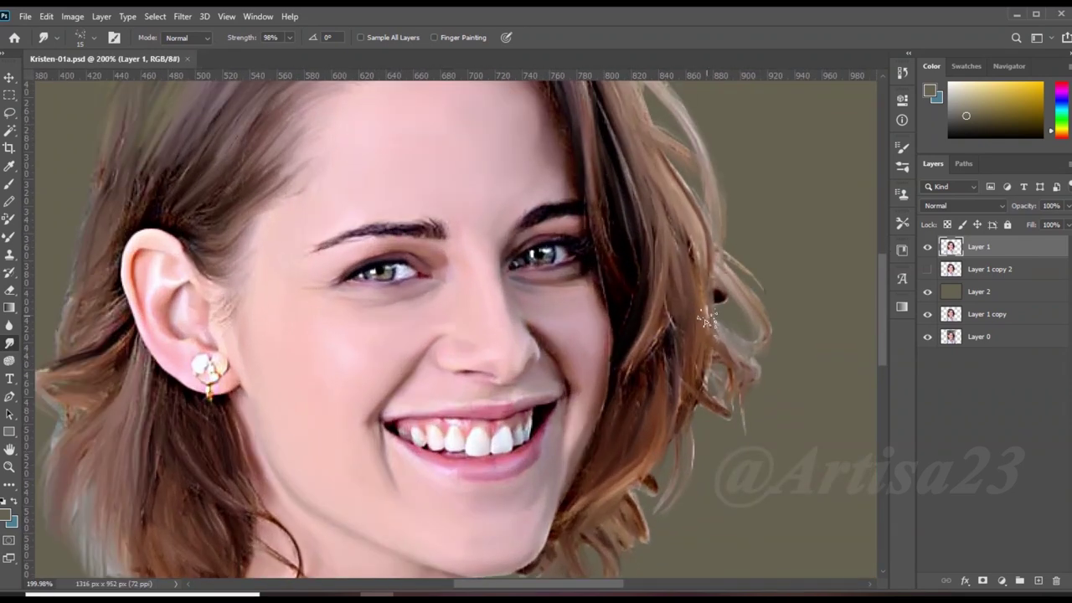
scroll(505, 276, "down", 3)
scroll(505, 276, "down", 2)
Choose the custom smudge brush preset and set its strength to 51%
scroll(470, 293, "up", 1)
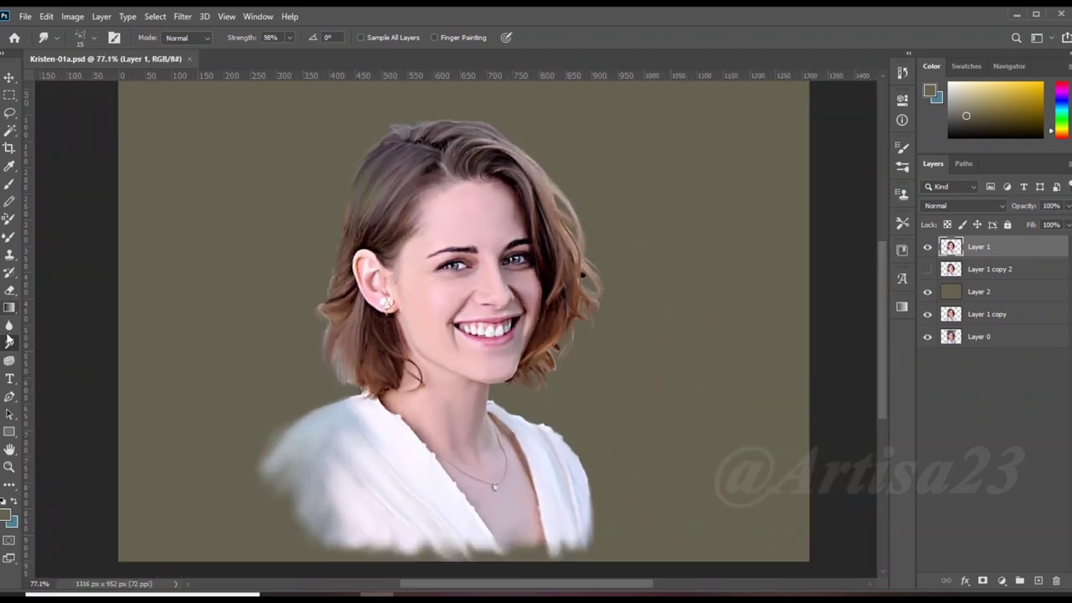
left_click(114, 37)
left_click(710, 141)
scroll(754, 336, "up", 5)
left_click(809, 391)
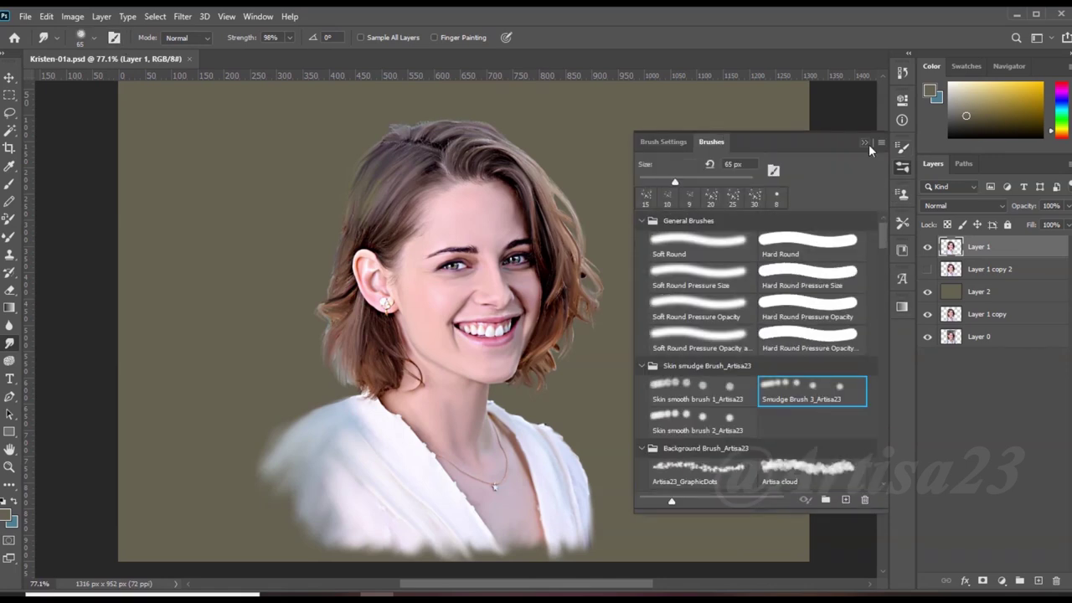
left_click(114, 37)
left_click(289, 37)
Soften the shirt's left shoulder edge, then smooth the left eyebrow with a smaller brush
mouse_move(285, 511)
left_mouse_down()
mouse_move(314, 476)
mouse_move(327, 479)
mouse_move(276, 452)
mouse_move(299, 478)
mouse_move(270, 531)
mouse_move(517, 558)
mouse_move(570, 502)
left_mouse_up()
key("bracketleft")
scroll(573, 391, "down", 1)
scroll(460, 222, "up", 3)
scroll(419, 225, "up", 2)
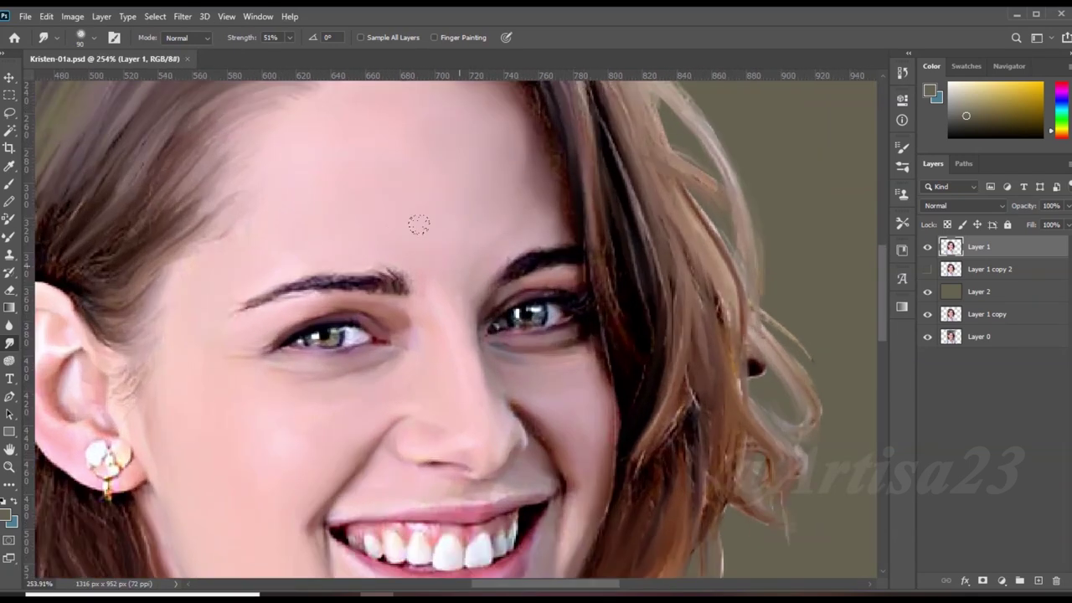
left_click_drag(413, 297, 266, 303)
scroll(506, 273, "down", 3)
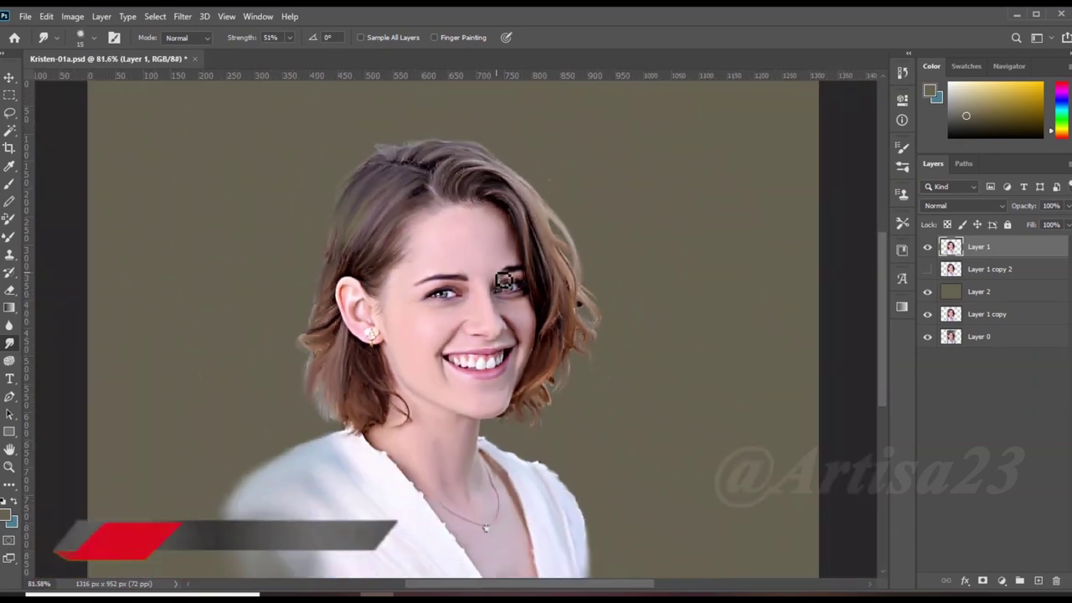
Widen the canvas on both sides with the Crop tool and add a new empty layer
scroll(506, 285, "down", 2)
key("c")
left_click_drag(692, 320, 697, 320)
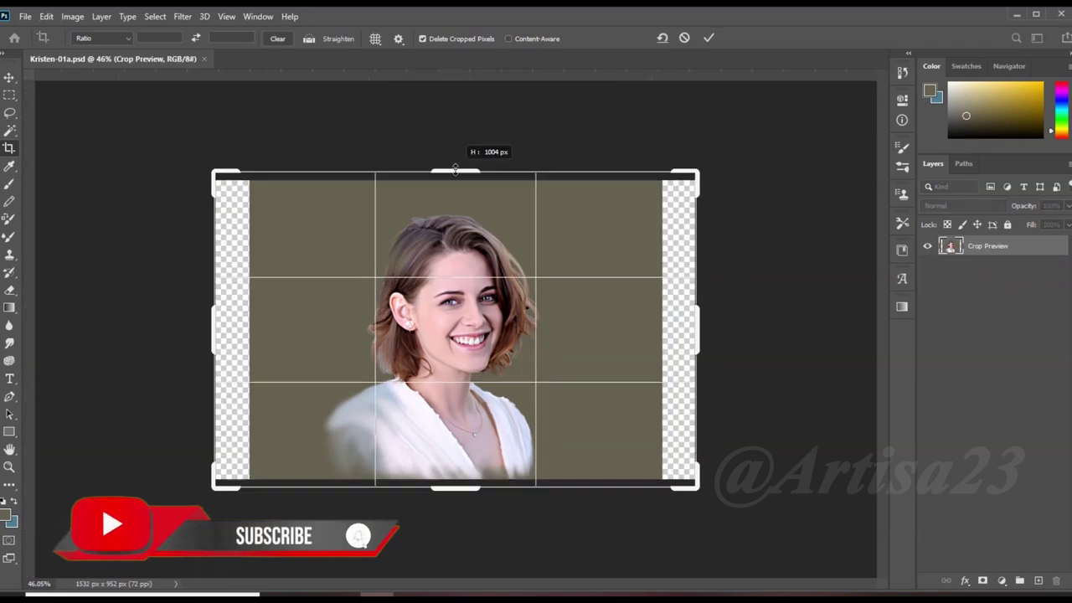
key("Return")
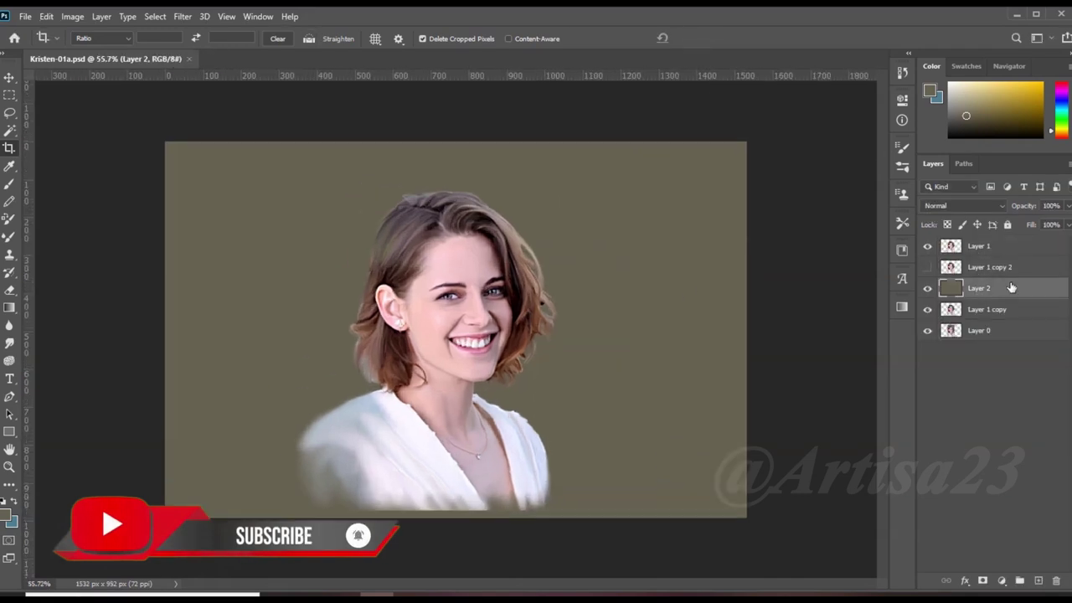
left_click(1038, 581)
Set up the Brush tool with a teal foreground colour at 73% opacity
key("b")
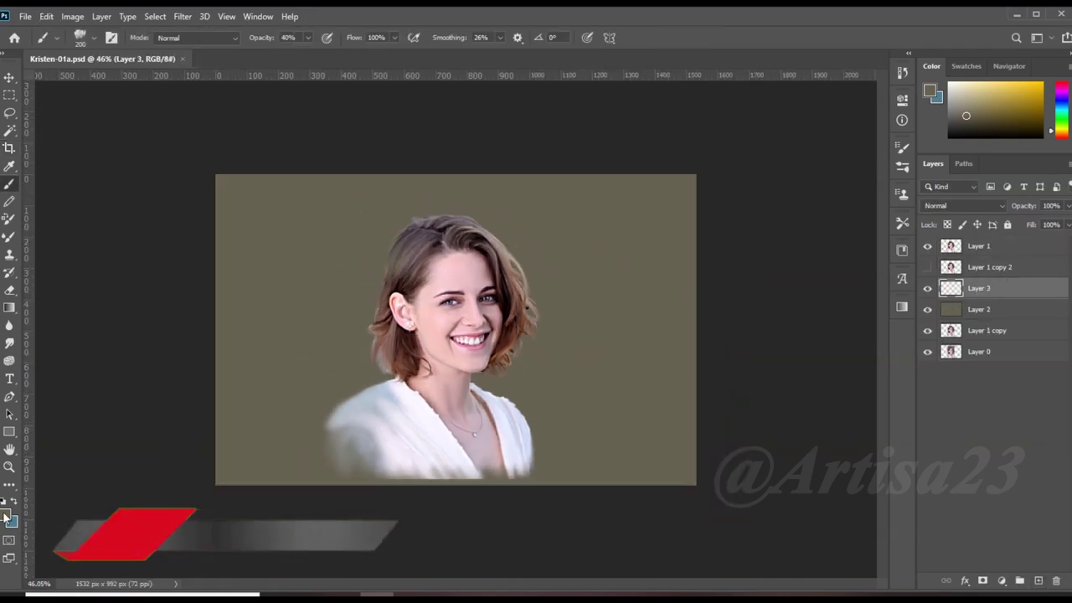
left_click(7, 513)
left_click(779, 324)
left_click(1014, 227)
left_click_drag(307, 40, 333, 55)
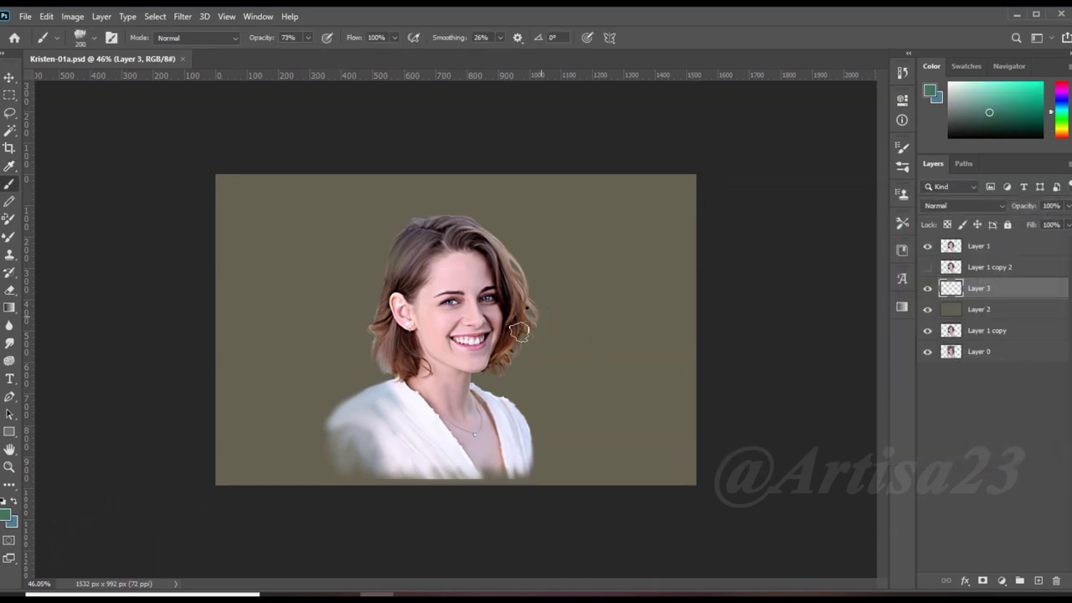
Paint dark teal strokes right of the neck and toward the lower left
left_click(6, 516)
left_click_drag(893, 324, 893, 368)
left_click(1014, 227)
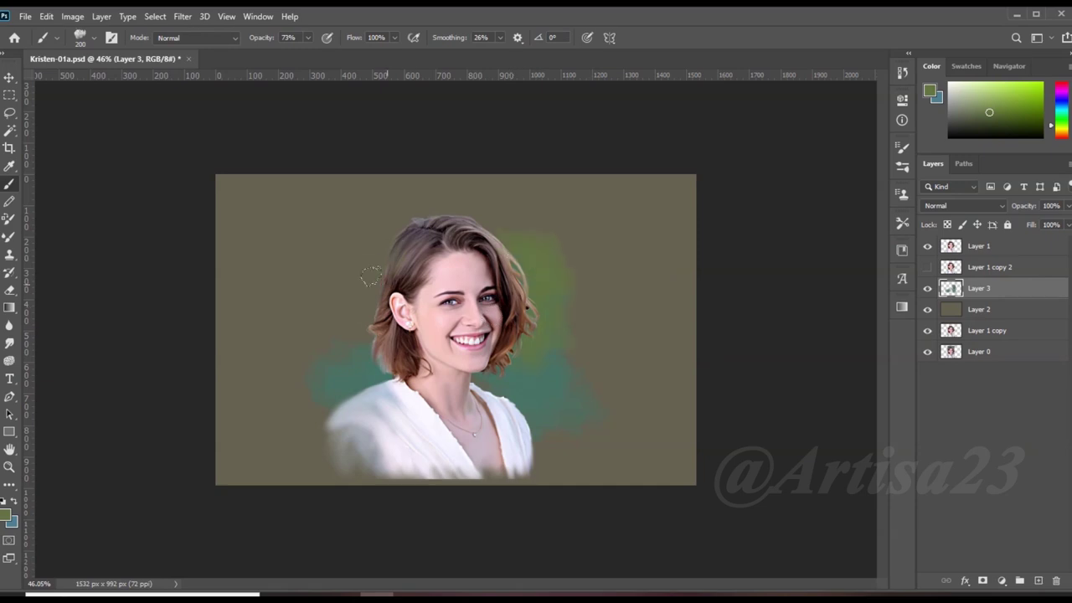
left_click(10, 517)
left_click(766, 366)
left_click(1012, 227)
mouse_move(502, 377)
left_mouse_down()
mouse_move(552, 450)
mouse_move(654, 383)
left_mouse_up()
scroll(654, 383, "down", 1)
mouse_move(377, 369)
left_mouse_down()
mouse_move(301, 427)
mouse_move(360, 444)
left_mouse_up()
mouse_move(531, 383)
left_mouse_down()
mouse_move(514, 449)
mouse_move(282, 430)
left_mouse_up()
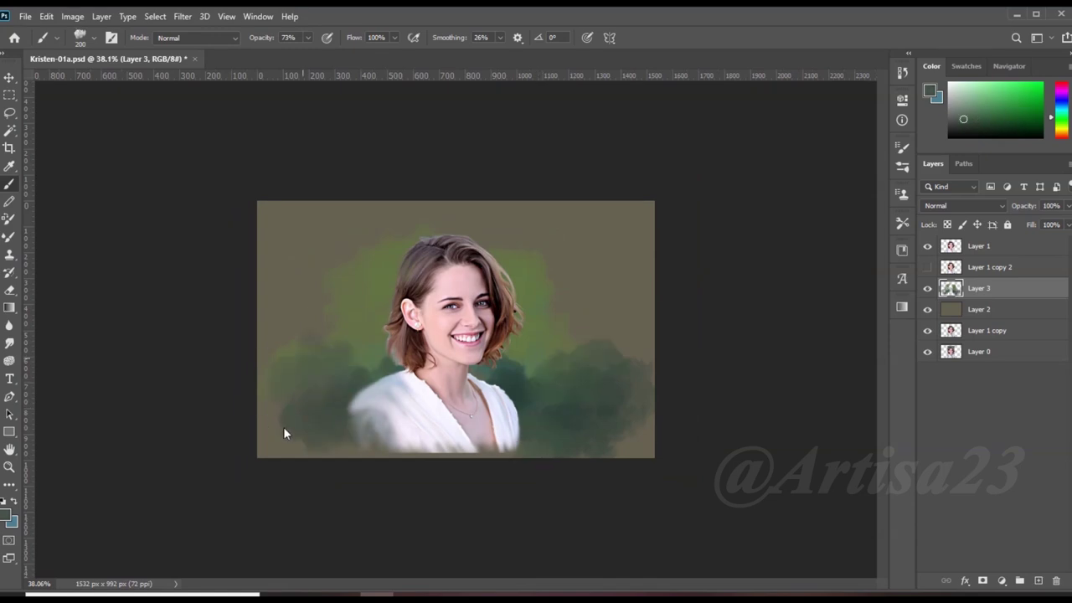
Repaint background areas with lighter olive green sampled from the canvas
left_click(294, 305, "alt")
left_click_drag(594, 347, 608, 268)
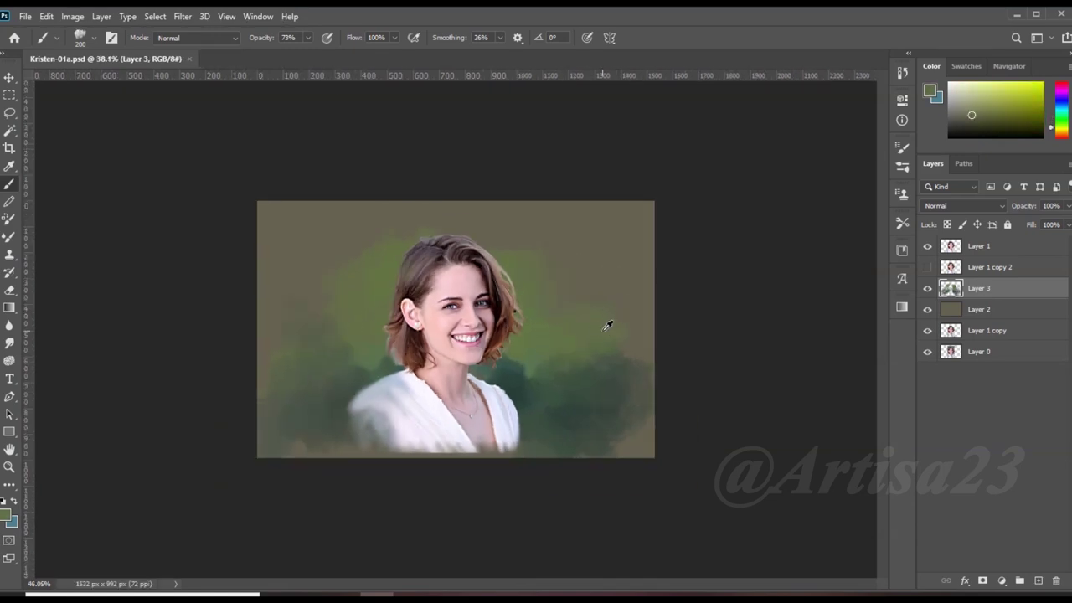
left_click(625, 369, "alt")
scroll(606, 398, "down", 1)
scroll(605, 409, "down", 1)
scroll(586, 400, "down", 1)
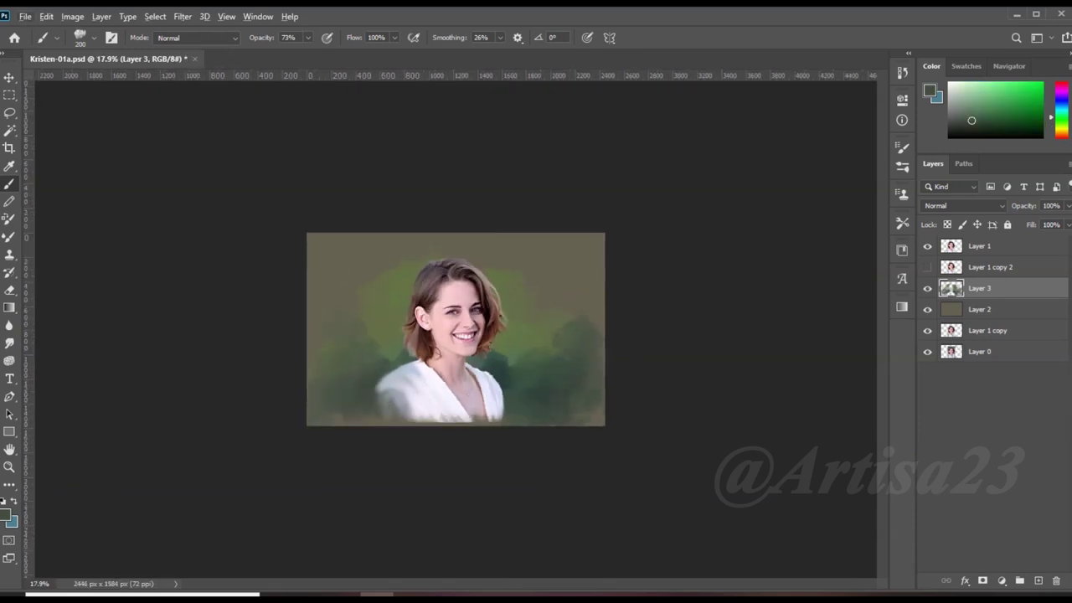
Paint dark green beside the neck and shoulder, then sample further background greens
left_click(930, 90)
left_click(798, 371)
key("Return")
left_click_drag(402, 369, 391, 386)
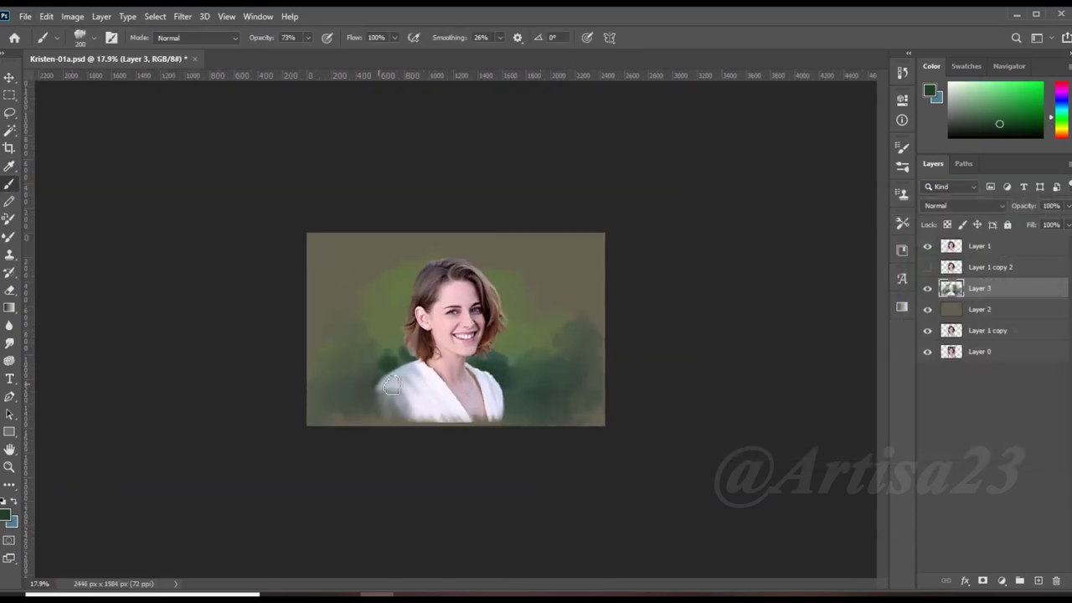
left_click(368, 373, "alt")
left_click(528, 370, "alt")
left_click_drag(527, 370, 639, 320)
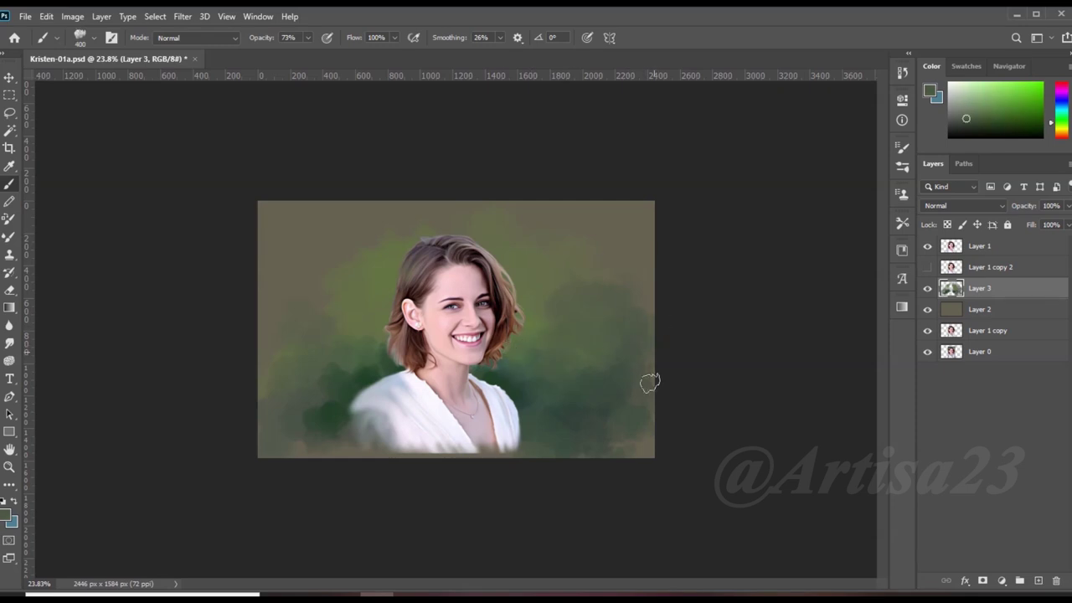
Sample background greens and paint green strokes around the hair
left_click(325, 391, "alt")
left_click_drag(326, 391, 287, 352)
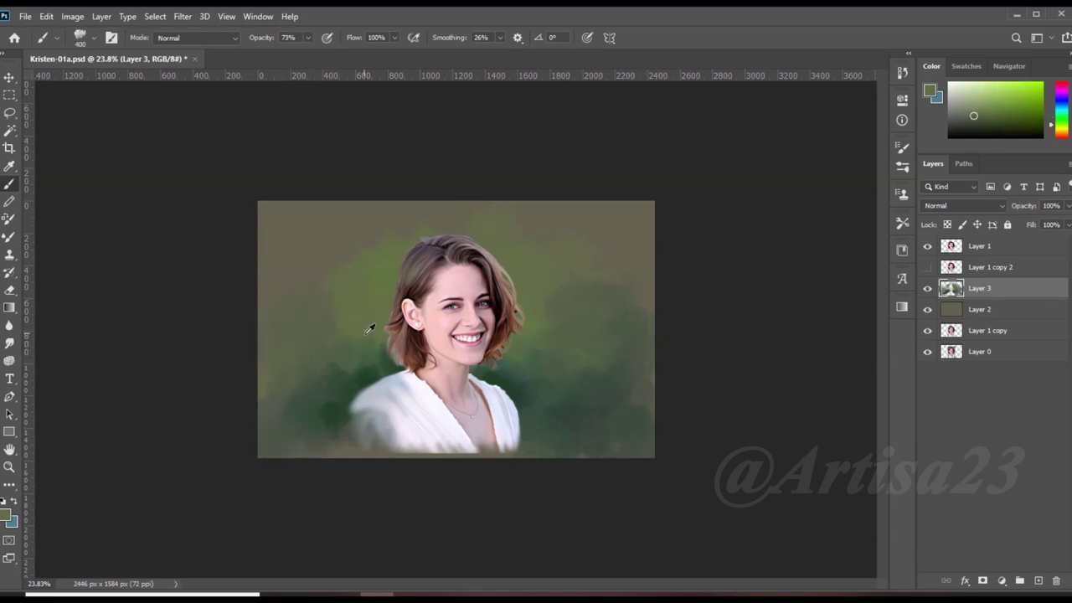
left_click(517, 295, "alt")
left_click(9, 511)
left_click(1014, 228)
mouse_move(503, 251)
left_mouse_down()
mouse_move(528, 293)
mouse_move(524, 356)
left_mouse_up()
Paint yellow strokes behind the hair and green-yellow strokes to its right
left_click(5, 512)
left_click(893, 385)
left_click(1015, 228)
mouse_move(536, 319)
left_mouse_down()
mouse_move(469, 222)
mouse_move(542, 279)
mouse_move(553, 327)
mouse_move(620, 352)
left_mouse_up()
left_click(536, 331, "alt")
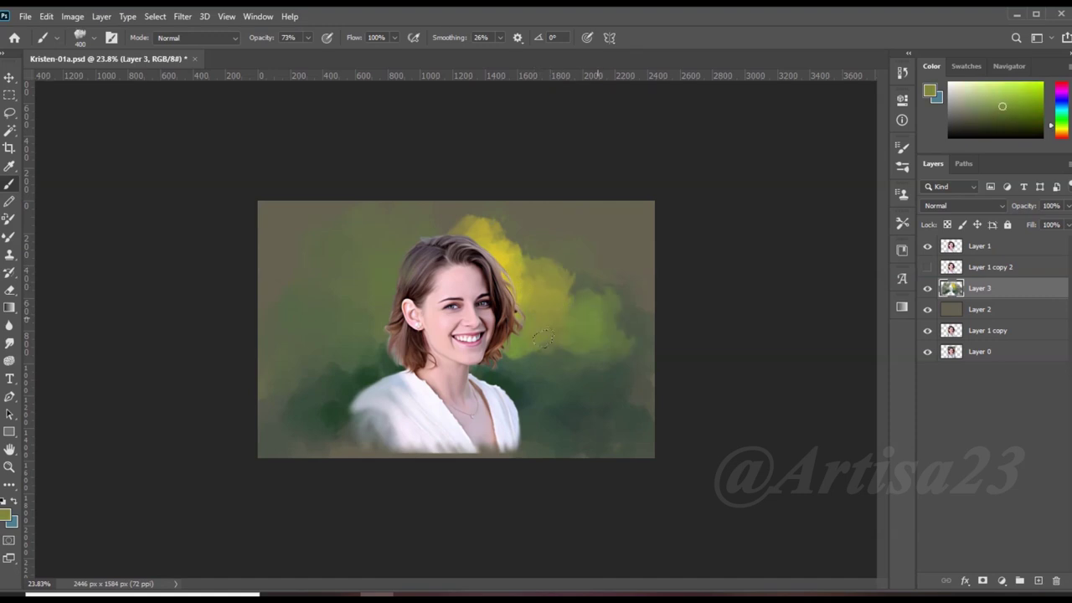
left_click_drag(537, 343, 578, 385)
Add yellow strokes over the top of the hair and tone them down with olive
left_click(366, 311, "alt")
left_click(536, 249, "alt")
mouse_move(491, 220)
left_mouse_down()
mouse_move(411, 226)
mouse_move(519, 212)
mouse_move(407, 226)
left_mouse_up()
left_click(520, 212, "alt")
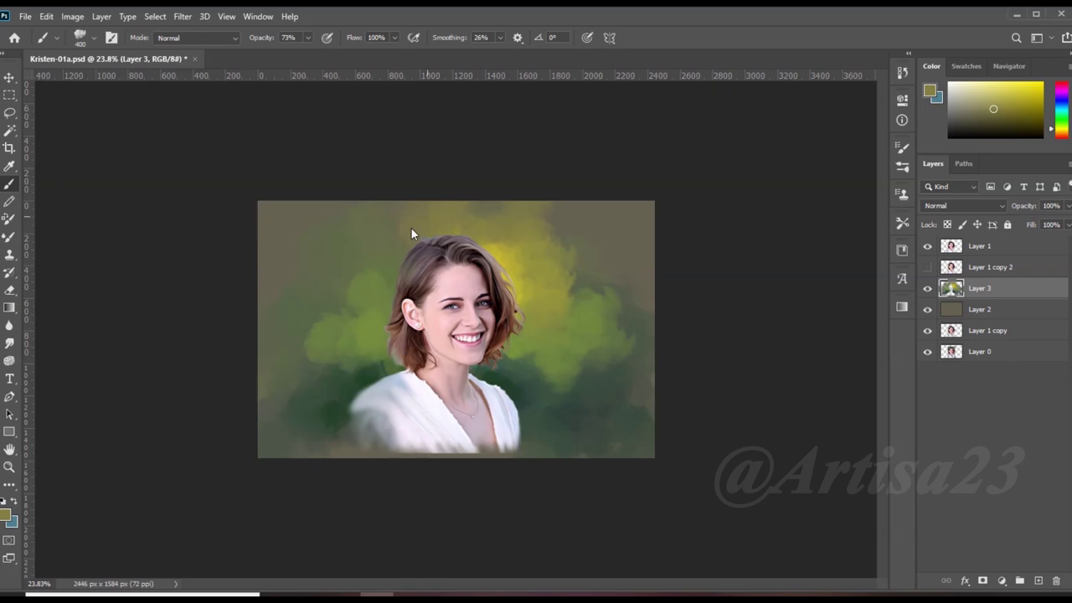
left_click(430, 211, "alt")
Smooth the left background with sampled darker green
left_click(578, 289, "alt")
left_click(508, 365, "alt")
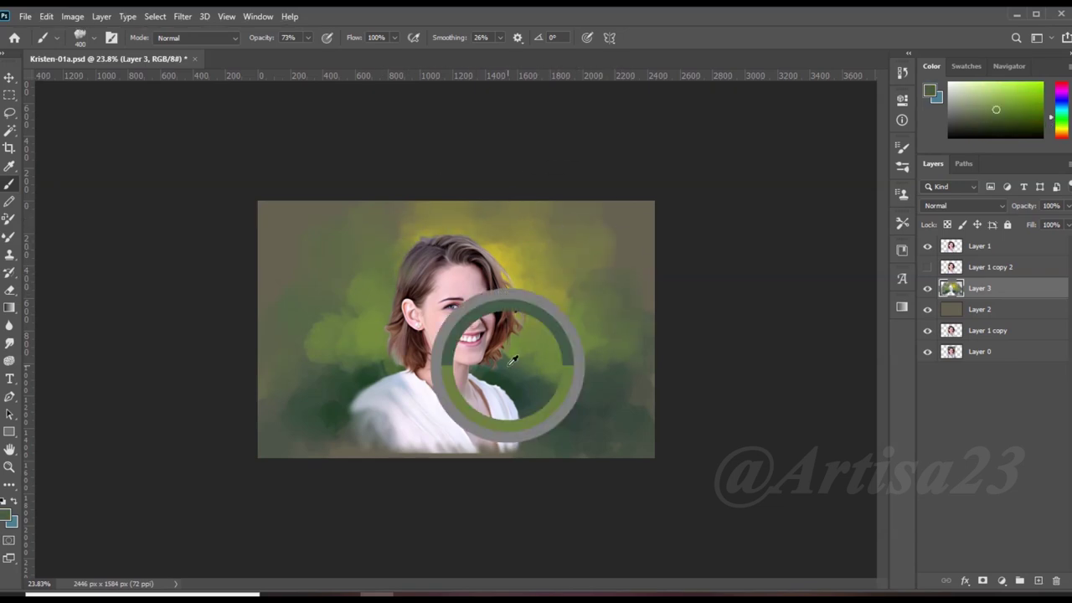
left_click(315, 381, "alt")
left_click_drag(355, 360, 310, 334)
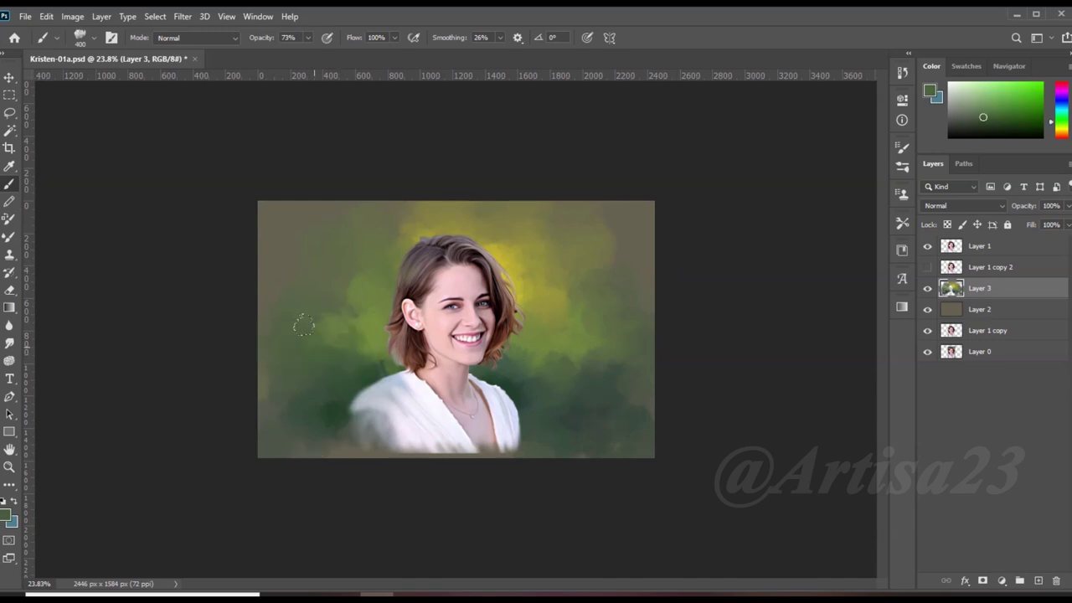
Paint a yellow patch above the hair, then shift the foreground hue toward muted purple
left_click(347, 293, "alt")
left_click(410, 225, "alt")
left_click_drag(381, 248, 424, 214)
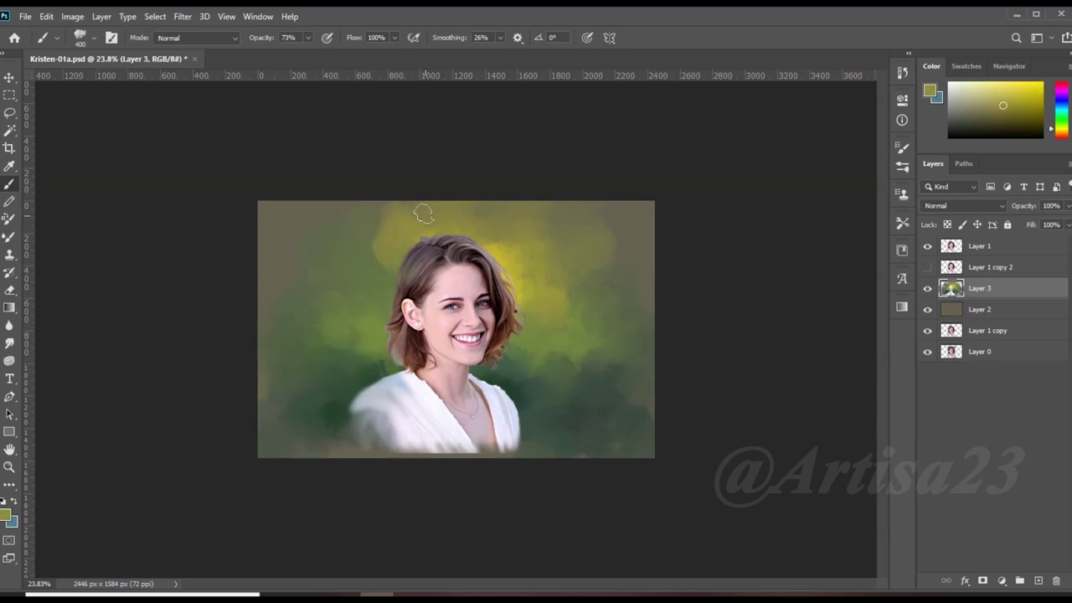
scroll(399, 231, "up", 2)
left_click(646, 352, "alt")
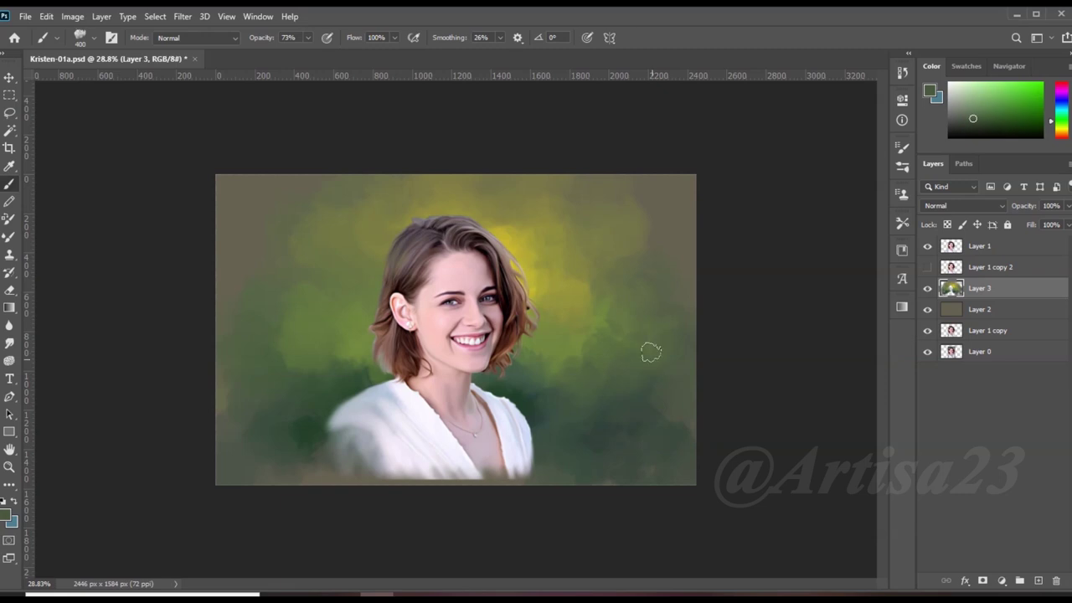
left_click(931, 92)
left_click_drag(900, 346, 899, 273)
Dab muted purple and magenta patches into the lower background
left_click(776, 336)
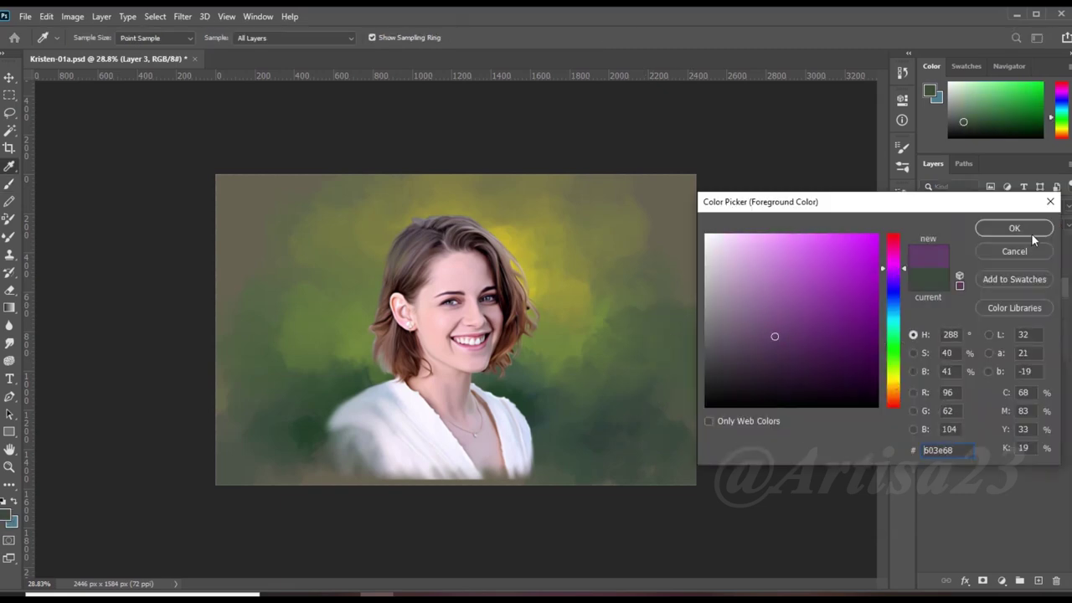
left_click(1014, 227)
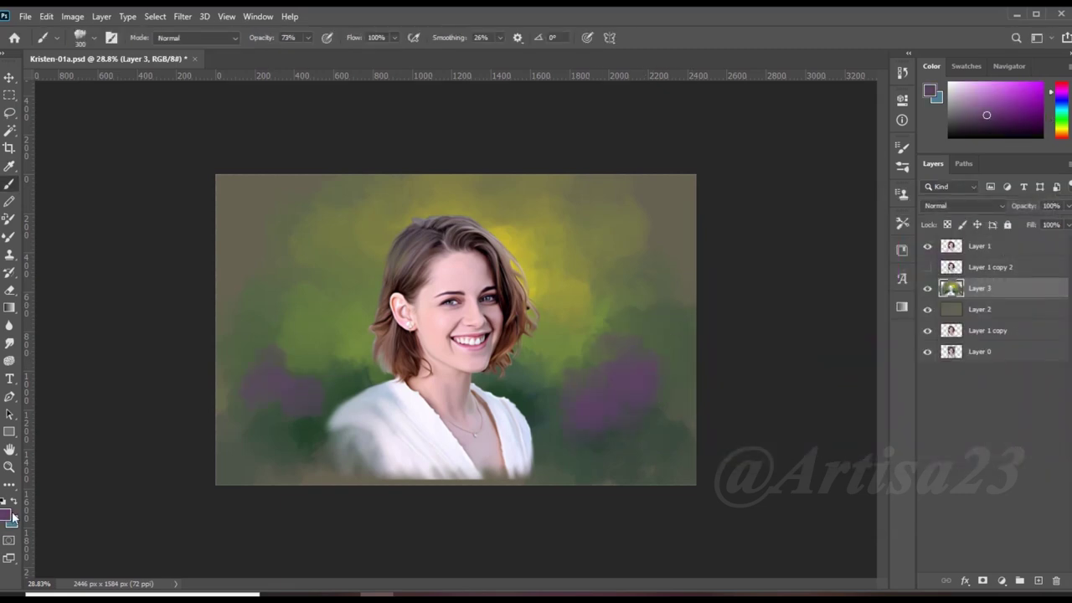
left_click(10, 514)
left_click(835, 323)
left_click(1014, 227)
mouse_move(536, 394)
left_mouse_down()
mouse_move(561, 365)
mouse_move(521, 402)
left_mouse_up()
left_click(618, 350)
Switch the foreground to dark red, enlarge the brush, and sample muted pink from the canvas
left_click(10, 515)
left_click(835, 324)
left_click(1015, 227)
key("bracketright")
left_click(611, 352, "alt")
left_click(600, 362, "alt")
Paint dark green strokes over the lower-right and lower-left background
left_click(5, 513)
left_click(835, 378)
left_click(1017, 229)
mouse_move(658, 415)
left_mouse_down()
mouse_move(553, 453)
mouse_move(646, 407)
left_mouse_up()
key("bracketright")
key("bracketright")
left_click(581, 412, "alt")
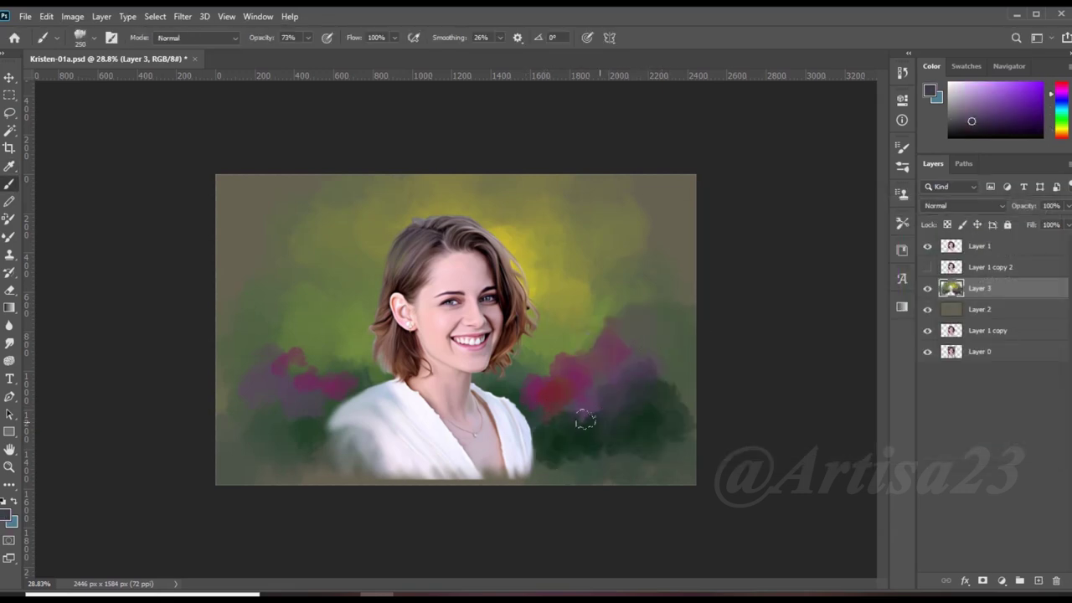
left_click(610, 444, "alt")
left_click_drag(609, 444, 624, 483)
left_click_drag(276, 469, 327, 444)
Blend purple tones into the lower left and warm brown into the lower right
left_click(304, 390, "alt")
left_click_drag(268, 425, 277, 436)
left_click(369, 399, "alt")
left_click(369, 345, "alt")
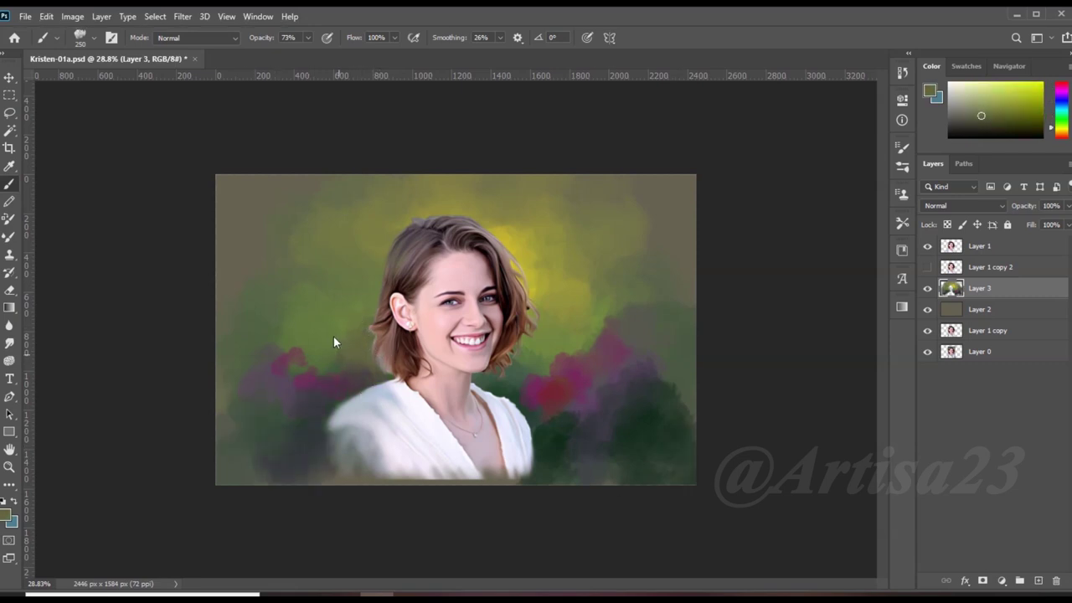
left_click(323, 318, "alt")
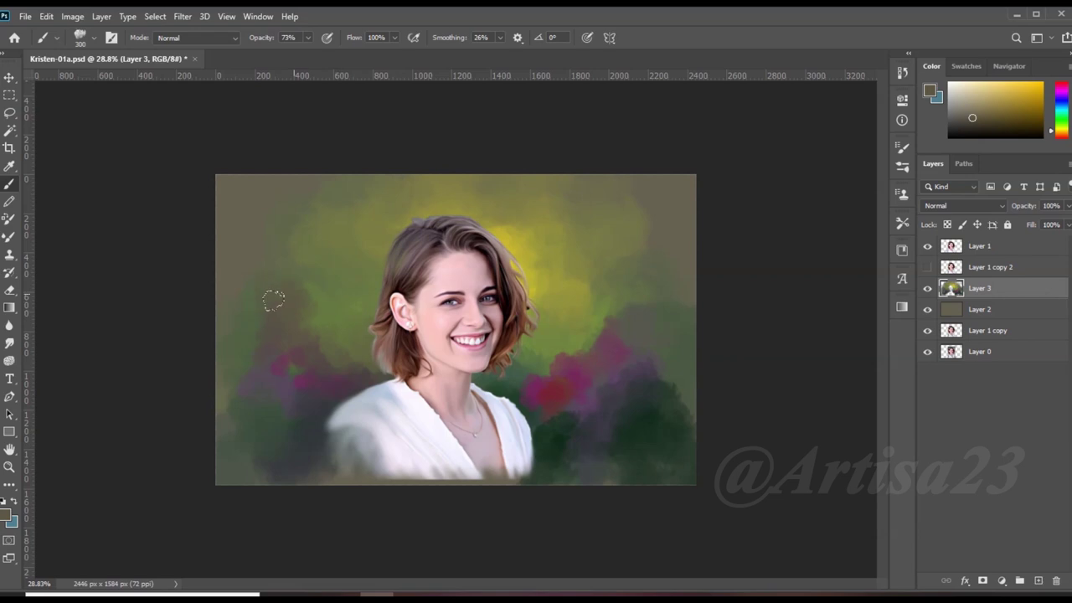
left_click(570, 335, "alt")
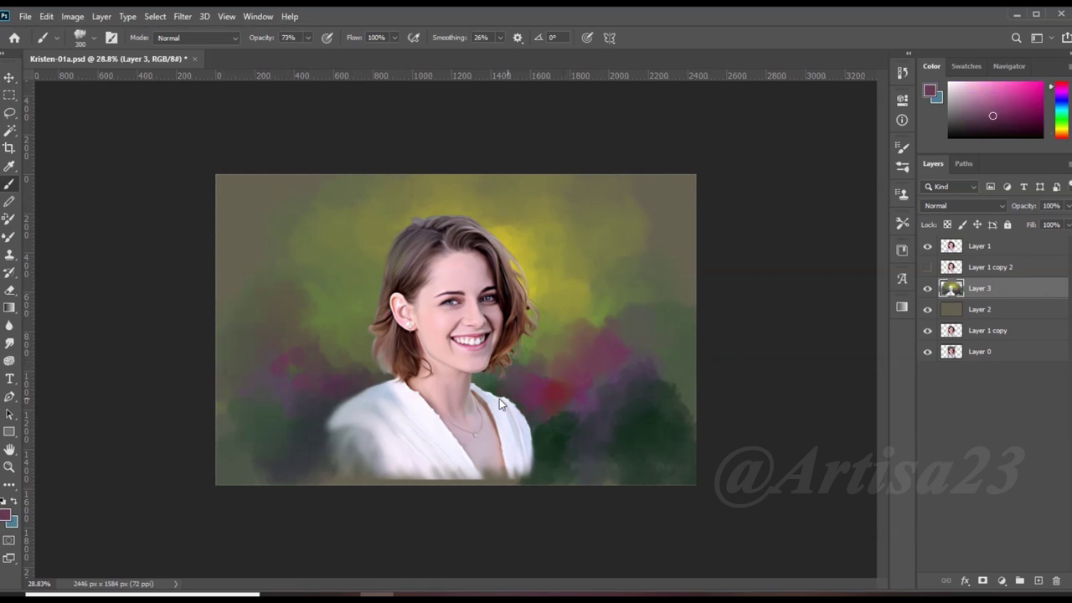
left_click(605, 300, "alt")
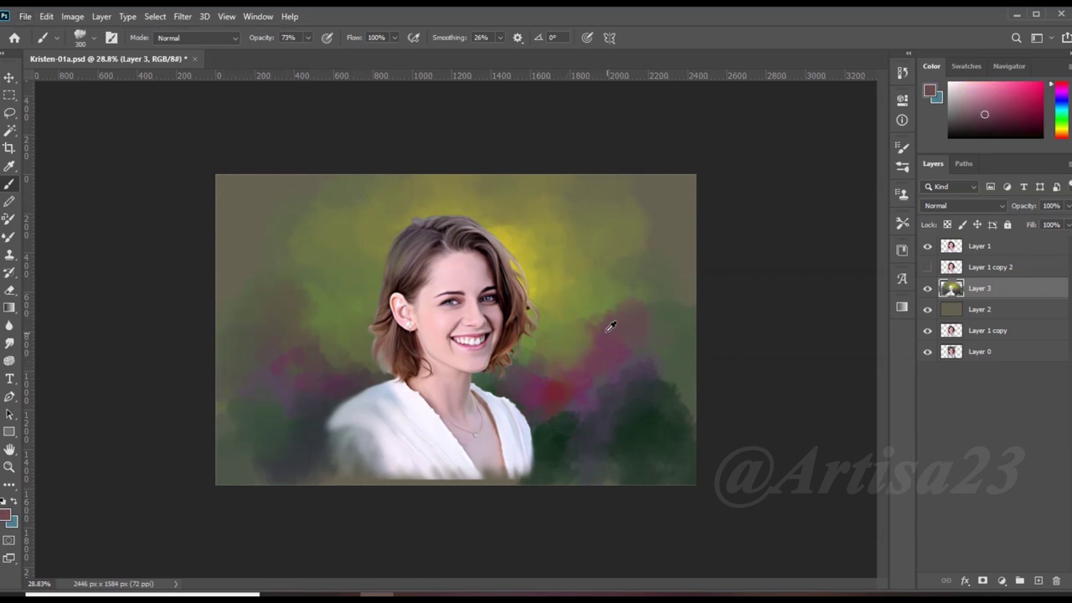
left_click(630, 302, "alt")
left_click_drag(648, 383, 637, 469)
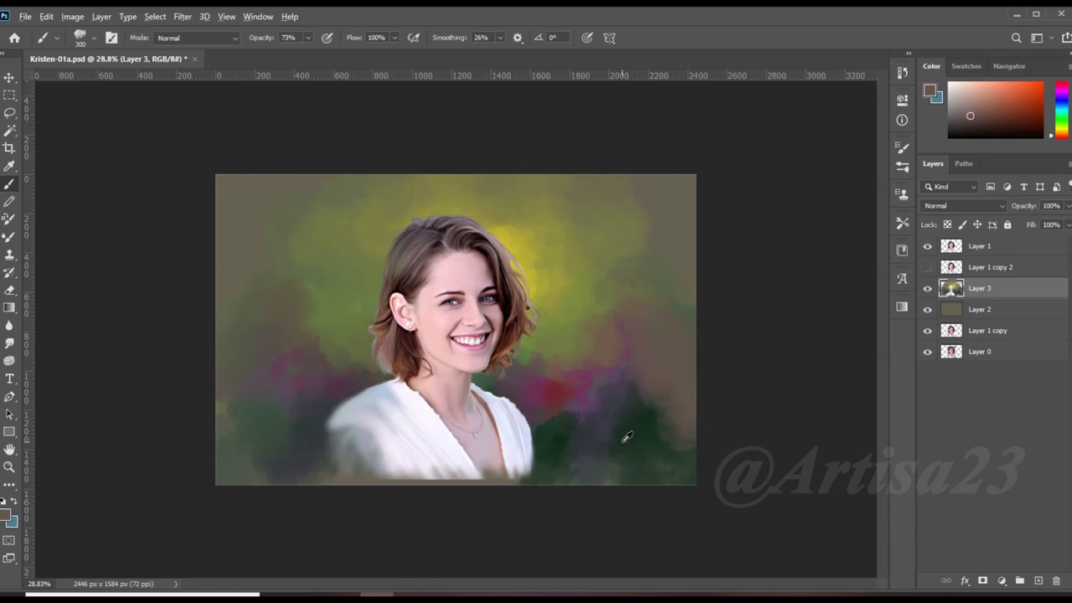
Repaint the lower-right background in muted purple and darken the lower left with green
left_click(586, 433, "alt")
left_click(654, 214, "alt")
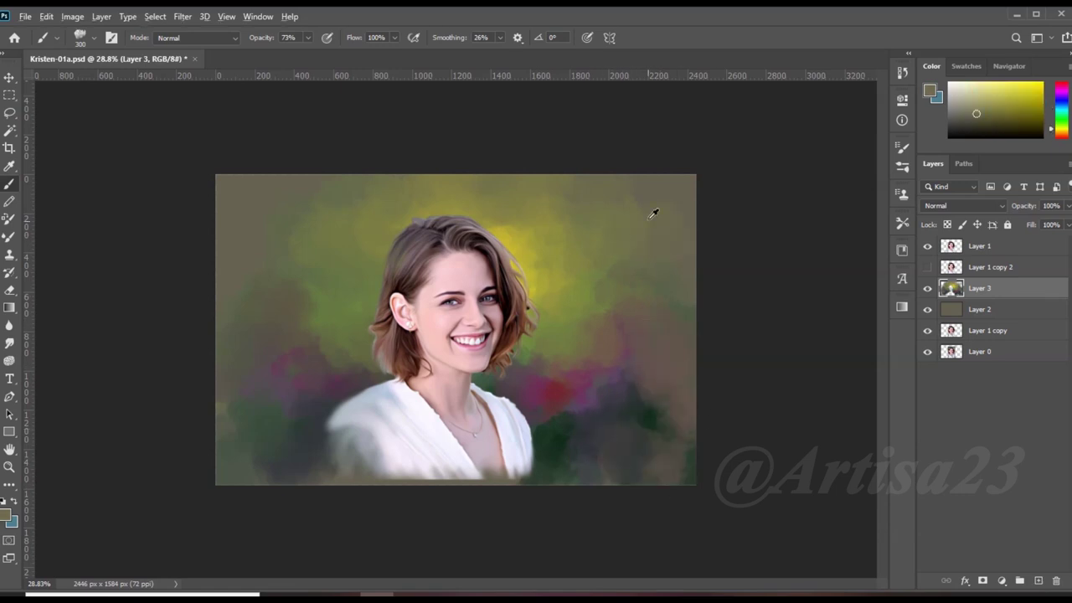
left_click(594, 399, "alt")
left_click_drag(545, 438, 673, 431)
left_click(672, 431, "alt")
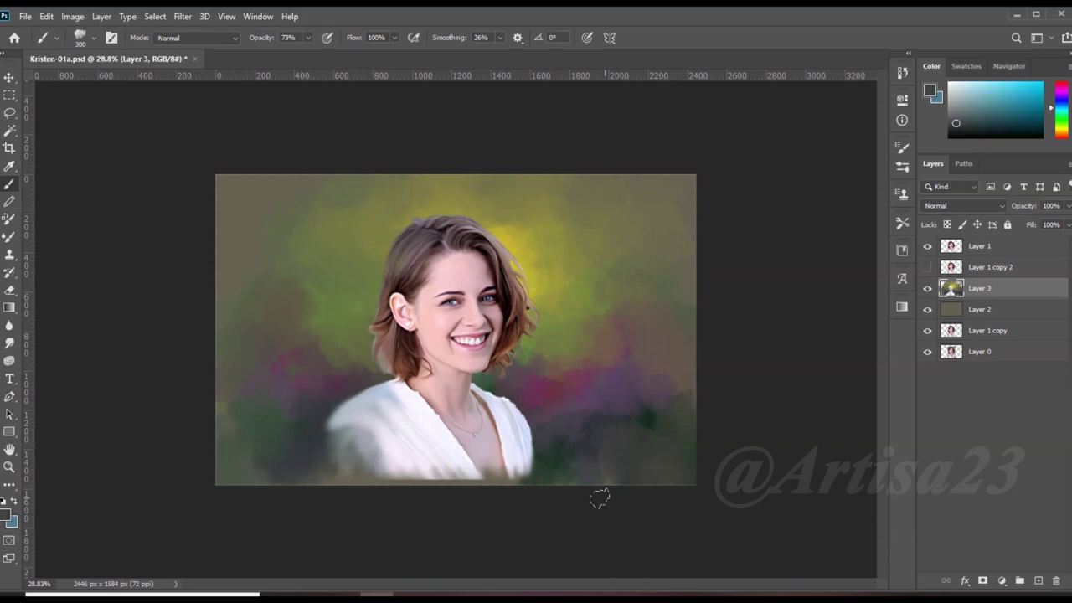
left_click(639, 411, "alt")
mouse_move(275, 424)
left_mouse_down()
mouse_move(244, 443)
mouse_move(287, 497)
left_mouse_up()
Darken the lower-right corner of the background
scroll(577, 457, "down", 1, "alt")
scroll(576, 457, "up", 2, "alt")
scroll(620, 448, "down", 1, "alt")
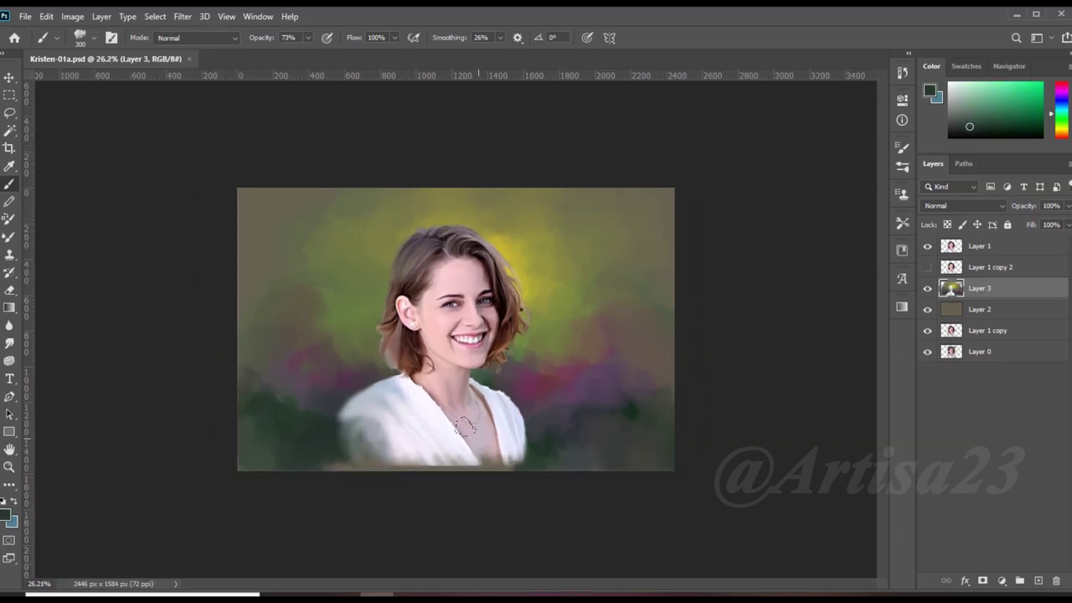
scroll(644, 444, "down", 1, "alt")
left_click_drag(644, 444, 661, 456)
left_click(5, 514)
Pick a near-black green and darken the right edge with sampled dark green
left_click(852, 390)
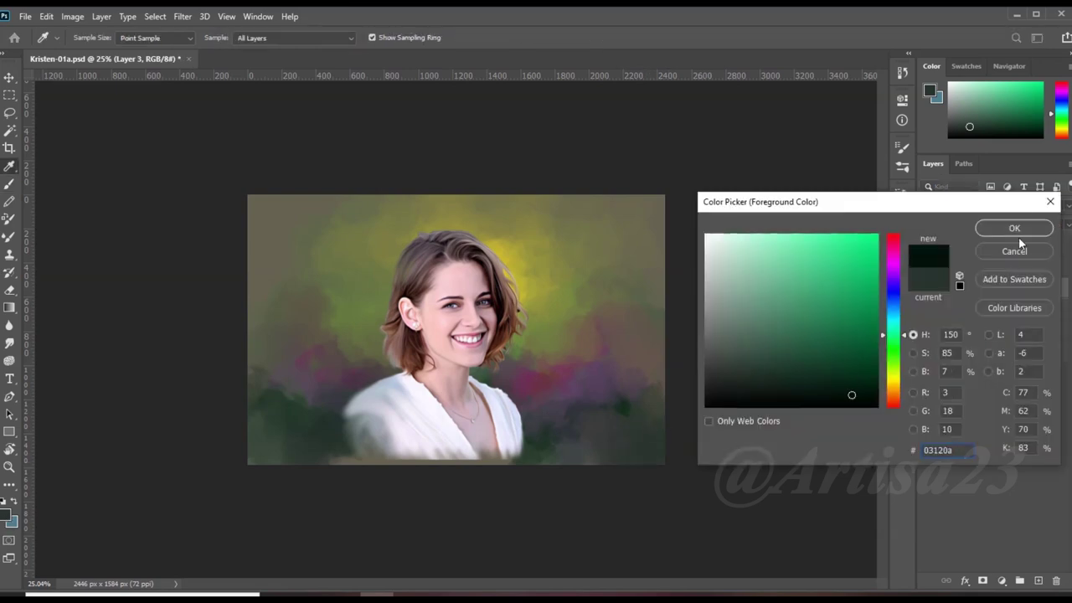
left_click(1012, 227)
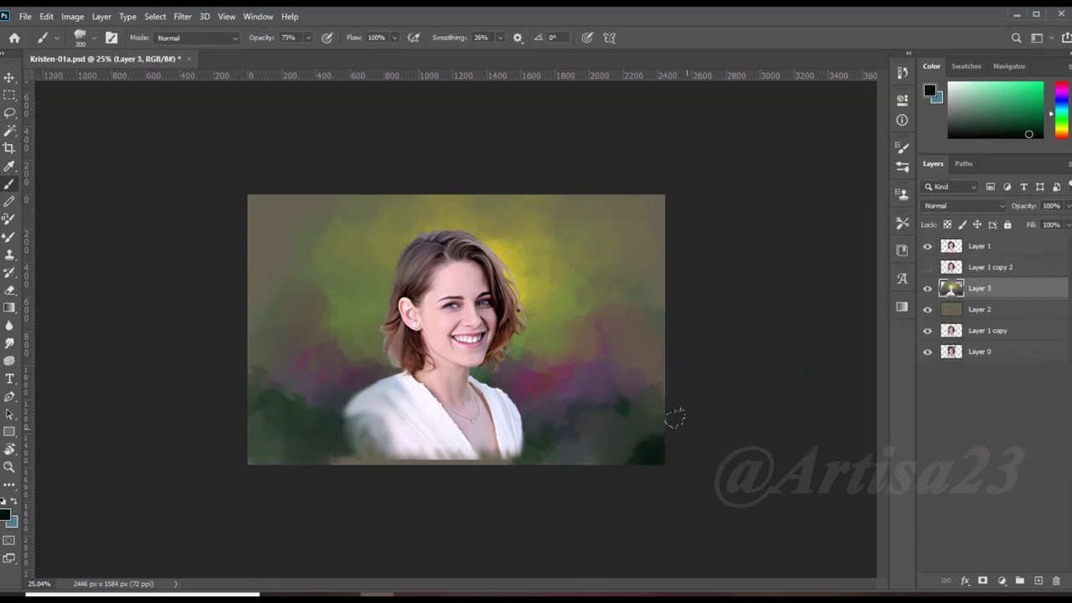
left_click(629, 367, "alt")
left_click(662, 340, "alt")
left_click_drag(671, 359, 639, 383)
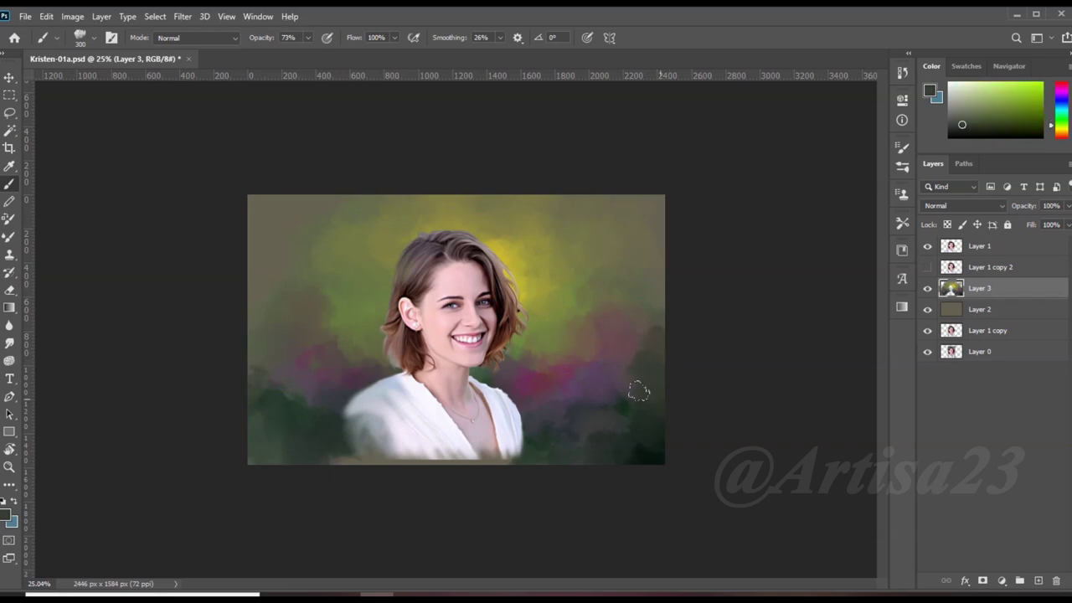
left_click(578, 436, "alt")
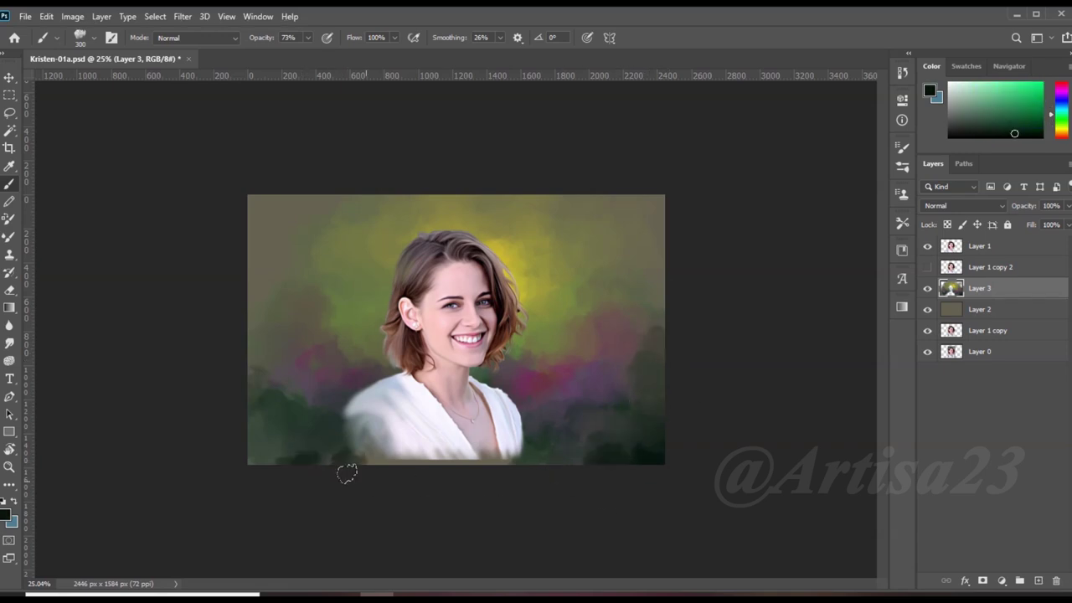
Set the foreground to black, then sample olive, orange and yellow-olive tones from the canvas
left_click(6, 514)
left_click_drag(801, 326, 884, 421)
left_click(1015, 227)
left_click(277, 391, "alt")
left_click(310, 248, "alt")
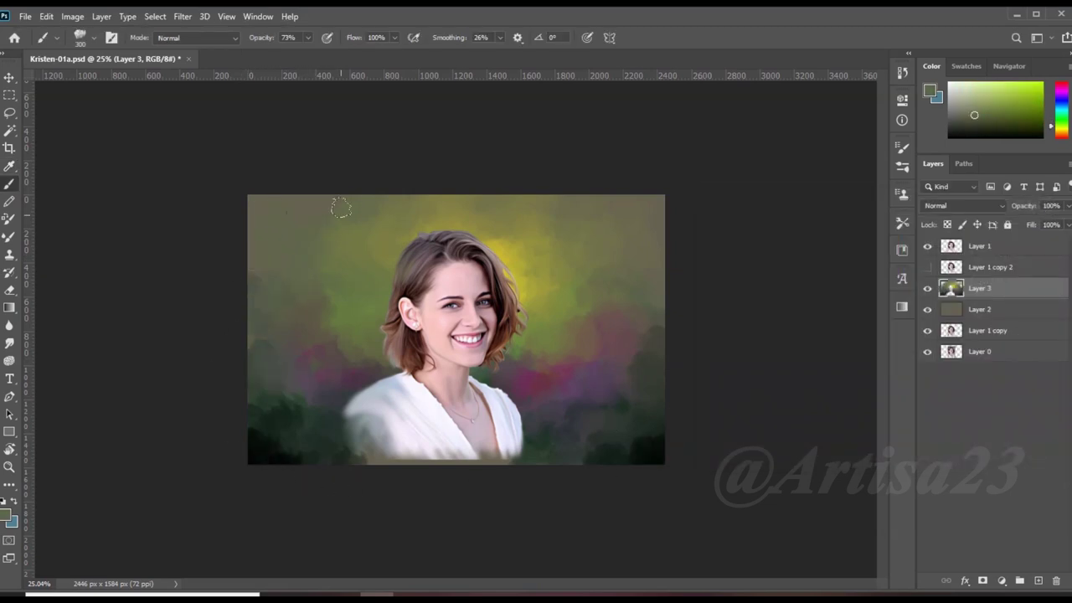
left_click(327, 306, "alt")
left_click(543, 327, "alt")
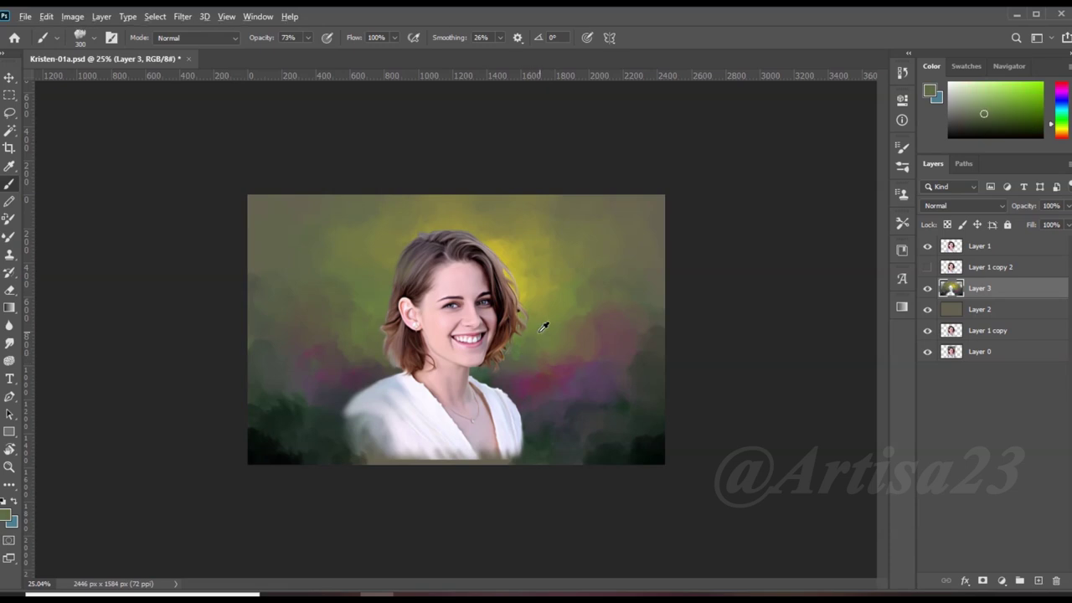
left_click(500, 341, "alt")
Brighten the yellow glow above the hair, then sample dark green and olive tones
left_click_drag(485, 250, 509, 222)
left_click(500, 196, "alt")
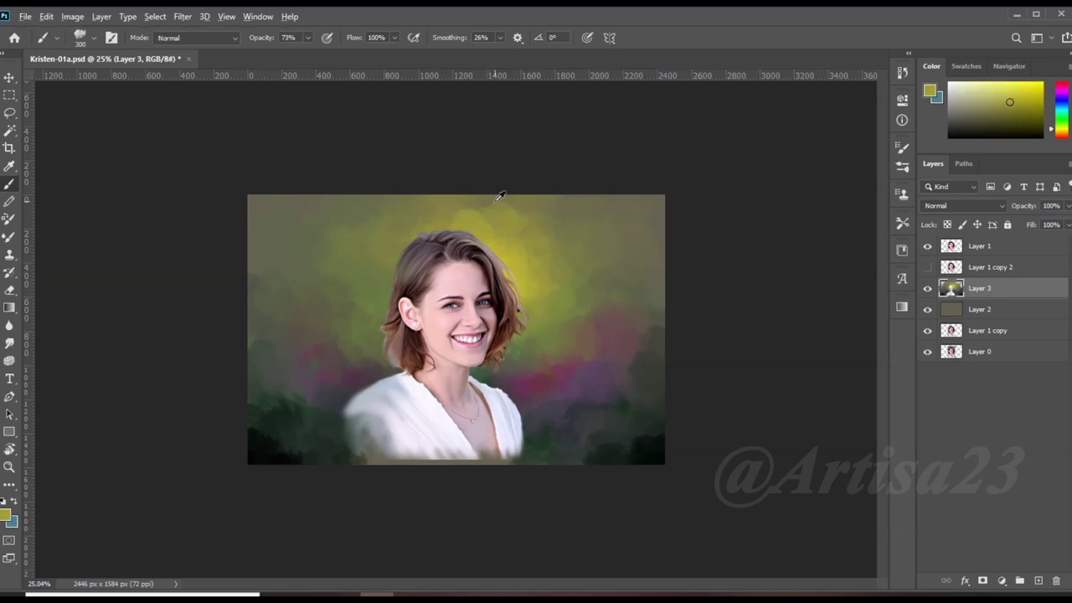
left_click(318, 357, "alt")
left_click(268, 331, "alt")
left_click(623, 301, "alt")
left_click(592, 333, "alt")
left_click(594, 215, "alt")
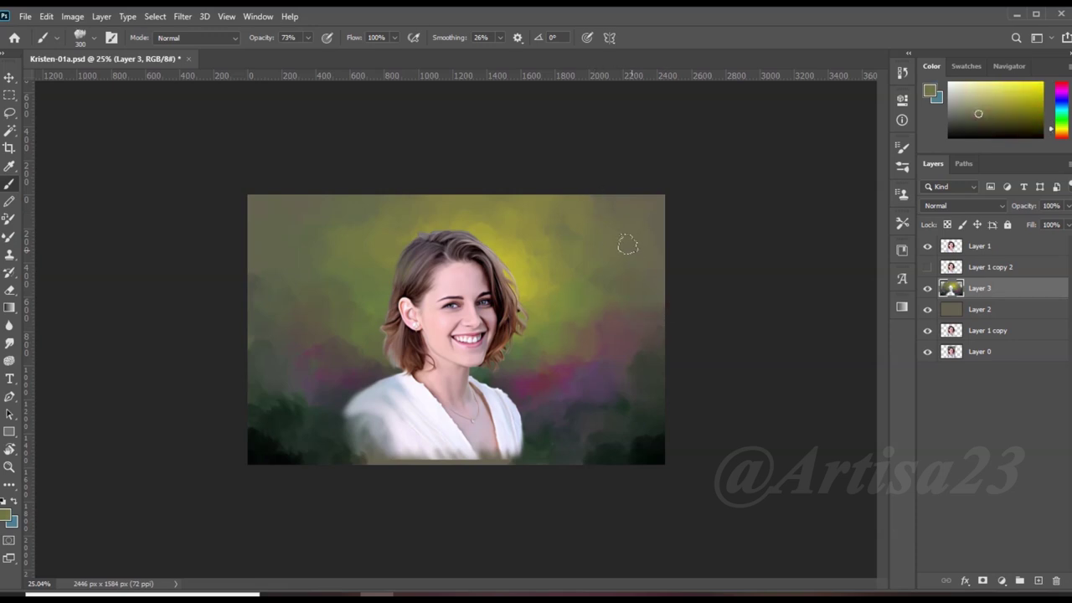
Darken the left edge with sampled dark green, then return to smudging on the portrait layer
left_click(287, 403, "alt")
left_click_drag(268, 394, 256, 356)
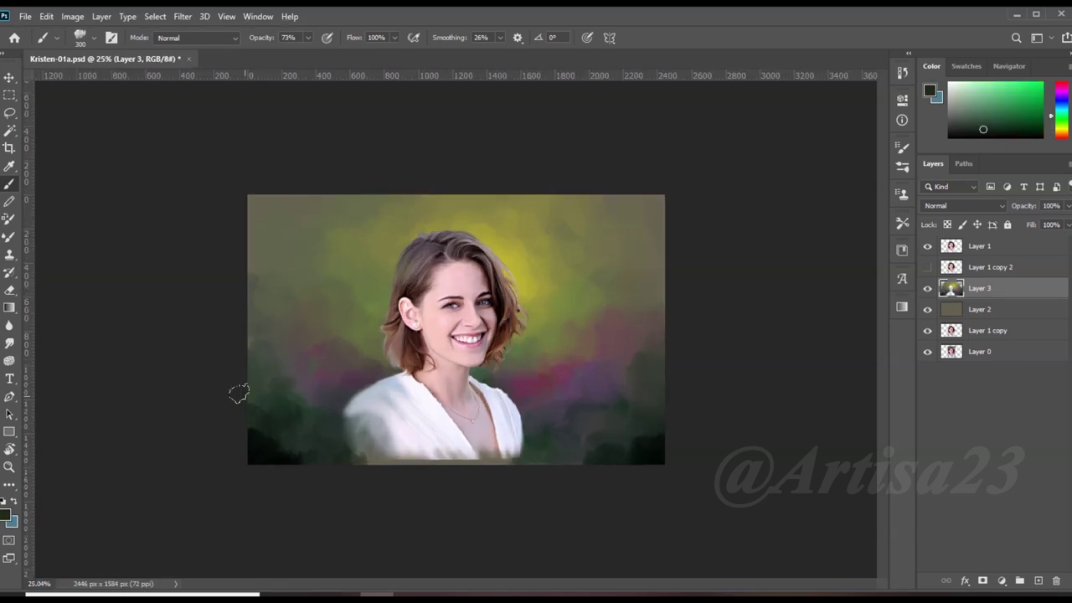
left_click(627, 443, "alt")
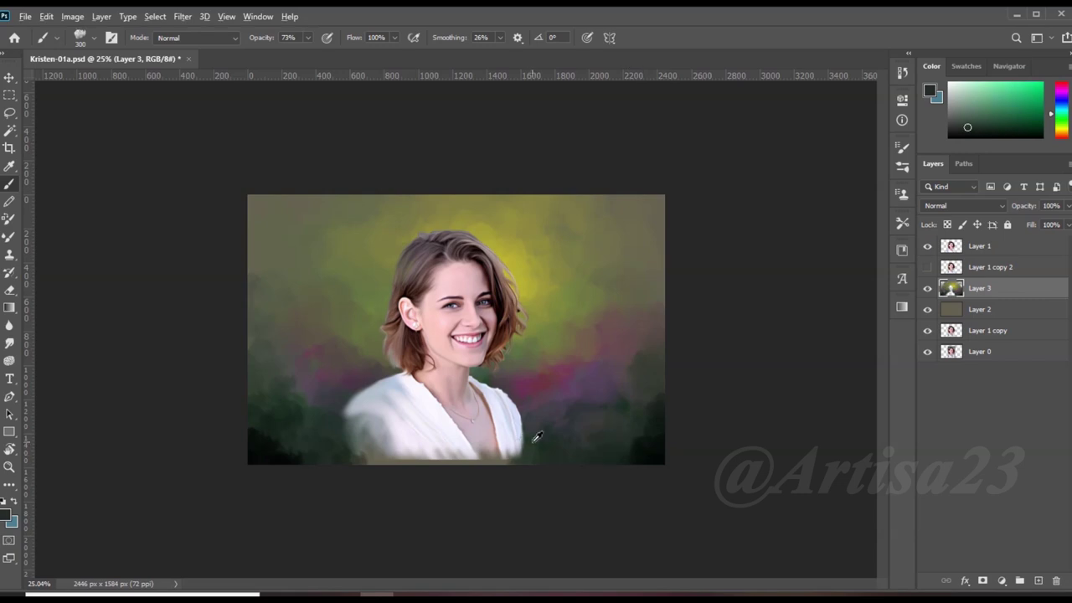
left_click(12, 343)
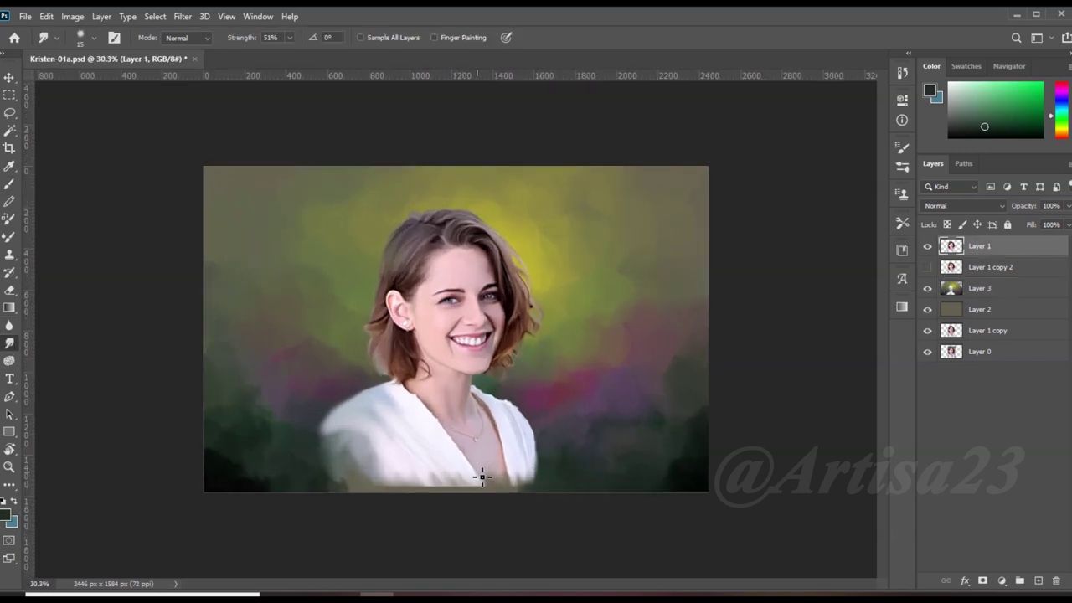
Smudge the shirt's bottom and left edges into the dark background at 51% strength
mouse_move(479, 477)
left_mouse_down()
mouse_move(383, 478)
mouse_move(518, 478)
left_mouse_up()
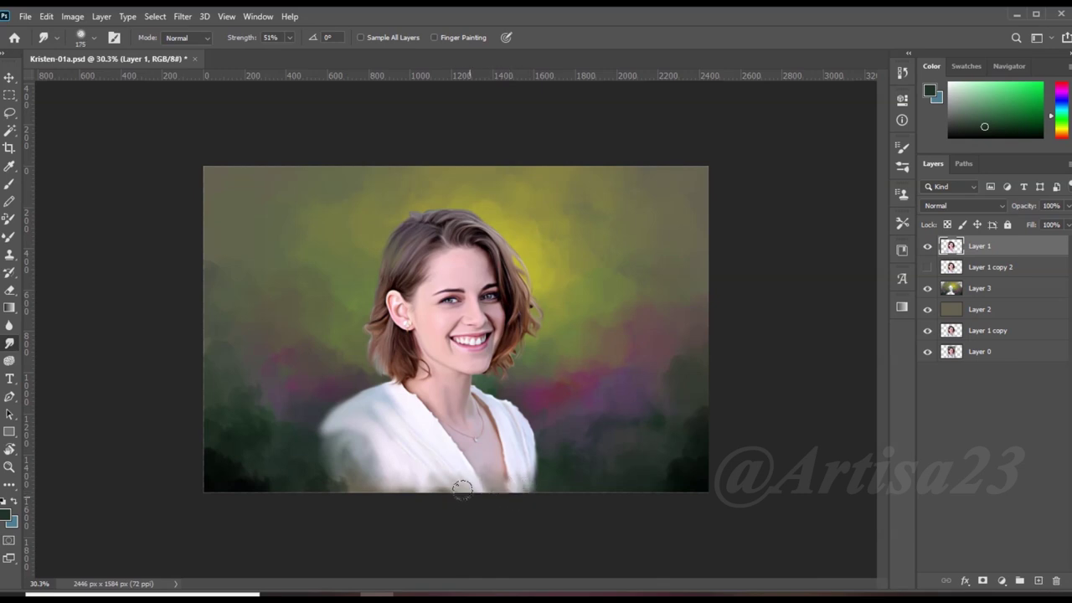
left_click_drag(546, 497, 494, 492)
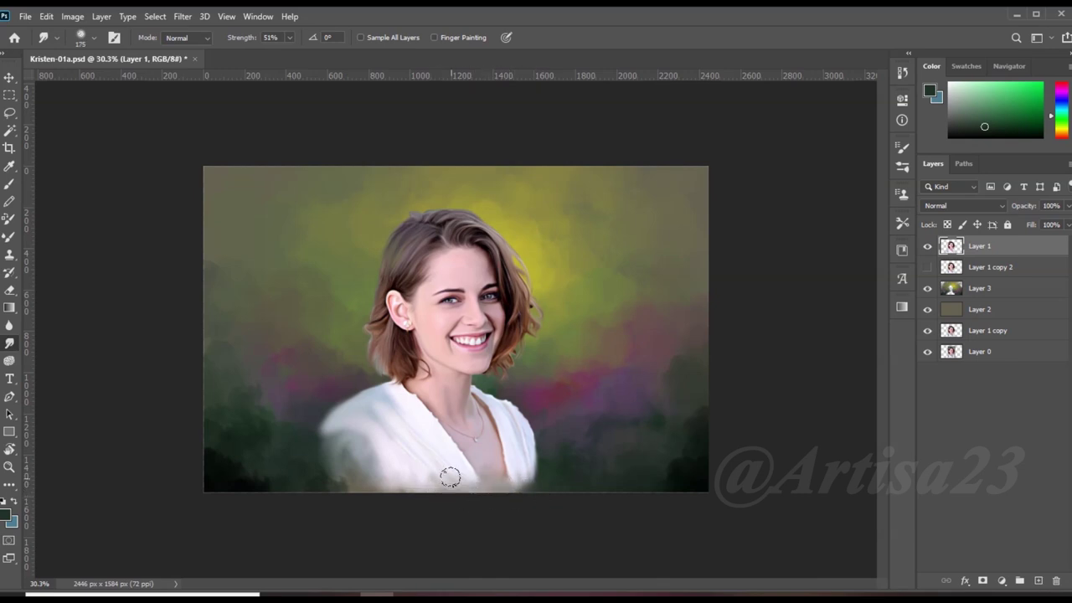
mouse_move(344, 433)
left_mouse_down()
mouse_move(347, 471)
mouse_move(349, 443)
mouse_move(309, 450)
left_mouse_up()
left_click_drag(527, 445, 501, 471)
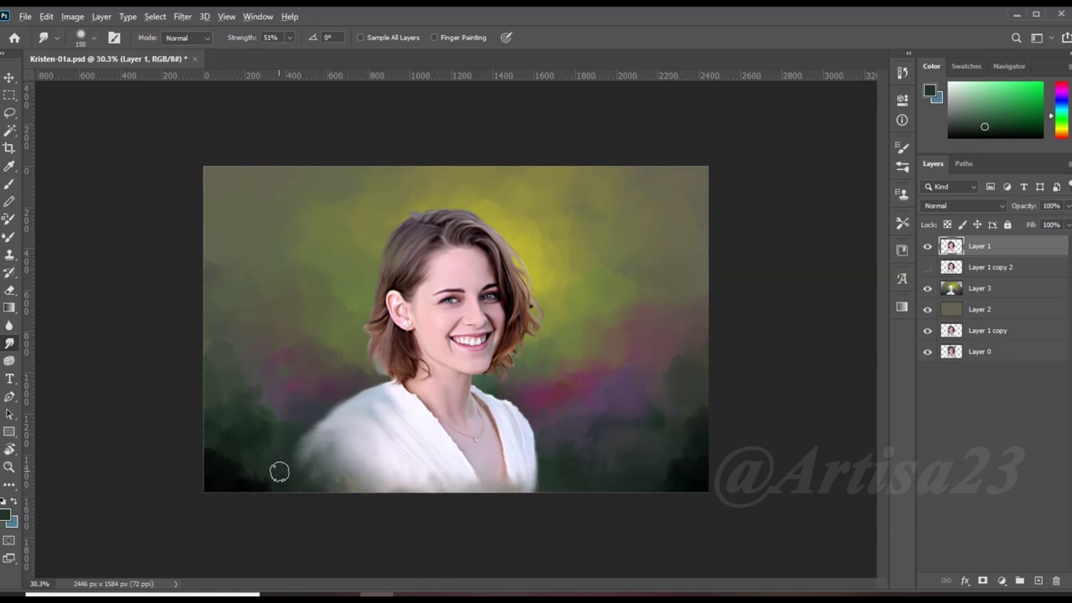
Bring up Image > Adjustments > Levels for the portrait
scroll(280, 471, "up", 1)
scroll(587, 377, "up", 1)
left_click(928, 266)
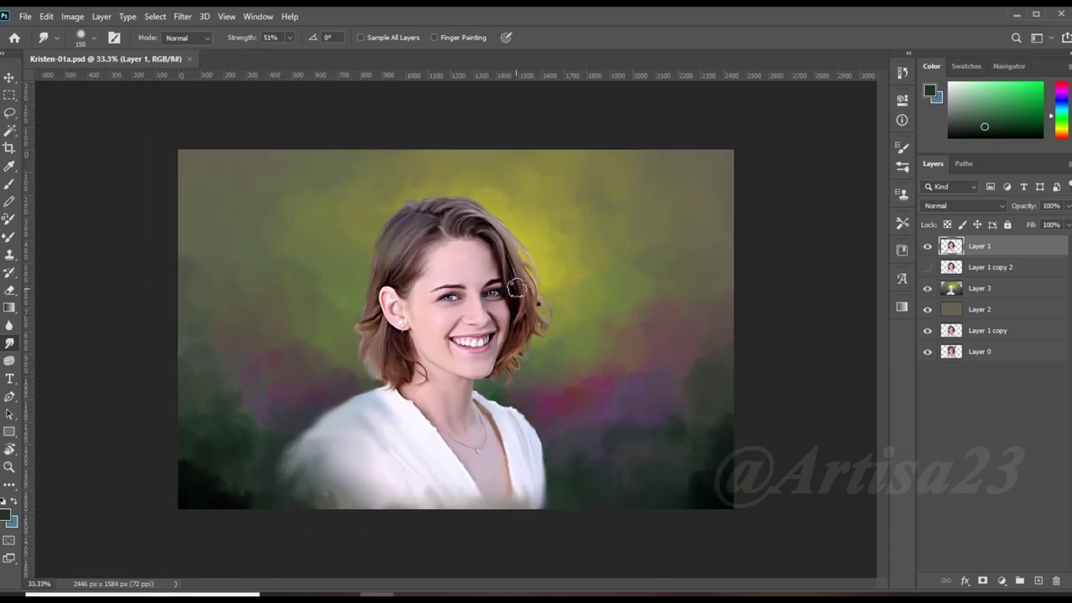
left_click(72, 16)
left_click(243, 62)
Raise the Levels black input to 19 and apply it
left_click_drag(630, 241, 643, 240)
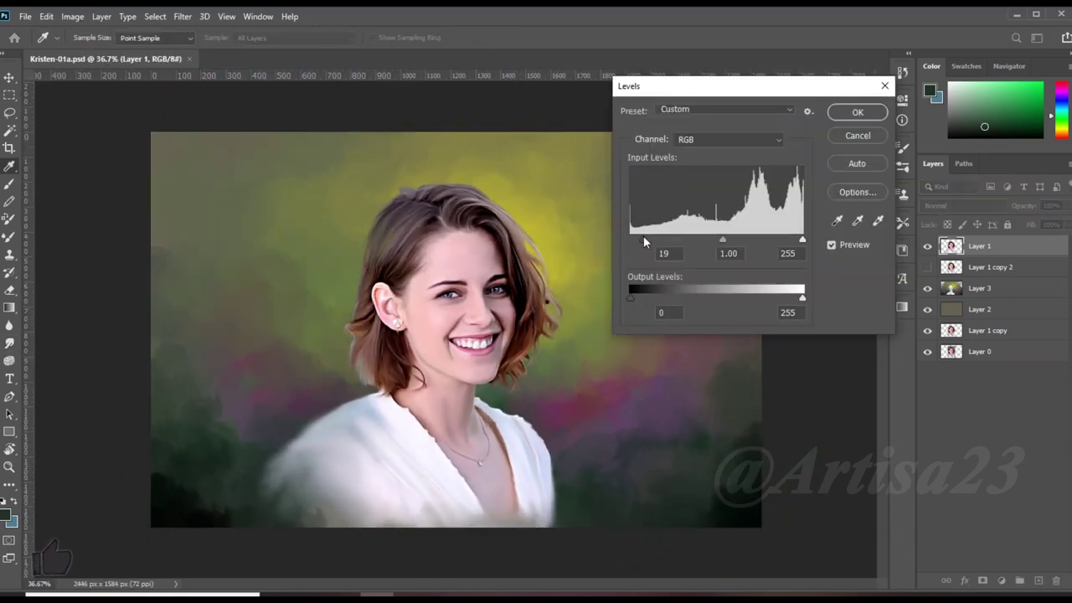
key("Return")
scroll(516, 305, "down", 1)
scroll(511, 277, "up", 1)
scroll(503, 243, "up", 1)
scroll(497, 215, "up", 1)
scroll(497, 216, "up", 1)
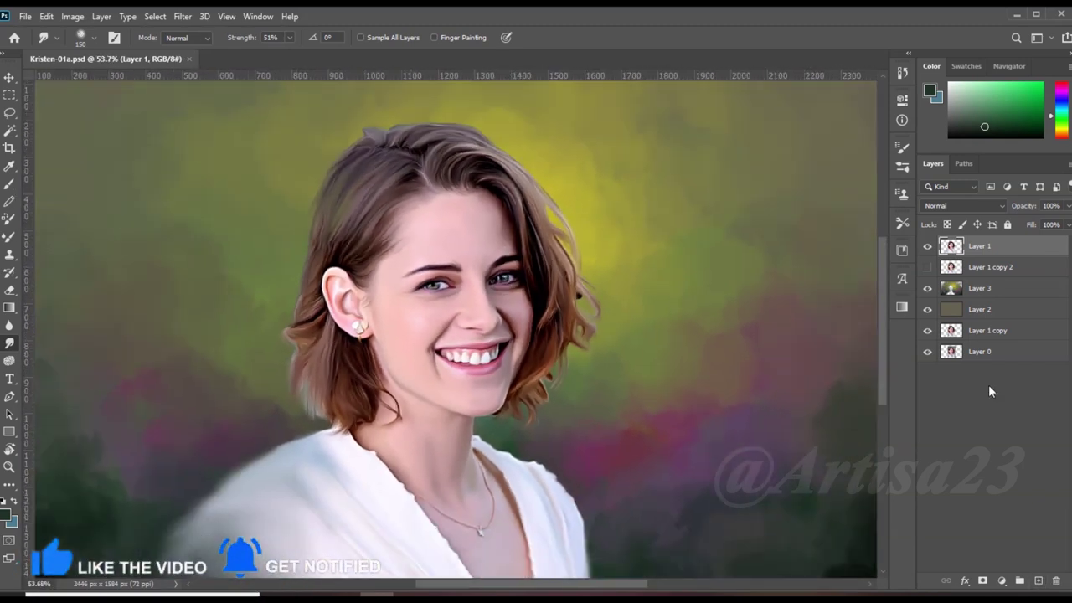
Add a new layer, renaming the portrait layer '01' and the new layer 'Hair 01'
left_click(1039, 580)
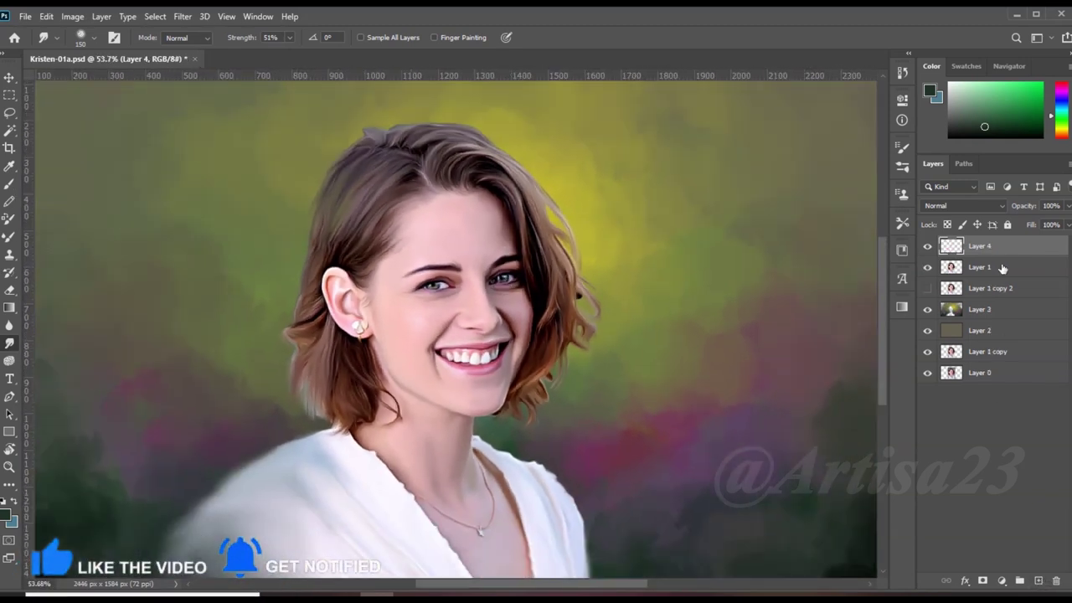
double_click(981, 266)
type("01")
key("Return")
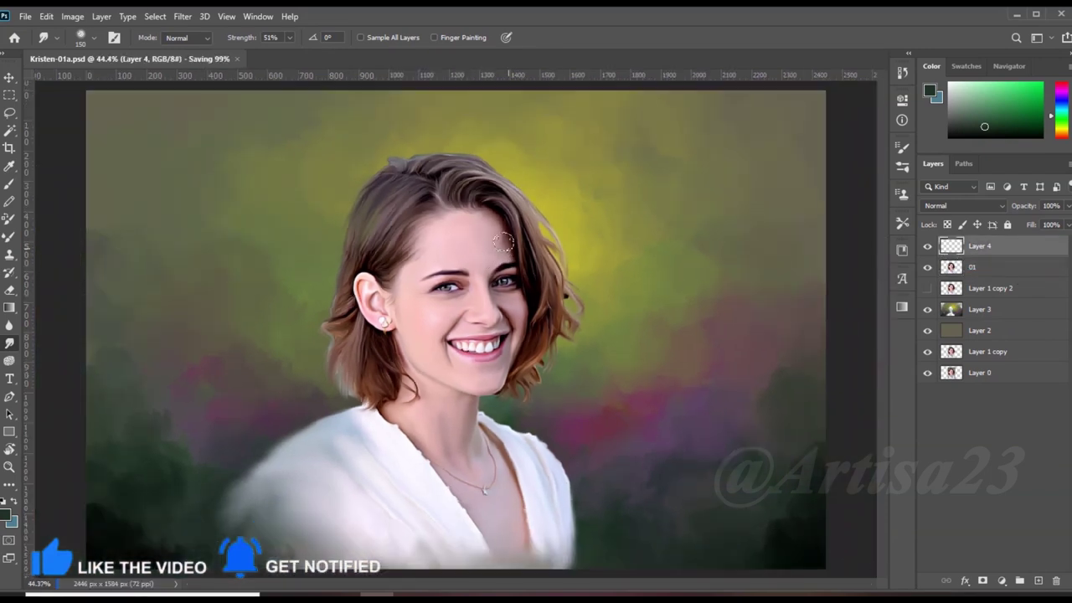
scroll(490, 251, "up", 1)
double_click(980, 245)
type("Hai")
key("Return")
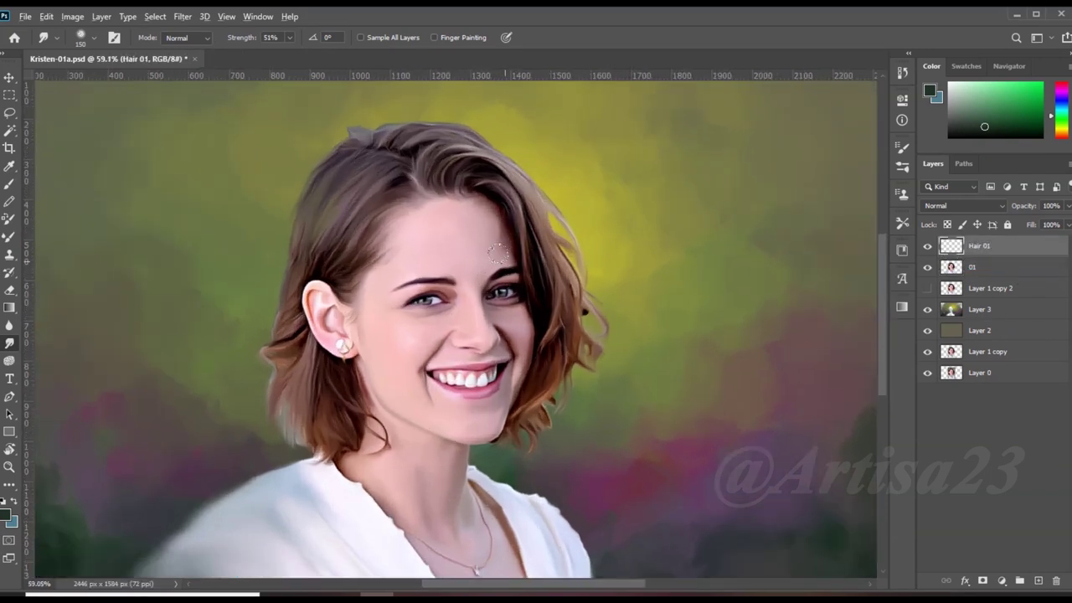
scroll(568, 271, "down", 4)
scroll(537, 283, "up", 2)
left_click(8, 186)
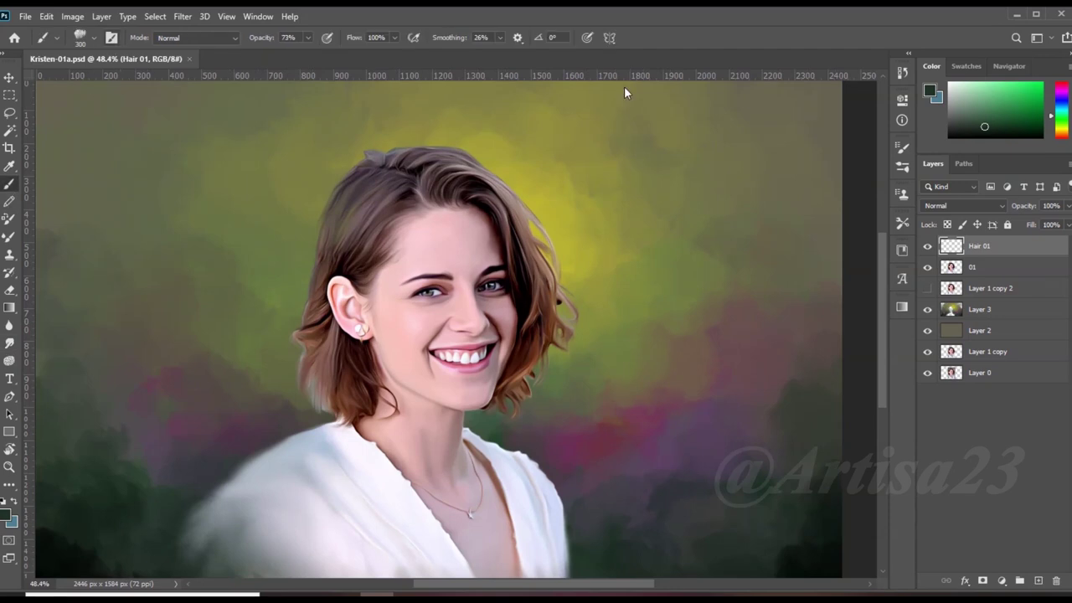
Choose a fine brush preset for painting hair strands
key("F5")
left_click(713, 142)
left_click(812, 247)
key("F5")
left_click_drag(146, 333, 164, 339)
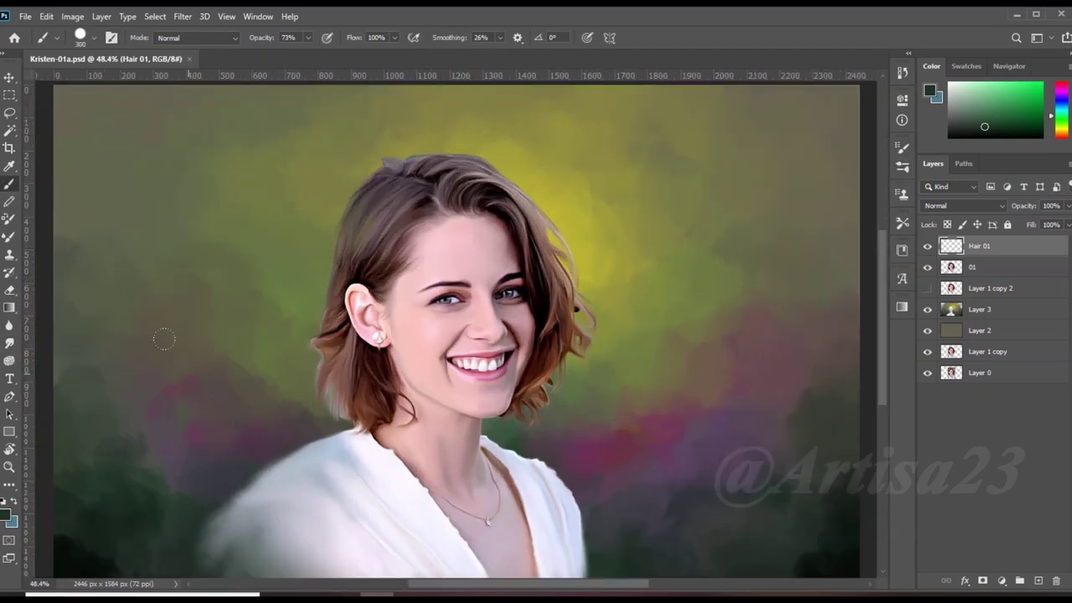
scroll(437, 226, "up", 1)
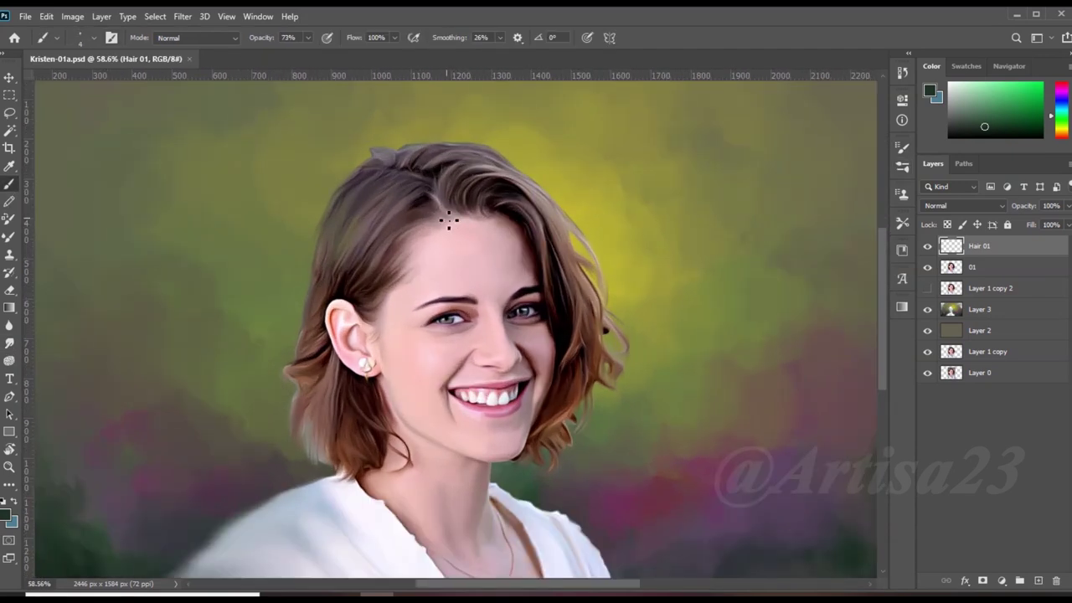
scroll(449, 219, "up", 3)
Sample dark and reddish-brown tones from the hair as paint colours
left_click(434, 221, "alt")
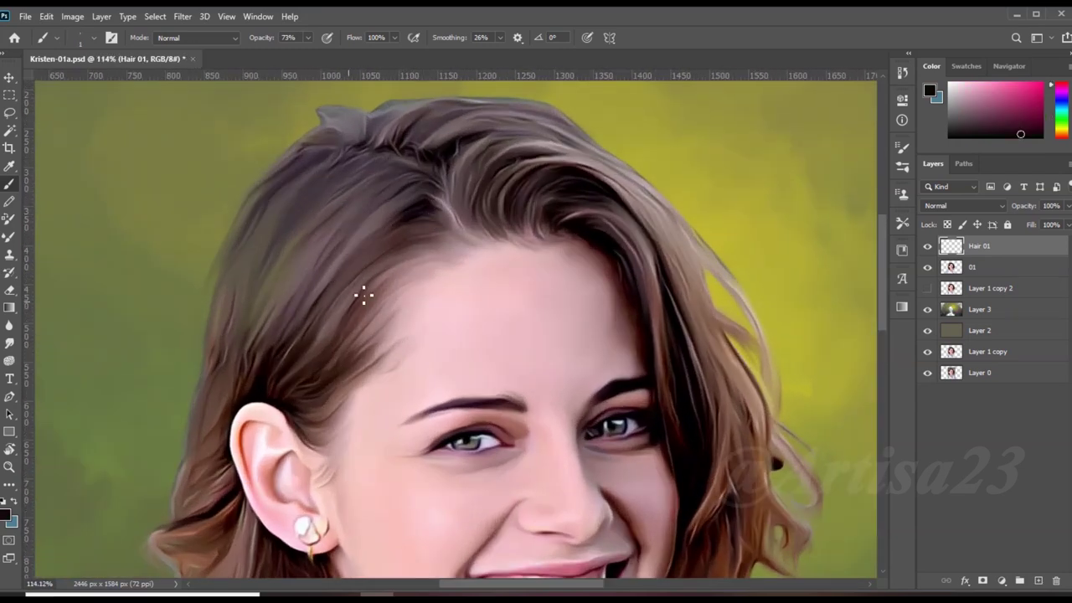
left_click(371, 298, "alt")
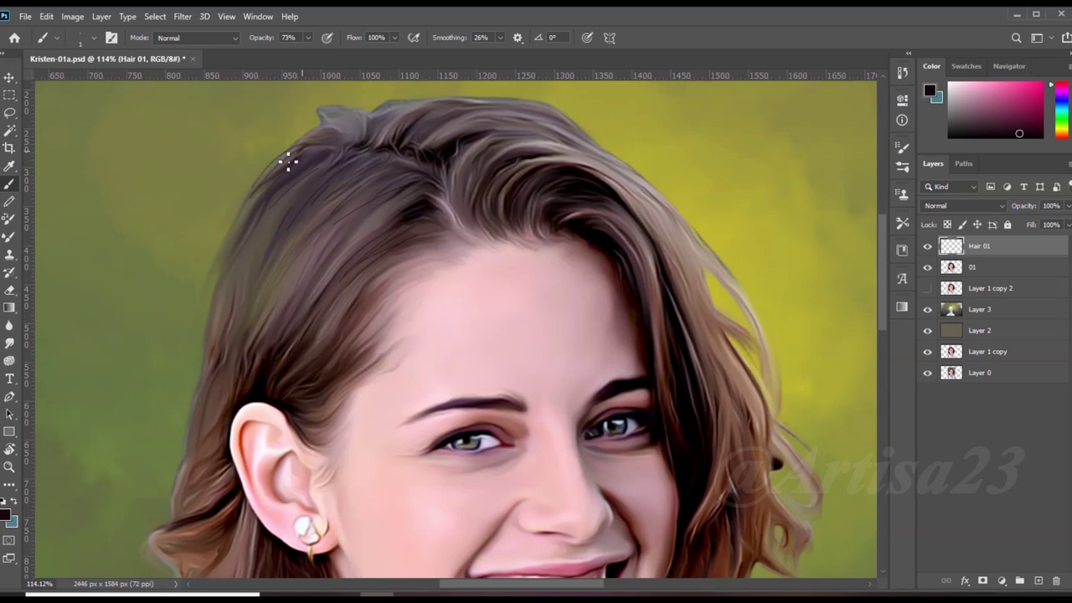
scroll(243, 268, "down", 1)
scroll(243, 327, "down", 1)
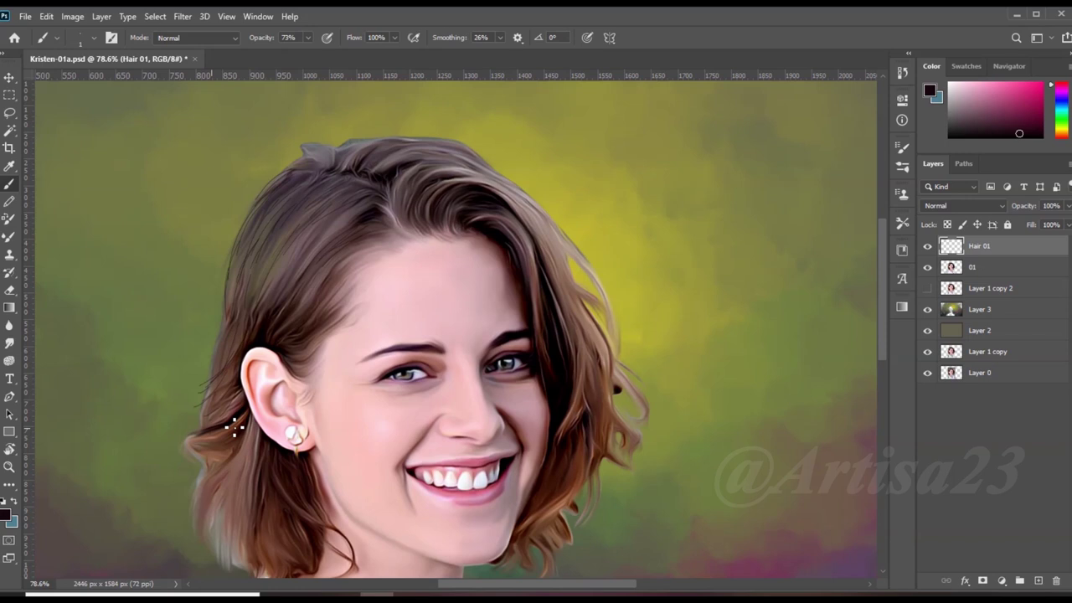
scroll(234, 427, "up", 1)
scroll(172, 455, "down", 1)
scroll(214, 385, "up", 1)
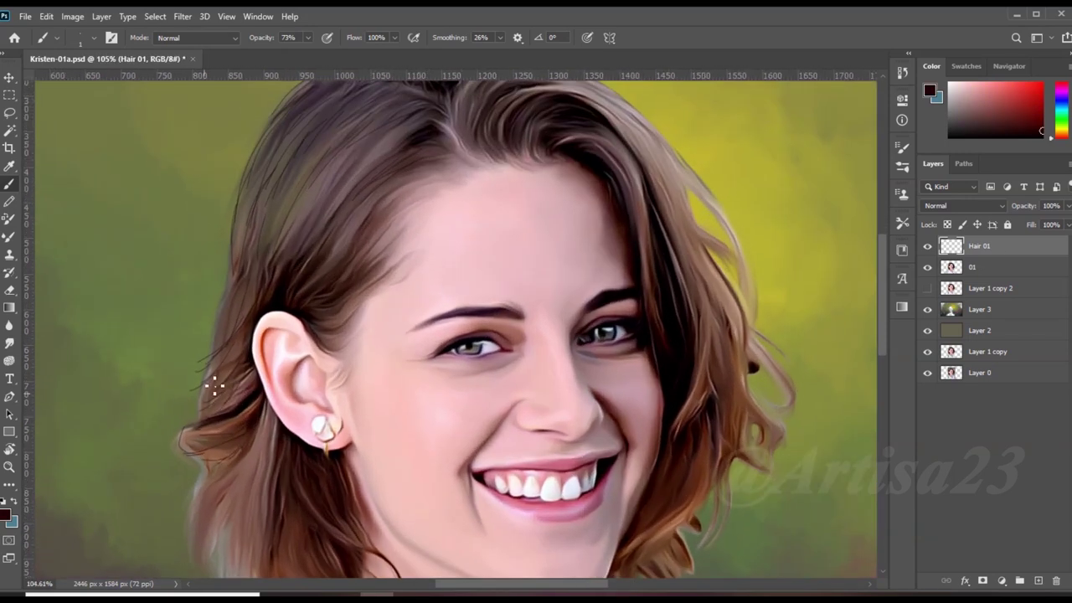
scroll(384, 191, "up", 1)
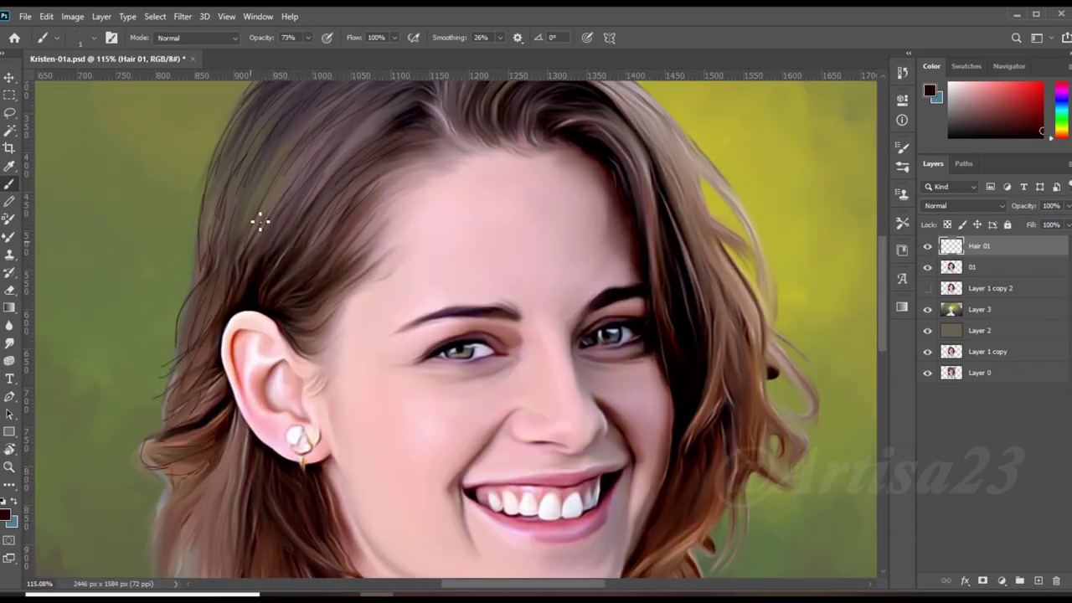
scroll(260, 220, "down", 1)
scroll(290, 131, "up", 1)
scroll(343, 209, "up", 1)
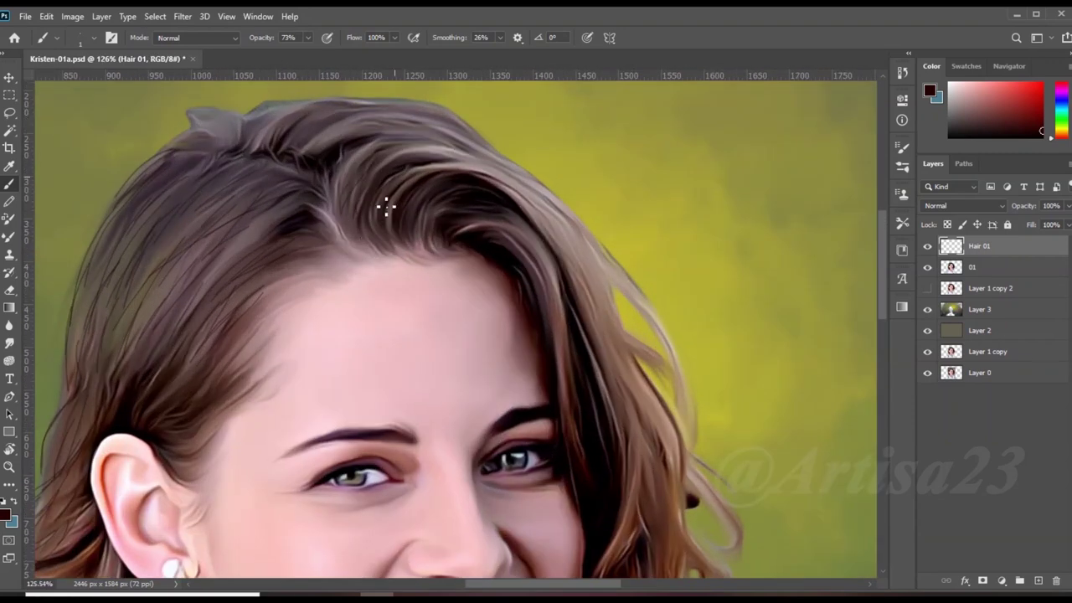
scroll(600, 317, "down", 1)
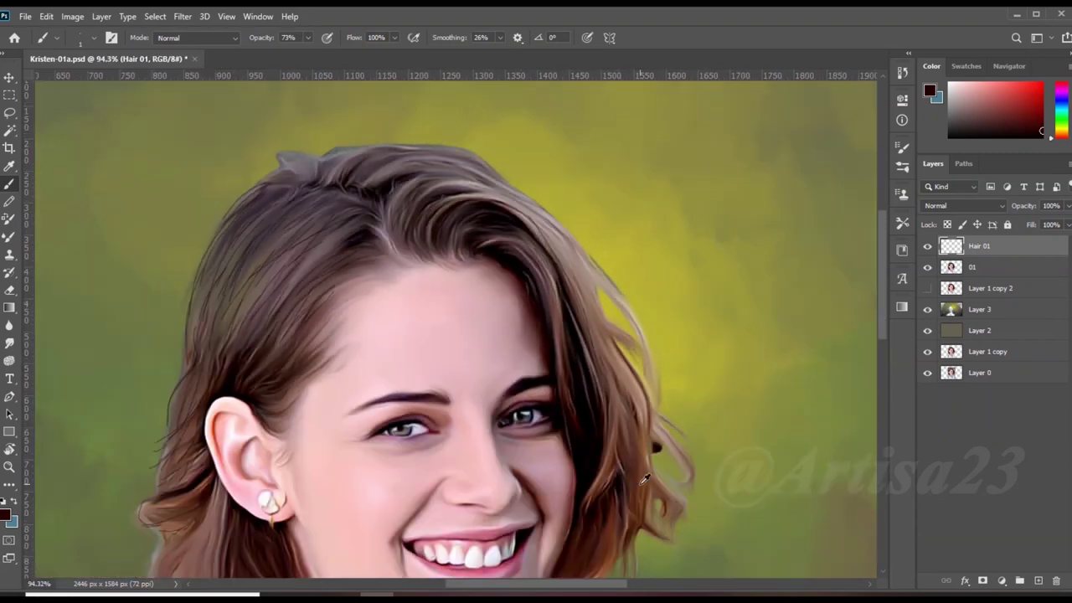
Sample mid and darker hair browns and paint a thin dark strand along the hairline
left_click(604, 353, "alt")
scroll(605, 354, "up", 1)
scroll(580, 269, "up", 3)
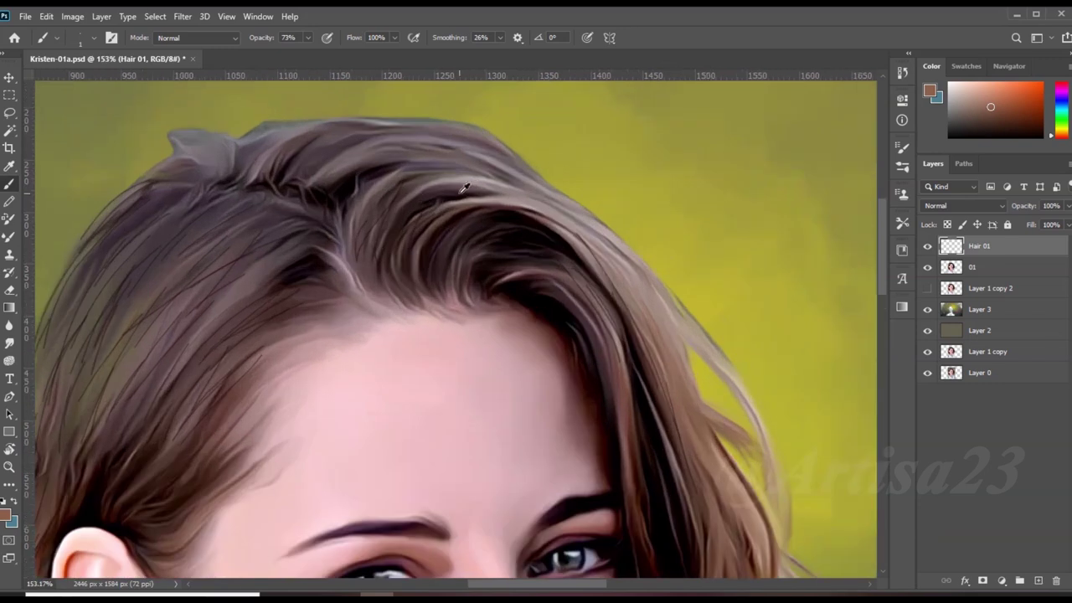
left_click(522, 201, "alt")
scroll(564, 219, "up", 2)
left_click_drag(555, 208, 517, 195)
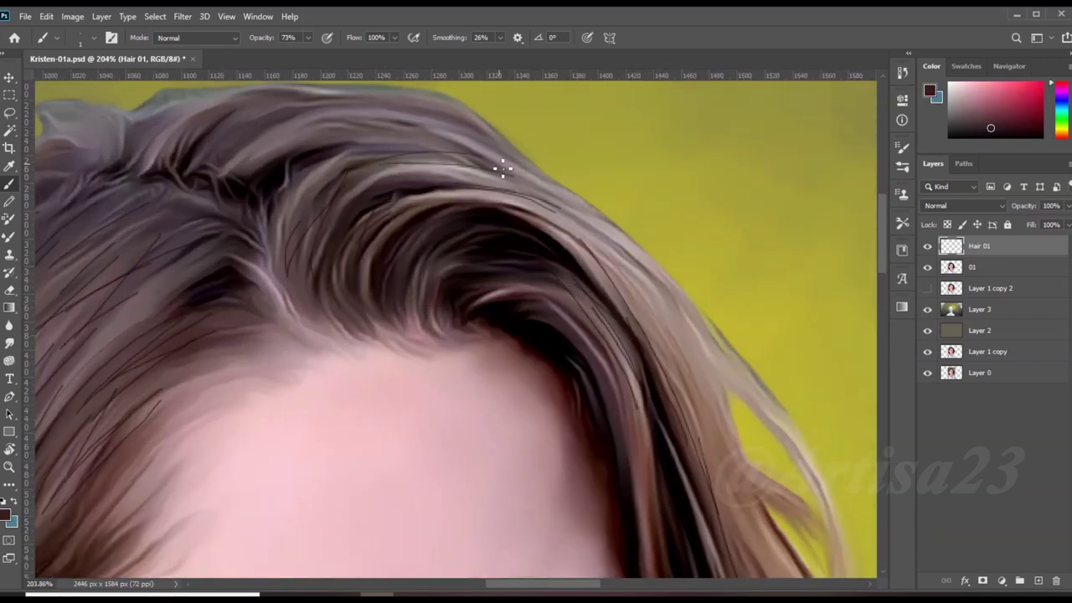
scroll(472, 173, "down", 1)
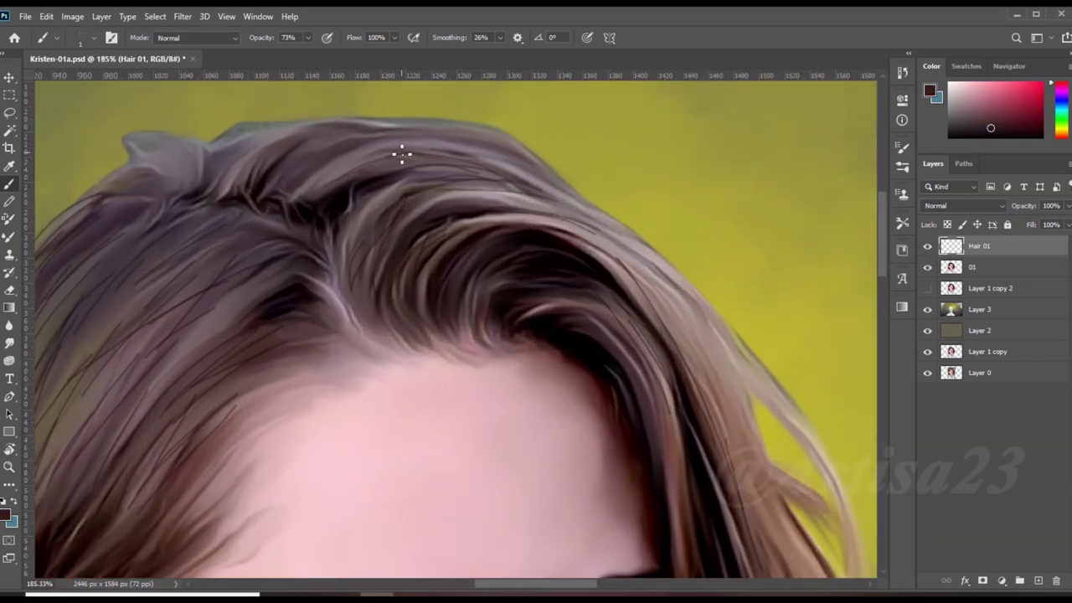
Sample a light grey-purple highlight and a dark brown for more hair strands
left_click(215, 155, "alt")
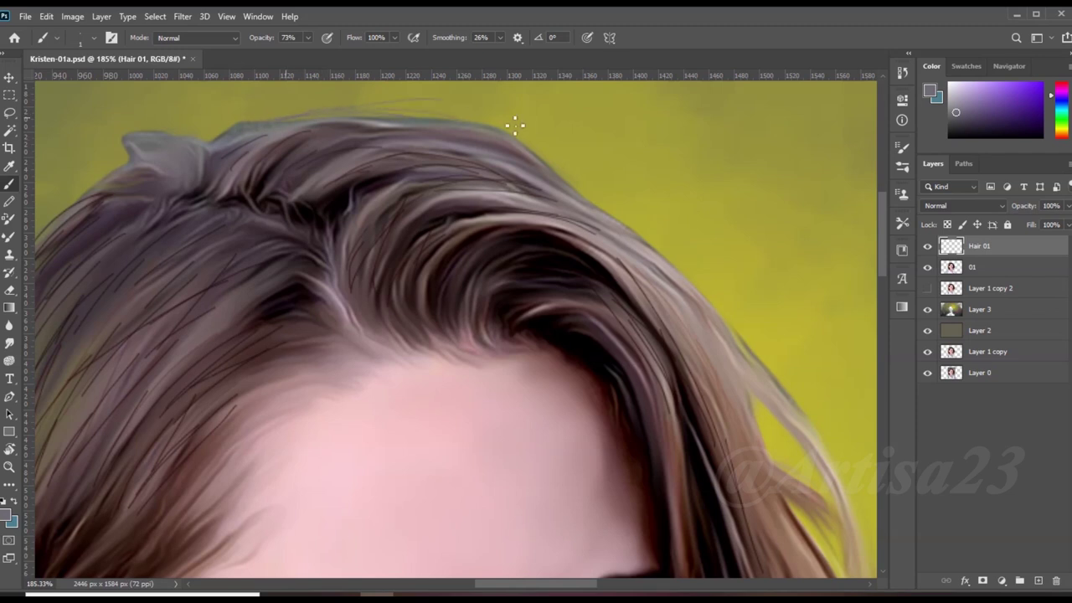
scroll(255, 136, "down", 2)
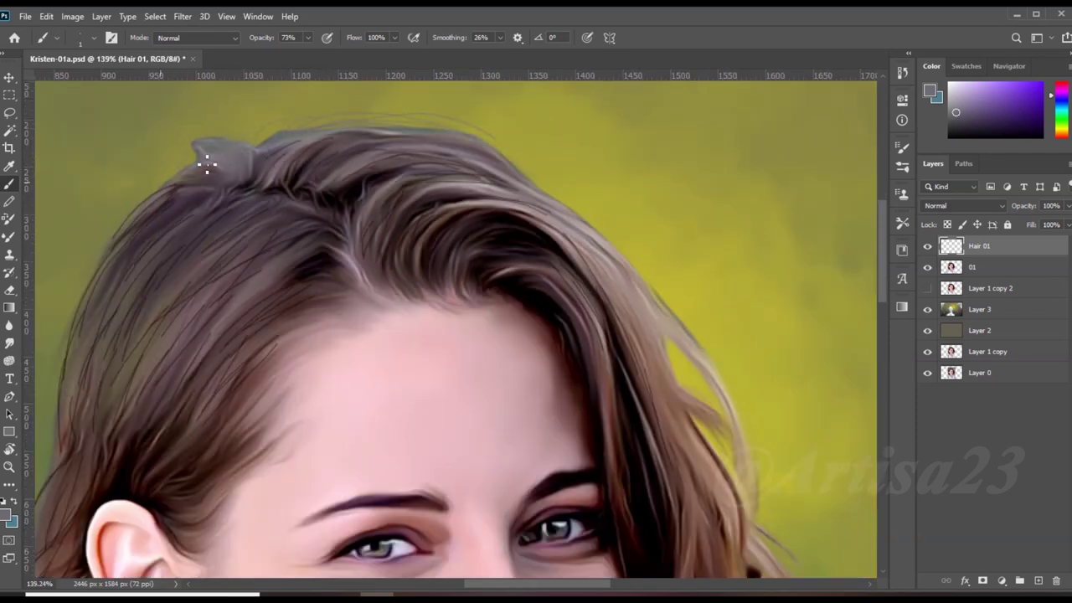
scroll(311, 181, "down", 2)
scroll(596, 338, "down", 1)
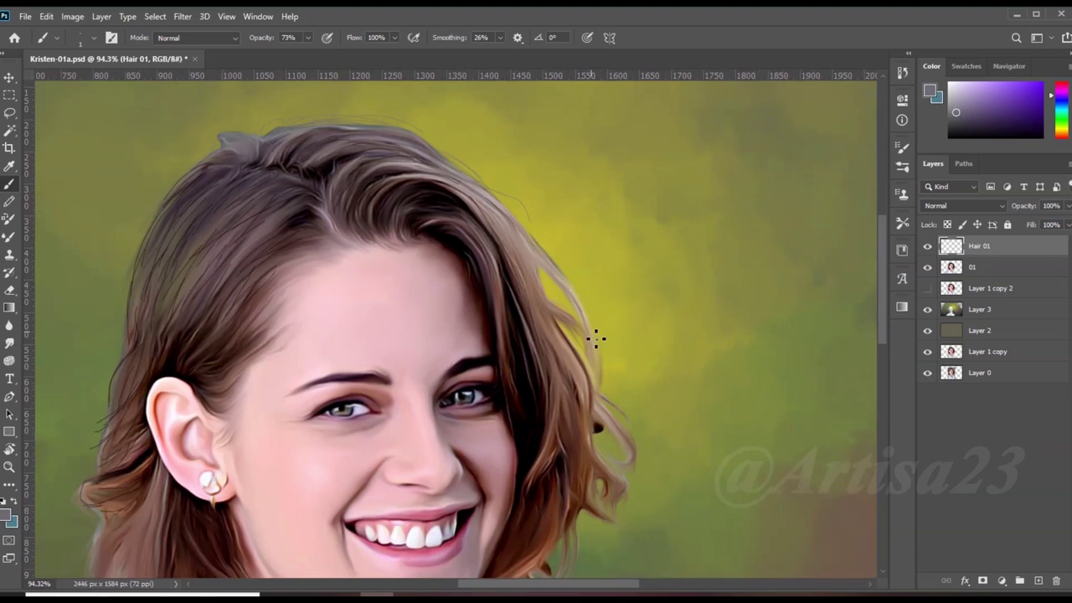
scroll(575, 327, "down", 1)
left_click(545, 283, "alt")
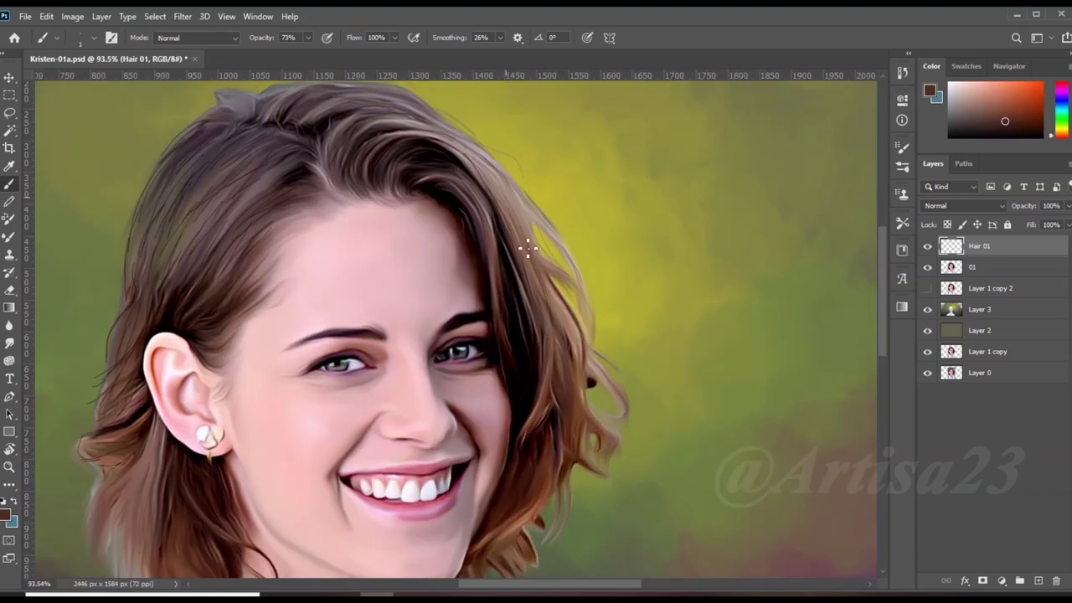
scroll(607, 428, "down", 1)
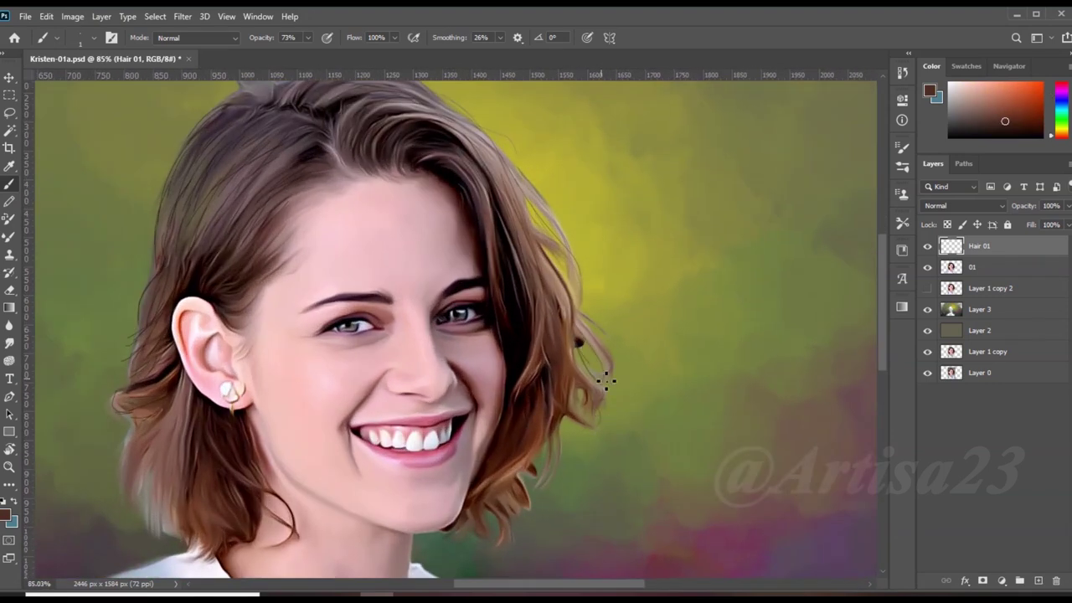
scroll(607, 382, "down", 1)
scroll(540, 419, "up", 1)
scroll(537, 390, "up", 2)
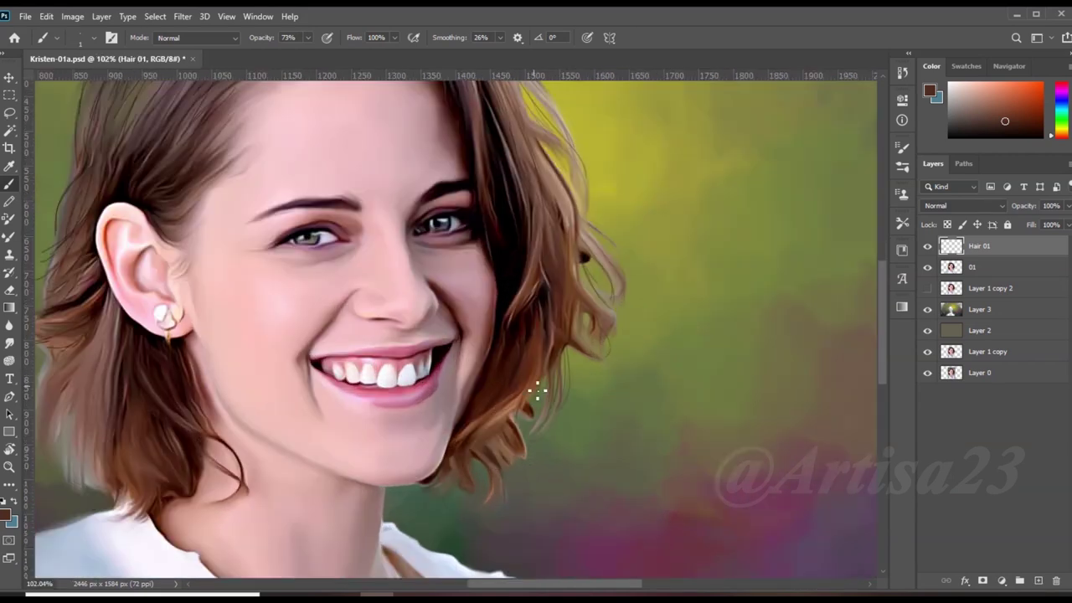
scroll(525, 403, "up", 3)
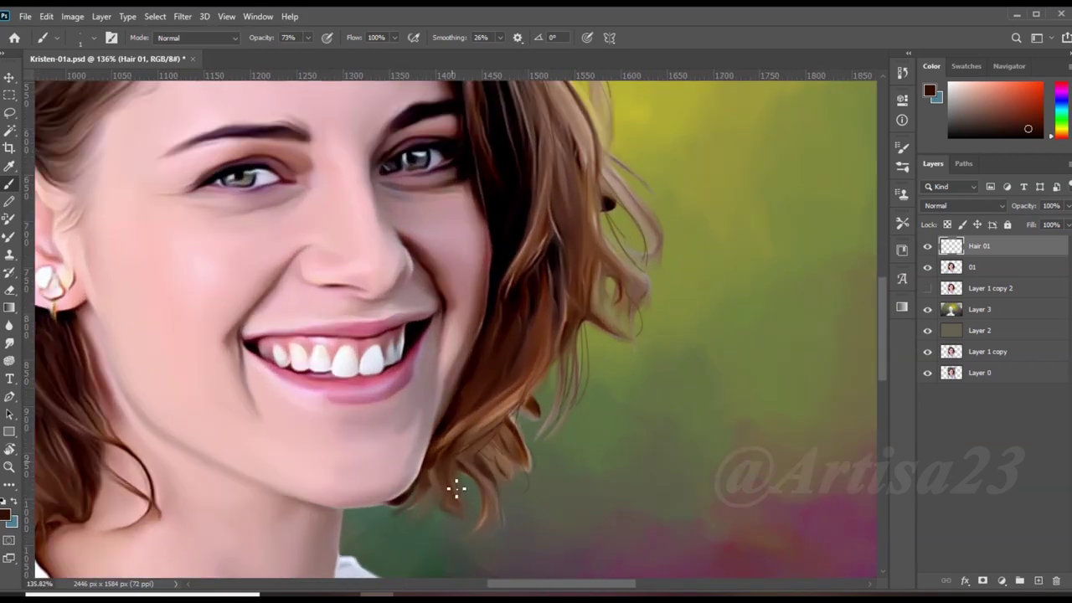
scroll(398, 484, "up", 3)
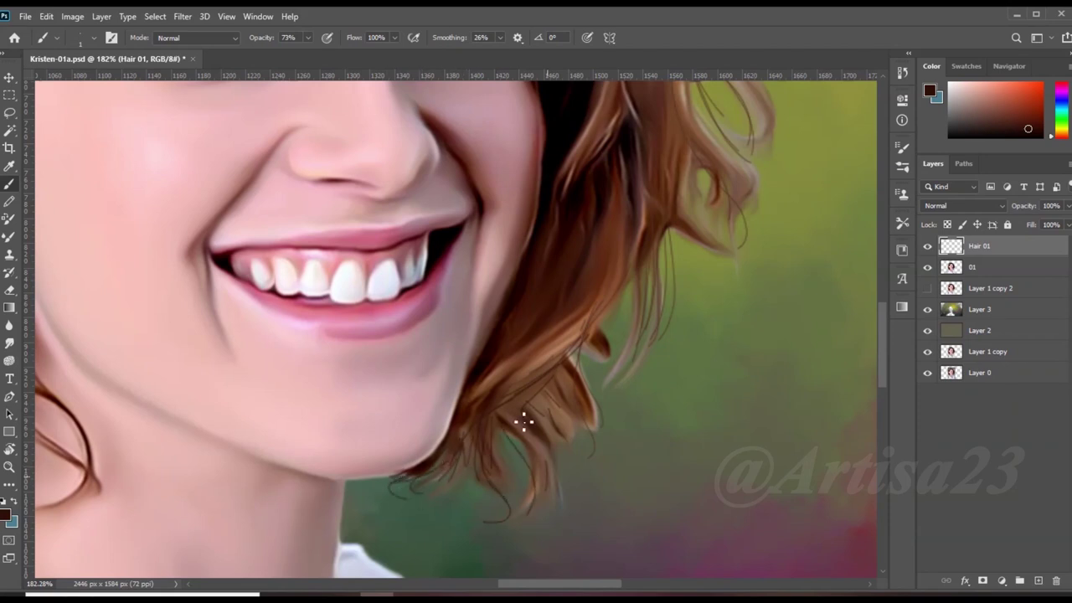
Brush more flyaway strands in sampled light hair browns on Hair 01
left_click(564, 336, "alt")
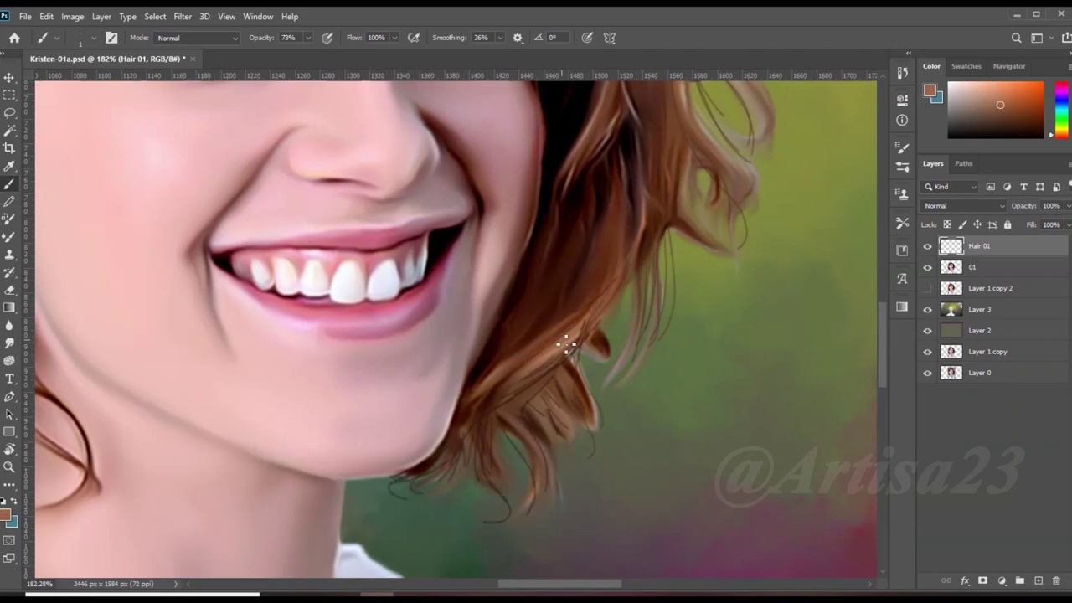
scroll(595, 277, "down", 2)
scroll(586, 193, "up", 2)
scroll(574, 201, "up", 2)
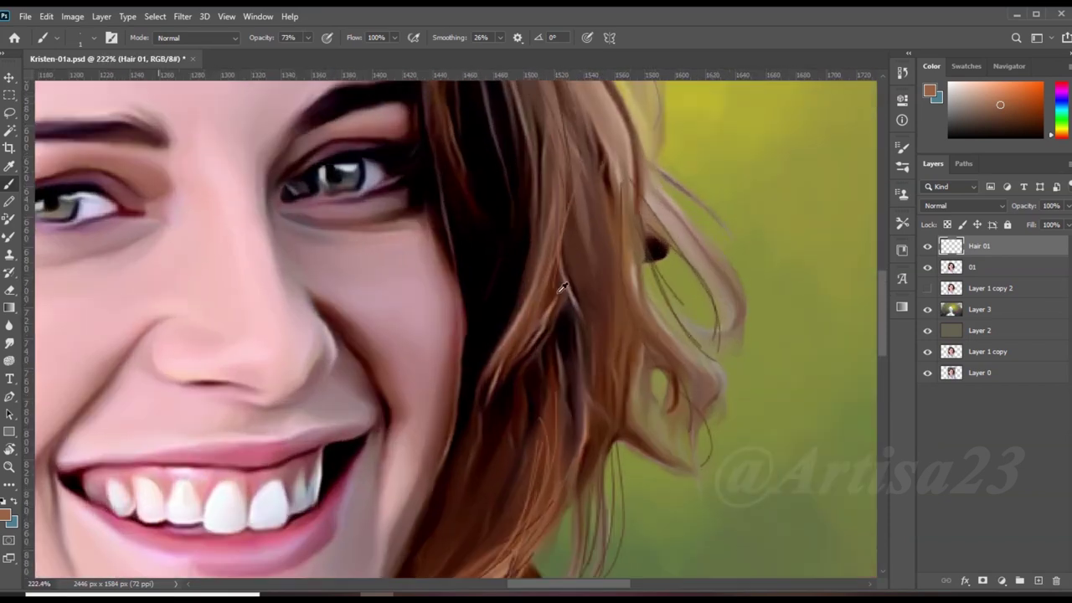
scroll(570, 201, "up", 1)
scroll(561, 167, "up", 2)
scroll(559, 152, "down", 2)
scroll(603, 335, "up", 1)
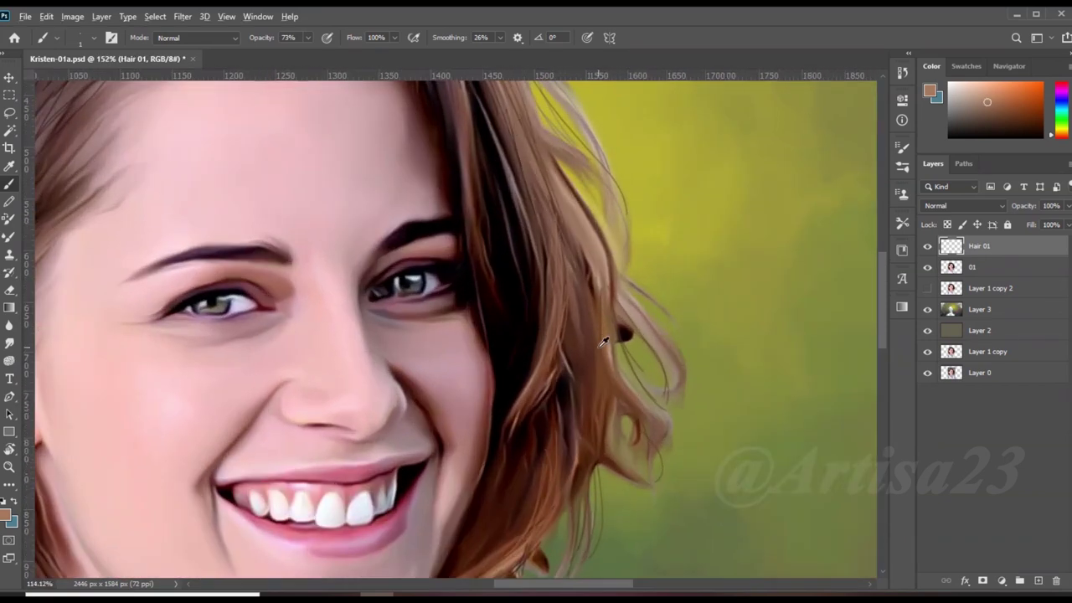
scroll(569, 210, "down", 1)
scroll(339, 195, "down", 1)
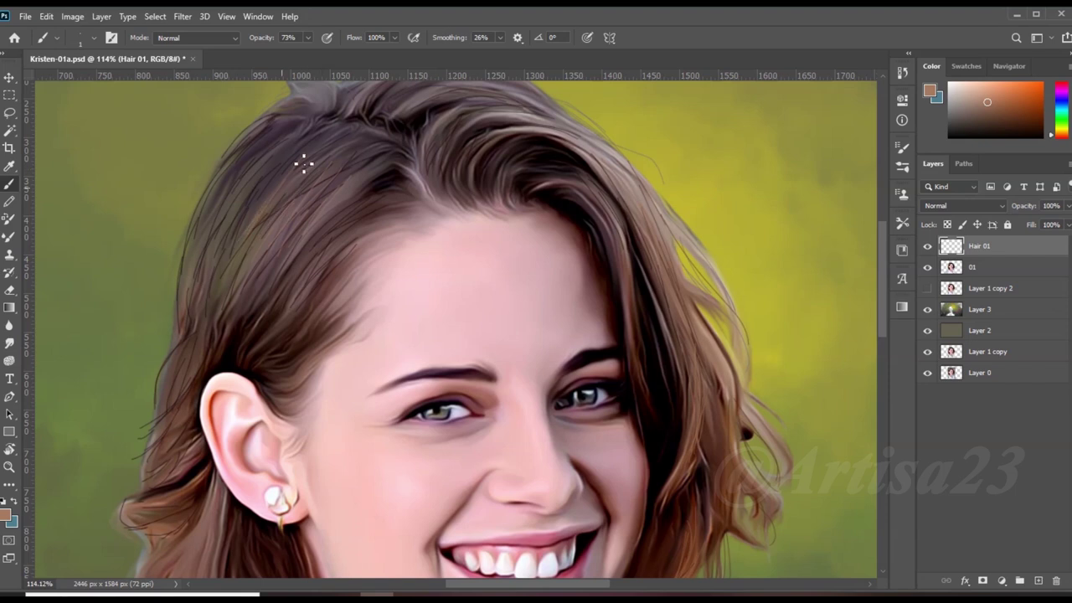
scroll(253, 266, "up", 2)
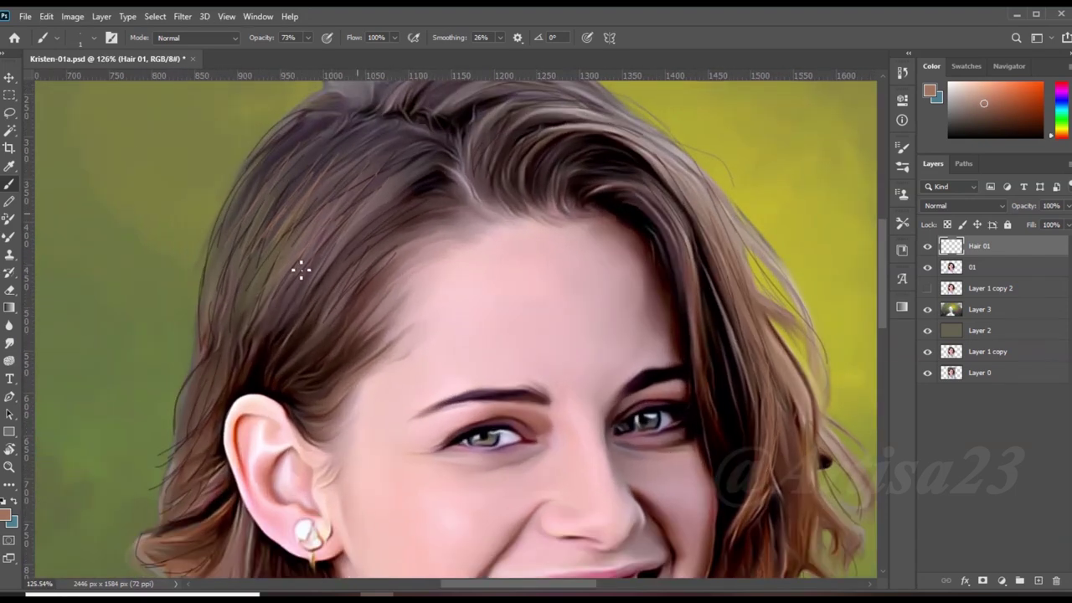
scroll(270, 194, "down", 3)
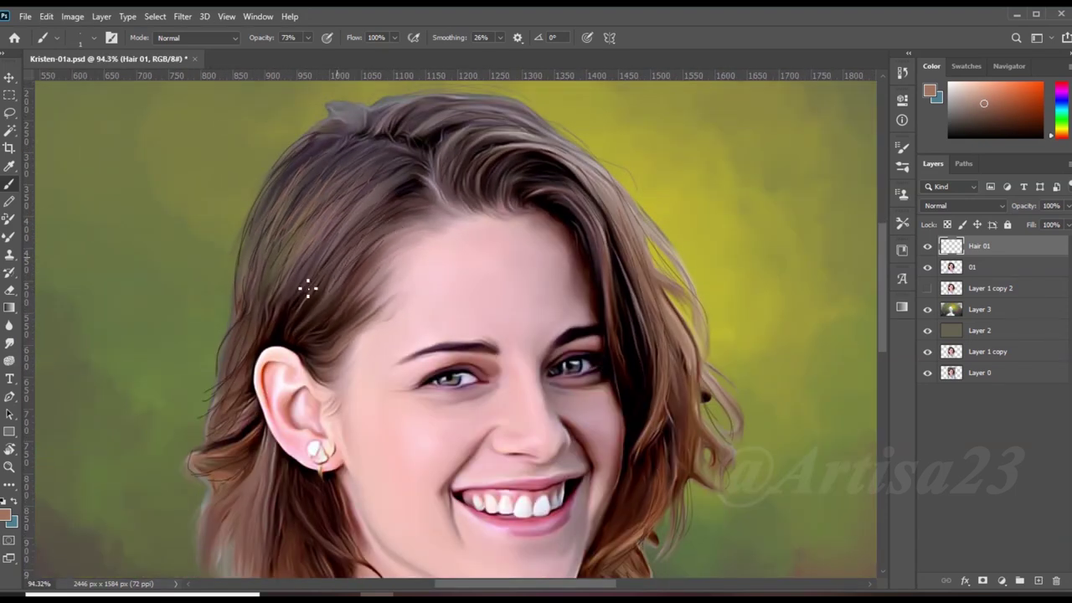
scroll(308, 289, "down", 1)
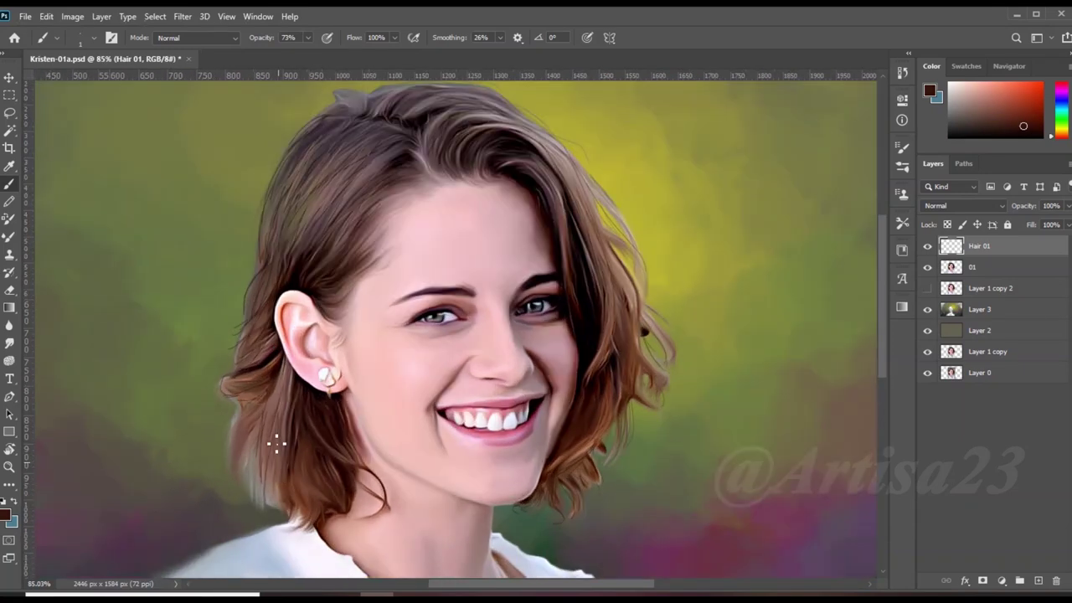
left_click(296, 492, "alt")
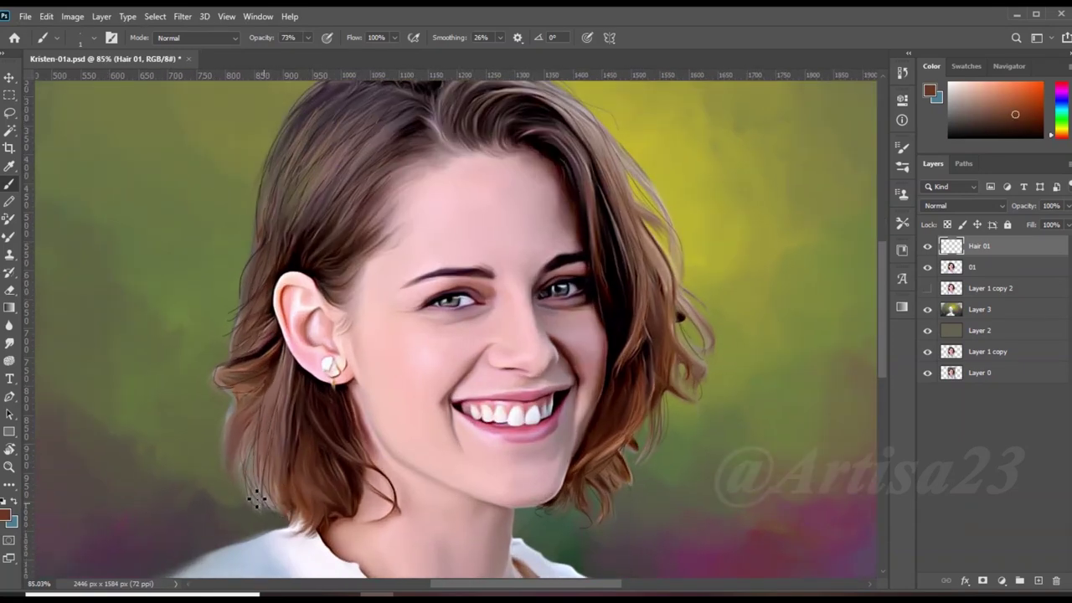
scroll(254, 514, "down", 2)
scroll(268, 436, "up", 1)
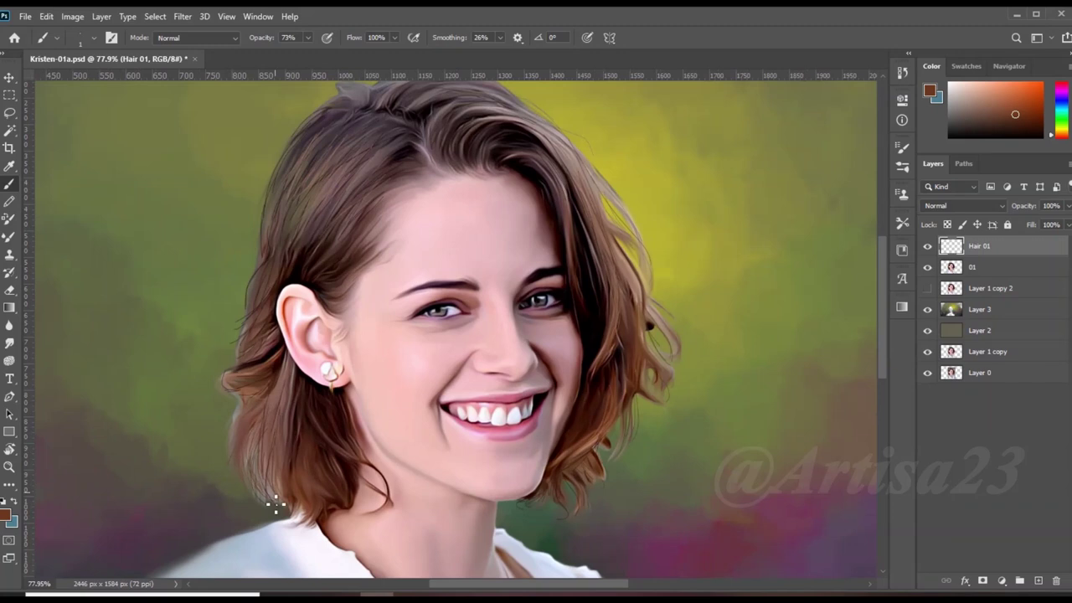
scroll(450, 397, "down", 3)
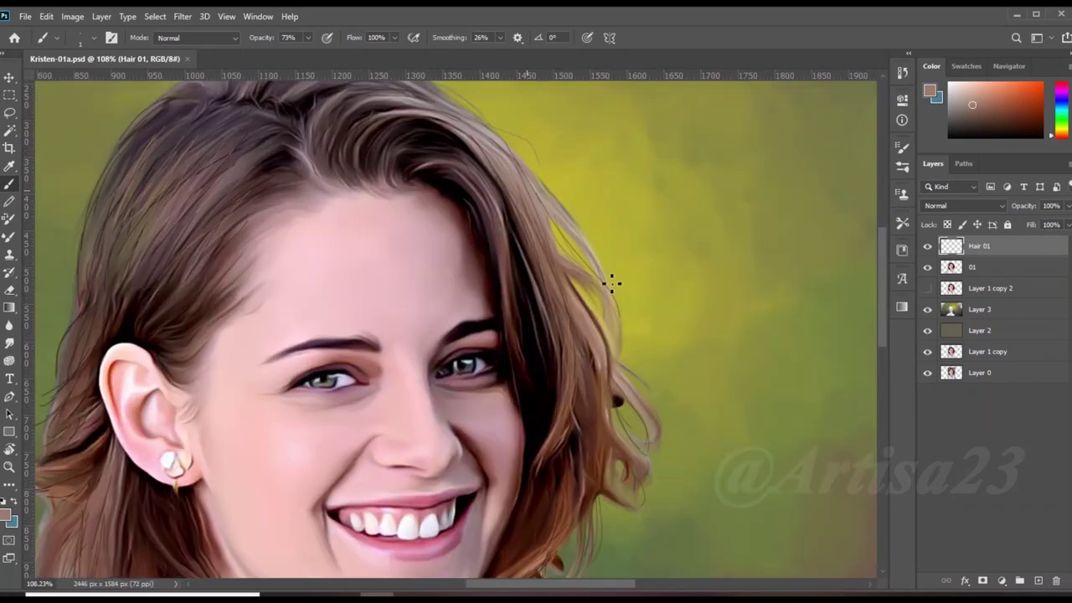
scroll(612, 293, "down", 2)
scroll(623, 310, "down", 1)
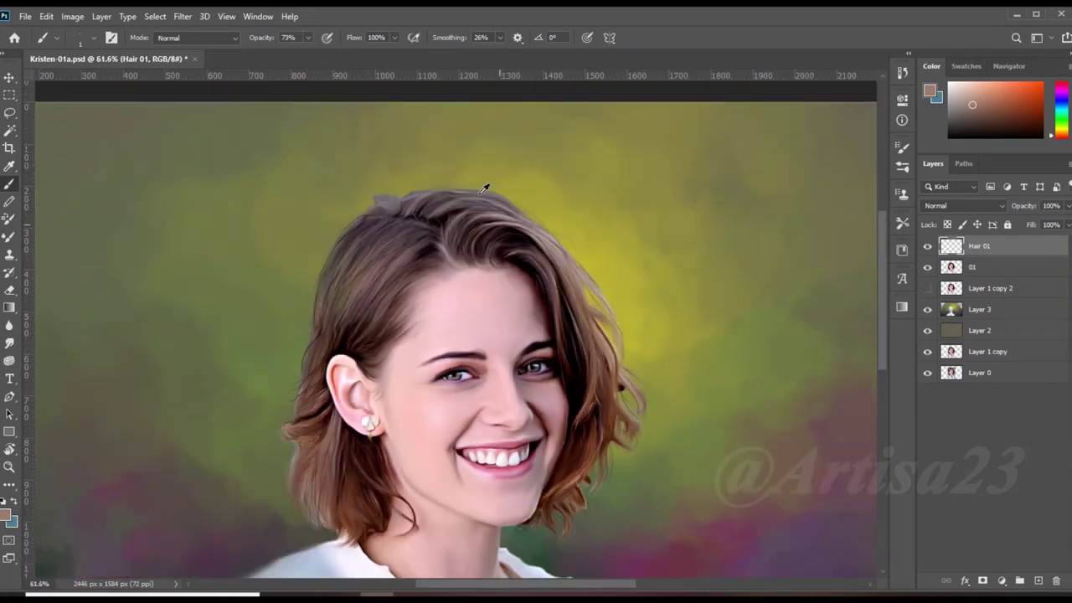
scroll(491, 187, "up", 3)
scroll(410, 175, "up", 1)
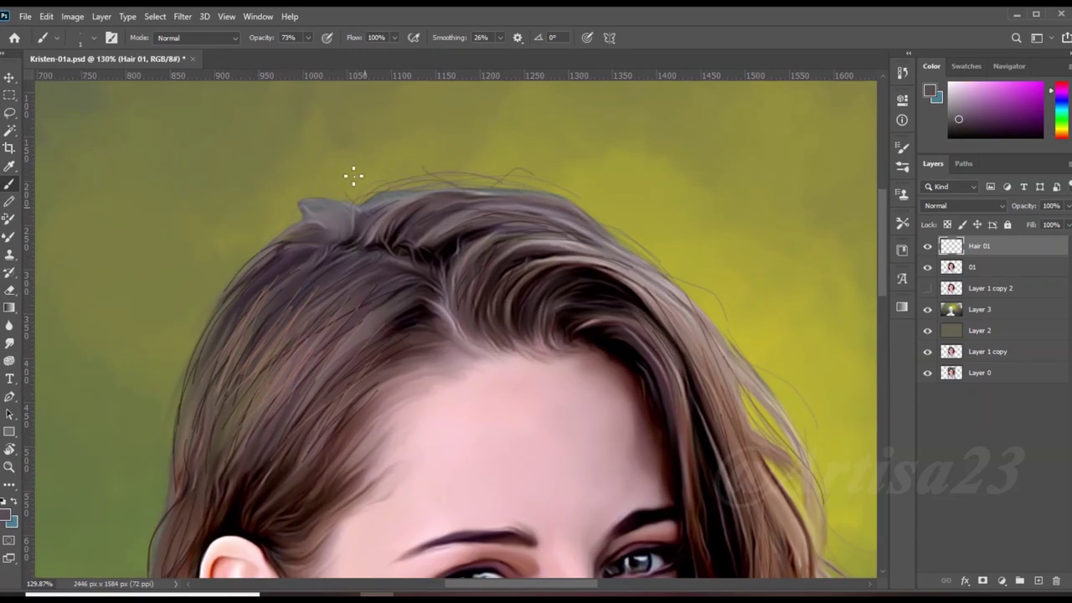
scroll(255, 263, "down", 3)
Smudge the paint on layer 01, then return to Hair 01 and add a new layer above it
left_click(972, 266)
left_click(10, 343)
scroll(379, 171, "up", 2)
scroll(380, 171, "down", 3)
scroll(442, 167, "down", 1)
scroll(443, 167, "up", 2)
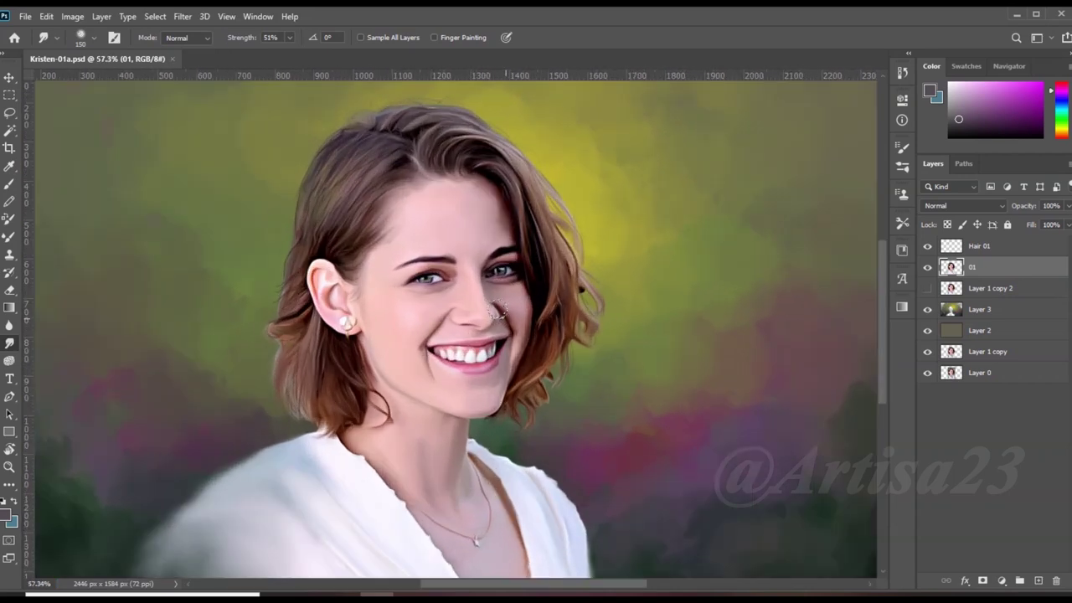
scroll(442, 167, "up", 1)
left_click(987, 247)
scroll(528, 251, "down", 2)
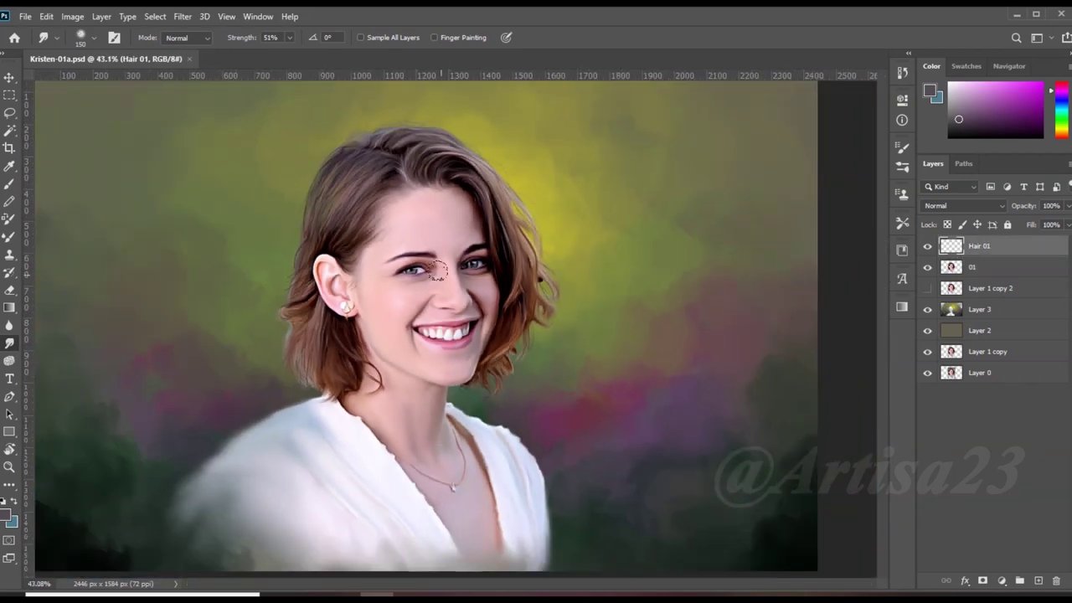
scroll(528, 251, "up", 1)
left_click(1038, 581)
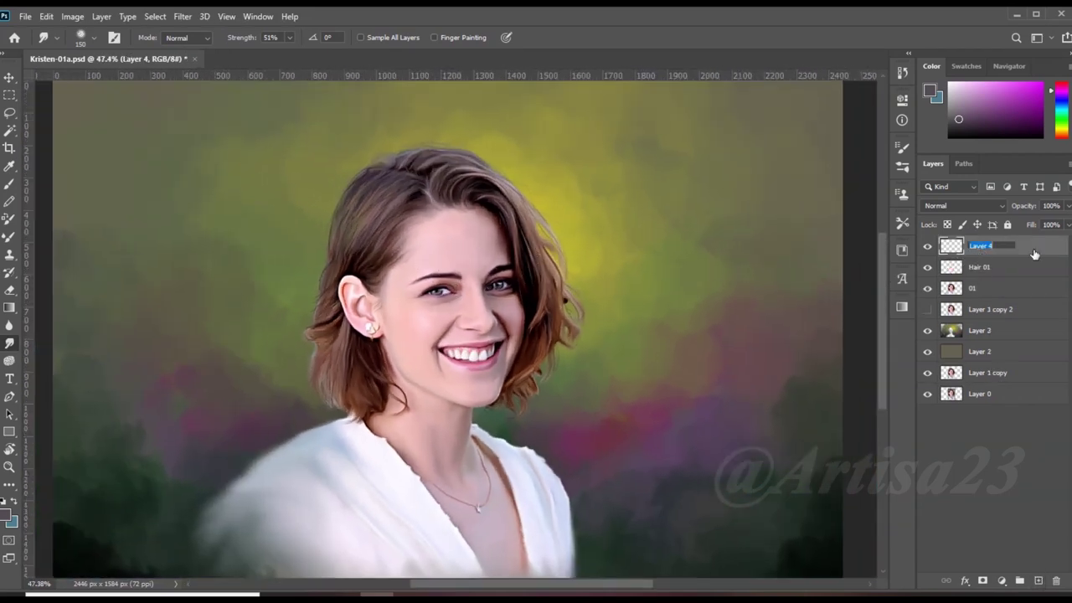
type("Color 01")
Name the new layer Color 01 and choose the Hard Round brush at 35% opacity
key("Return")
scroll(452, 318, "down", 1)
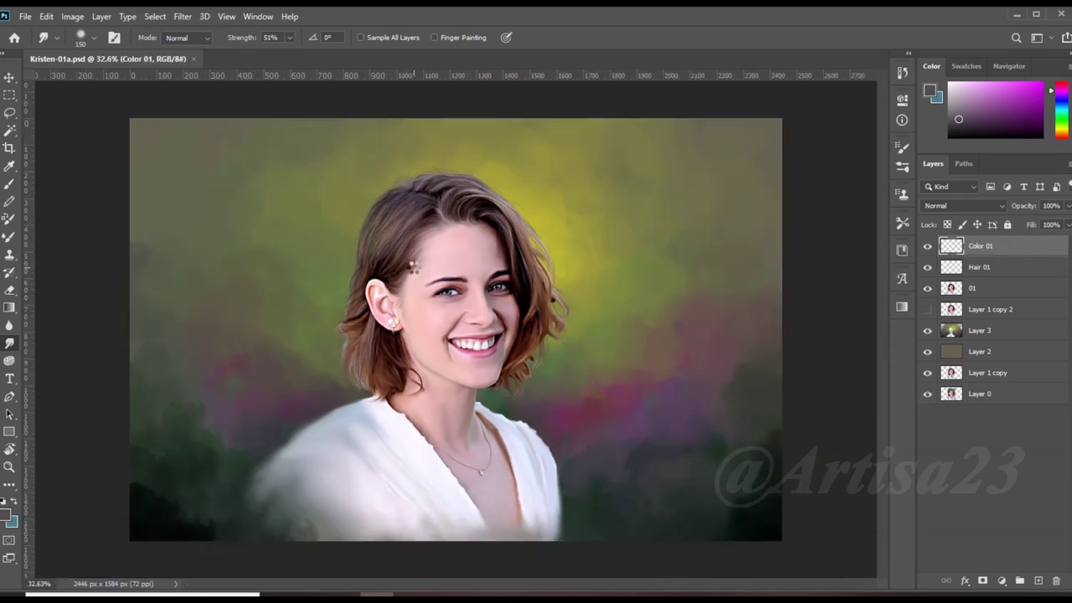
scroll(452, 318, "up", 2)
key("b")
left_click(902, 146)
left_click(711, 141)
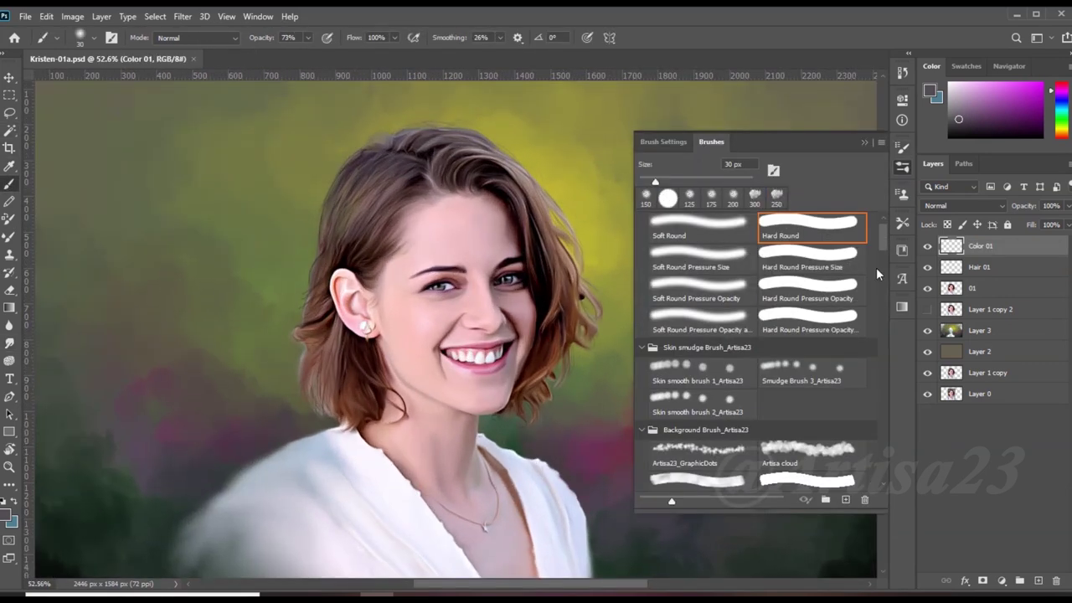
left_click_drag(308, 38, 287, 56)
left_click(902, 146)
Set Color 01 to Color blend mode, pick dark red 6a0000, and lower brush opacity to 15%
left_click(963, 205)
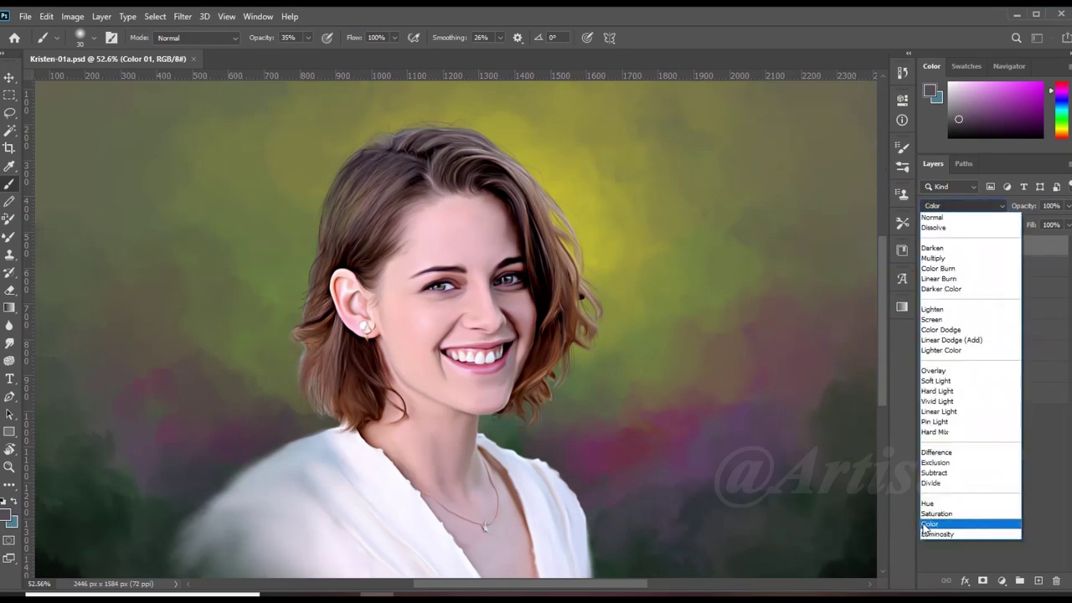
left_click(963, 520)
left_click(7, 515)
left_click(878, 328)
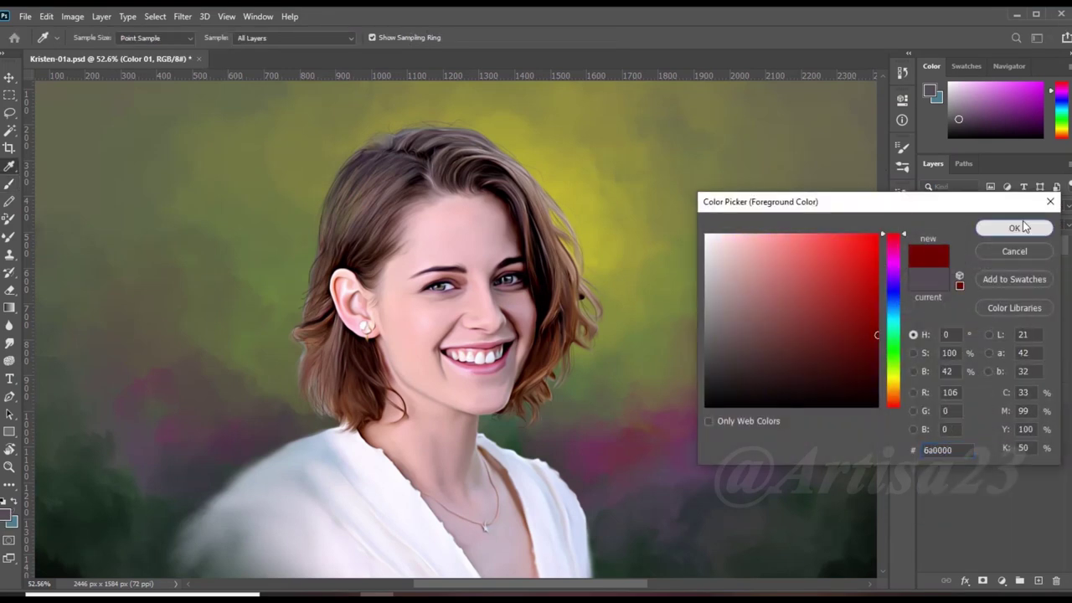
left_click(1023, 226)
left_click(308, 38)
Glaze the red over the face within the figure selection, then add a layer named Color 02
scroll(487, 313, "up", 2)
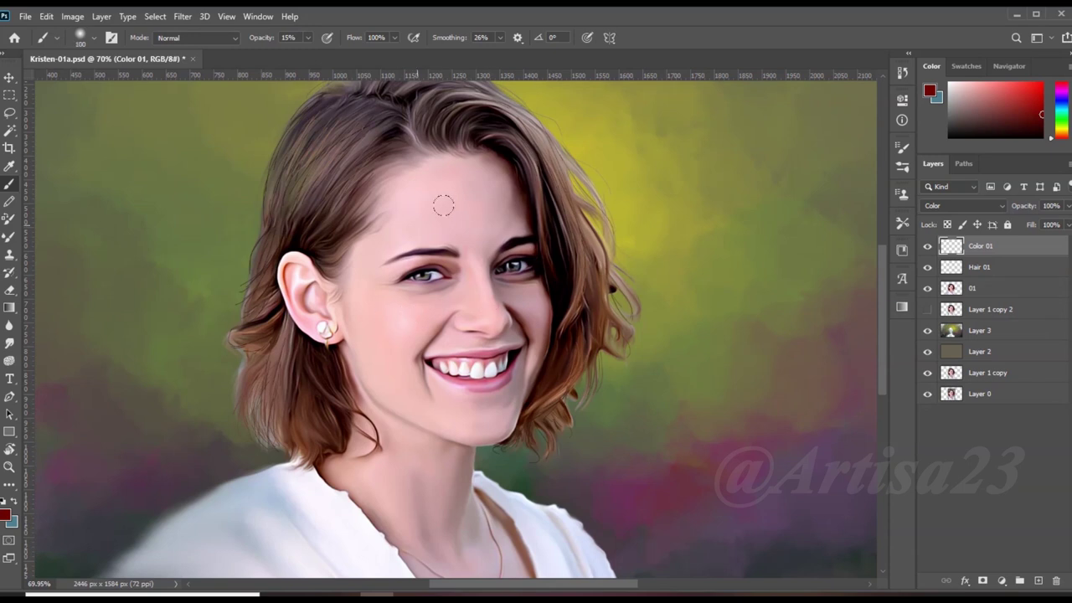
left_click(951, 288, "ctrl")
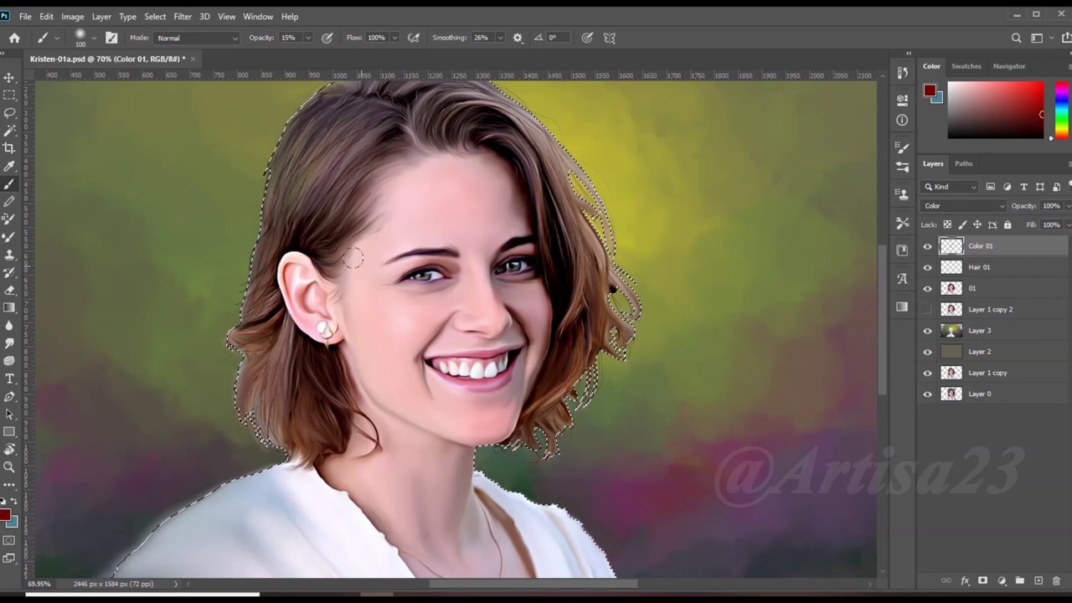
key("bracketleft")
key("bracketleft")
key("bracketleft")
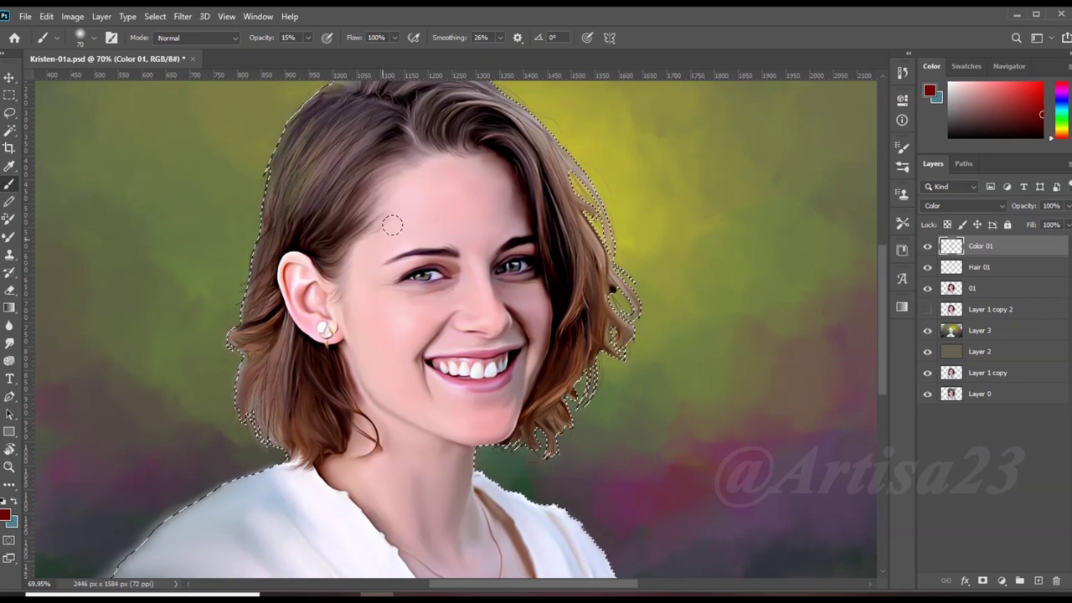
scroll(438, 253, "down", 2)
key("bracketright")
key("bracketright")
key("bracketright")
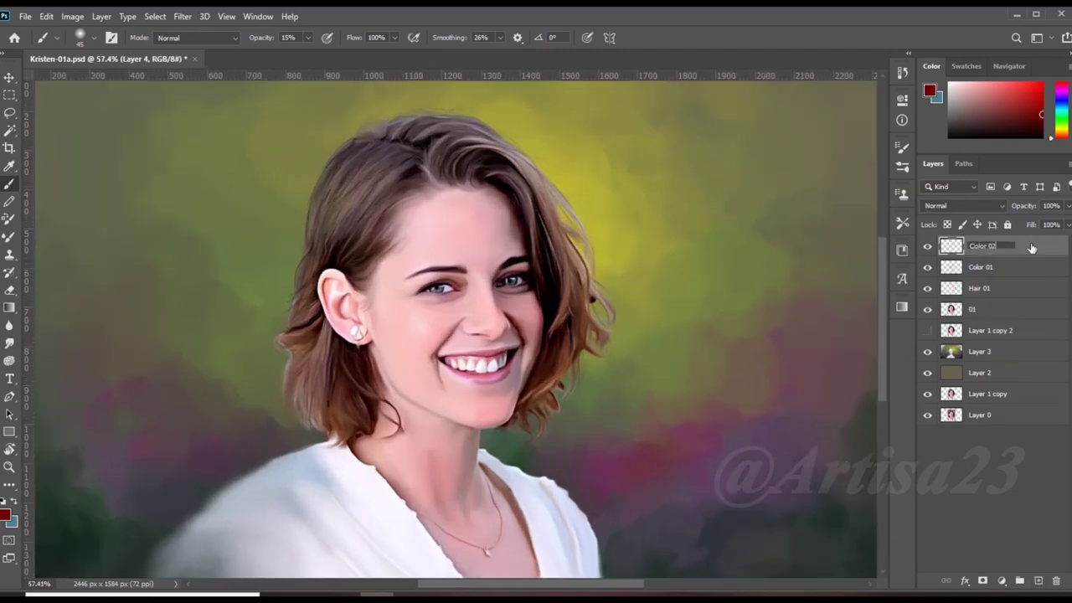
key("Return")
Save the painting as Kristen-01b
left_click(26, 16)
left_click(41, 179)
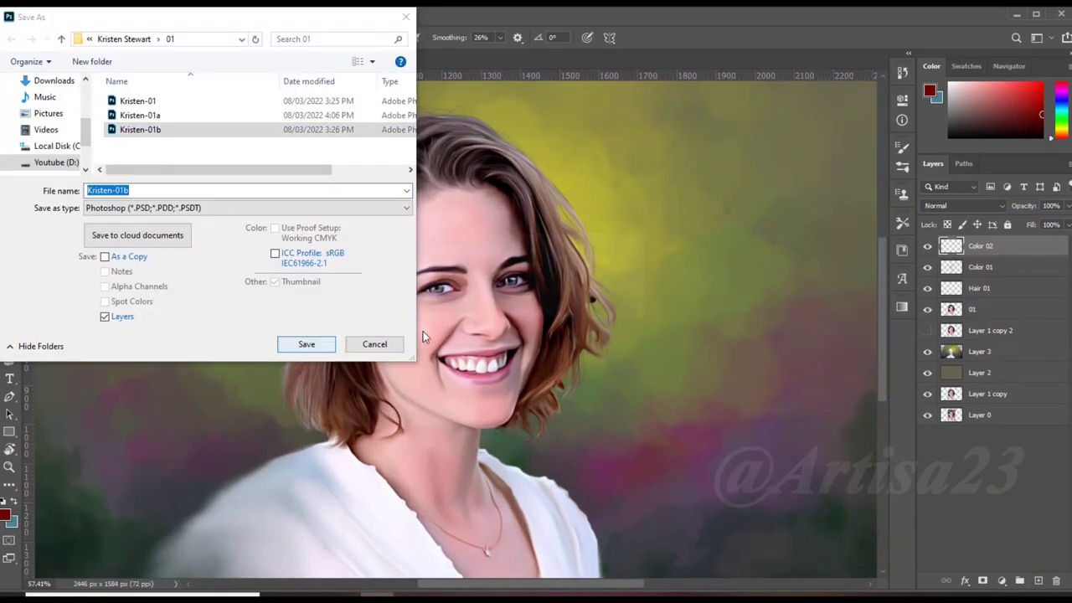
left_click(306, 344)
Set Color 02 to Color mode and glaze yellow e9ba2c over the face within the figure selection
left_click(6, 515)
left_click(893, 386)
left_click(845, 249)
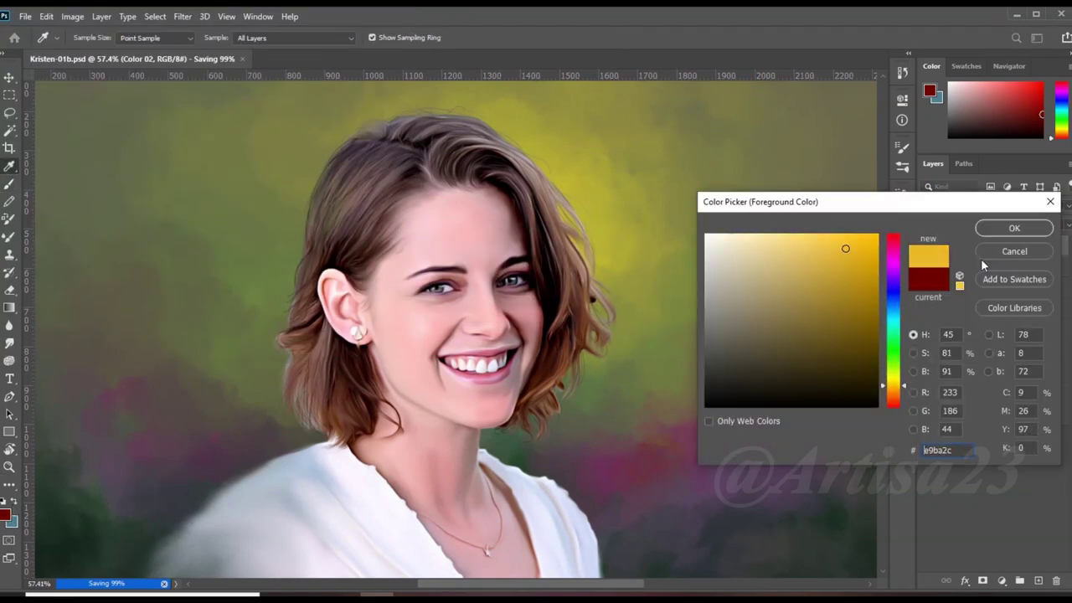
left_click(1014, 227)
key("b")
left_click(964, 205)
left_click(963, 523)
mouse_move(483, 321)
left_mouse_down()
mouse_move(476, 251)
mouse_move(424, 235)
mouse_move(383, 283)
mouse_move(476, 393)
mouse_move(472, 340)
mouse_move(407, 304)
mouse_move(436, 311)
left_mouse_up()
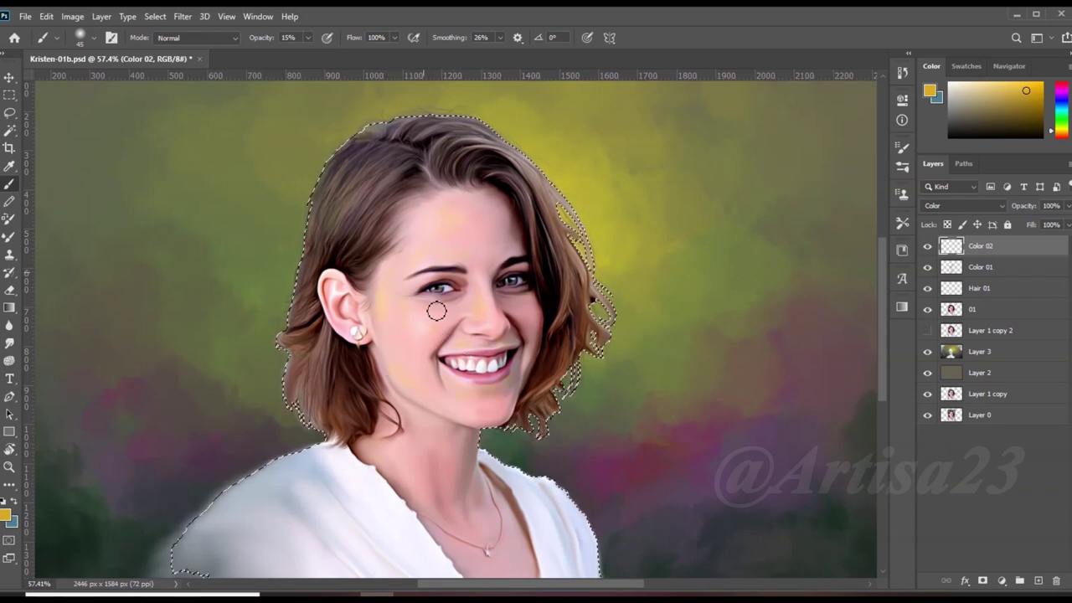
Smudge the yellow glaze, deselect, save, and add a new layer for the lips
scroll(471, 456, "down", 1)
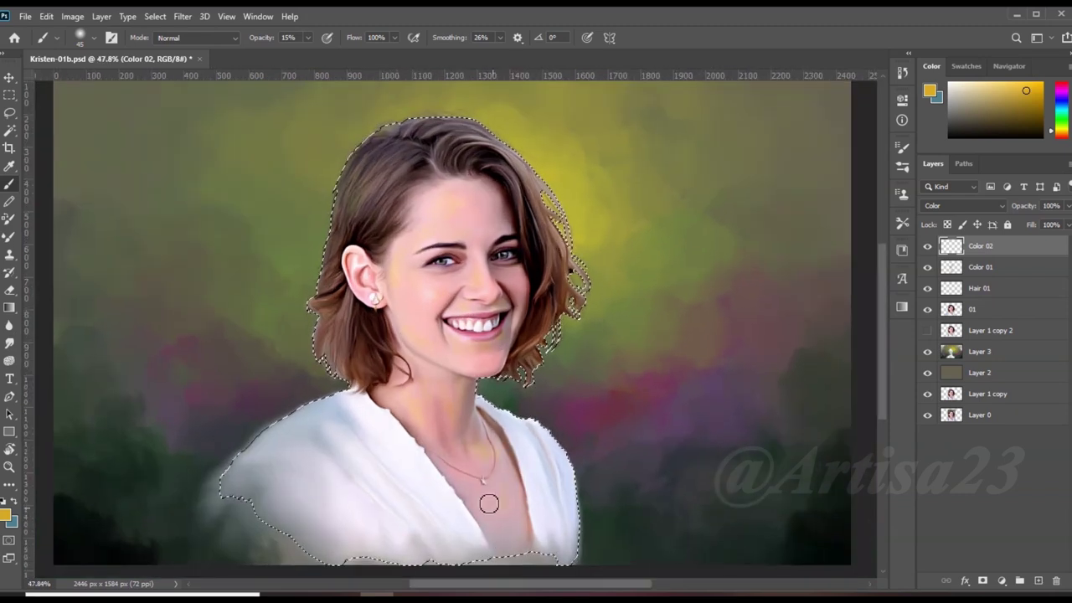
scroll(489, 504, "up", 2)
key("r")
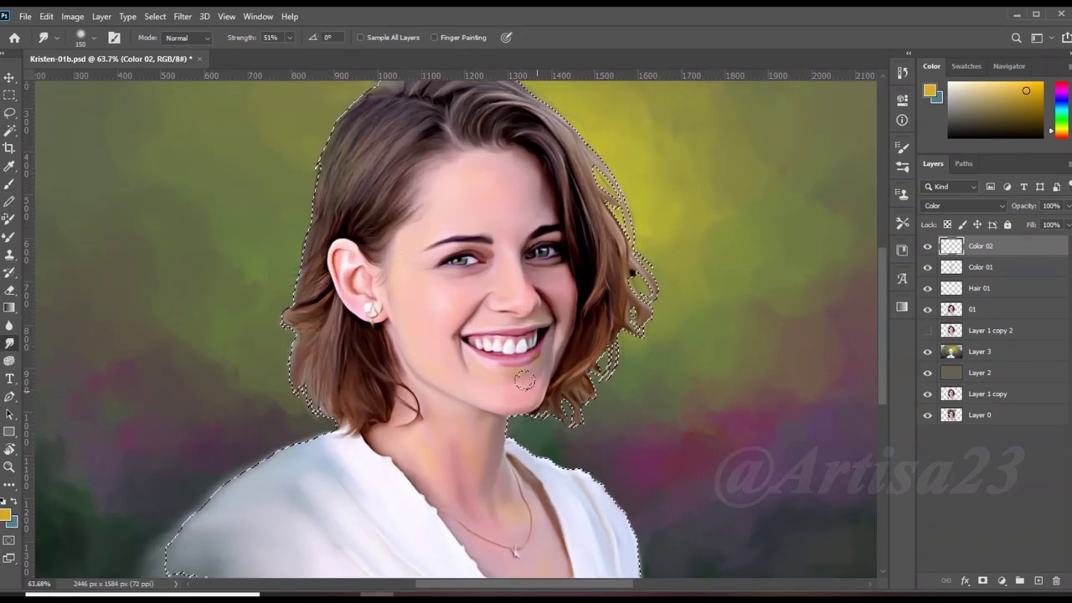
scroll(464, 486, "down", 1)
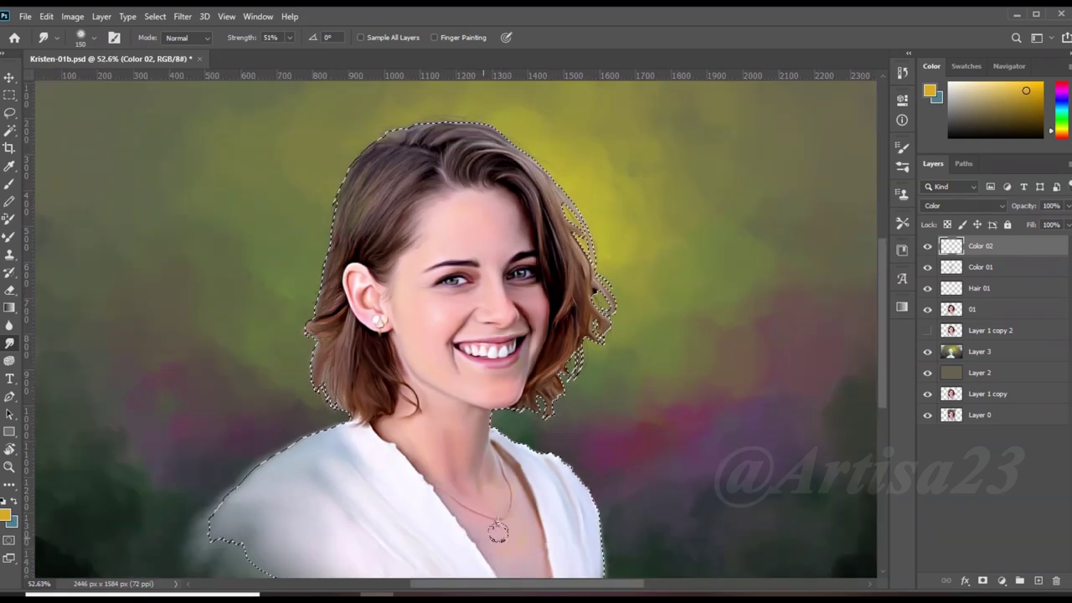
scroll(497, 529, "down", 1)
scroll(409, 273, "up", 2)
scroll(409, 273, "down", 1)
scroll(453, 282, "up", 1)
key("ctrl+d")
key("ctrl+s")
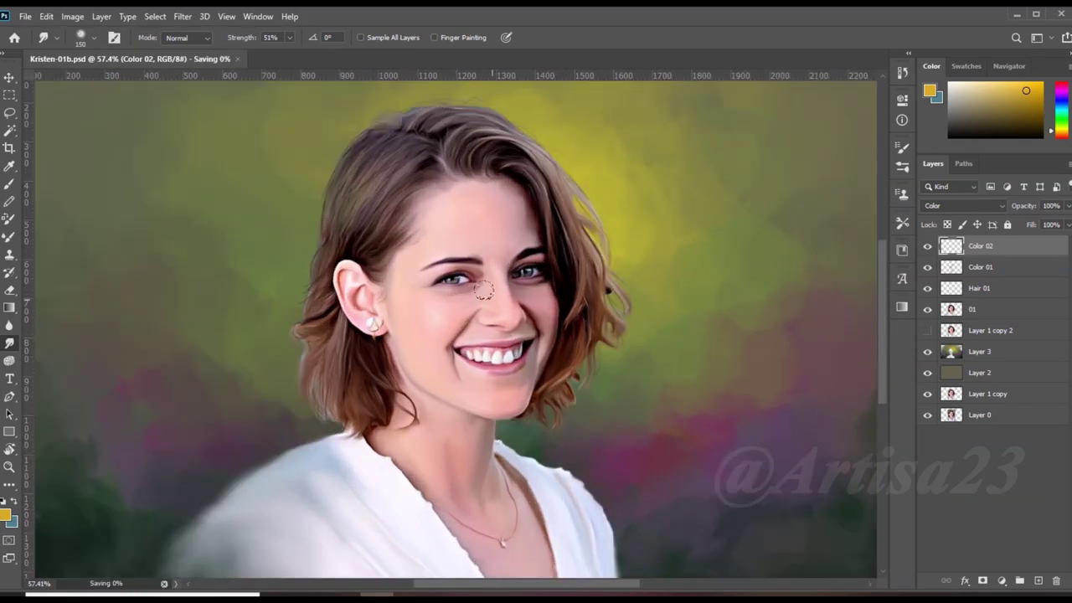
scroll(484, 289, "up", 1)
scroll(478, 268, "down", 1)
scroll(460, 233, "up", 1)
scroll(452, 221, "up", 1)
scroll(452, 221, "down", 1)
scroll(452, 251, "down", 1)
left_click(1039, 581)
type("Lips")
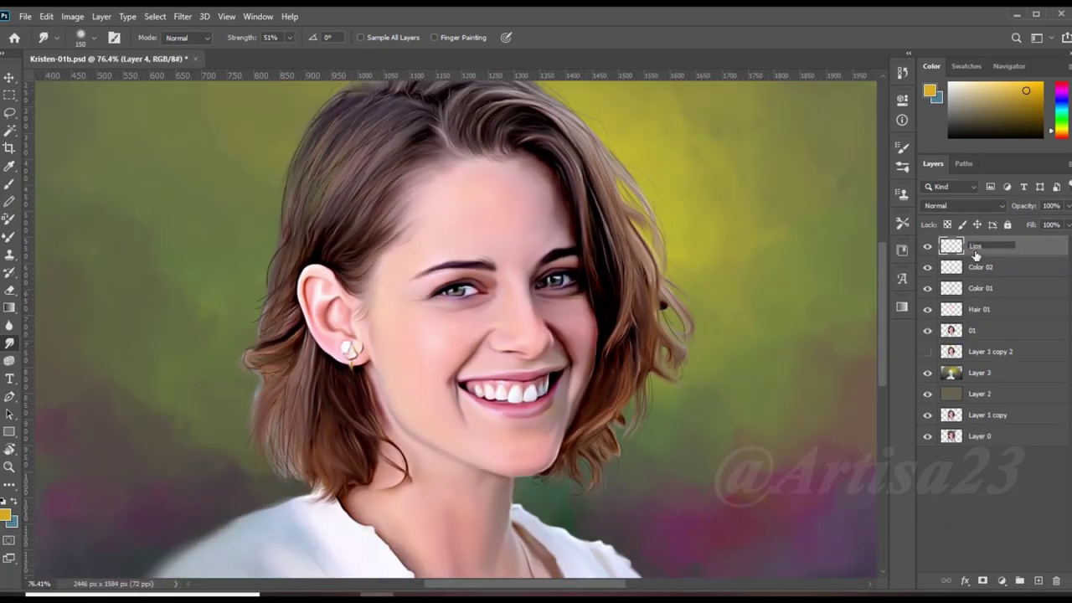
Name the new layer Lips and paint the upper and lower lips red at 86% opacity
key("Return")
key("b")
left_click(5, 515)
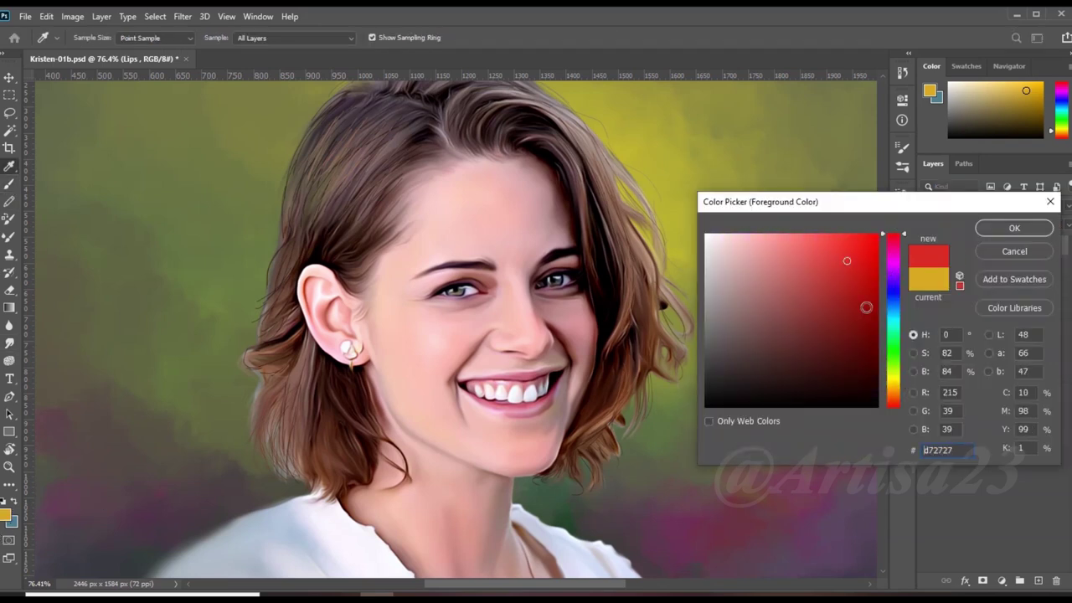
key("Return")
scroll(578, 351, "up", 2)
scroll(578, 352, "up", 1)
key("8")
key("6")
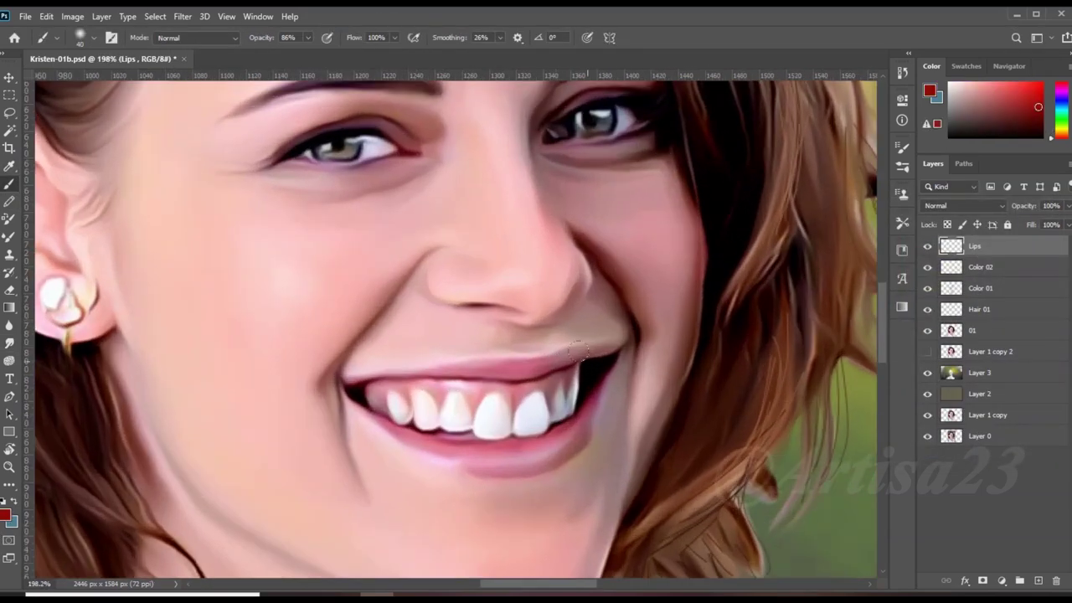
left_click_drag(545, 372, 487, 369)
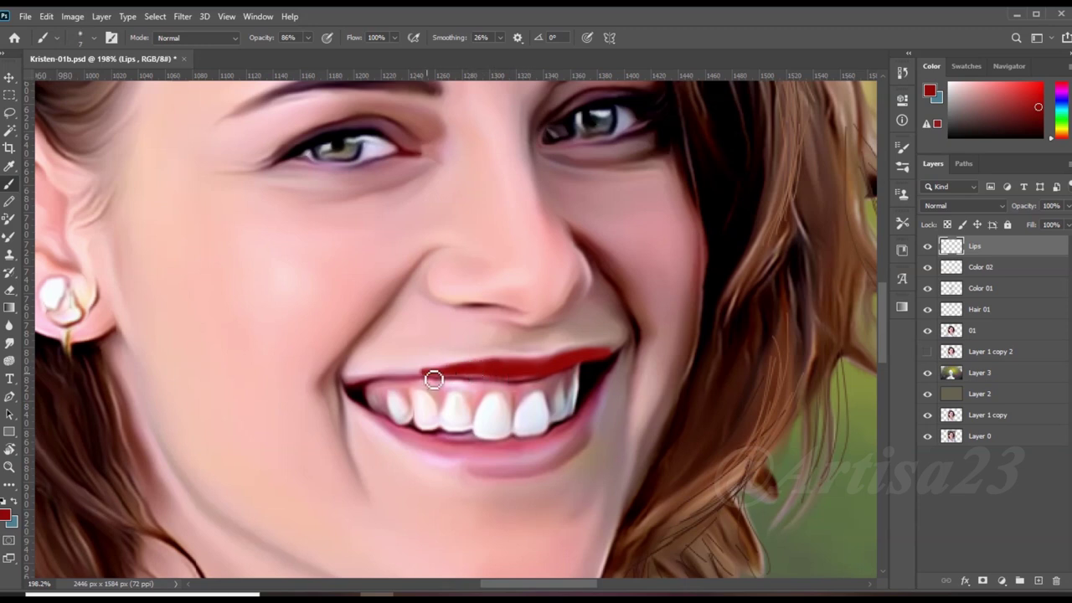
mouse_move(609, 394)
left_mouse_down()
mouse_move(553, 443)
mouse_move(420, 447)
mouse_move(541, 462)
mouse_move(519, 464)
left_mouse_up()
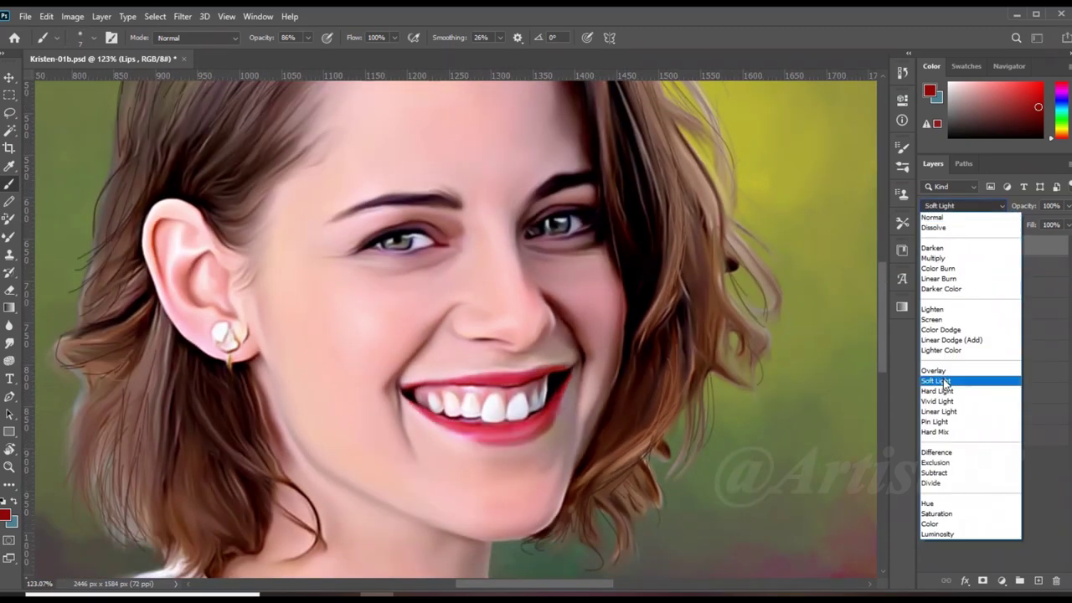
Blend Lips in Soft Light, shift the hue -36 toward pink, and add a new layer above
left_click(945, 383)
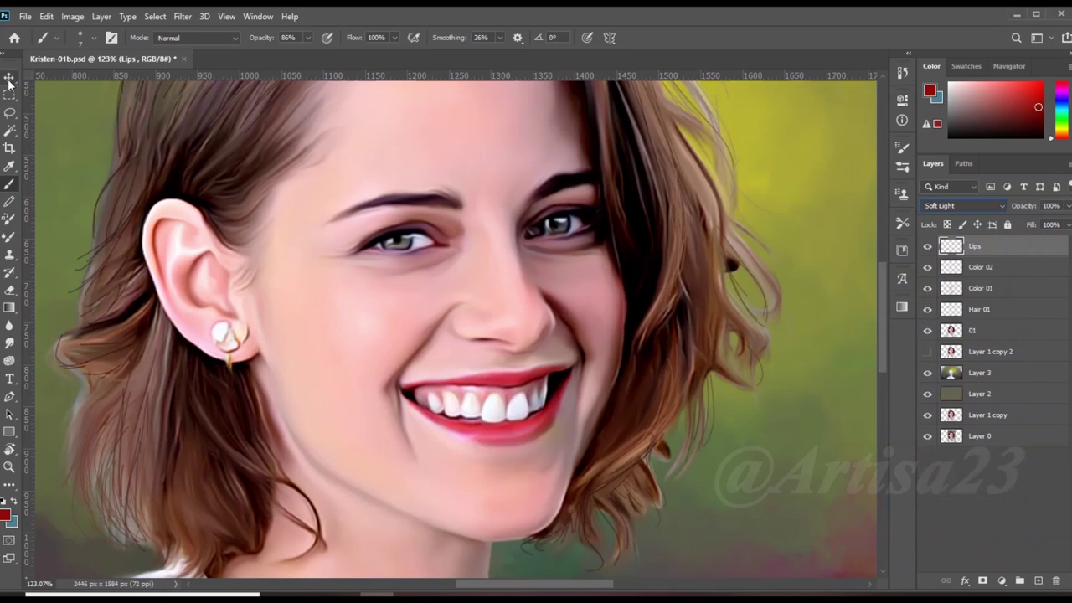
key("v")
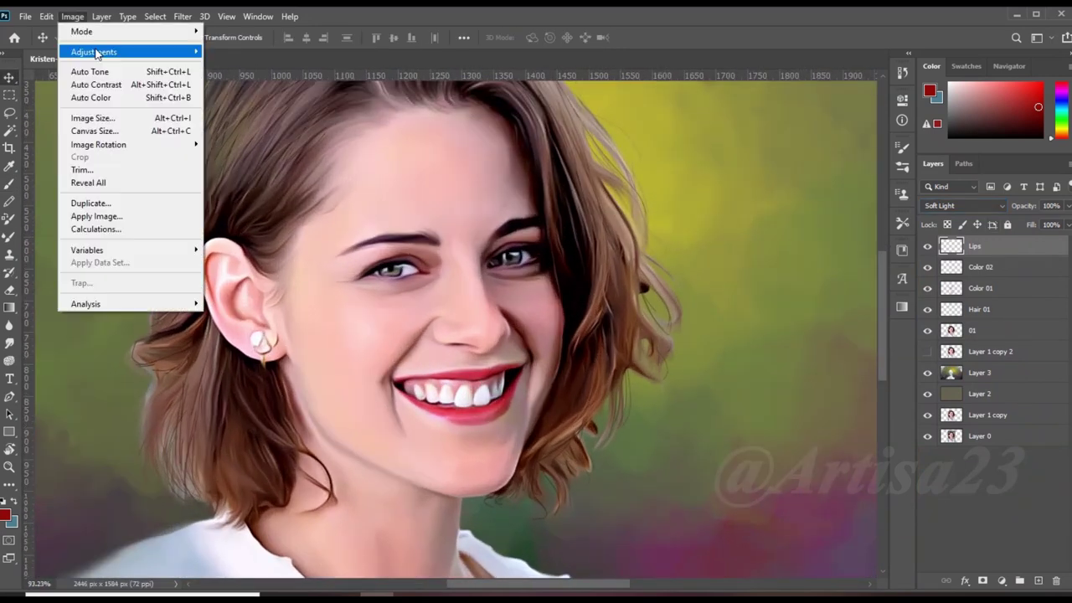
key("ctrl+u")
key("Return")
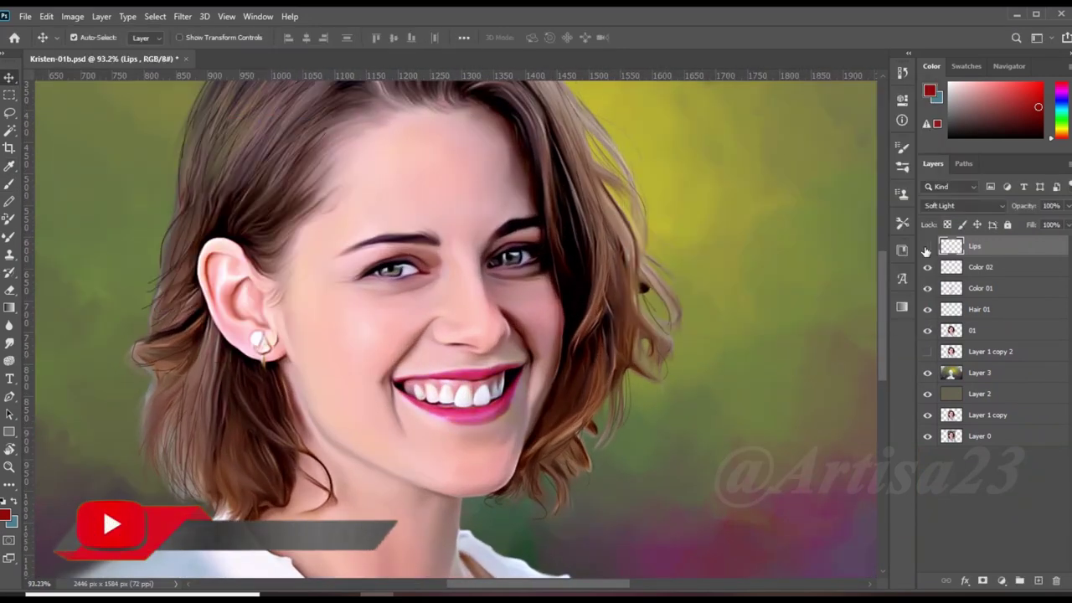
key("ctrl+minus")
scroll(539, 338, "up", 3)
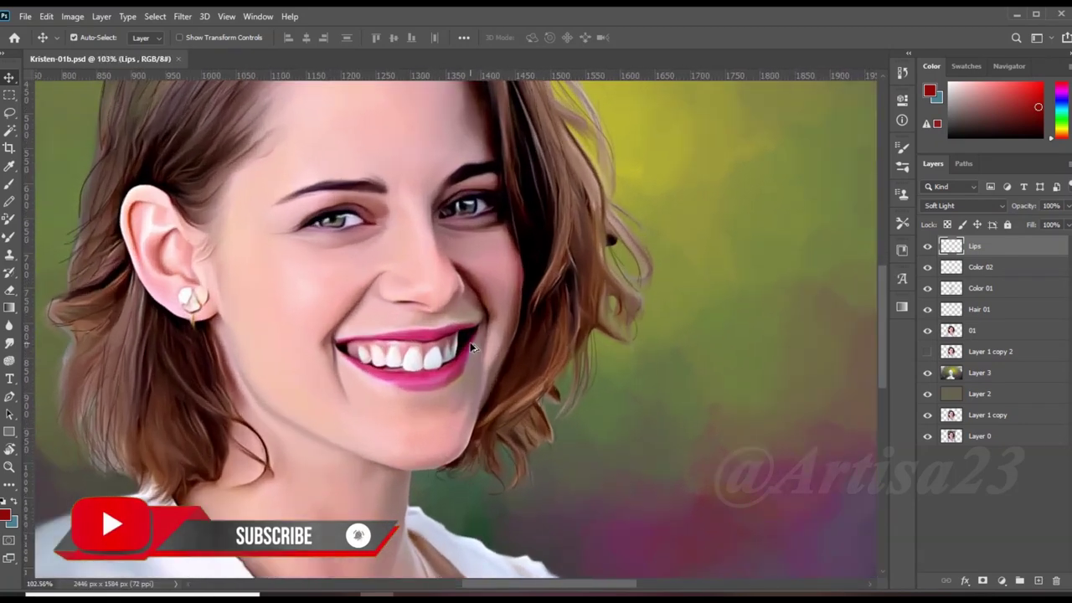
left_click(1038, 581)
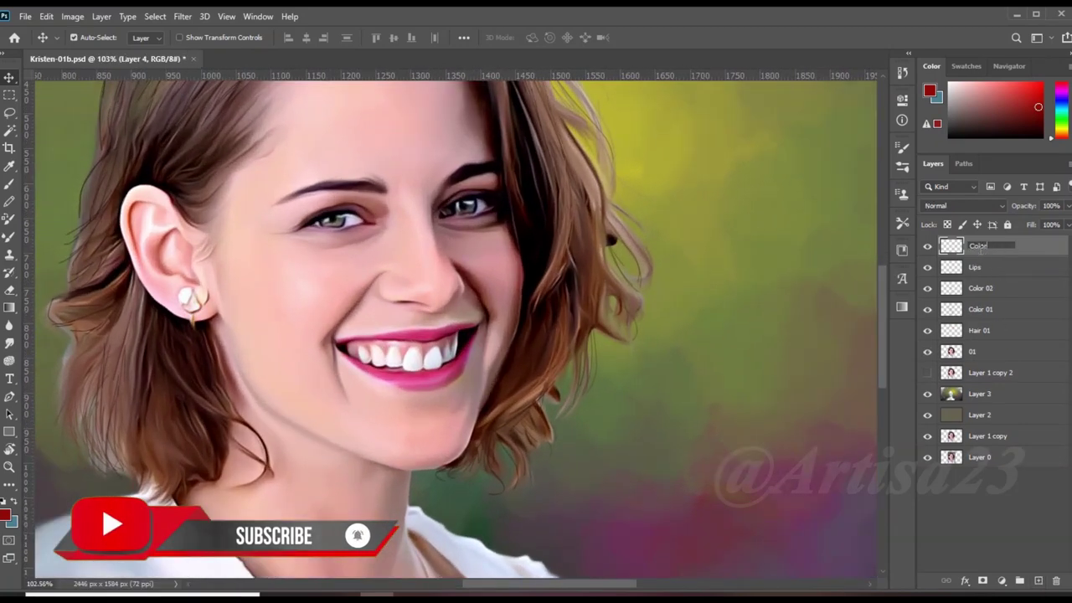
Name the new layer Color and brush a red tint over the gums
key("Return")
key("b")
scroll(467, 399, "up", 3)
mouse_move(436, 305)
left_mouse_down()
mouse_move(445, 293)
mouse_move(227, 309)
left_mouse_up()
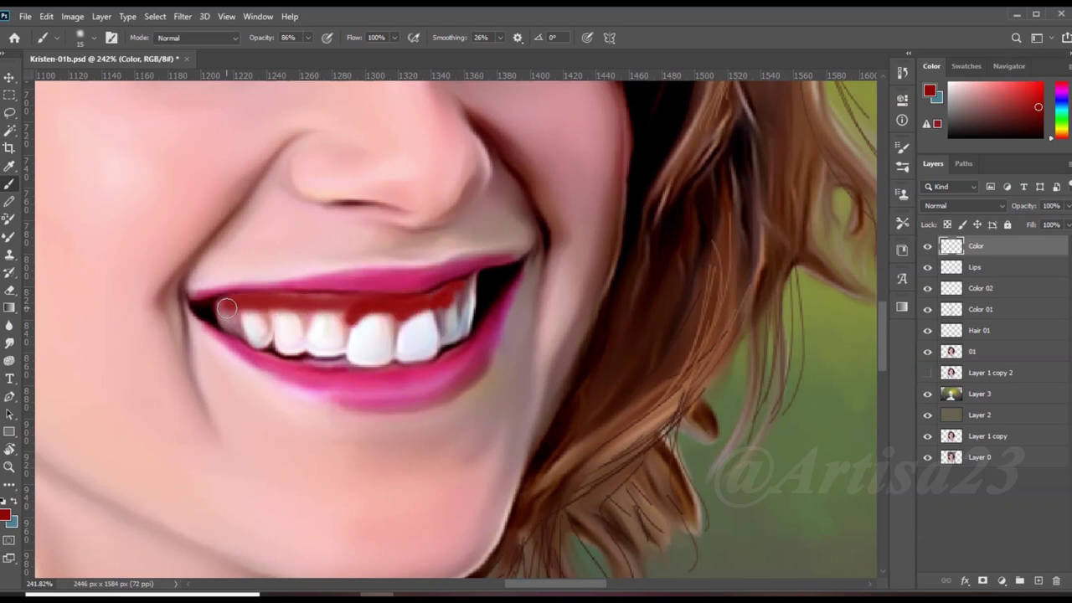
Set the Color layer to Soft Light blend mode and lower its opacity to 62%
left_click(972, 206)
left_click(959, 378)
key("v")
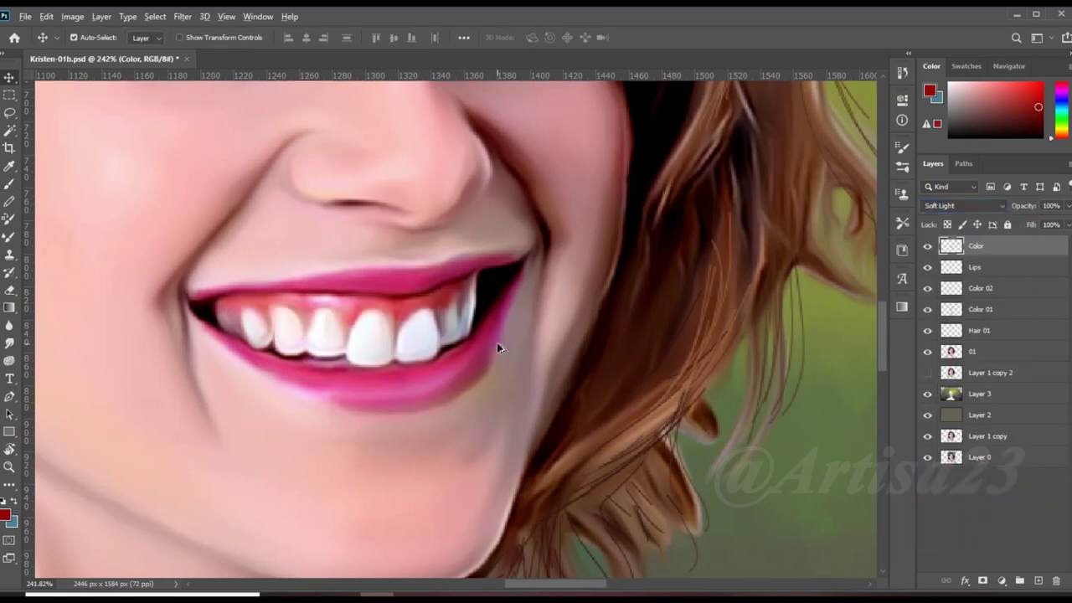
scroll(498, 343, "down", 4)
scroll(497, 343, "up", 2)
key("r")
scroll(460, 309, "up", 2)
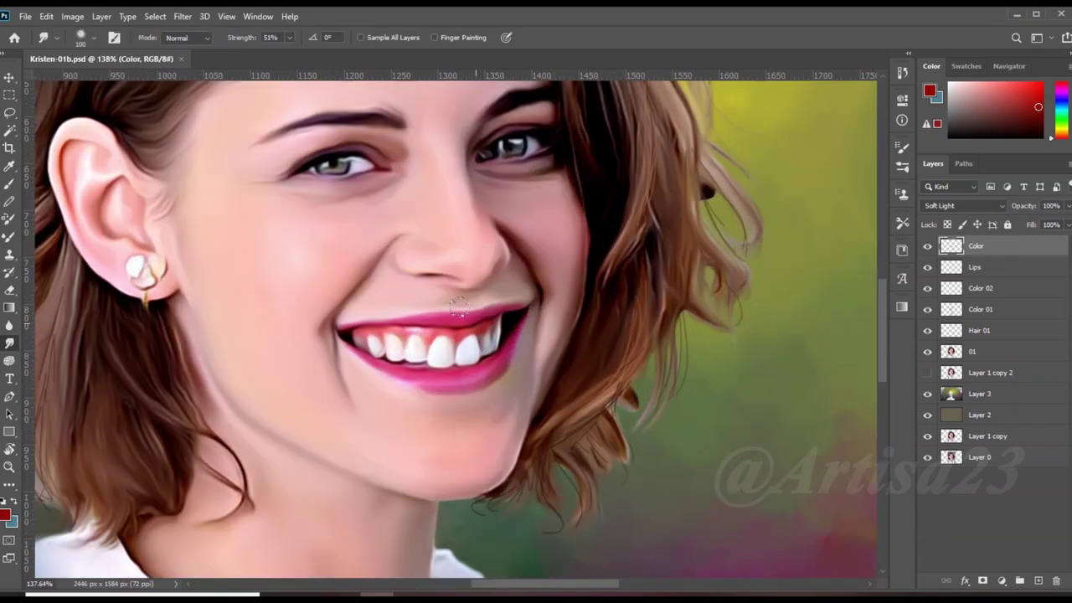
mouse_move(1031, 225)
left_mouse_down()
mouse_move(1001, 225)
mouse_move(992, 205)
left_mouse_up()
Add a new empty Layer 4 at the top of the stack
scroll(537, 377, "down", 3)
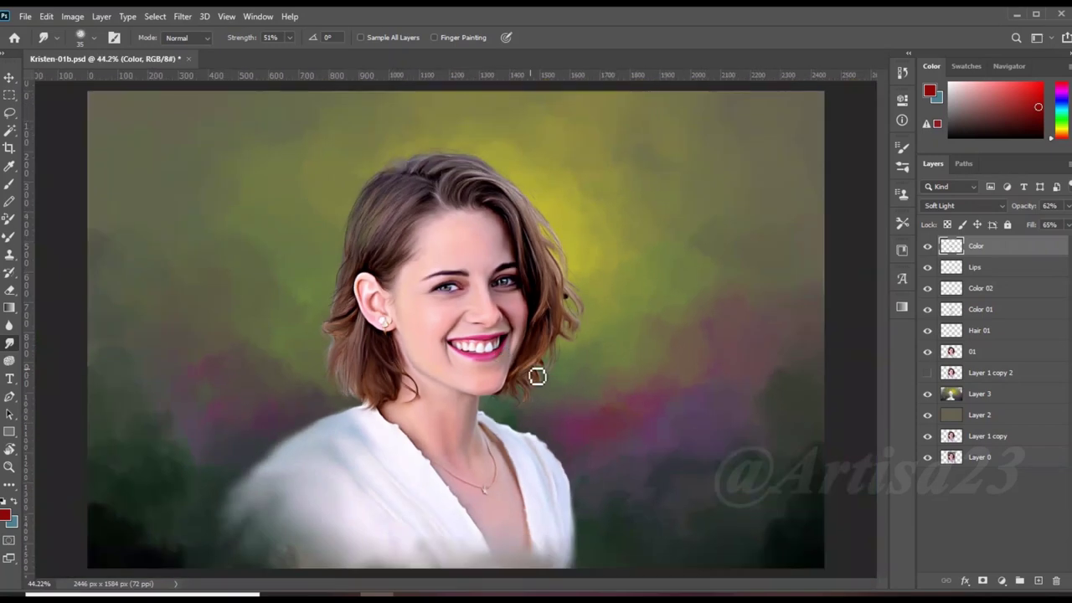
scroll(537, 377, "up", 2)
scroll(455, 256, "up", 3)
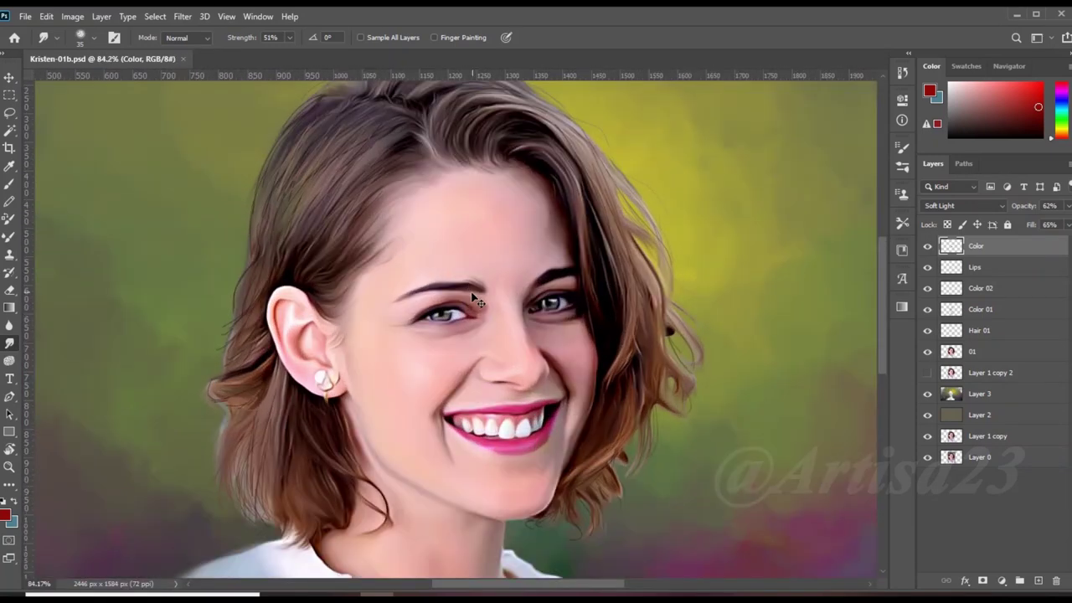
scroll(474, 300, "up", 2)
left_click(1039, 580)
scroll(491, 347, "down", 1)
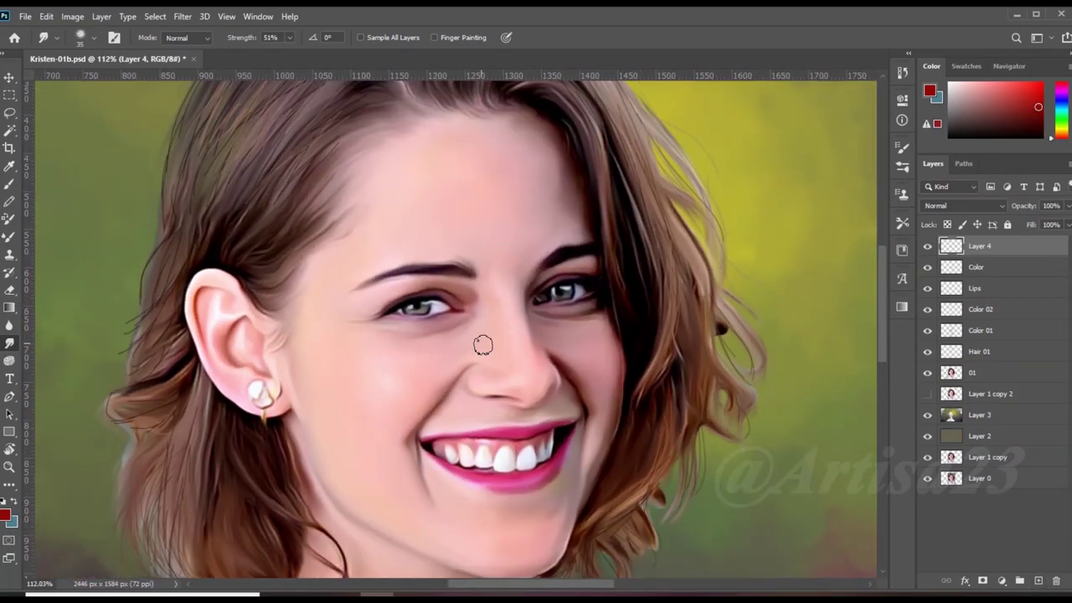
Name the new layer Line and set the foreground colour to dark red 8d0707
scroll(491, 347, "down", 1)
type("Line")
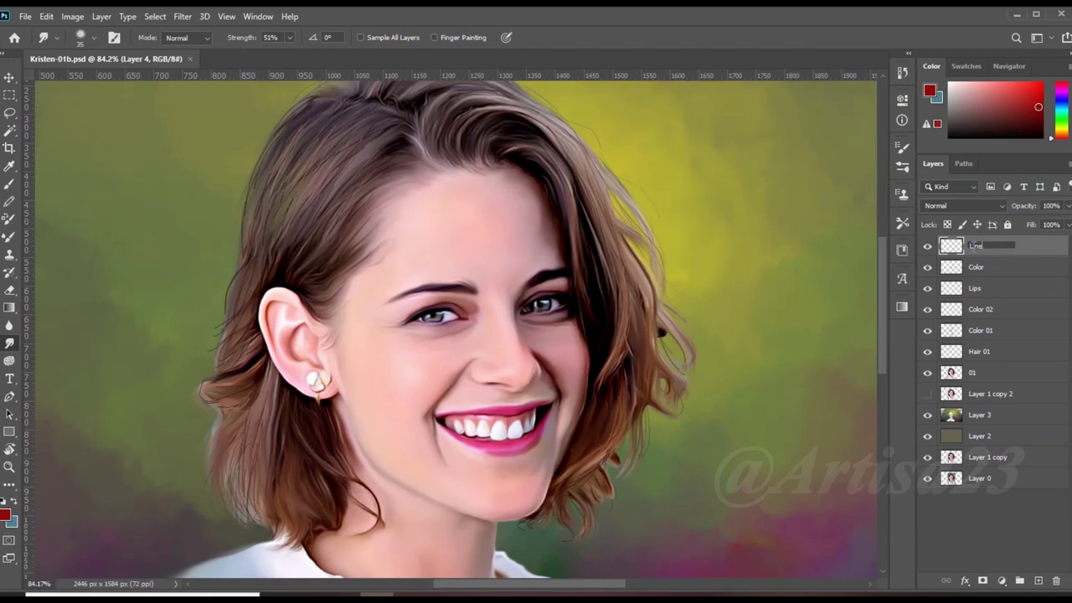
key("Return")
scroll(478, 318, "up", 1)
scroll(478, 318, "up", 1)
key("i")
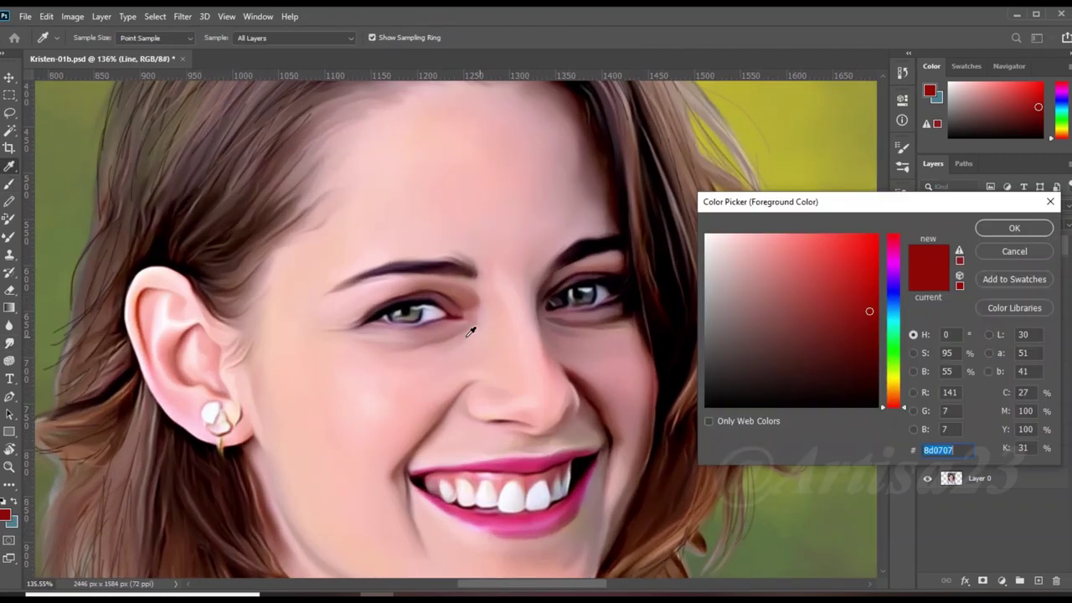
left_click(1014, 228)
Brush thin dark-red liner along the lower lids, sampling maroon and near-black tones
key("b")
scroll(352, 323, "up", 4)
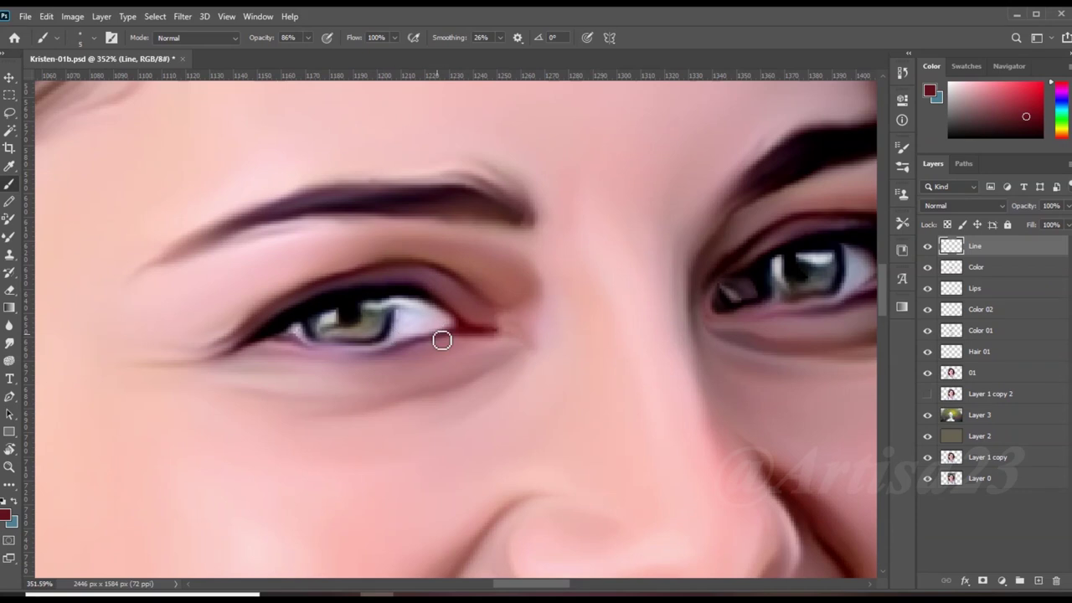
scroll(321, 355, "up", 1)
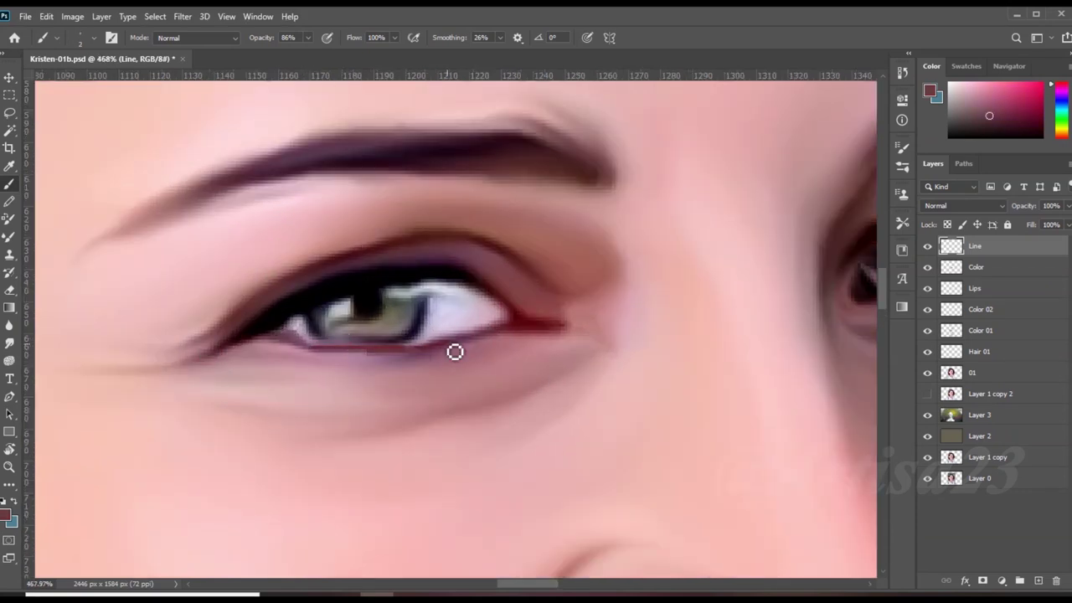
scroll(453, 323, "up", 1)
scroll(428, 309, "up", 1)
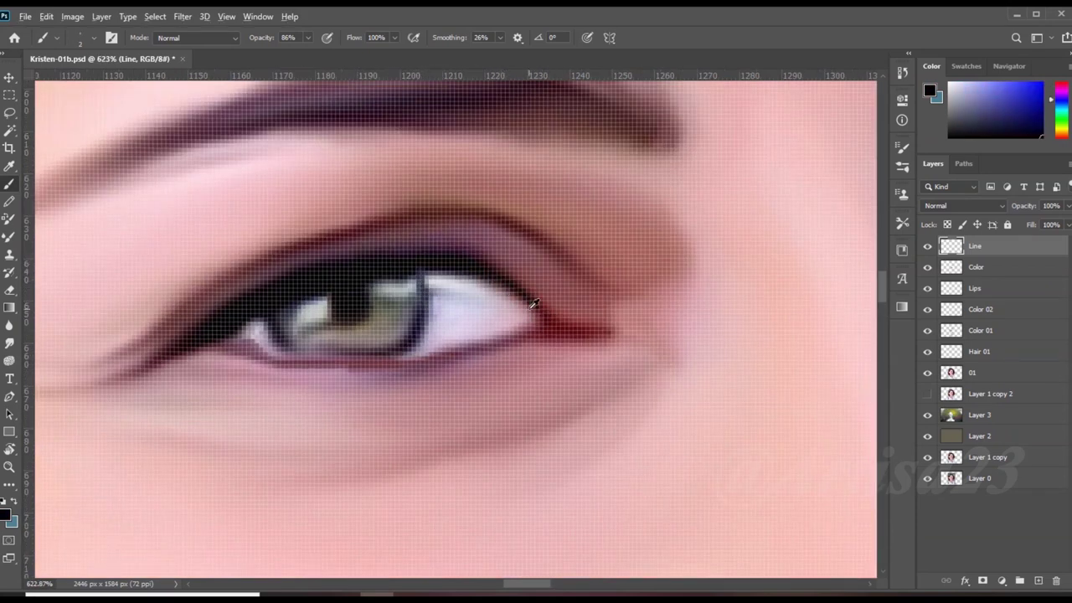
left_click(541, 323, "alt")
scroll(264, 305, "down", 2)
scroll(572, 301, "up", 1)
scroll(572, 301, "up", 1)
left_click(616, 326, "alt")
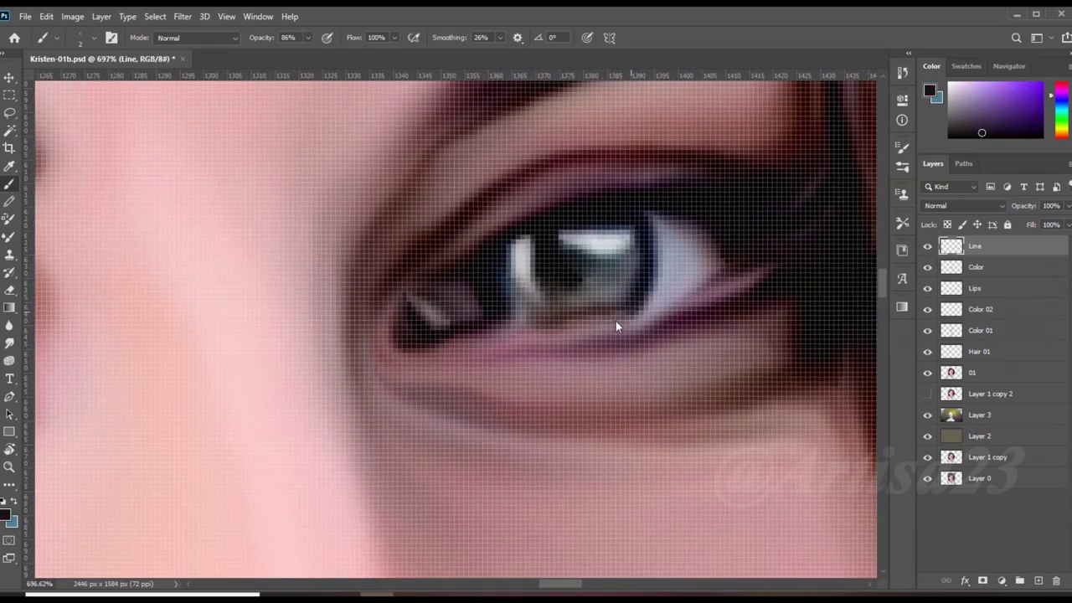
Extend the liner with sampled red and mauve tones, then add a new layer above Line
left_click(495, 287, "alt")
scroll(471, 285, "down", 1)
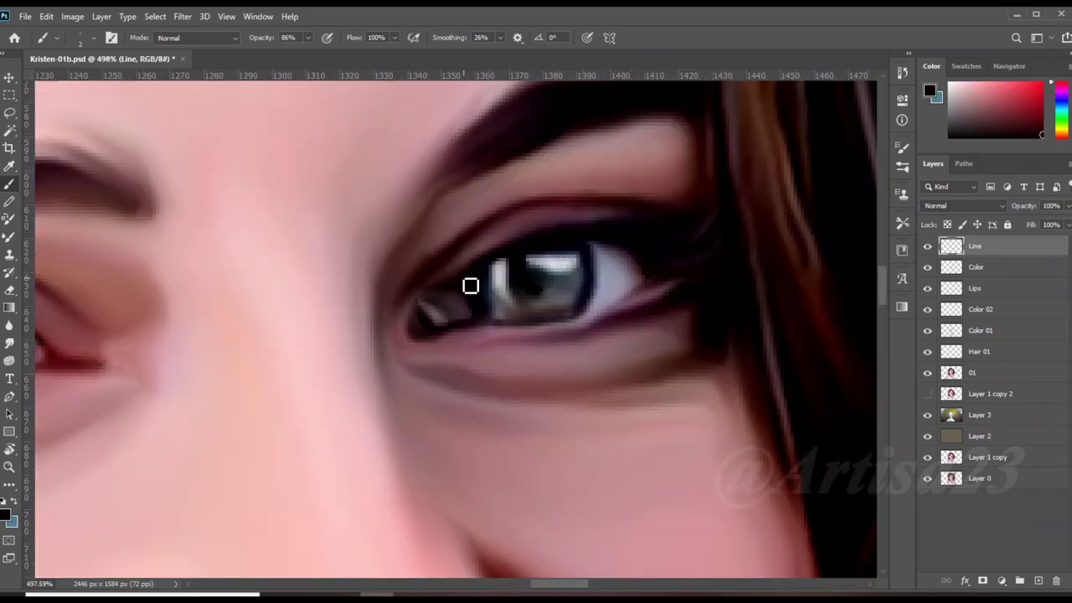
scroll(620, 291, "up", 1)
left_click(620, 291, "alt")
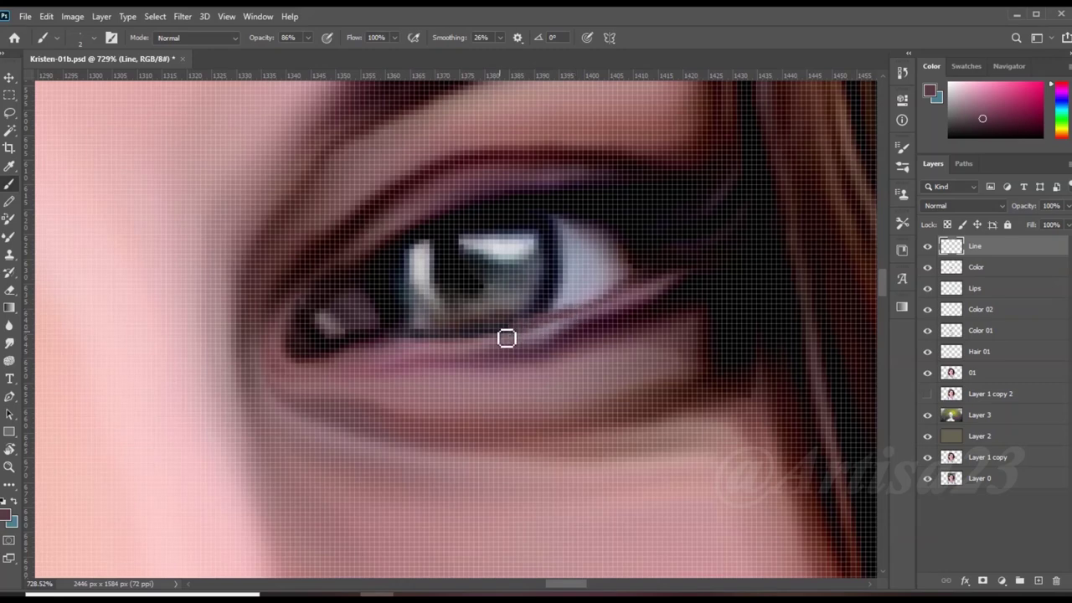
scroll(506, 338, "down", 5)
scroll(452, 310, "up", 2)
scroll(434, 301, "down", 2)
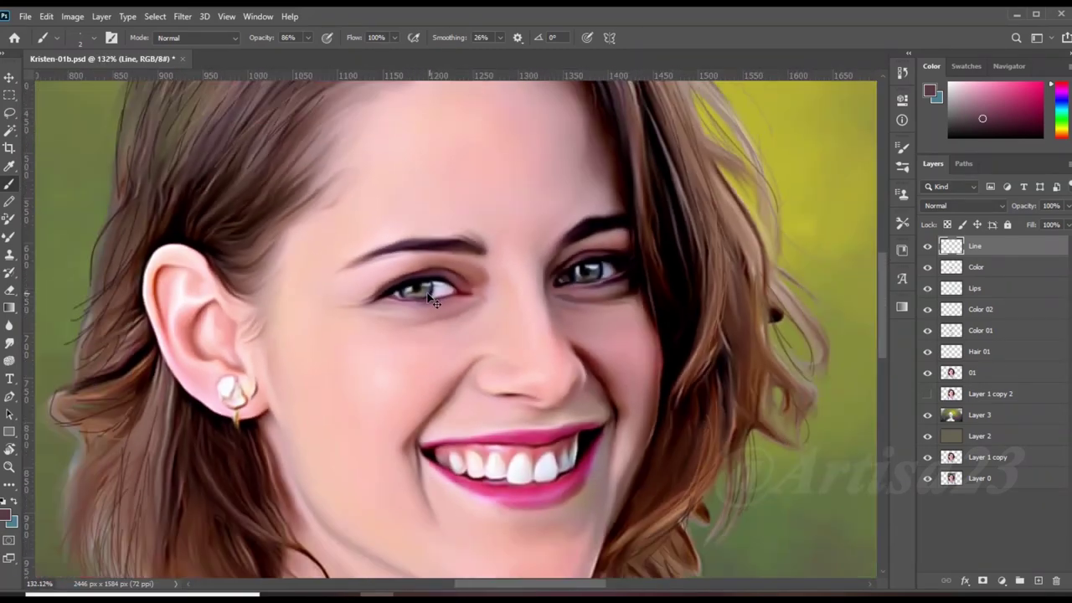
scroll(434, 302, "down", 2)
scroll(452, 300, "down", 1)
scroll(471, 296, "up", 1)
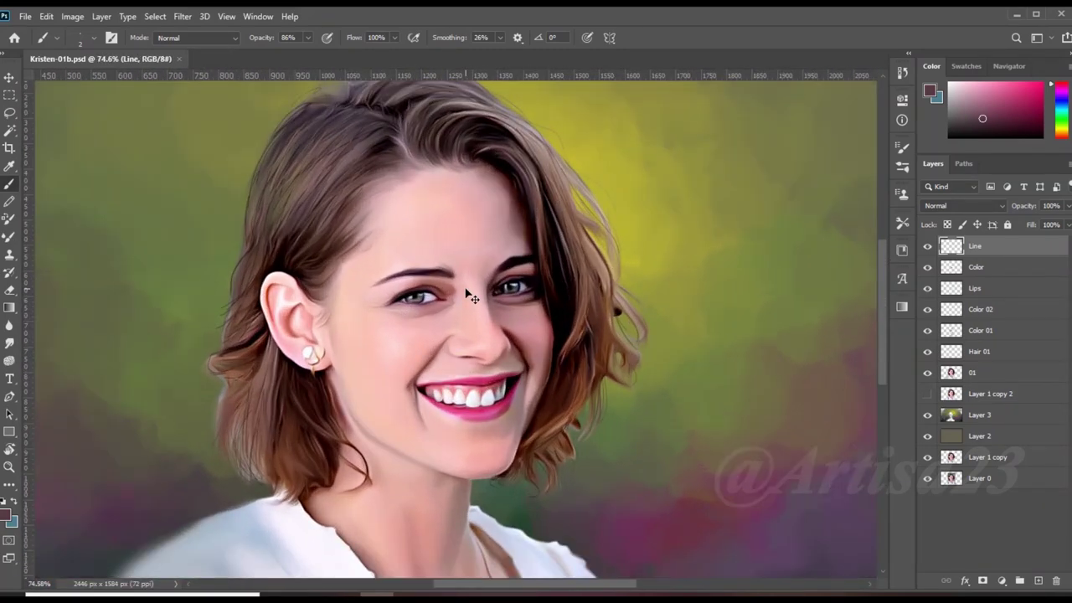
scroll(467, 293, "up", 2)
left_click(1038, 580)
type("Furr")
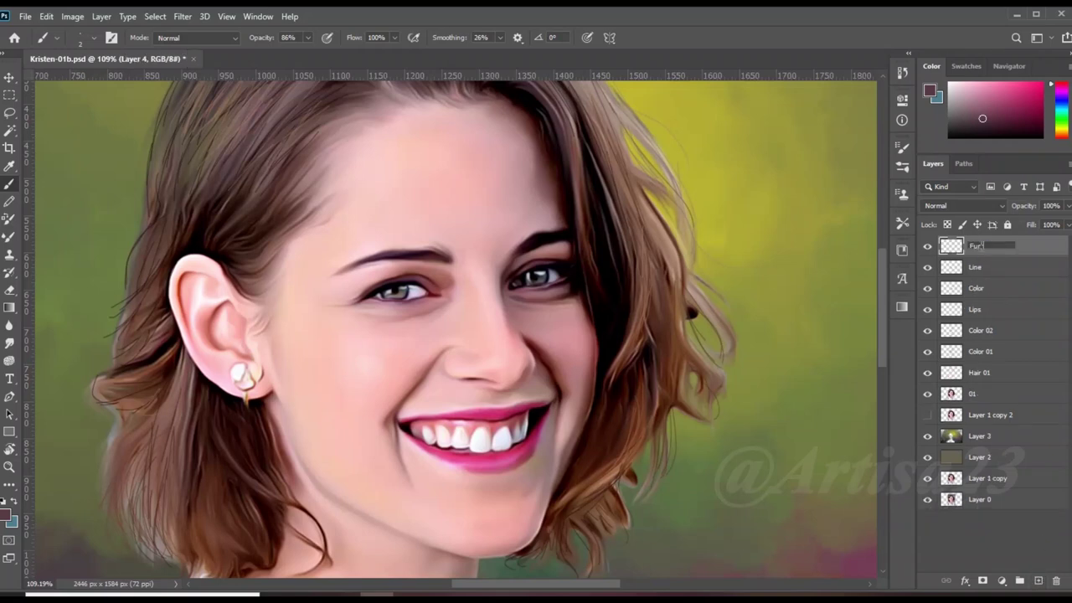
Check the brush settings and reset the foreground colour to black
left_click(111, 38)
scroll(411, 276, "up", 1)
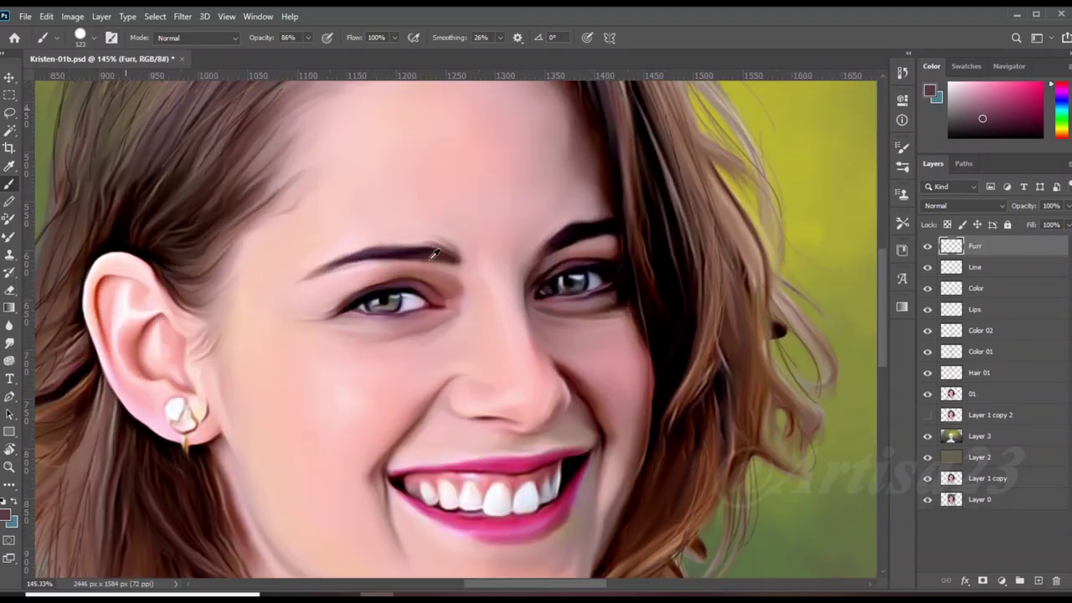
scroll(411, 276, "up", 3)
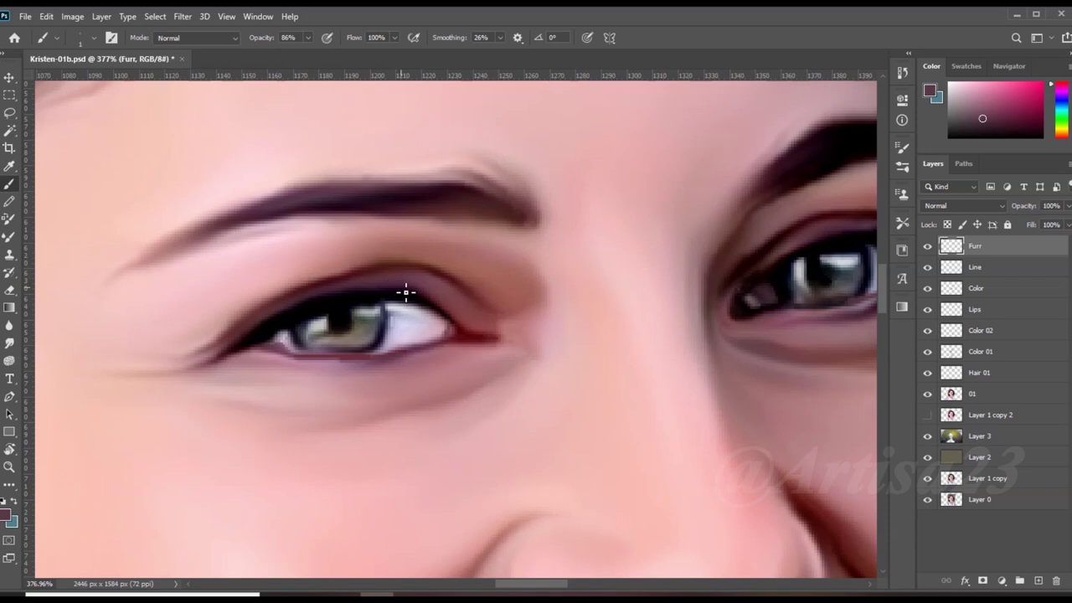
scroll(405, 291, "up", 2)
key("d")
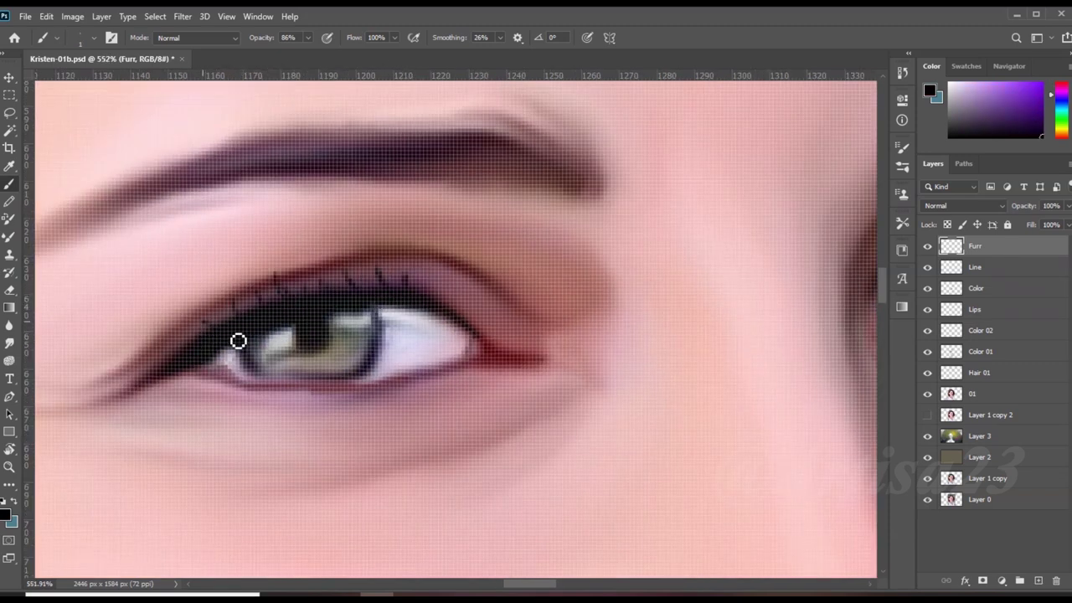
Dab short dark lash strokes along the lower rims beneath both eyes
scroll(238, 341, "down", 2)
scroll(638, 262, "up", 3)
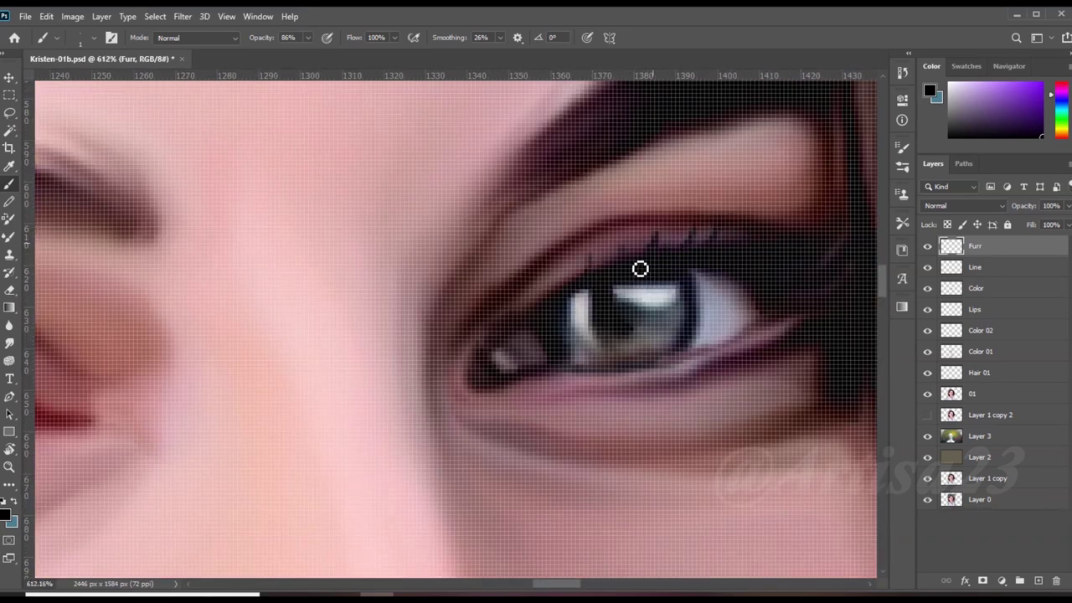
scroll(640, 268, "down", 2)
scroll(346, 358, "up", 3)
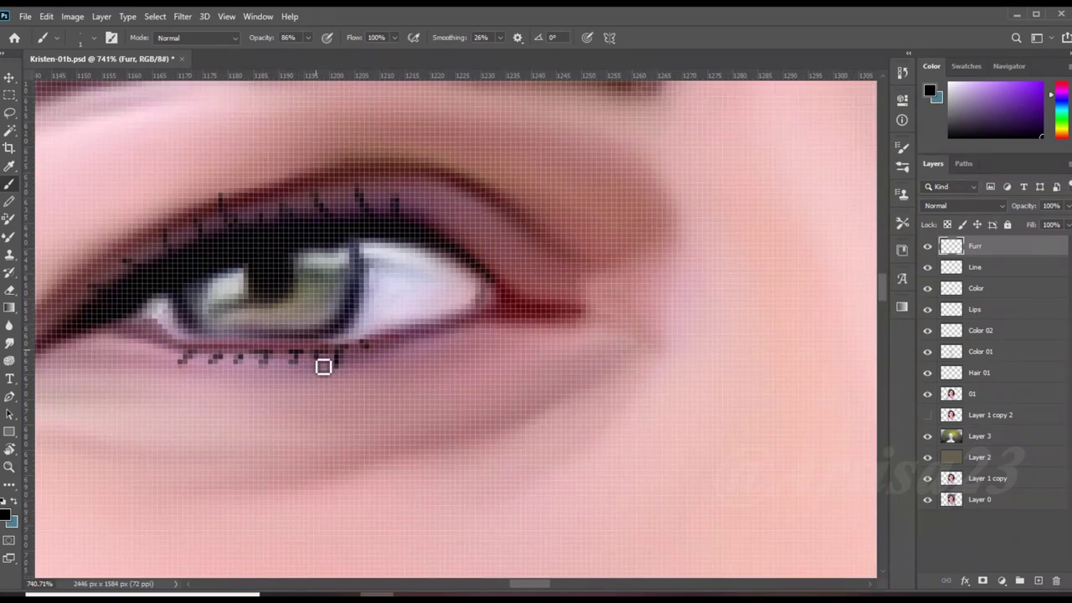
scroll(143, 338, "down", 2)
scroll(521, 321, "up", 2)
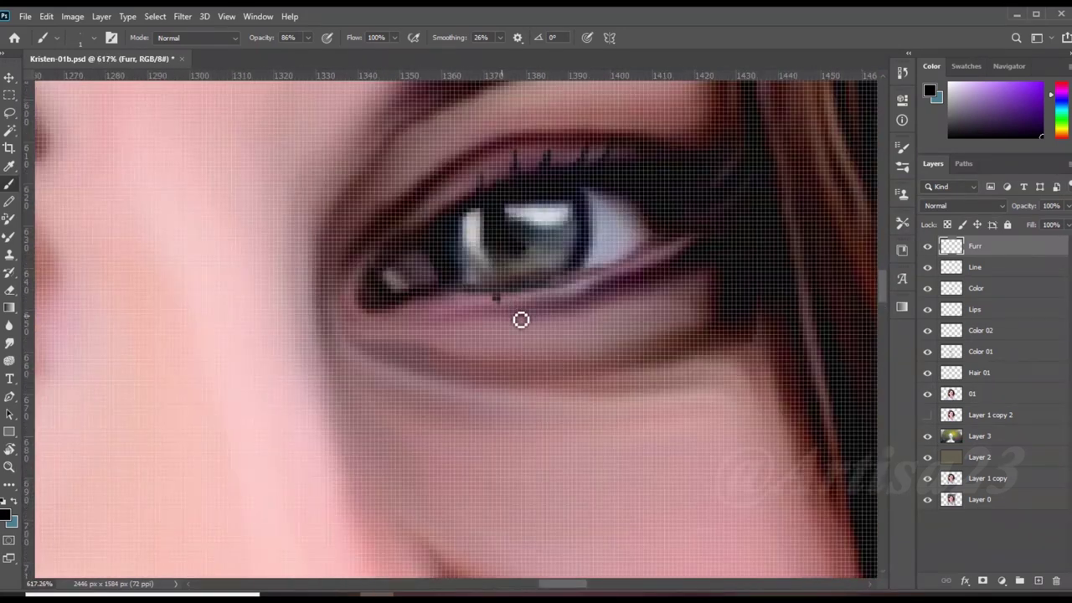
scroll(650, 269, "down", 2)
scroll(586, 302, "down", 3)
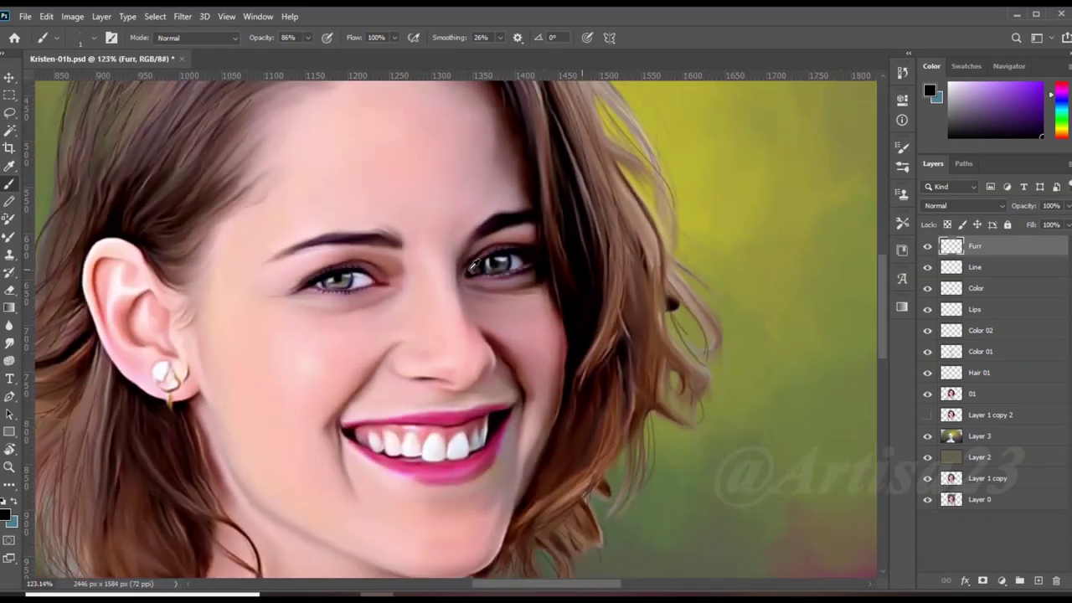
scroll(519, 335, "down", 2)
scroll(483, 362, "up", 1)
scroll(483, 362, "up", 2)
scroll(473, 335, "up", 2)
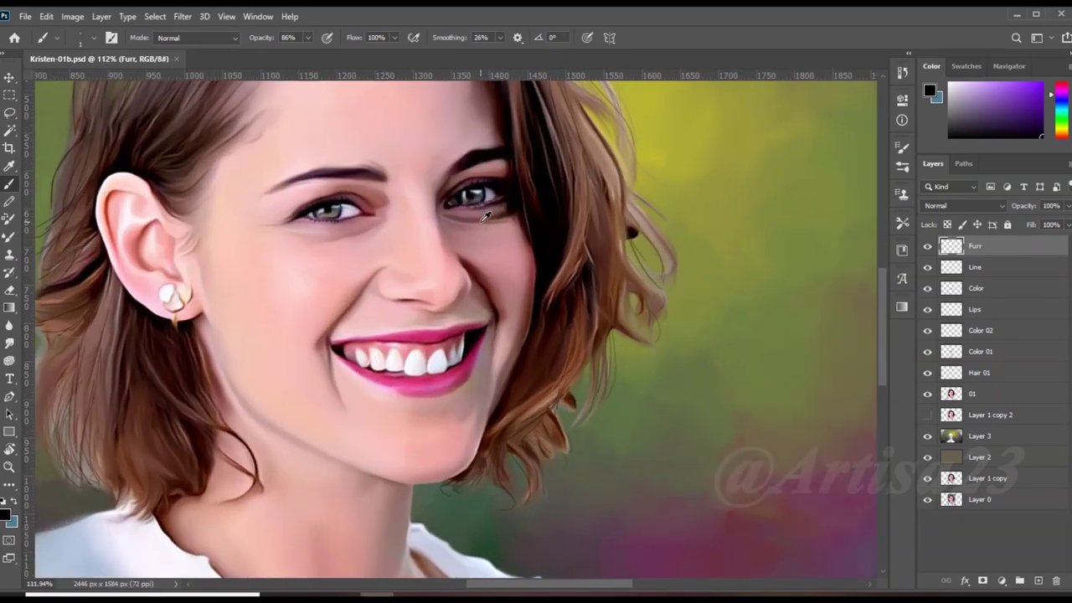
On the Line layer, sample a reddish-brown and draw a curved outline around the nostril
scroll(458, 275, "up", 1)
key("alt+bracketleft")
scroll(457, 274, "up", 2)
left_click(390, 297, "alt")
scroll(344, 330, "up", 2)
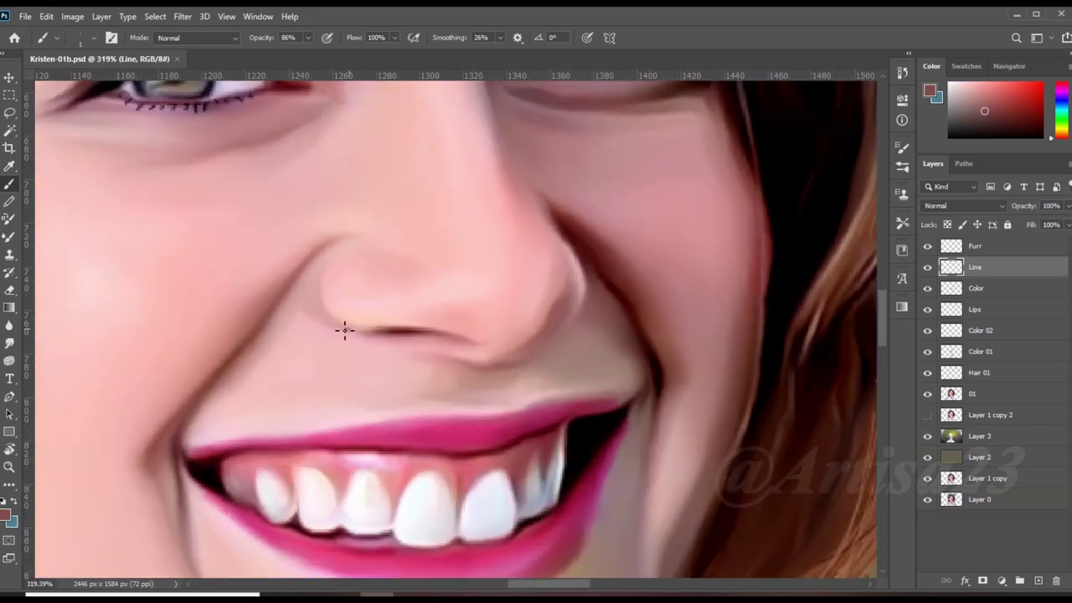
scroll(346, 335, "up", 1)
left_click_drag(321, 292, 351, 225)
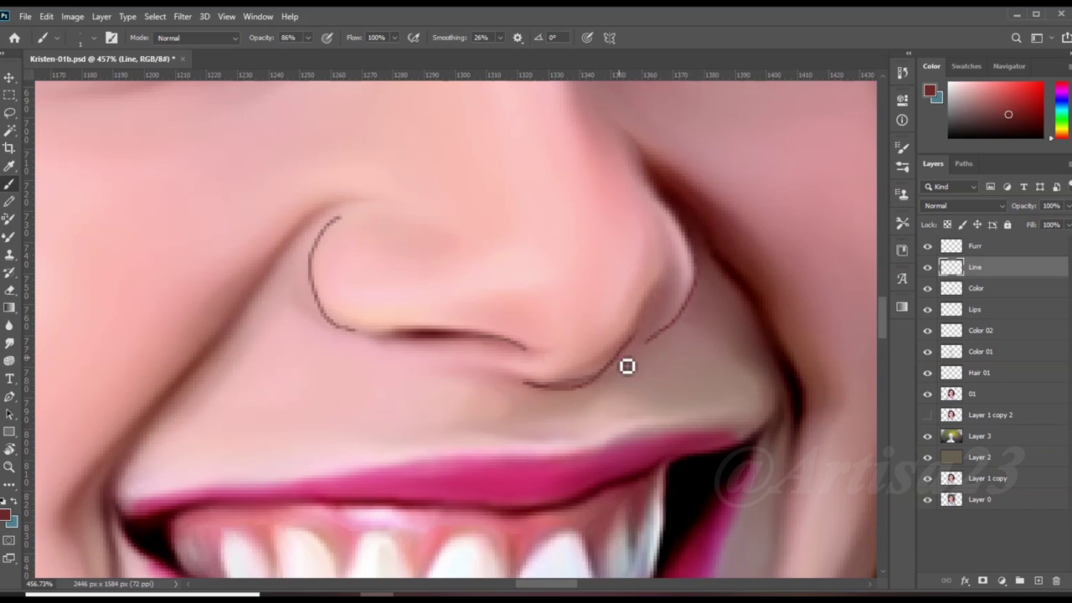
Smudge the nostril outline to soften it into the nose
key("r")
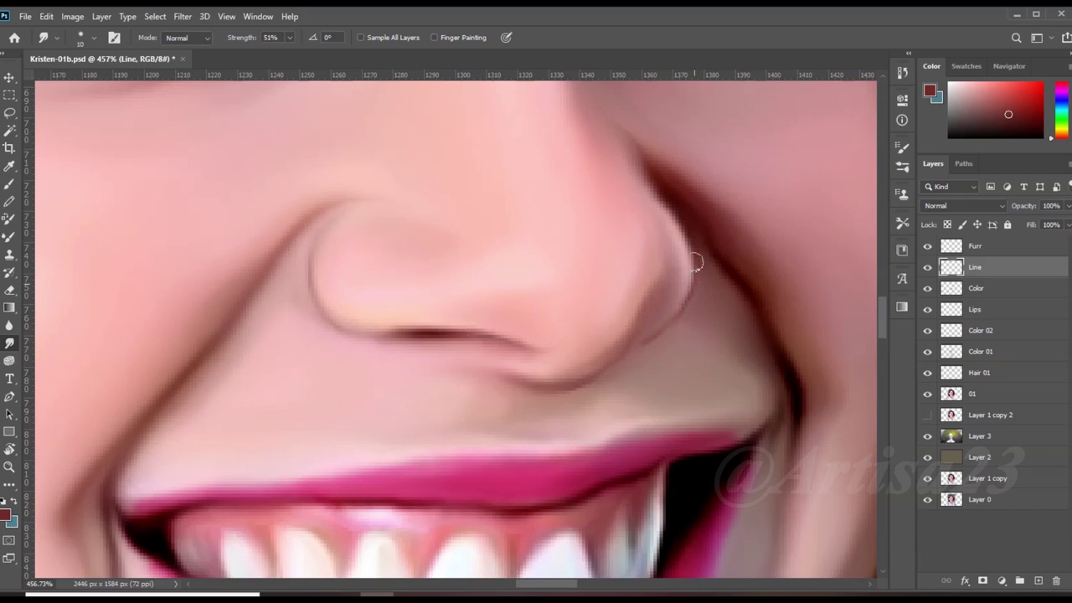
scroll(696, 263, "down", 5)
scroll(500, 354, "up", 2)
scroll(452, 310, "down", 5)
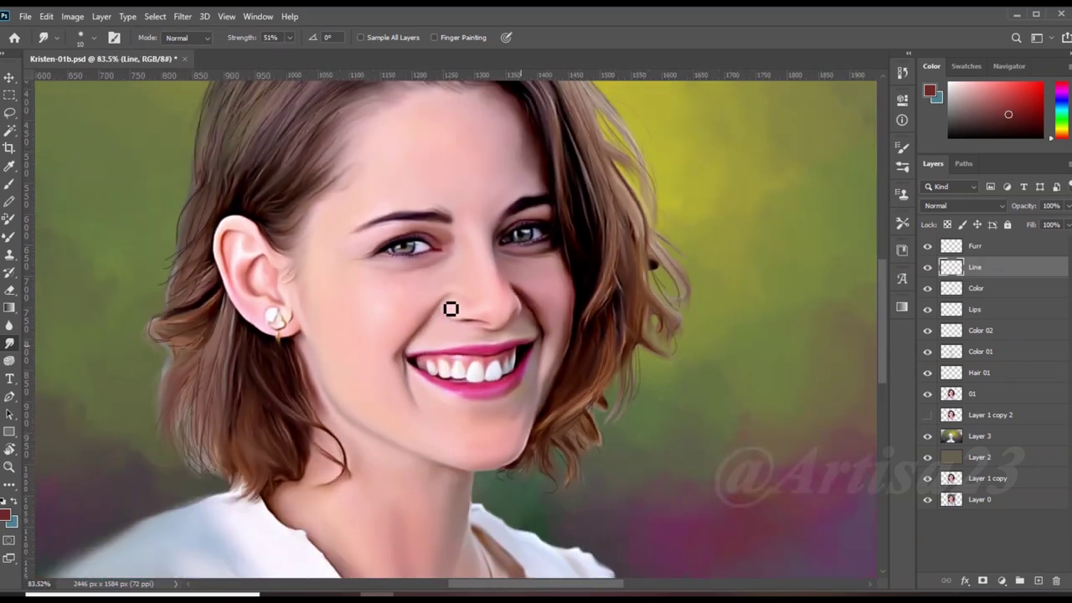
scroll(451, 309, "down", 3)
scroll(447, 187, "up", 1)
scroll(448, 187, "up", 2)
Activate the Furr layer, then return to the Line layer with the Brush
left_click(975, 245)
scroll(367, 263, "down", 2)
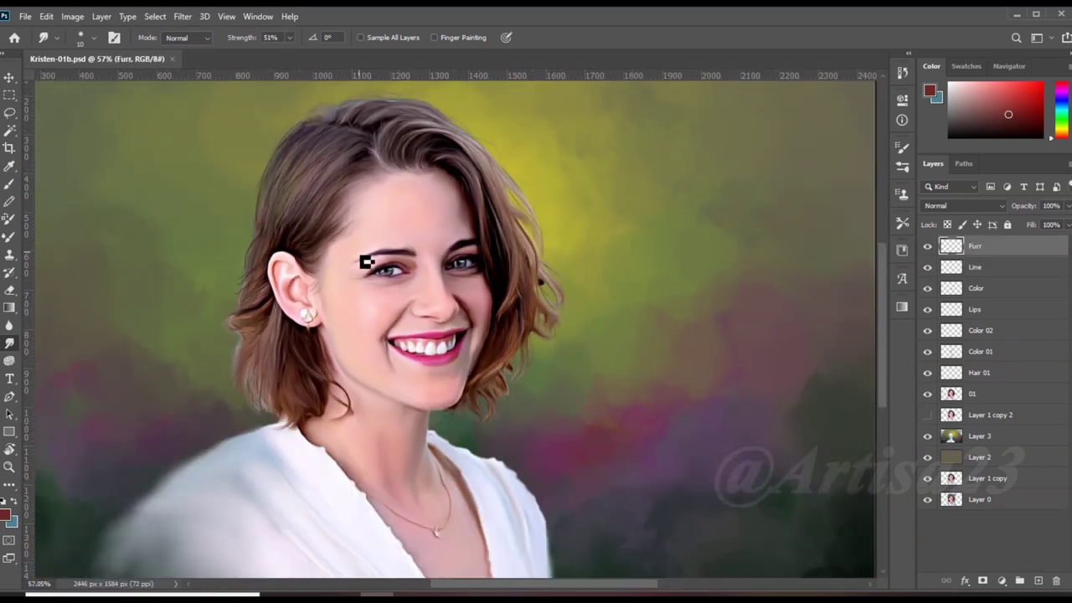
scroll(366, 262, "up", 2)
key("alt+bracketleft")
scroll(335, 259, "up", 2)
key("b")
scroll(251, 251, "up", 2)
Smudge the skin around the ear on the 01 painting layer
scroll(271, 262, "up", 2)
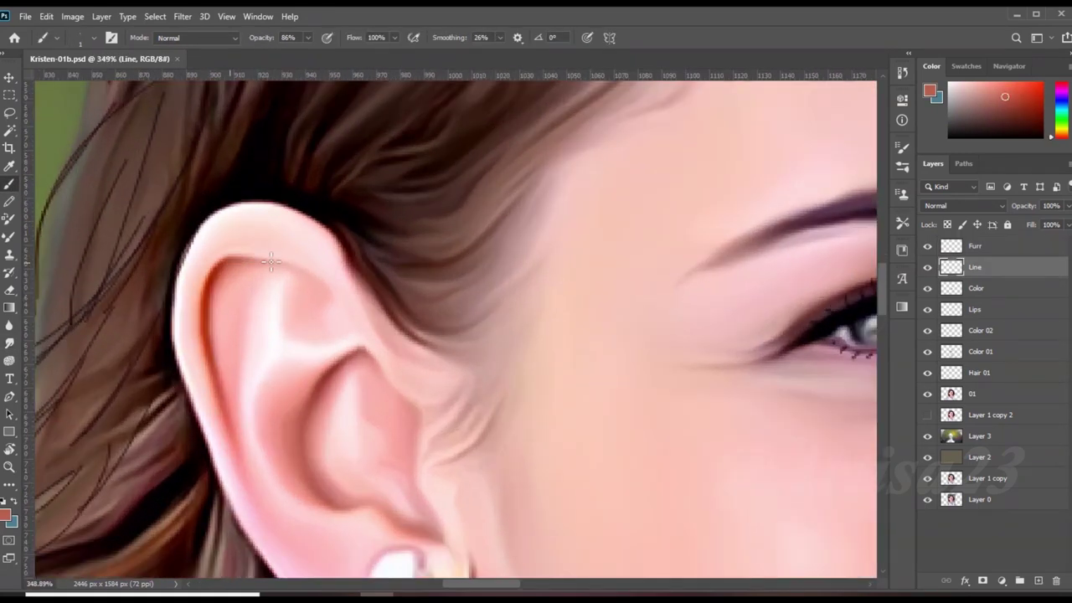
scroll(398, 389, "down", 2)
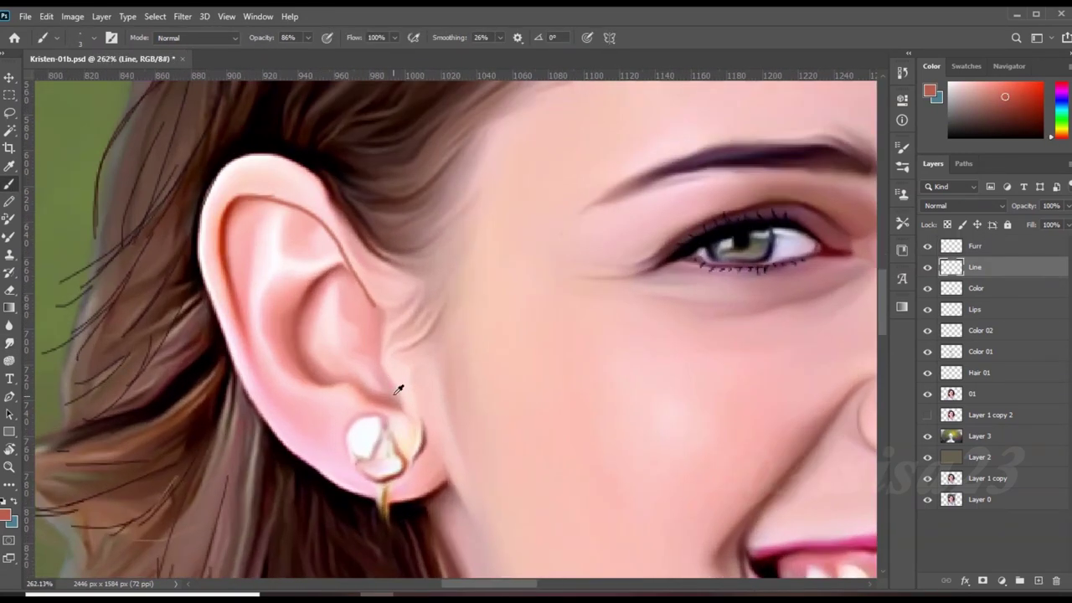
left_click(10, 344)
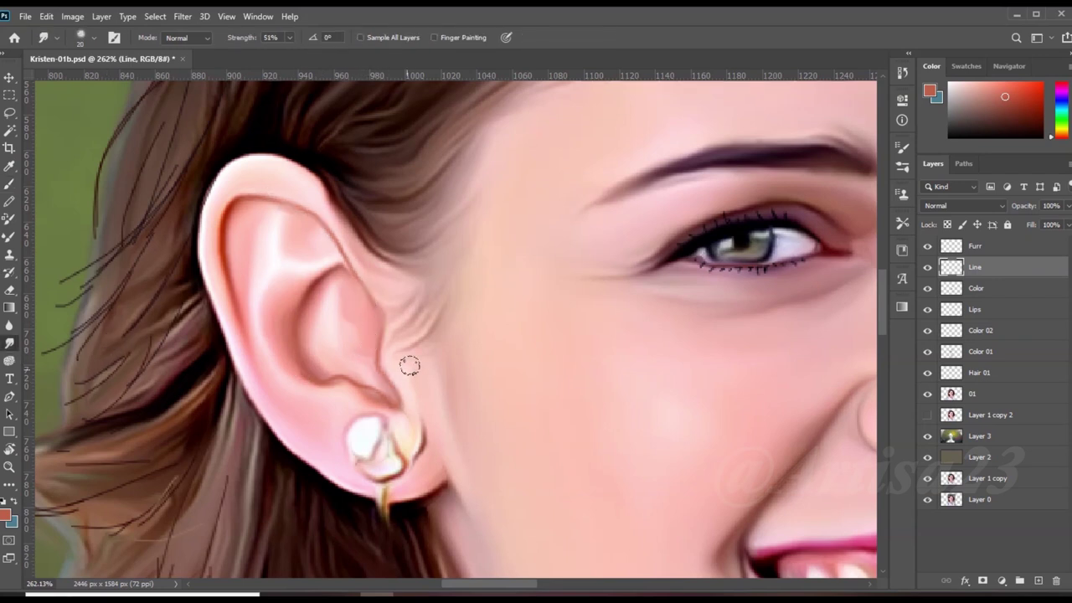
scroll(410, 365, "down", 3)
left_click(399, 280, "ctrl")
scroll(399, 281, "up", 3)
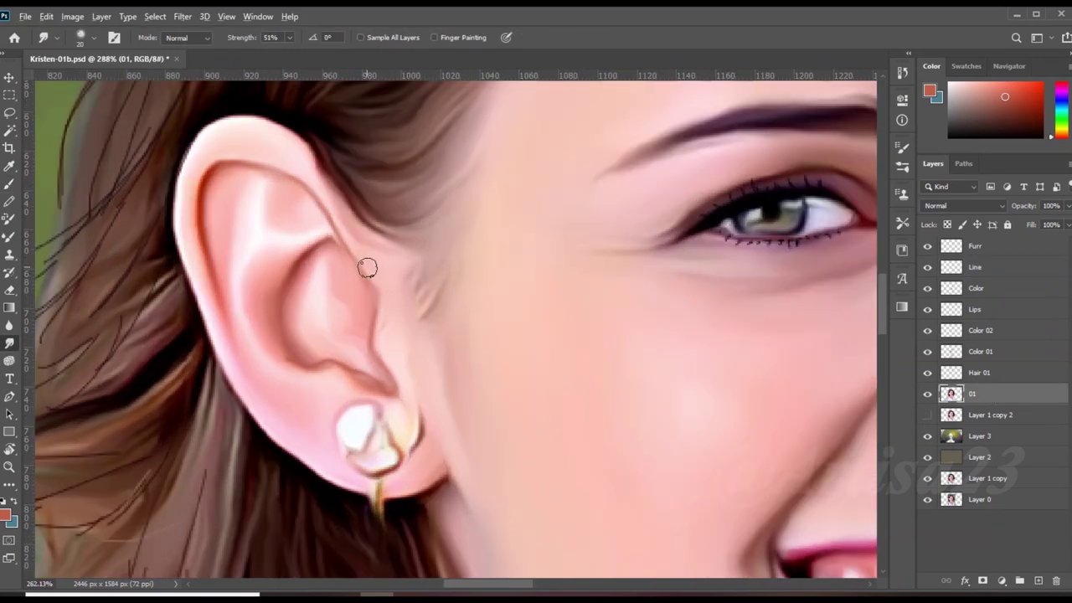
scroll(352, 318, "down", 5)
scroll(348, 335, "up", 2)
scroll(348, 357, "up", 1)
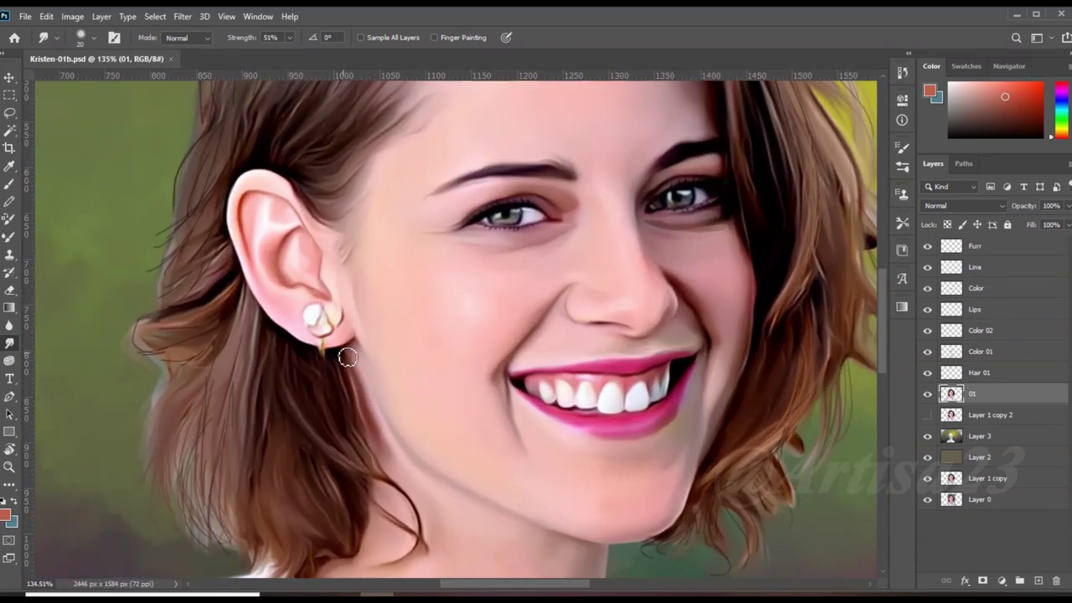
scroll(348, 357, "down", 1)
Return to the Line layer with the Brush and sample a dark brown near the earring
left_click(347, 358, "ctrl")
key("b")
scroll(411, 347, "up", 4)
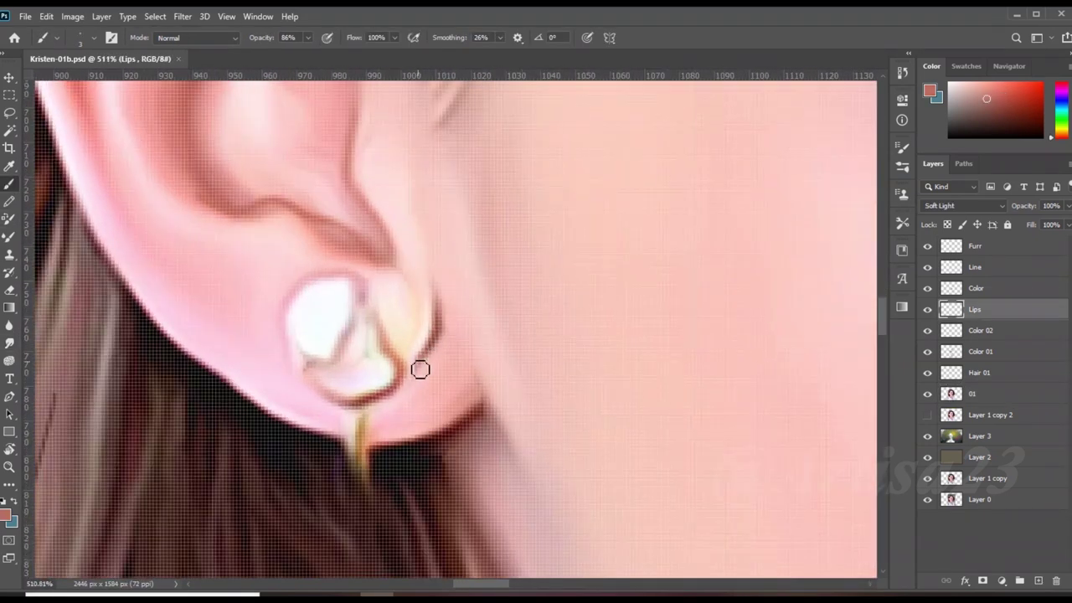
left_click(423, 362, "ctrl")
scroll(423, 362, "up", 1)
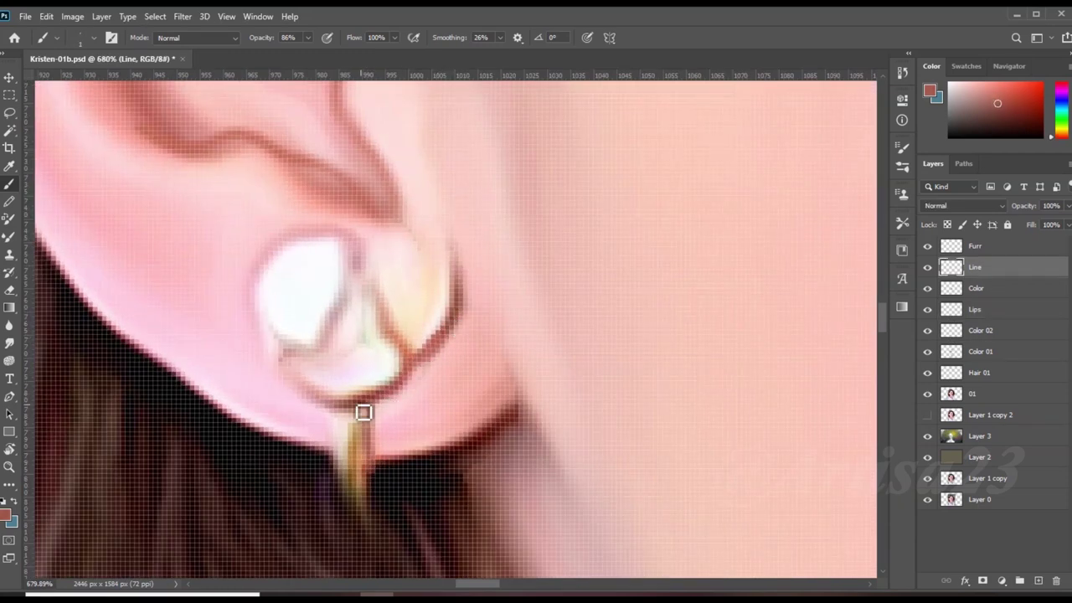
left_click(372, 532, "alt")
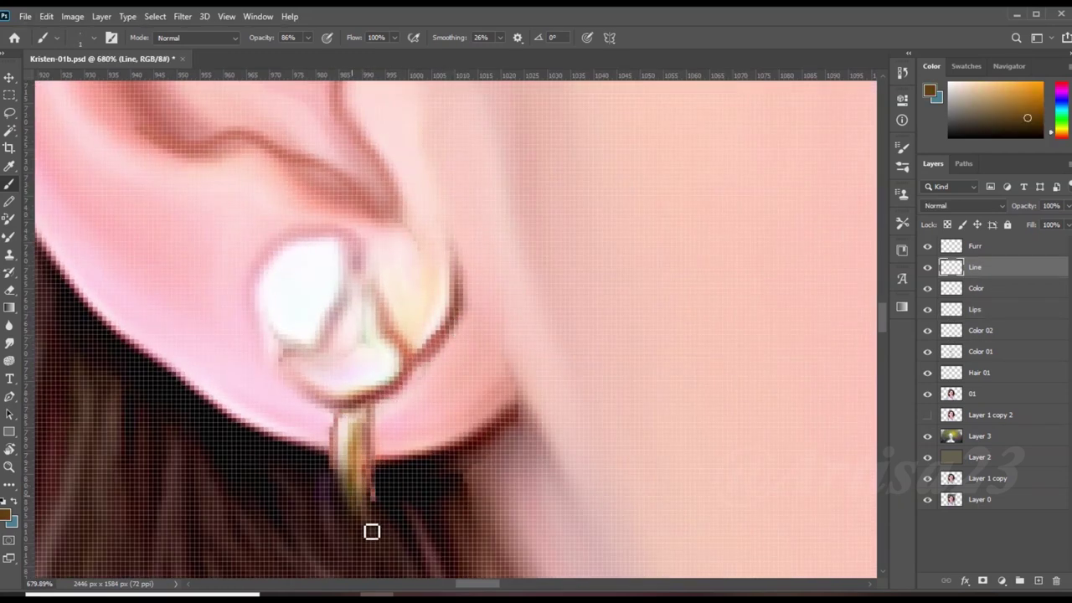
scroll(395, 521, "down", 2)
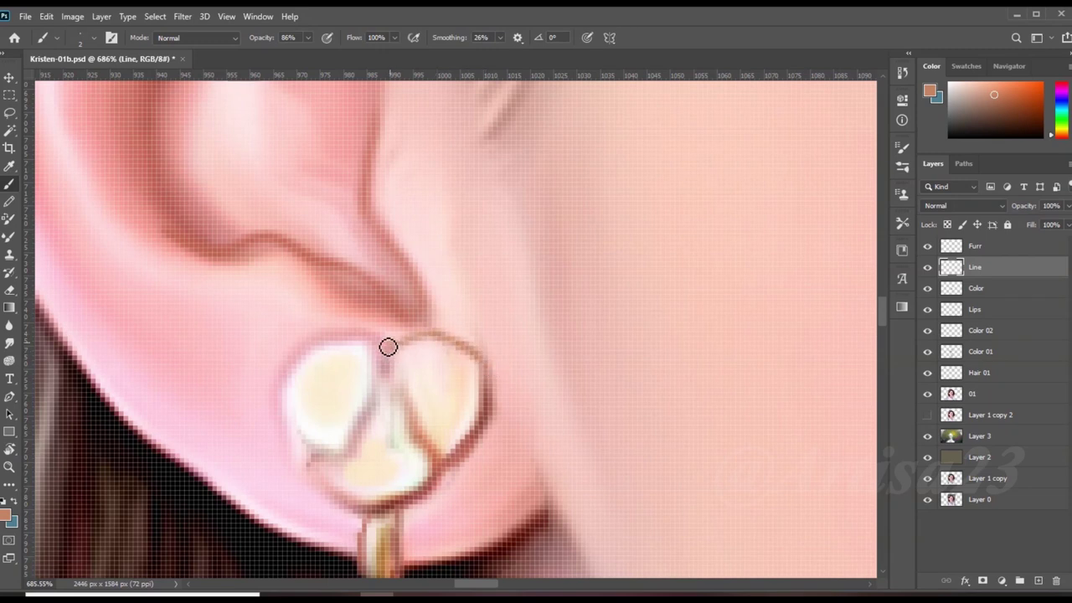
Save the painting with Ctrl+S
key("ctrl+s")
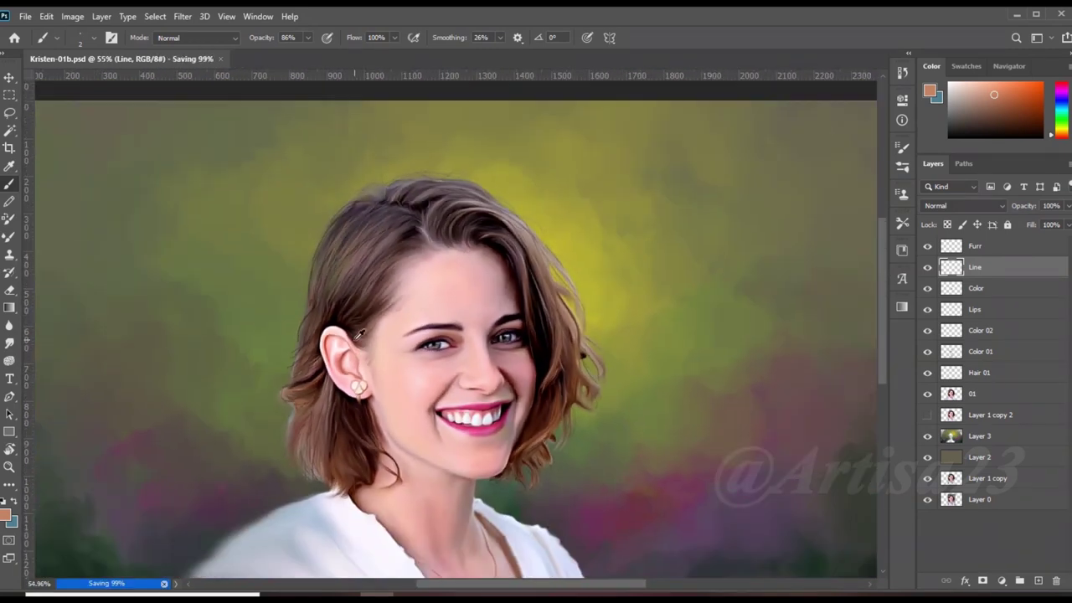
scroll(503, 293, "down", 2)
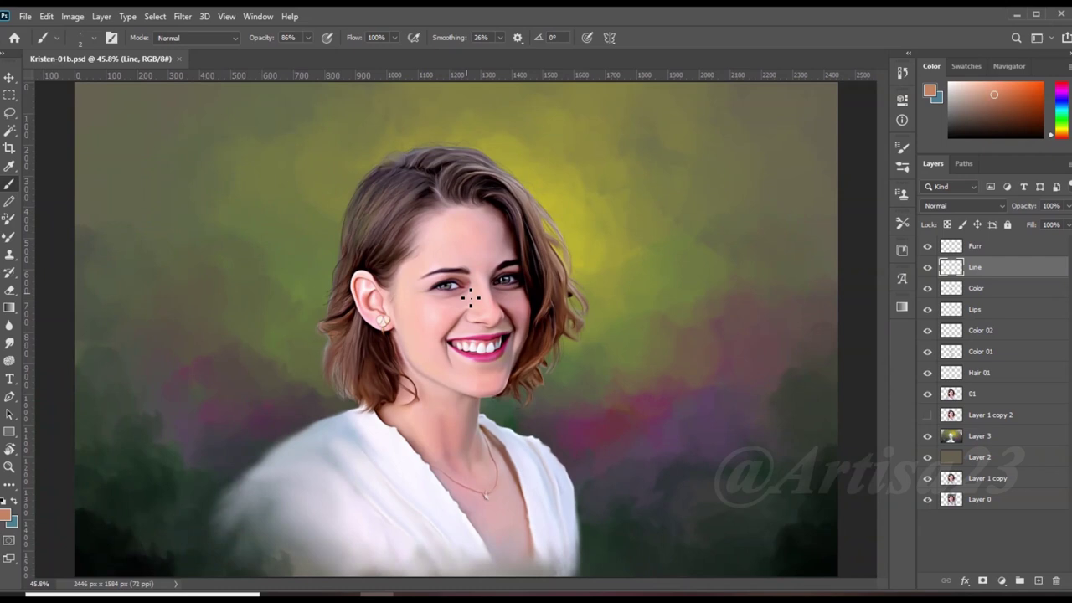
scroll(591, 297, "down", 2)
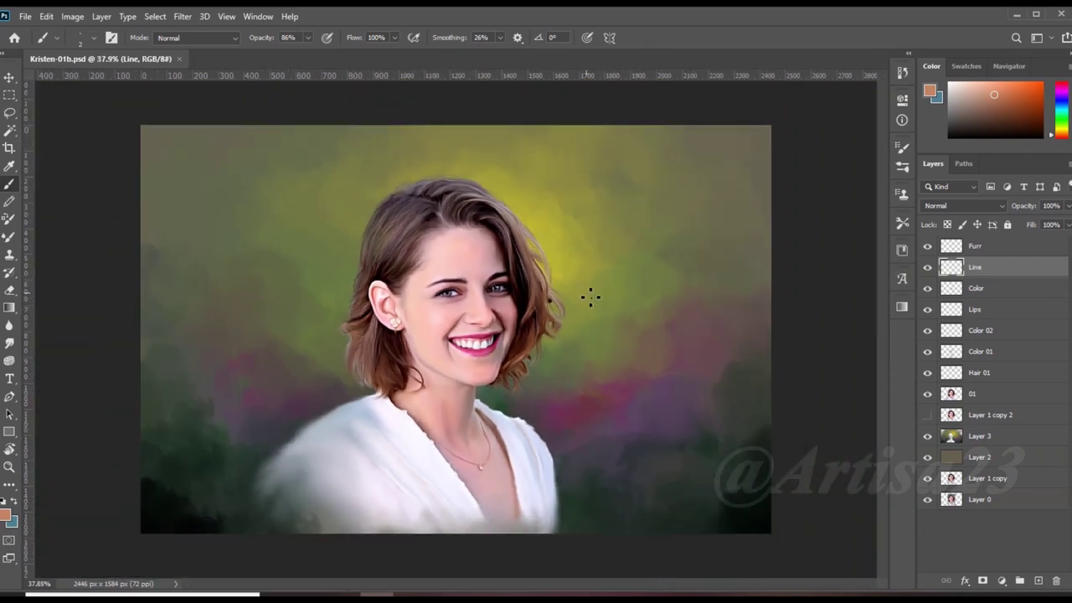
scroll(597, 297, "up", 1)
Add a new top layer, load the figure selection, and set the foreground to blue-grey #557890
left_click(1039, 581)
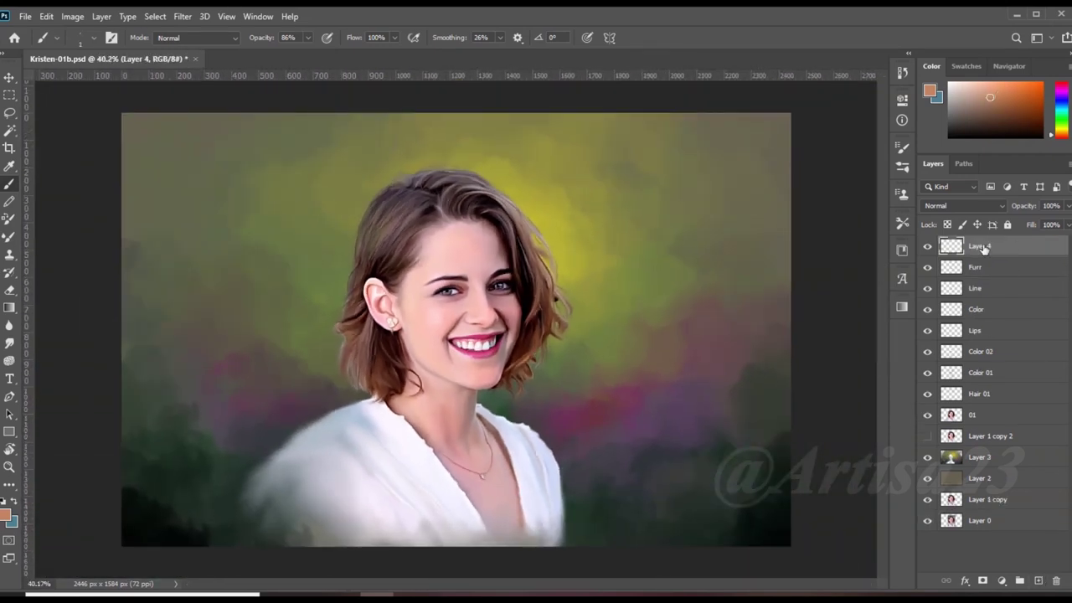
type("Color 03")
key("ctrl+shift+d")
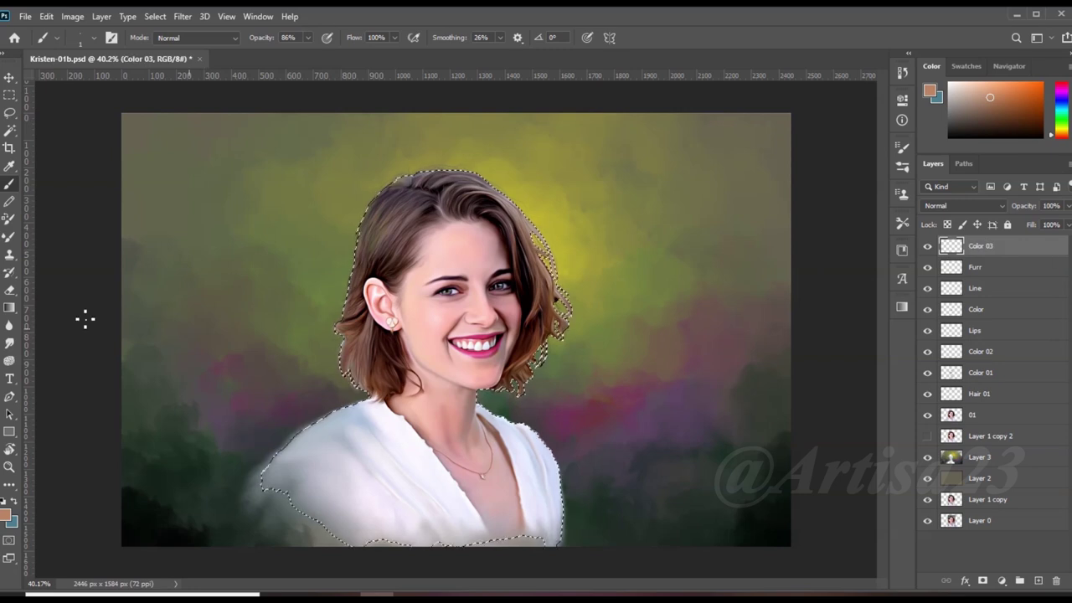
left_click(6, 514)
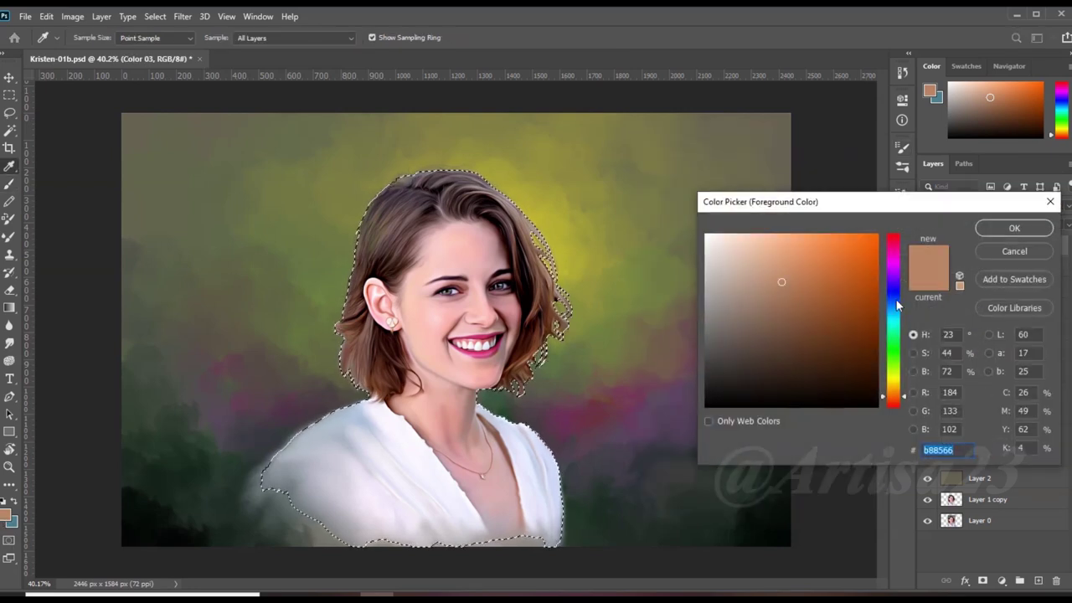
left_click_drag(893, 262, 894, 318)
left_click(780, 308)
left_click(891, 307)
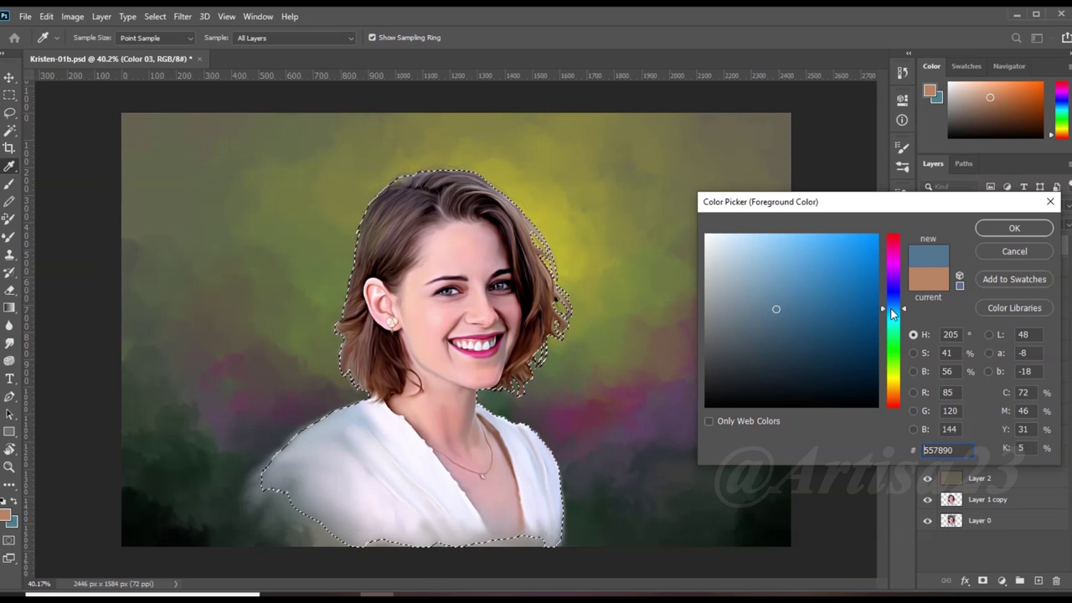
left_click(1014, 228)
key("b")
Set the new layer's blend mode to Color and the brush opacity to 16%
left_click(964, 205)
left_click(932, 524)
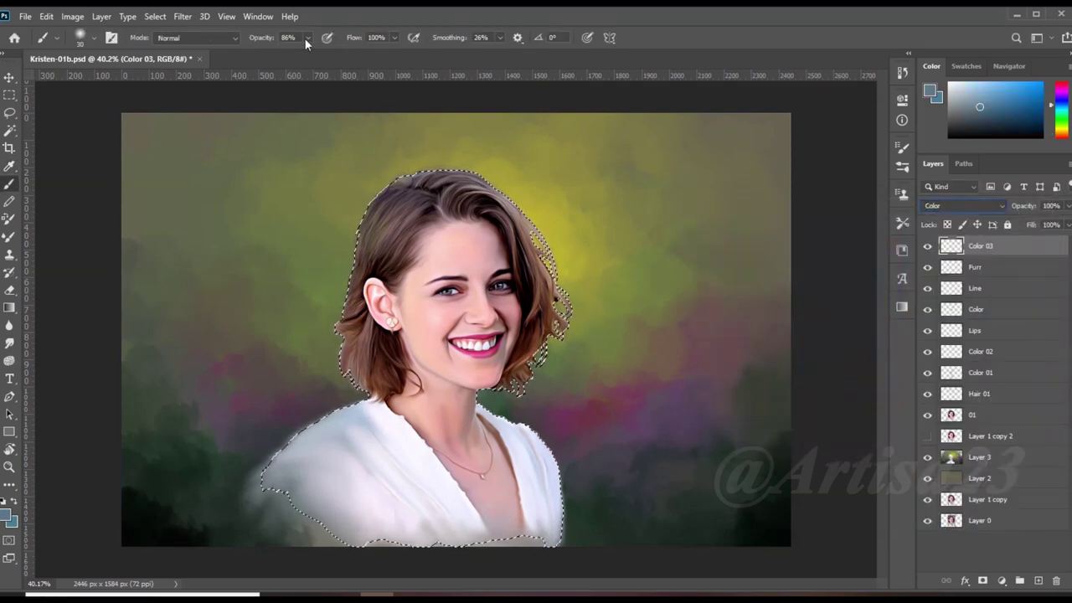
key("1")
key("6")
Paint a faint blue-grey glaze within the figure's outline
scroll(477, 335, "up", 2)
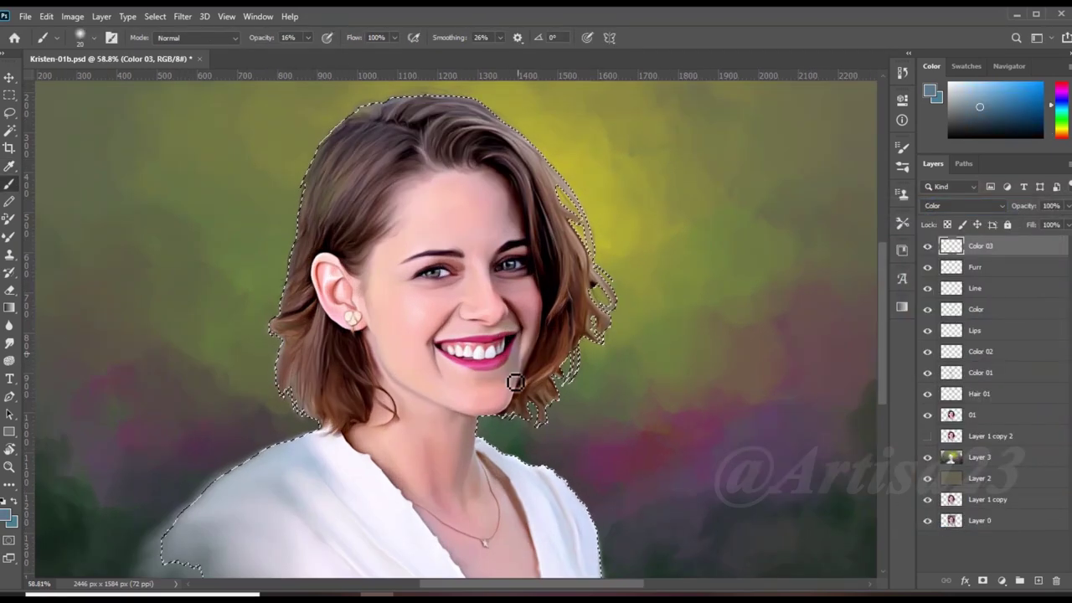
scroll(501, 392, "up", 2)
scroll(491, 233, "down", 2)
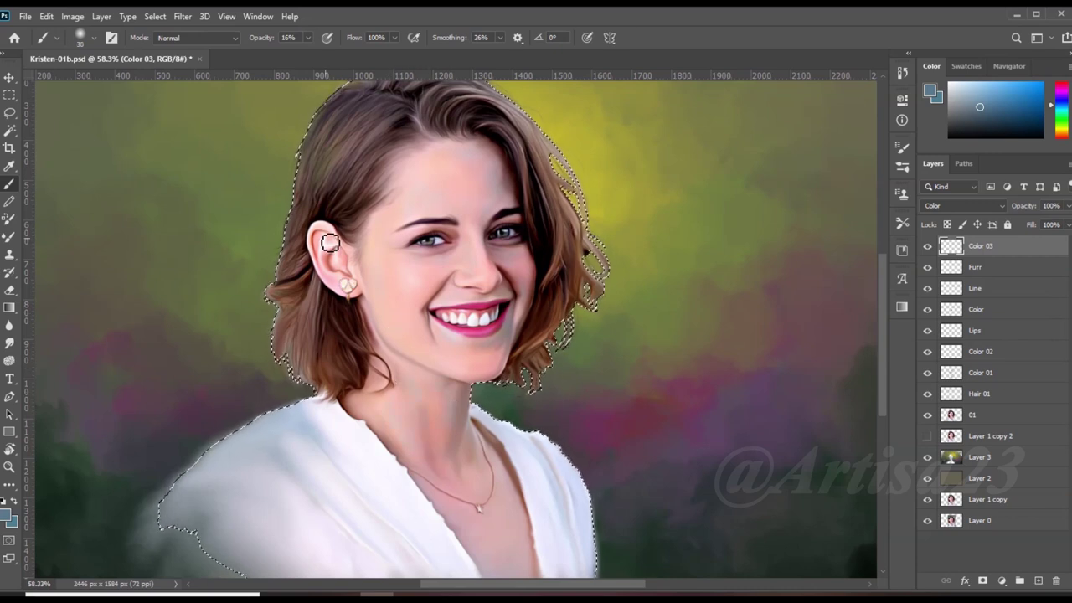
scroll(502, 558, "down", 2)
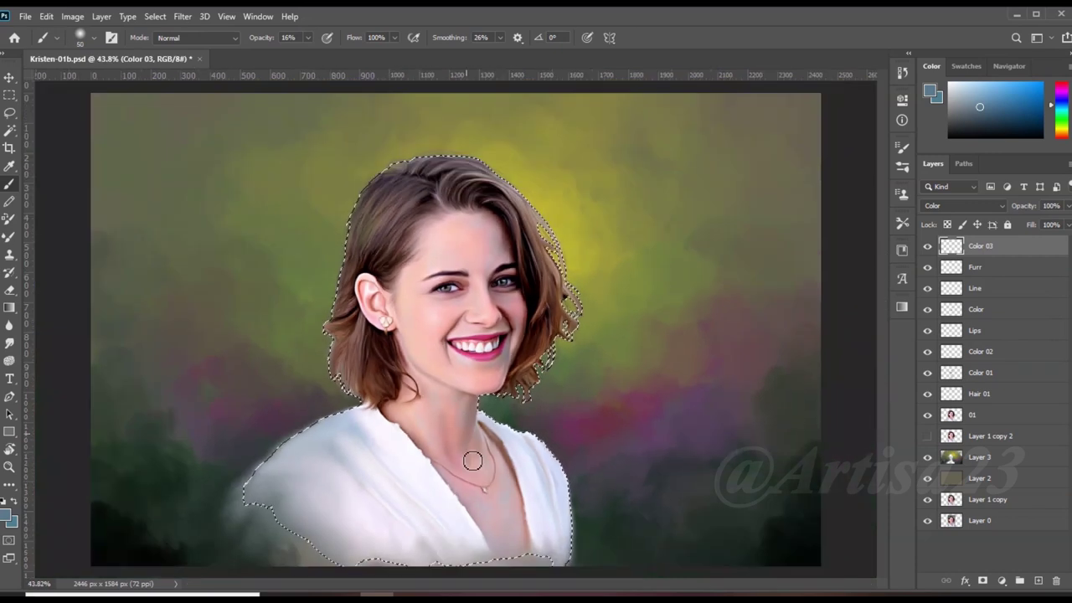
scroll(491, 376, "up", 2)
scroll(514, 349, "up", 2)
scroll(454, 374, "down", 2)
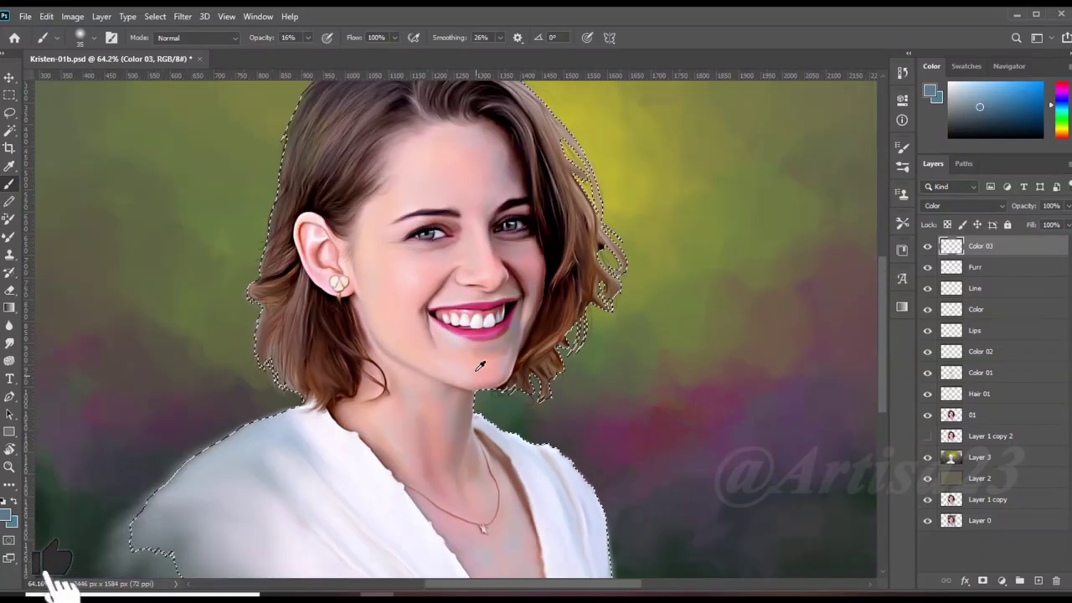
scroll(491, 359, "down", 1)
key("r")
key("bracketright")
key("bracketright")
key("bracketright")
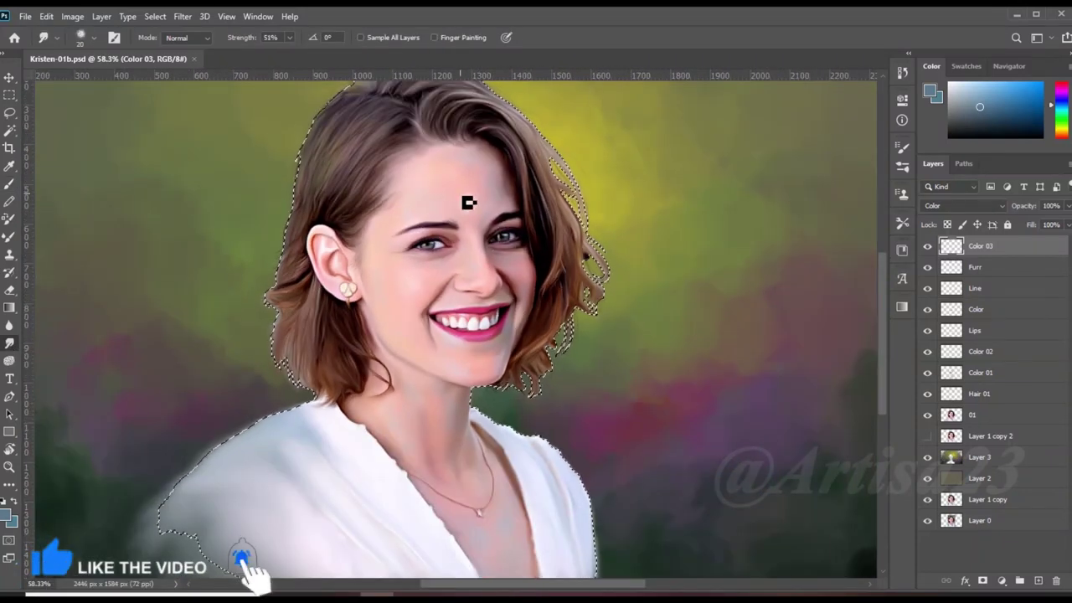
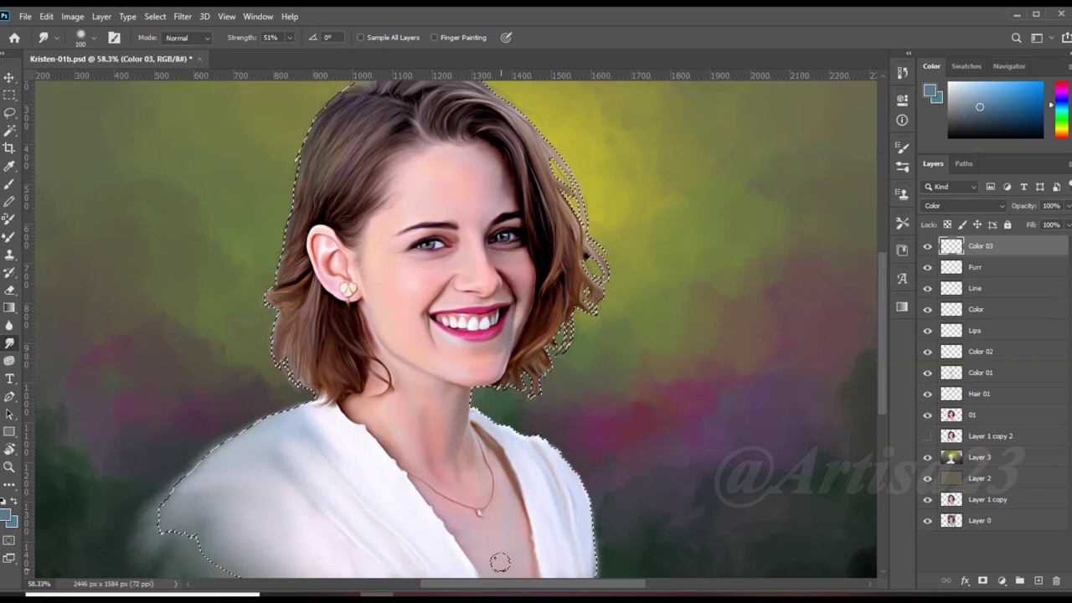
Zoom in on the face to check it, then save Kristen-01b.psd
scroll(500, 561, "down", 2)
scroll(469, 360, "up", 3)
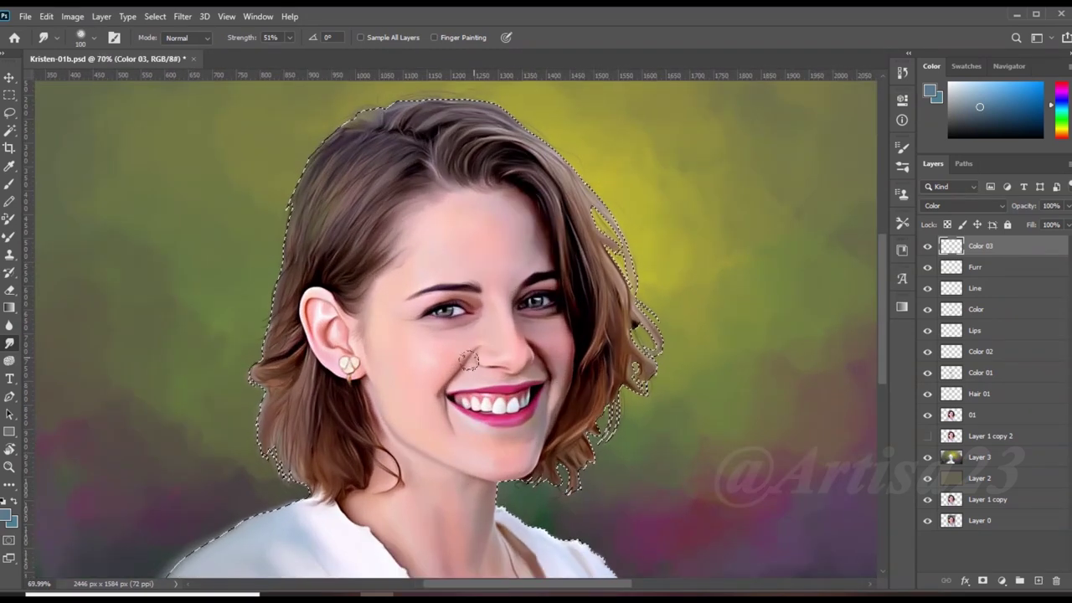
scroll(453, 285, "down", 3)
key("ctrl+s")
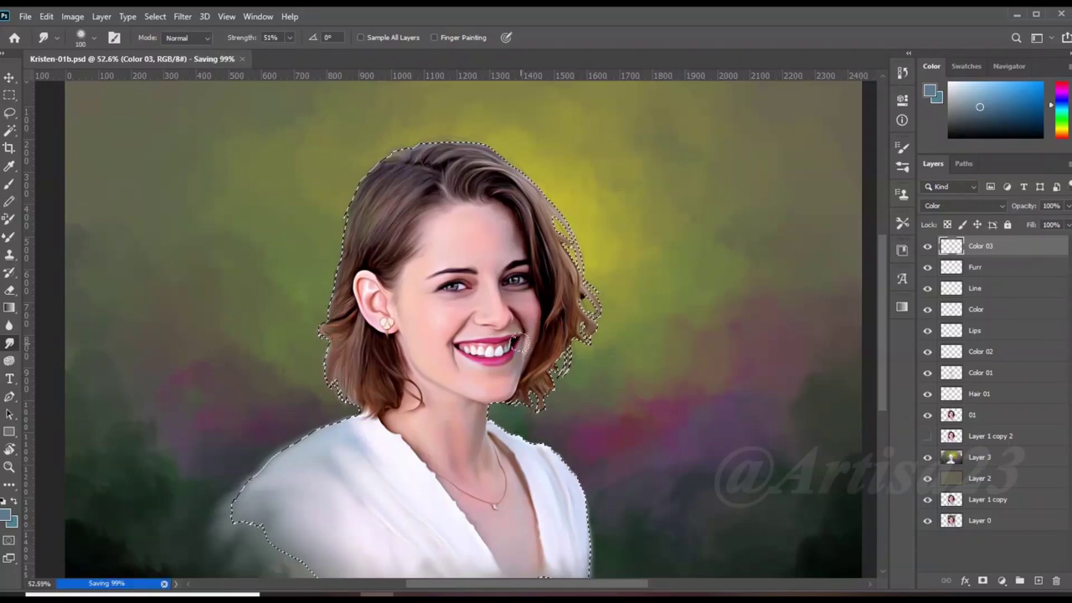
scroll(511, 340, "up", 1)
Add a new layer named Light and clear the hair and body selection
key("ctrl+shift+alt+n")
double_click(978, 246)
type("Light")
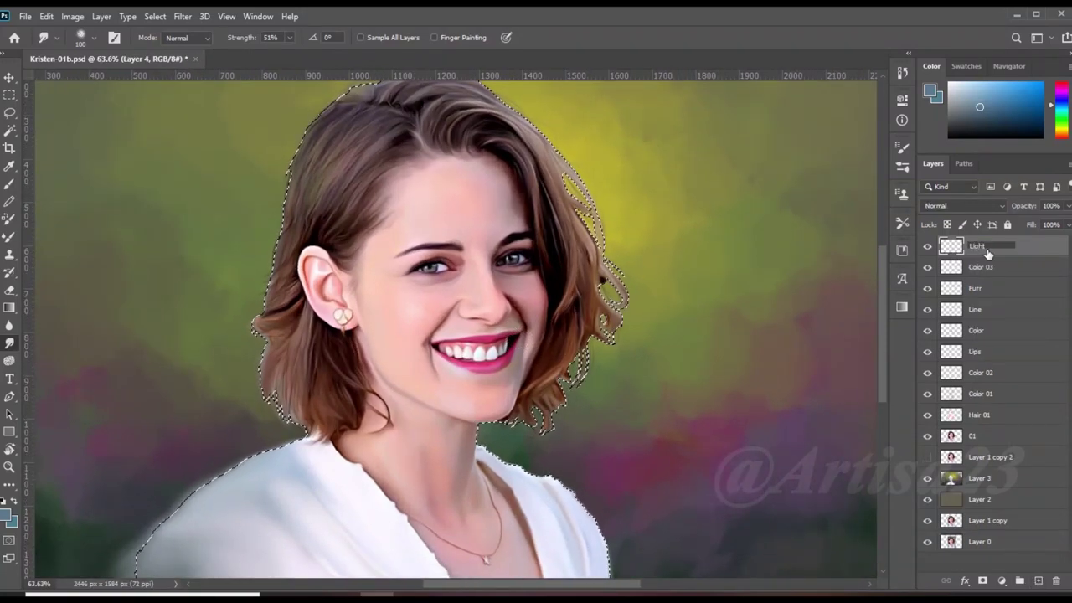
key("Return")
scroll(502, 335, "down", 2)
key("ctrl+d")
Set the foreground colour to white and paint highlights on the cheek and chin
key("i")
key("Return")
key("b")
scroll(456, 272, "up", 1)
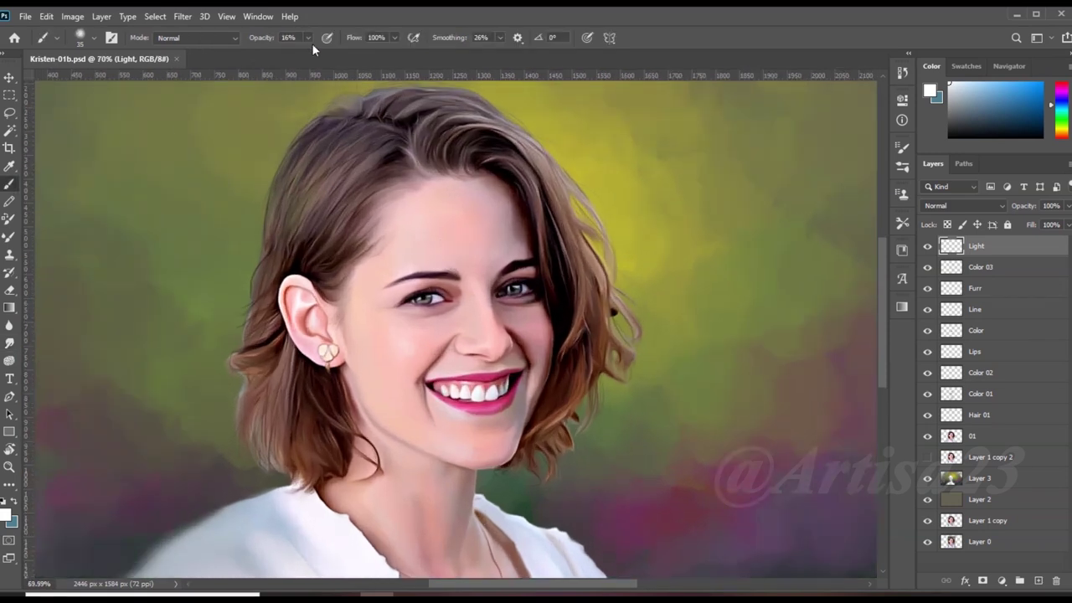
scroll(466, 299, "up", 1)
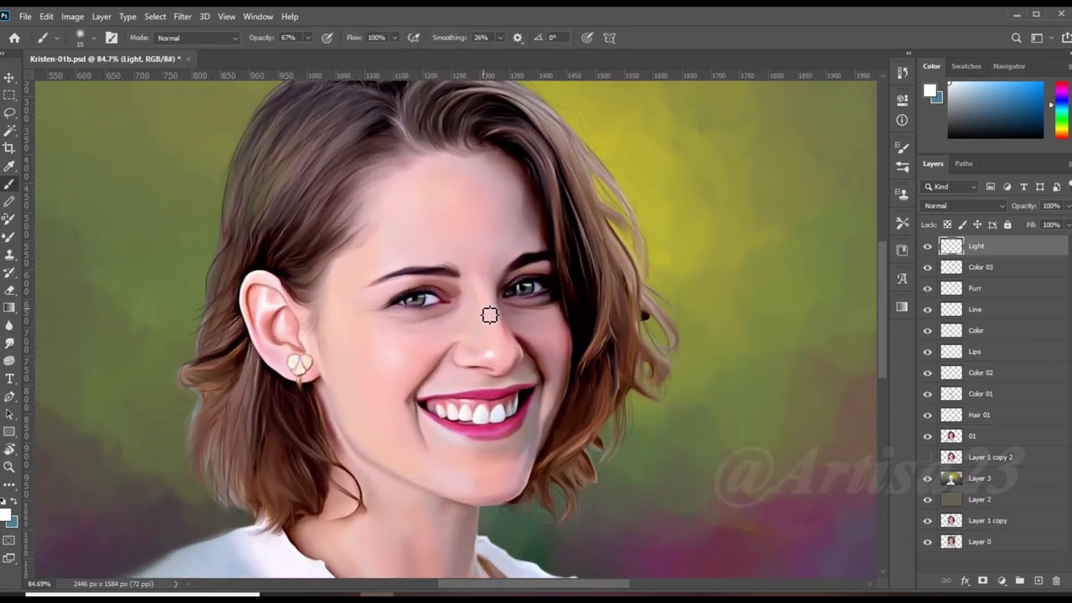
key("bracketright")
left_click(536, 340)
key("bracketleft")
key("bracketleft")
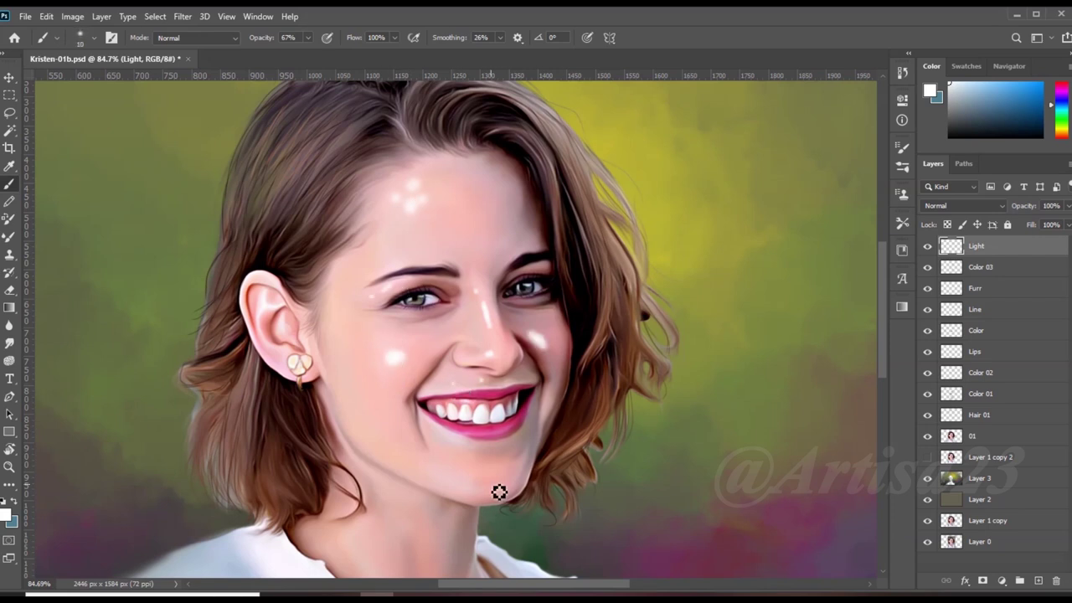
left_click_drag(488, 490, 451, 478)
Paint two white highlight streaks down the neck
scroll(354, 373, "down", 2)
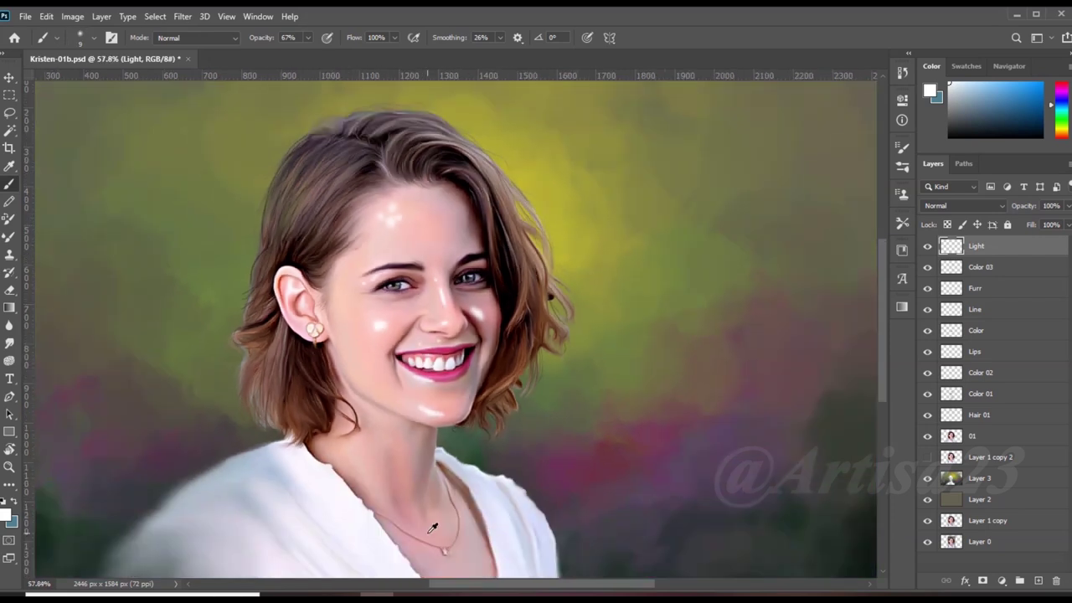
scroll(369, 436, "up", 1)
left_click_drag(356, 440, 361, 461)
left_click_drag(396, 414, 400, 440)
scroll(411, 447, "down", 1)
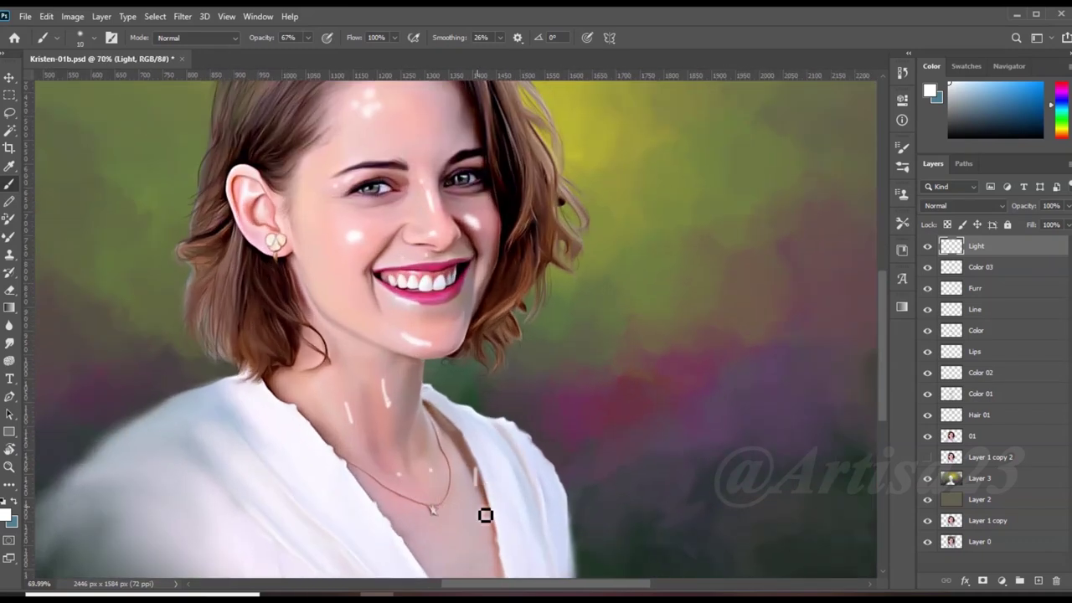
key("r")
scroll(486, 514, "down", 1)
scroll(403, 483, "up", 1)
scroll(403, 482, "up", 1)
Smudge the white highlights on the neck, chin, cheek and nose into the skin
mouse_move(381, 377)
left_mouse_down()
mouse_move(315, 375)
mouse_move(333, 424)
left_mouse_up()
scroll(333, 424, "up", 1)
left_click_drag(422, 360, 463, 352)
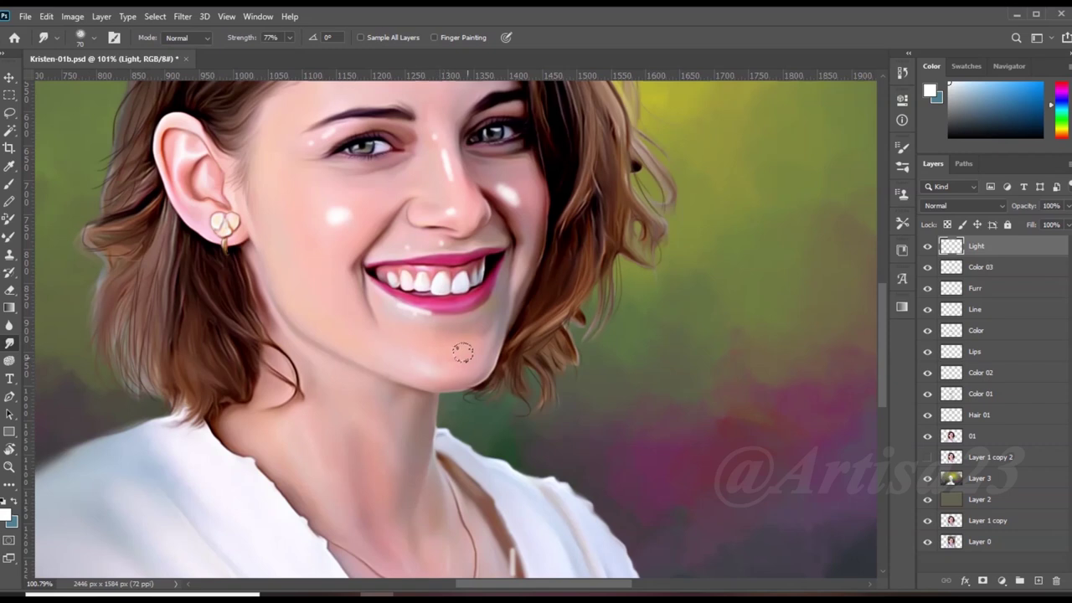
left_click_drag(348, 225, 372, 205)
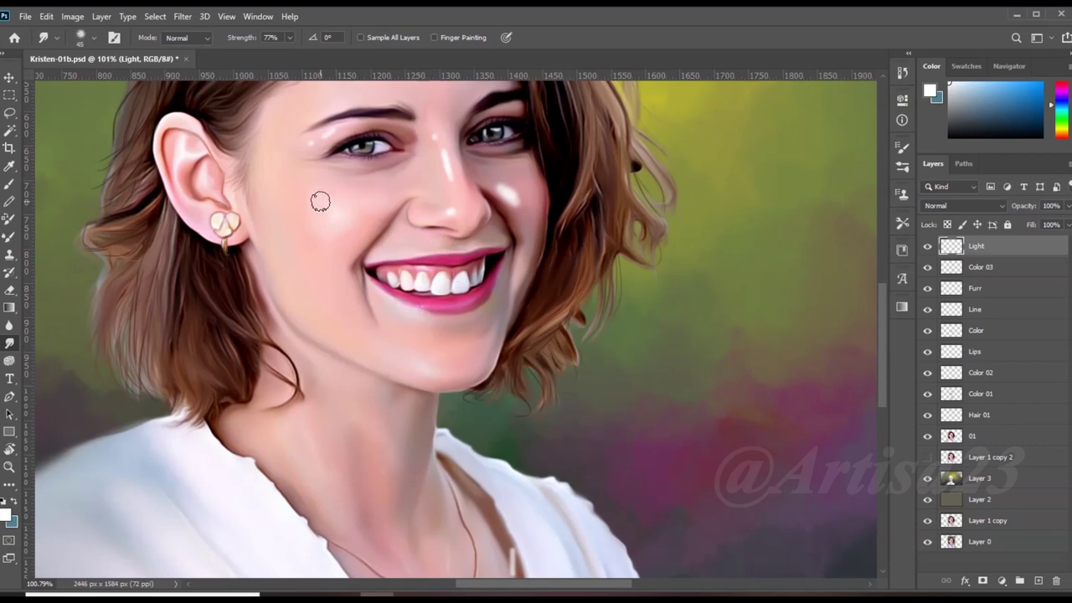
mouse_move(443, 151)
left_mouse_down()
mouse_move(455, 192)
mouse_move(506, 183)
left_mouse_up()
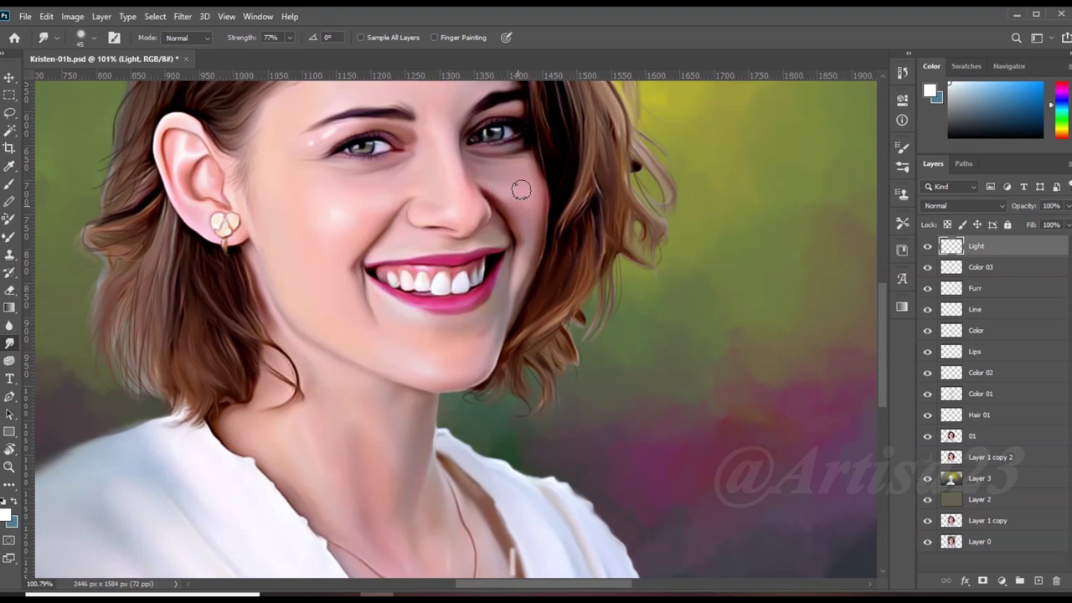
scroll(521, 212, "left", 2)
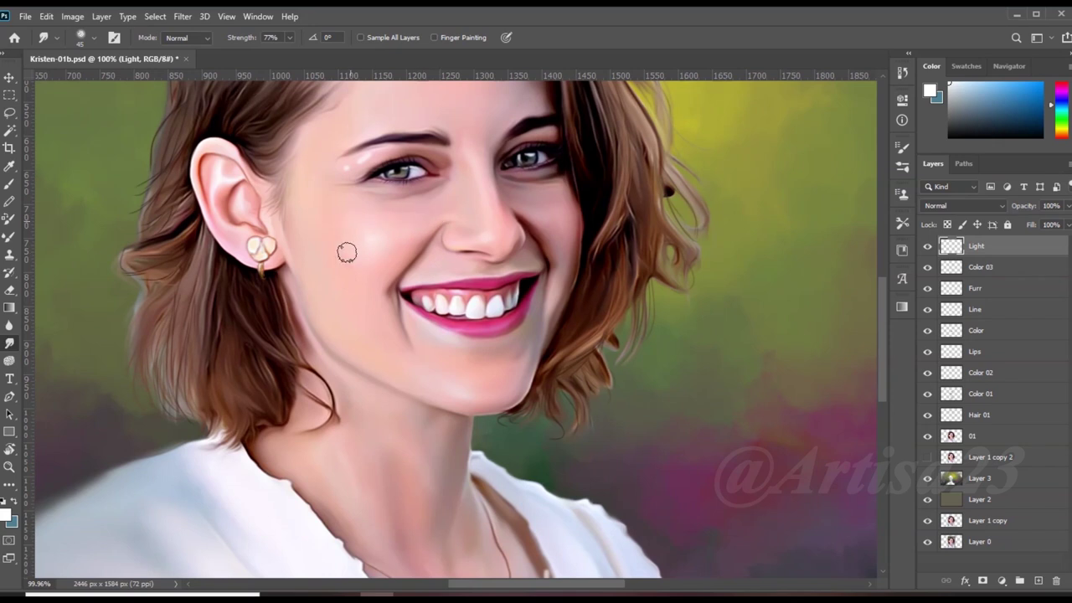
scroll(352, 201, "up", 1)
scroll(402, 151, "up", 2)
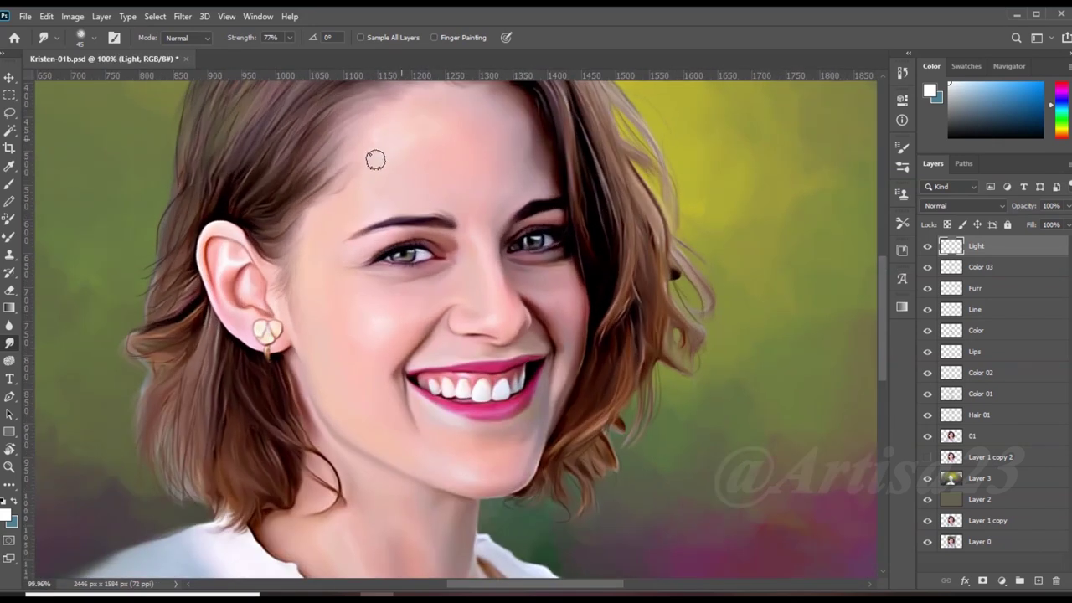
scroll(431, 176, "down", 3)
scroll(433, 168, "down", 3)
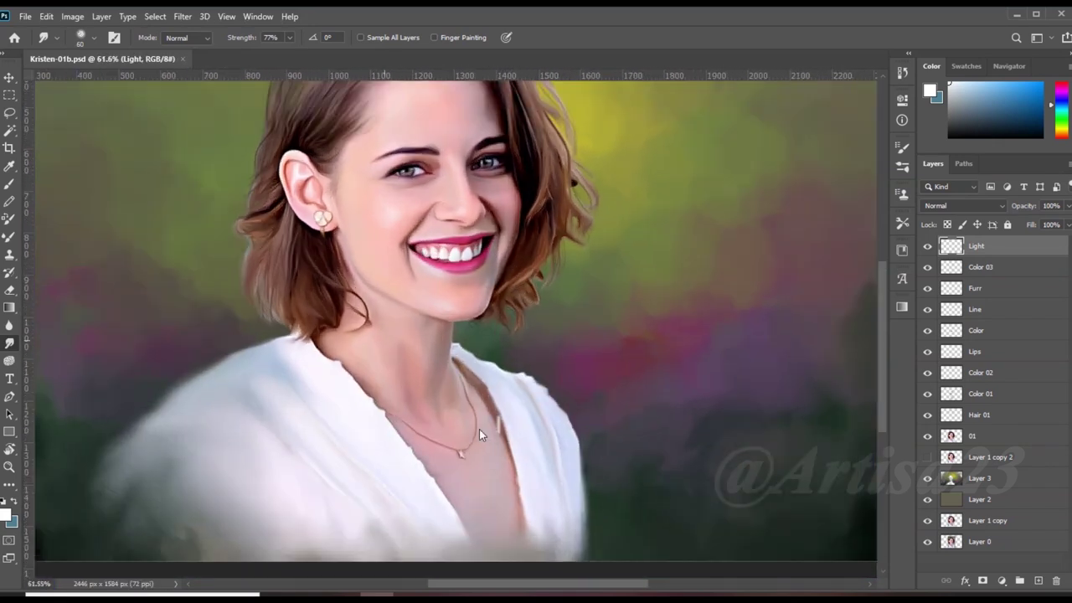
scroll(486, 293, "up", 3)
Dab small white shine highlights on the lower and upper lips
key("b")
scroll(486, 293, "up", 2)
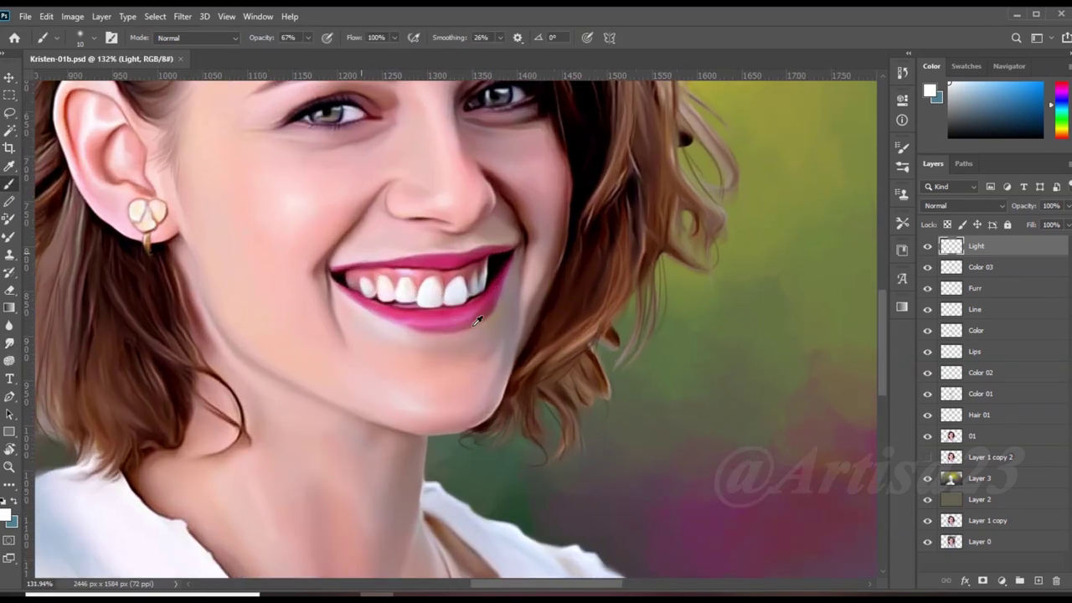
left_click_drag(420, 318, 436, 317)
left_click(448, 262)
key("r")
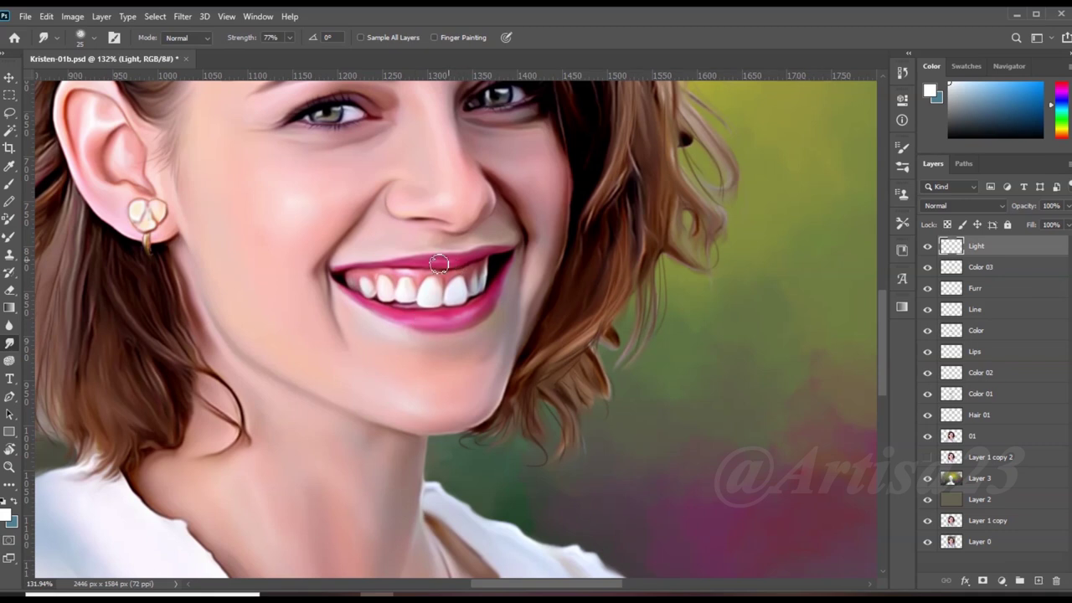
scroll(439, 264, "down", 3)
scroll(469, 256, "down", 1)
scroll(495, 283, "up", 2)
Return to the Smudge tool and review the blended lip and face highlights
scroll(502, 320, "up", 2)
key("b")
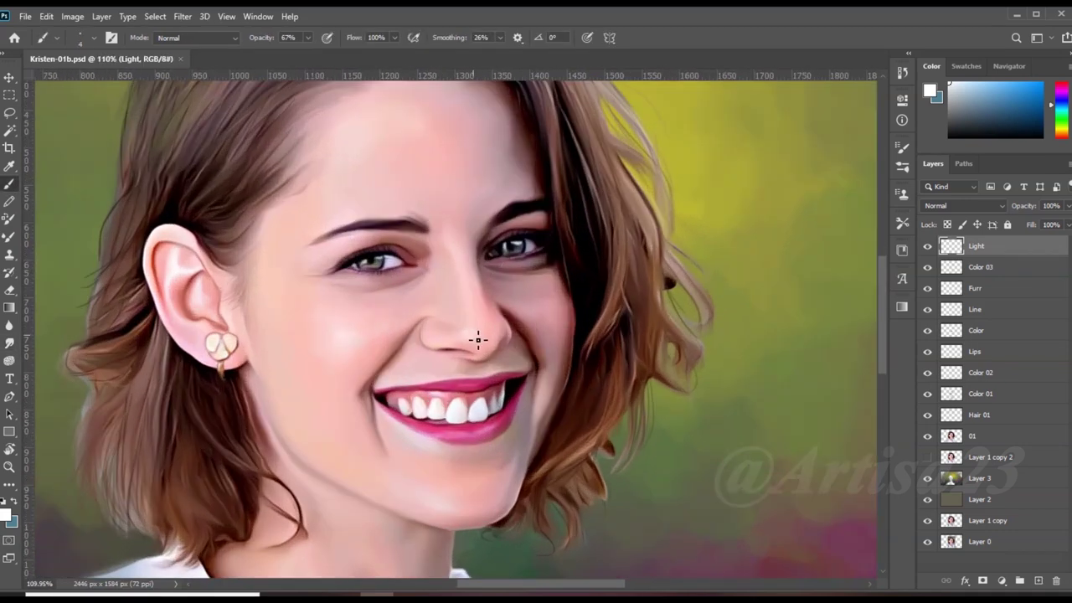
left_click(11, 344)
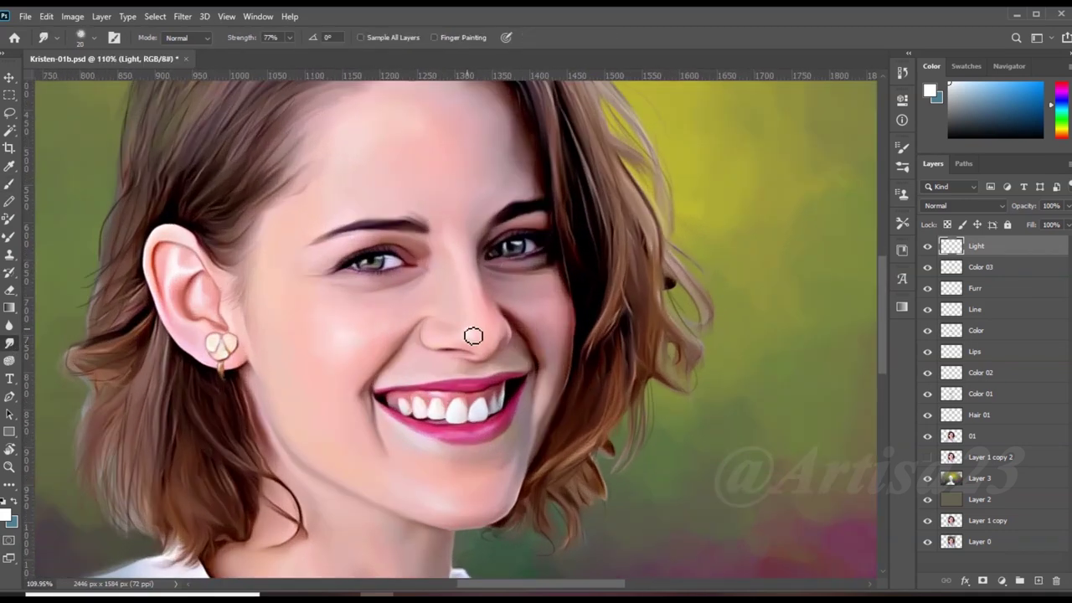
scroll(460, 286, "down", 3)
scroll(462, 308, "up", 4)
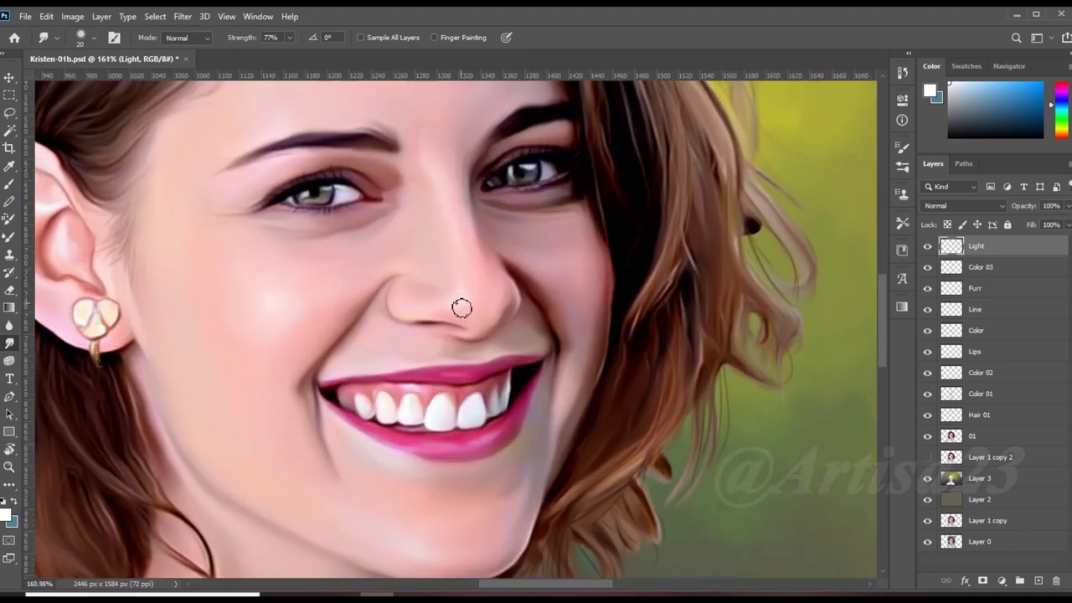
scroll(463, 261, "down", 4)
scroll(455, 318, "down", 1)
scroll(529, 355, "up", 1)
scroll(544, 339, "down", 1)
scroll(567, 332, "up", 2)
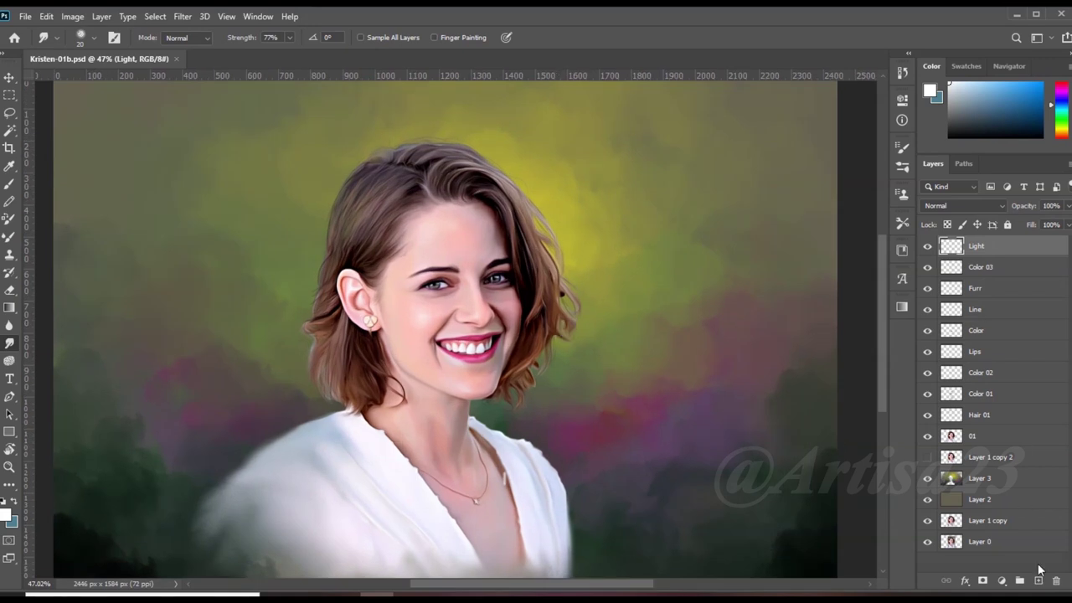
Add a new Color 04 layer, fit the canvas in view, and choose crimson as the foreground colour
left_click(1039, 579)
type("Color 04")
key("Return")
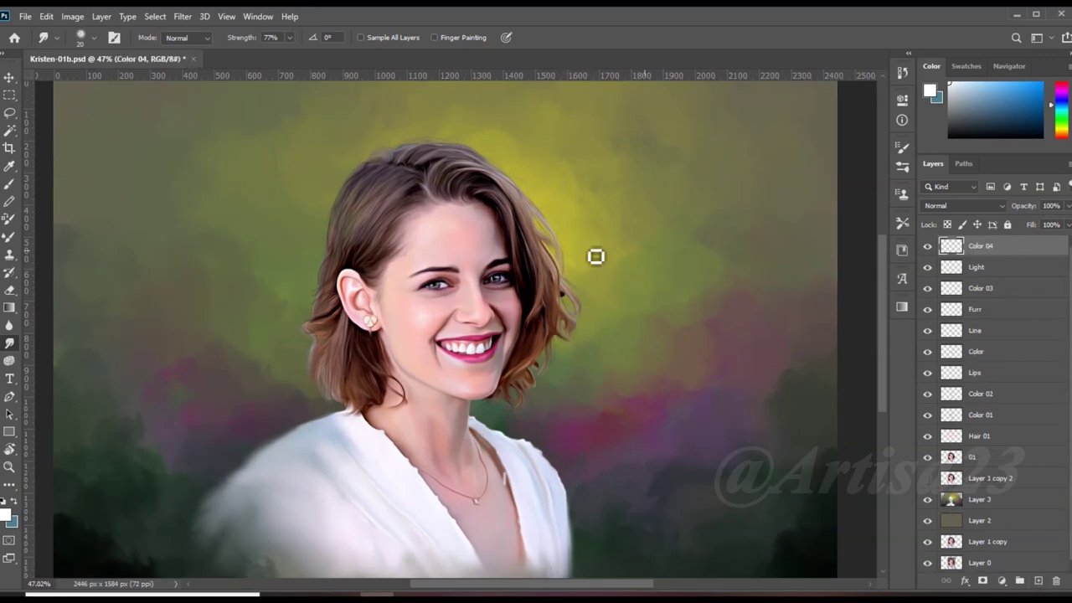
key("ctrl+0")
key("i")
left_click(930, 91)
left_click_drag(902, 263, 894, 243)
left_click(866, 282)
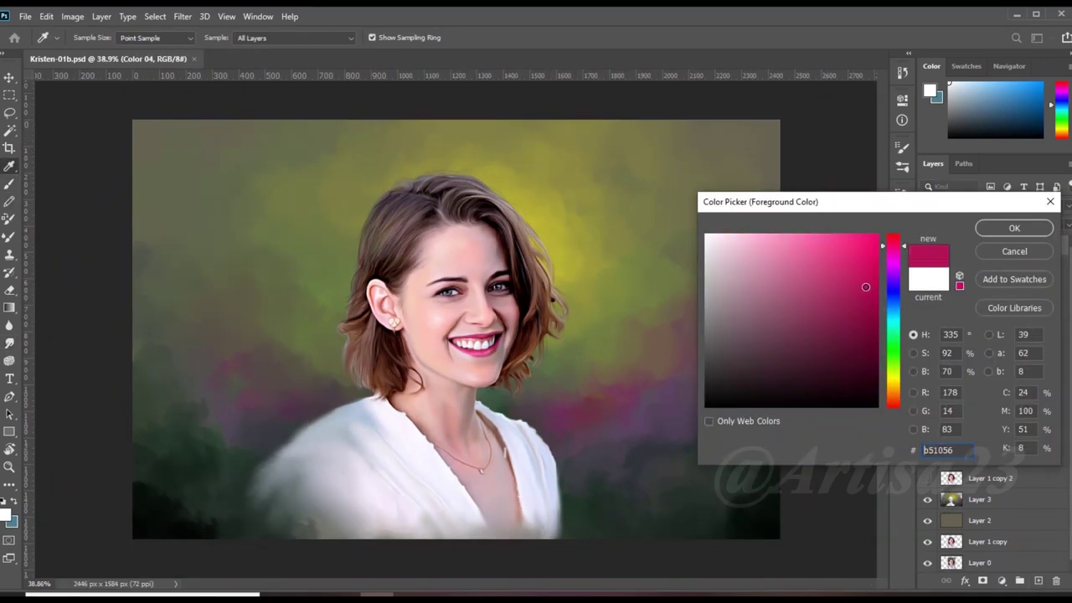
left_click(1014, 228)
Paint low-opacity crimson blush dabs on the cheeks, nose, forehead, chin and neck
key("b")
scroll(510, 315, "up", 2)
key("3")
key("9")
mouse_move(498, 305)
left_mouse_down()
mouse_move(515, 323)
mouse_move(478, 322)
left_mouse_up()
left_click_drag(459, 230, 438, 222)
left_click_drag(406, 312, 385, 325)
left_click_drag(459, 387, 471, 403)
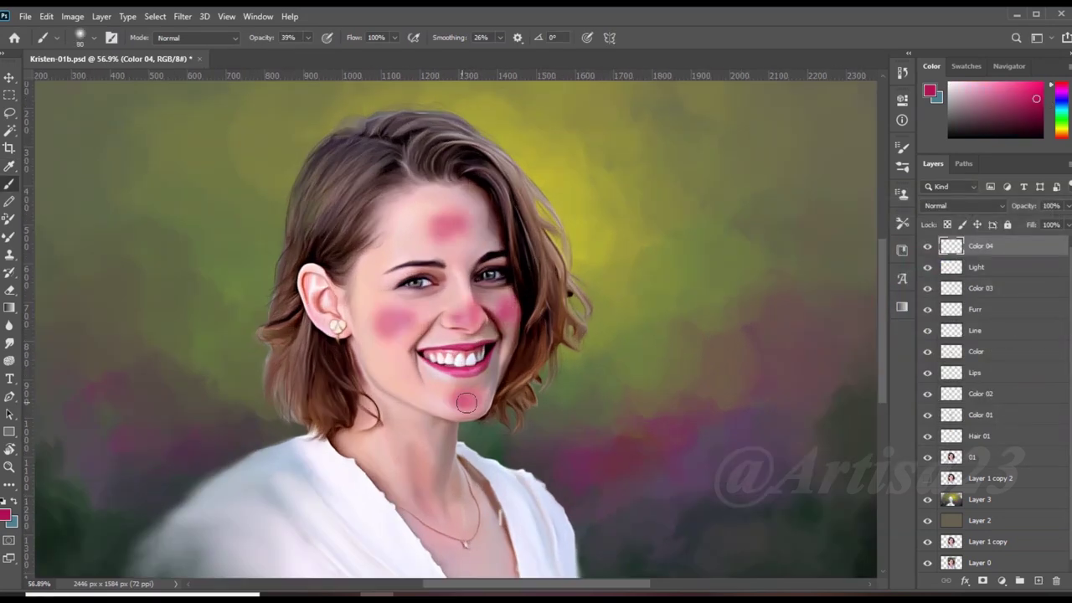
left_click_drag(429, 440, 389, 478)
left_click(964, 205)
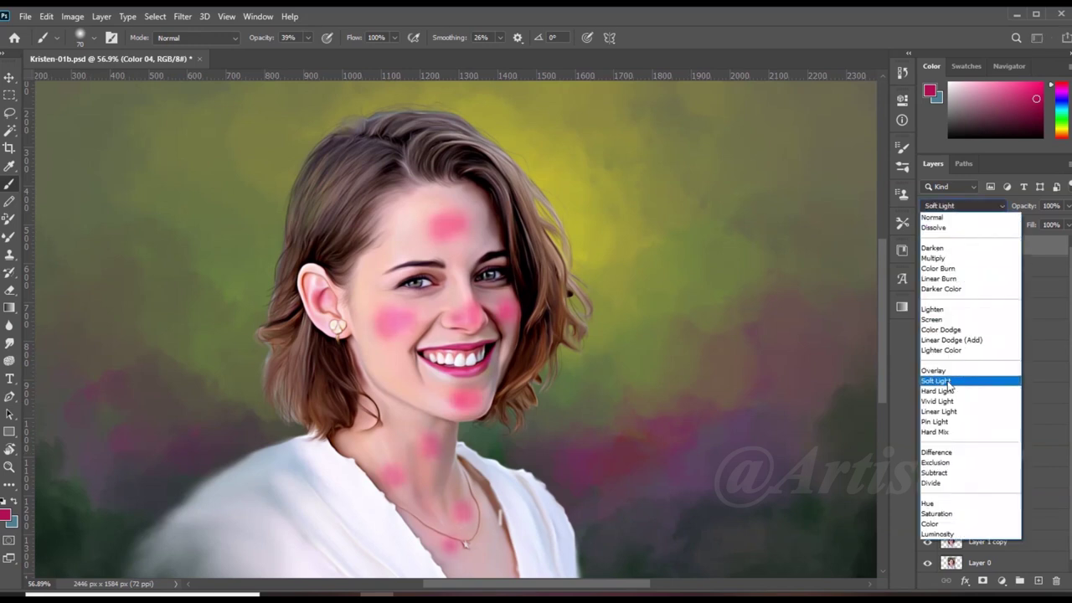
Set Color 04 to Soft Light, smudge the blush, and load a selection of the figure
left_click(963, 379)
key("r")
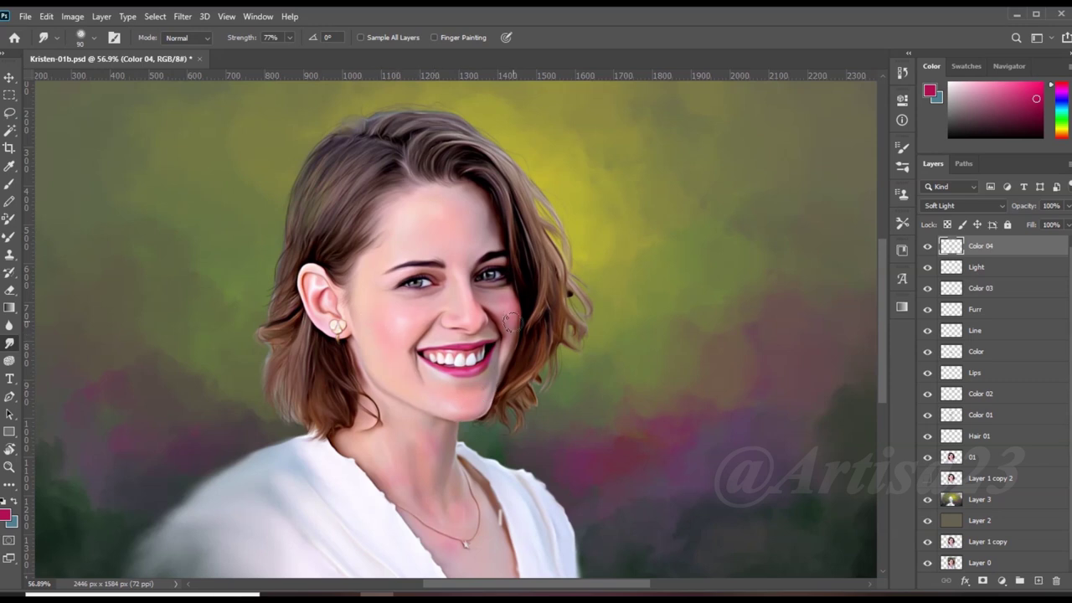
left_click(951, 435, "ctrl")
scroll(470, 471, "down", 2)
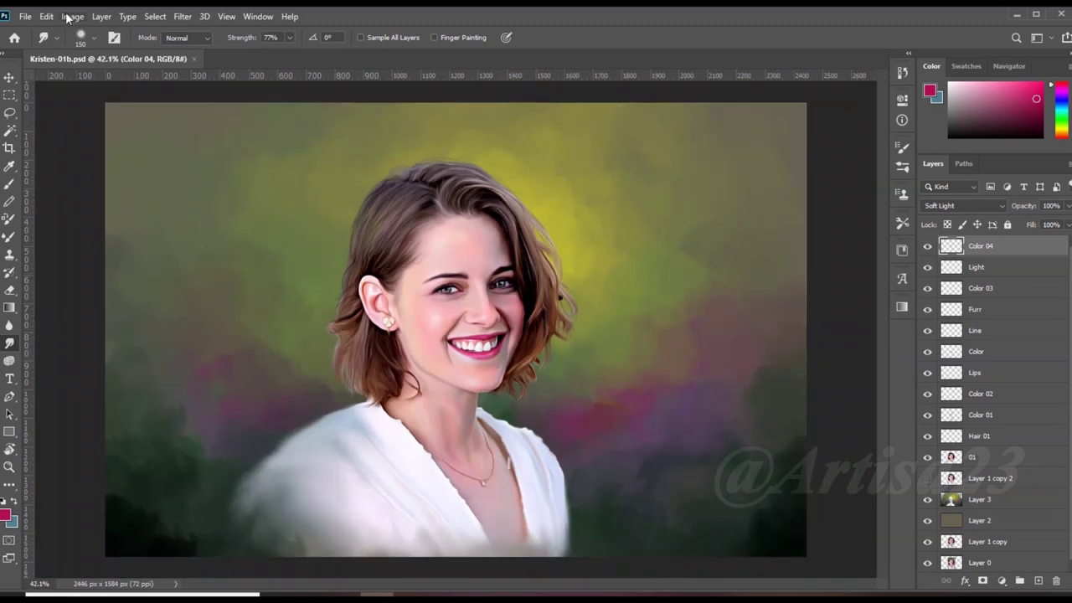
Apply an Image > Adjustments > Color Balance adjustment, then pick the Move tool
left_click(72, 16)
left_click(252, 137)
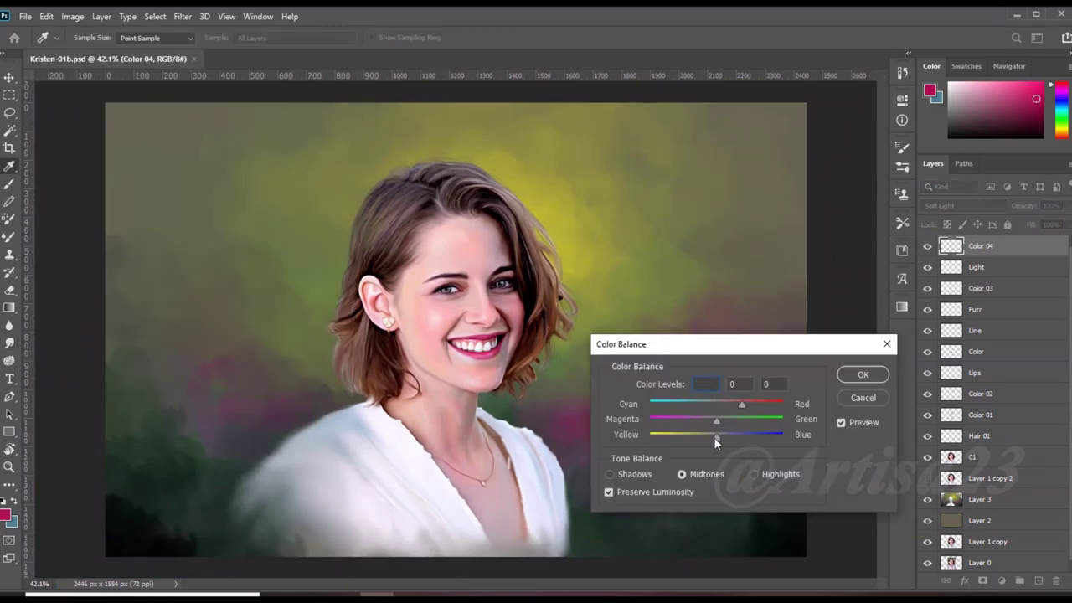
left_click(873, 400)
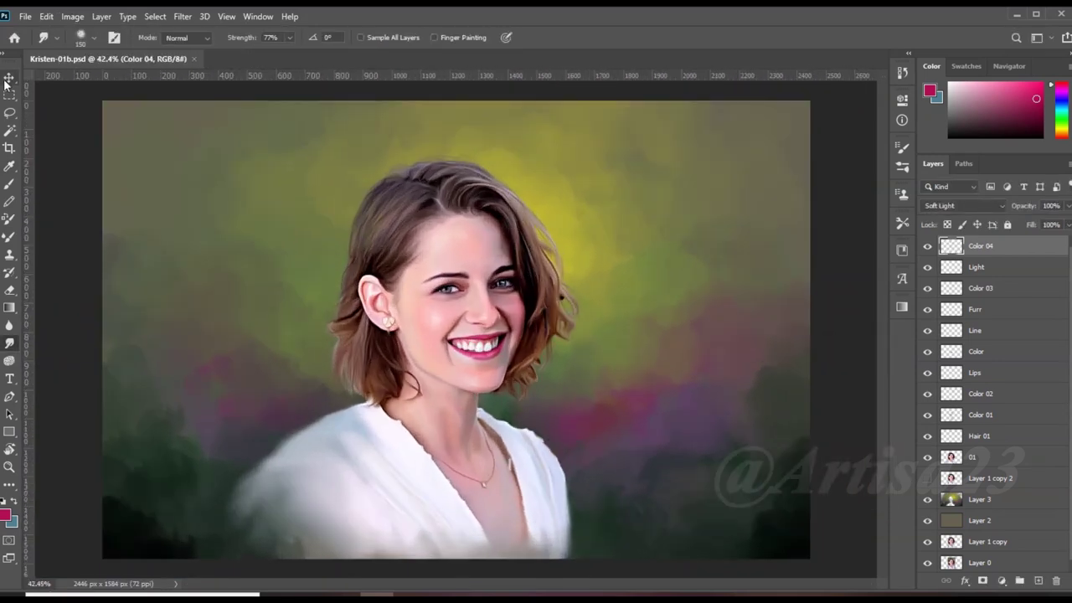
left_click(9, 77)
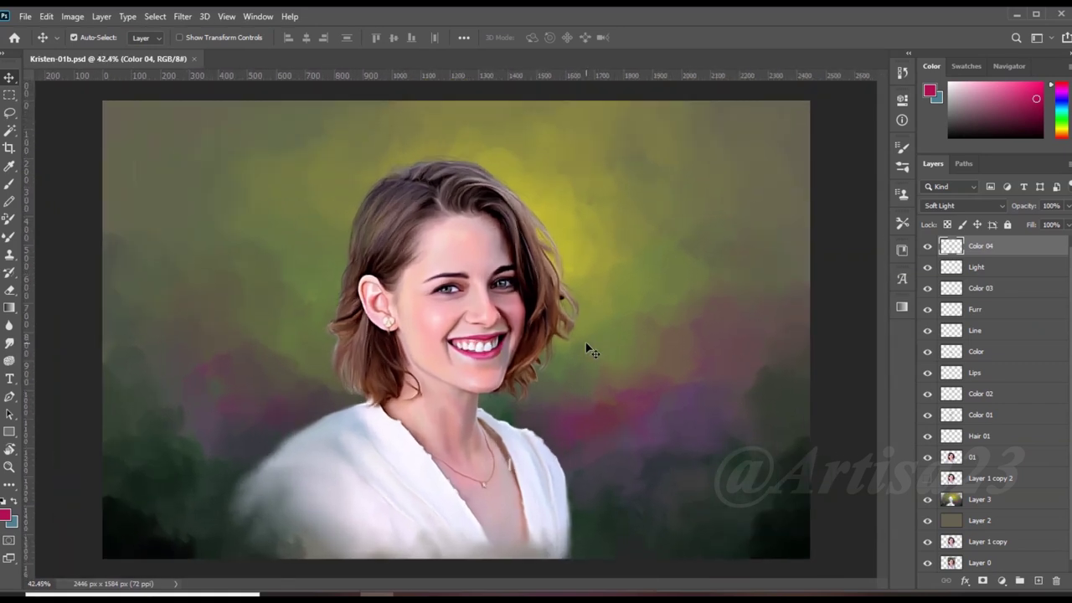
Group and duplicate the painting layers, merge them into Color 04 with a white mask, and save
left_click(1015, 518, "shift")
key("ctrl+g")
key("ctrl+j")
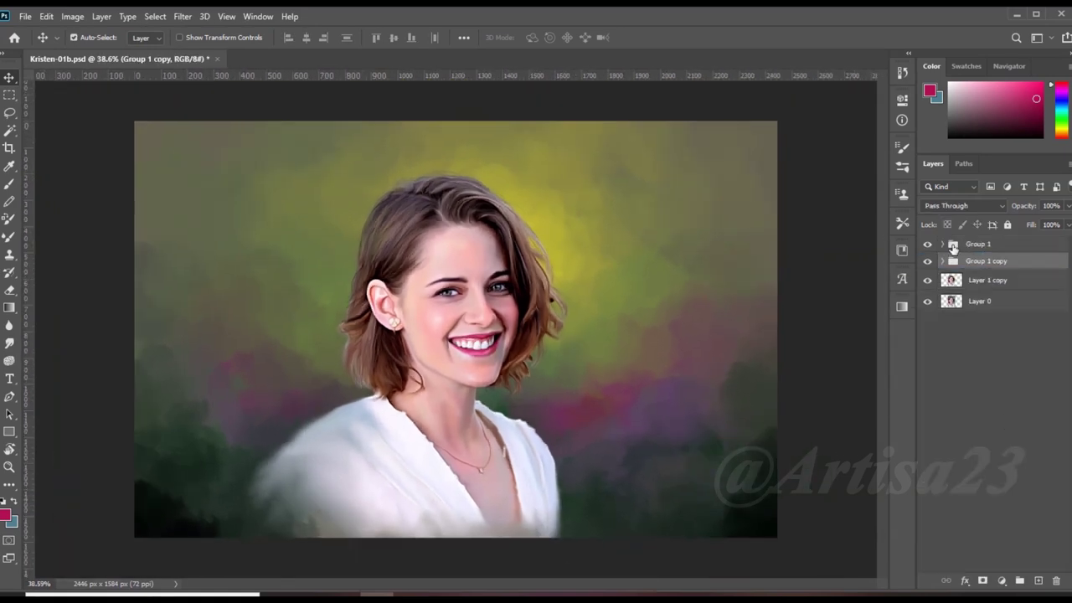
right_click(993, 484)
left_click(904, 419)
left_click(983, 580)
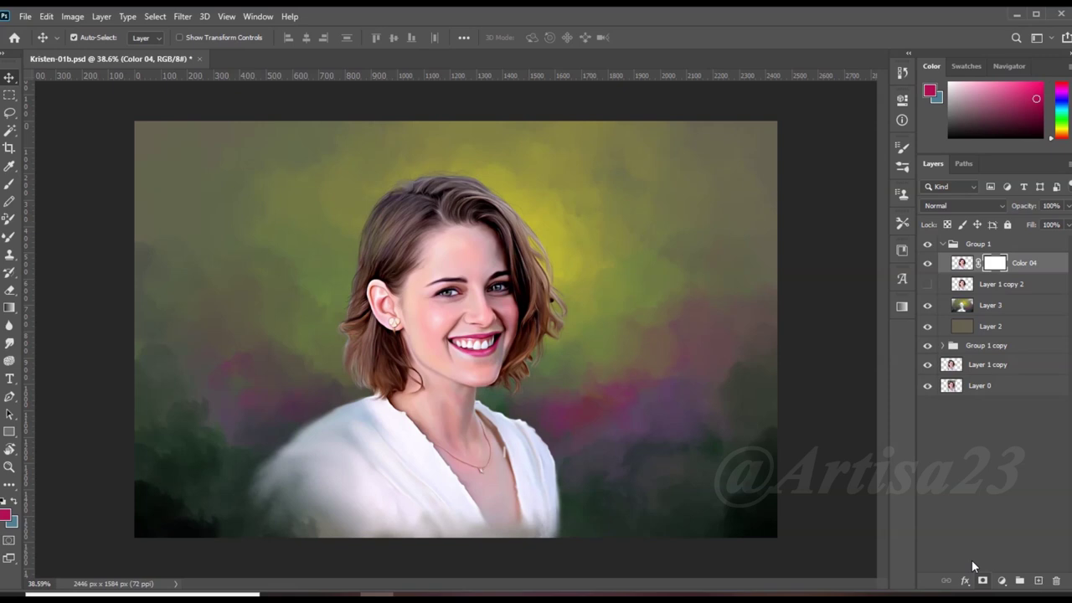
key("ctrl+s")
Brush the Color 04 mask at 56% then 33% opacity around hair and shoulder, then collapse Group 1
scroll(530, 224, "up", 1)
key("b")
left_click(309, 37)
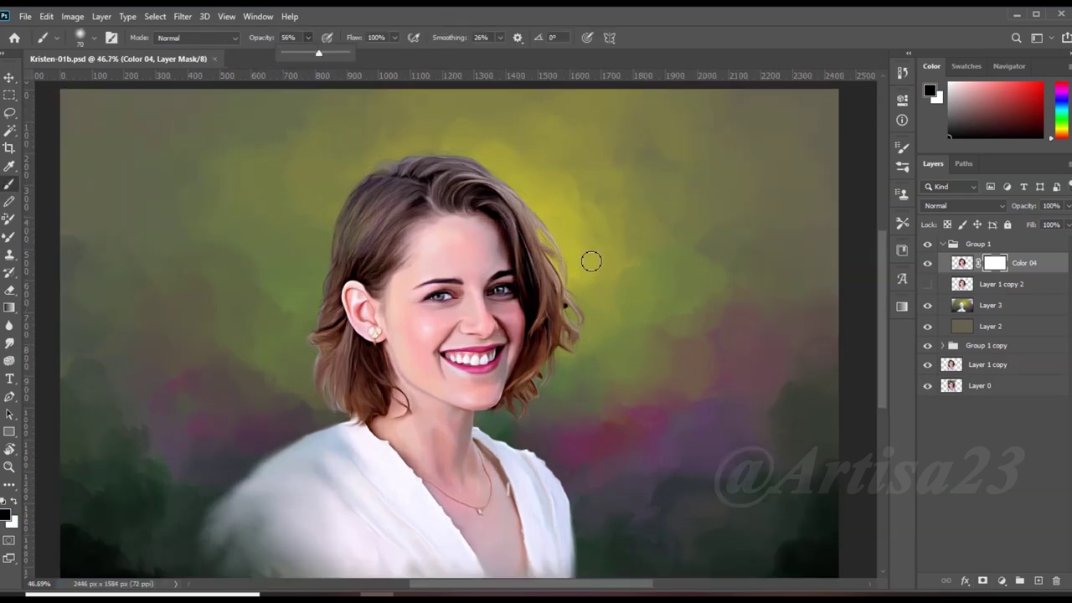
left_click_drag(591, 261, 561, 230)
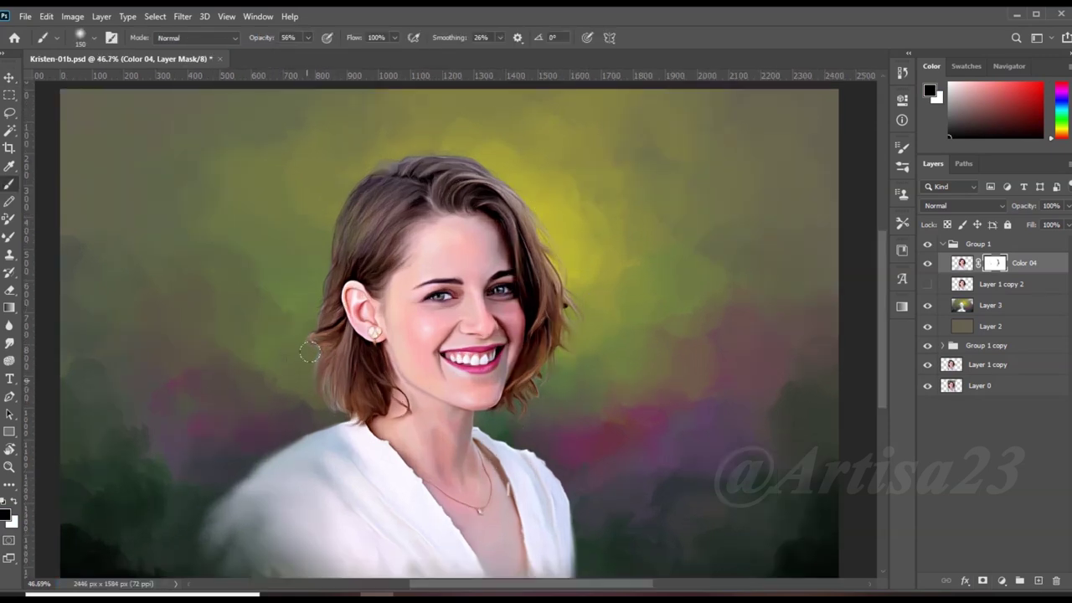
left_click_drag(362, 159, 373, 146)
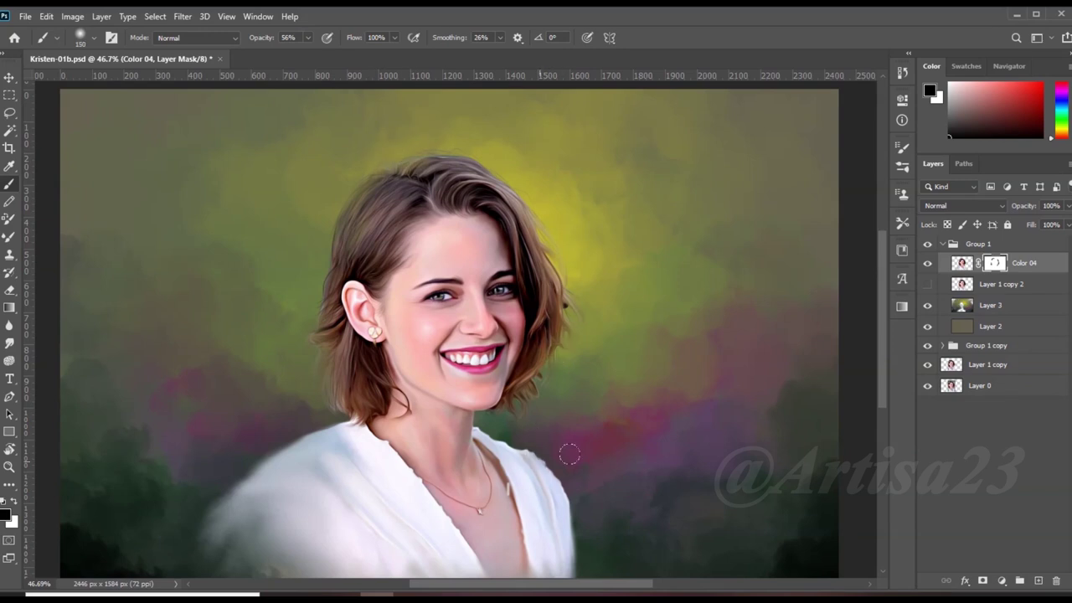
left_click_drag(569, 454, 557, 494)
key("bracketleft")
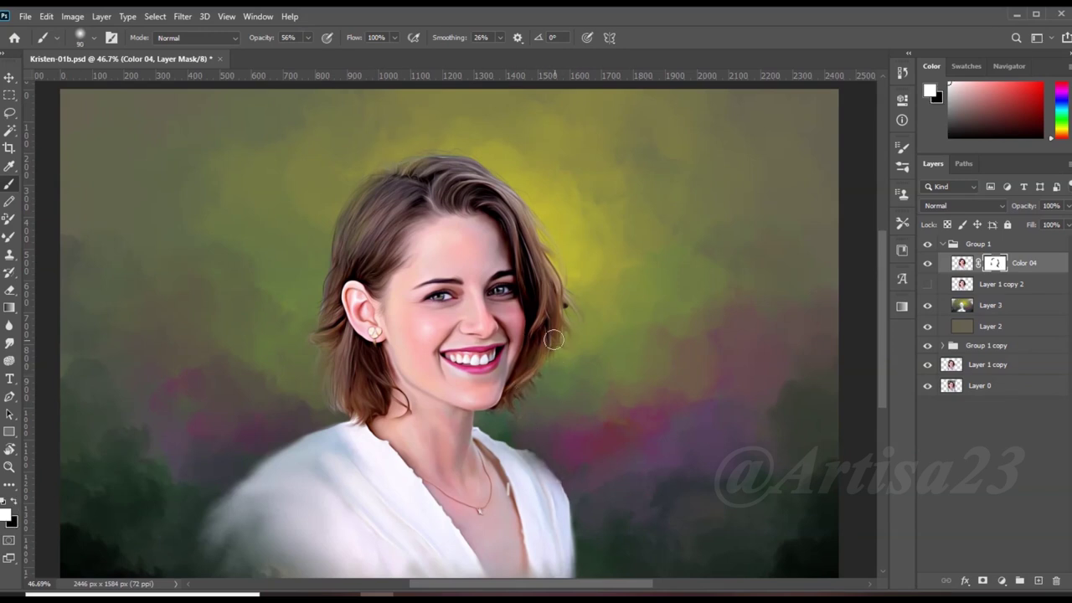
left_click_drag(307, 38, 295, 55)
key("bracketright")
scroll(536, 445, "down", 2)
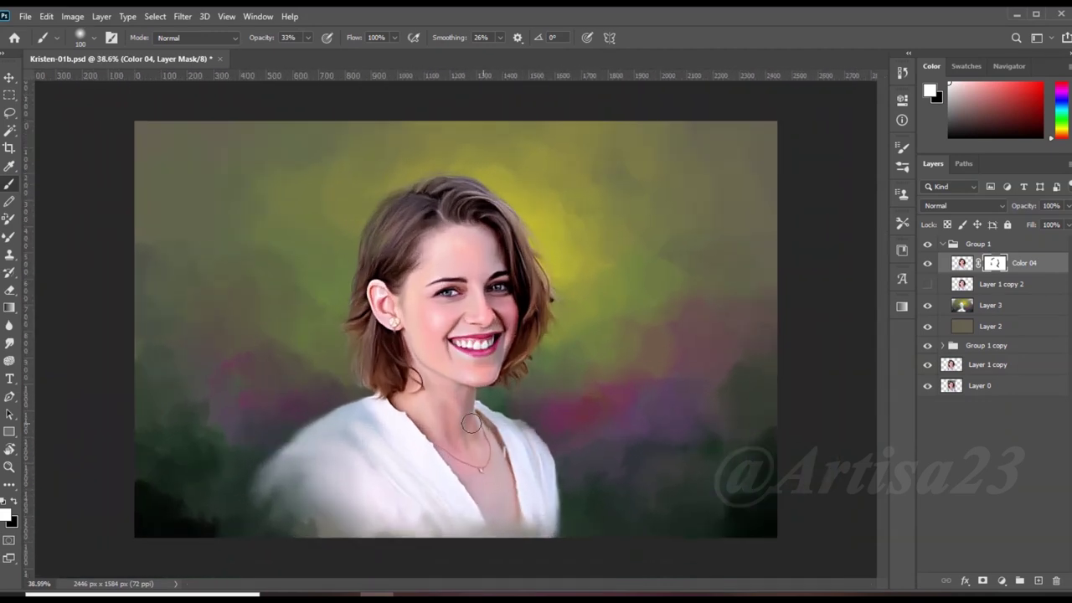
scroll(520, 440, "down", 2)
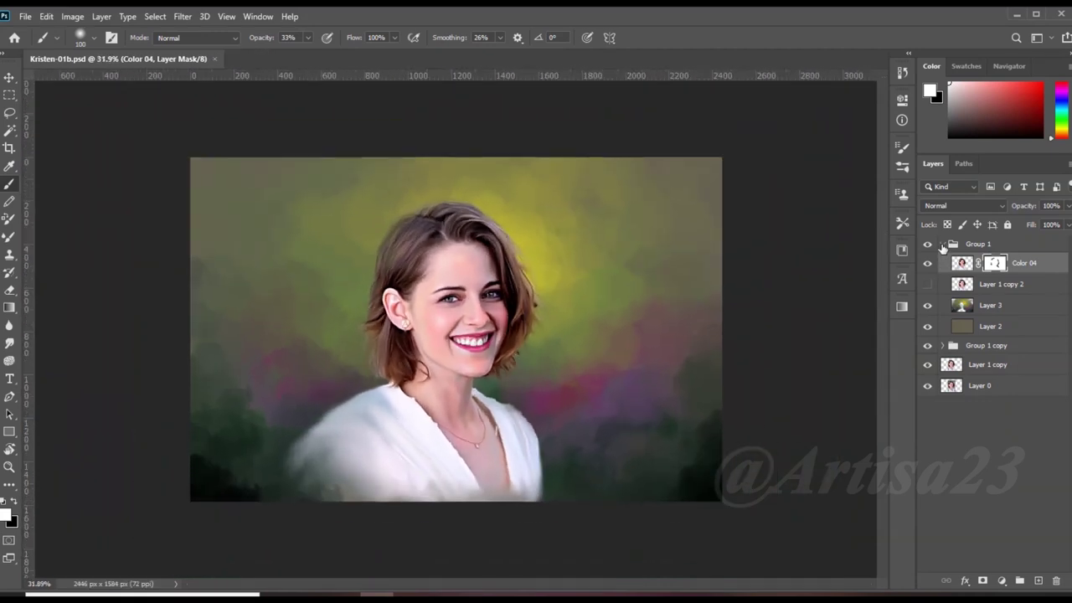
left_click(942, 245)
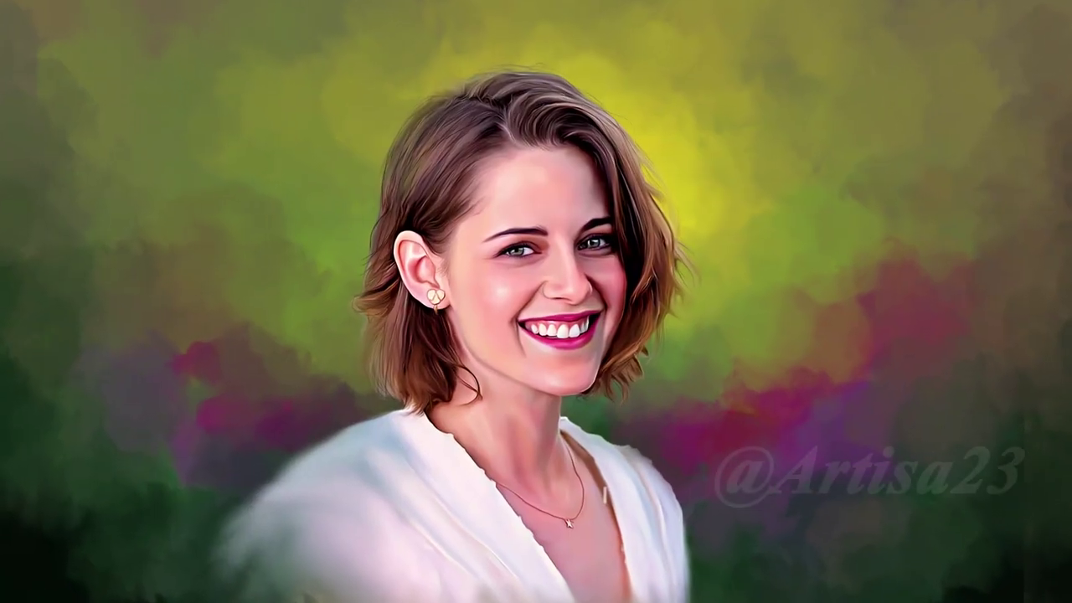